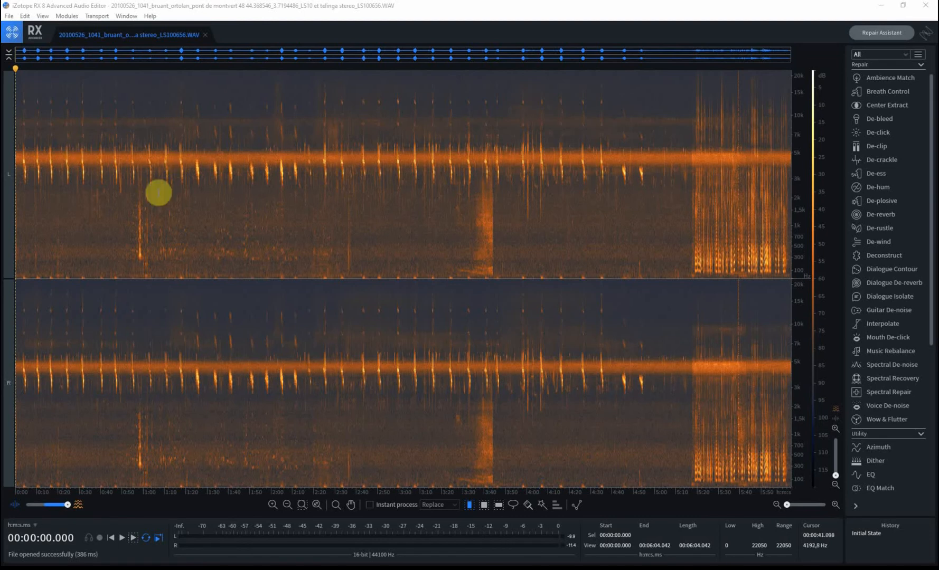
# Play the bird calls from about 0:45 and stop playback at about 1:06
pyautogui.scroll(5, 122, 151)
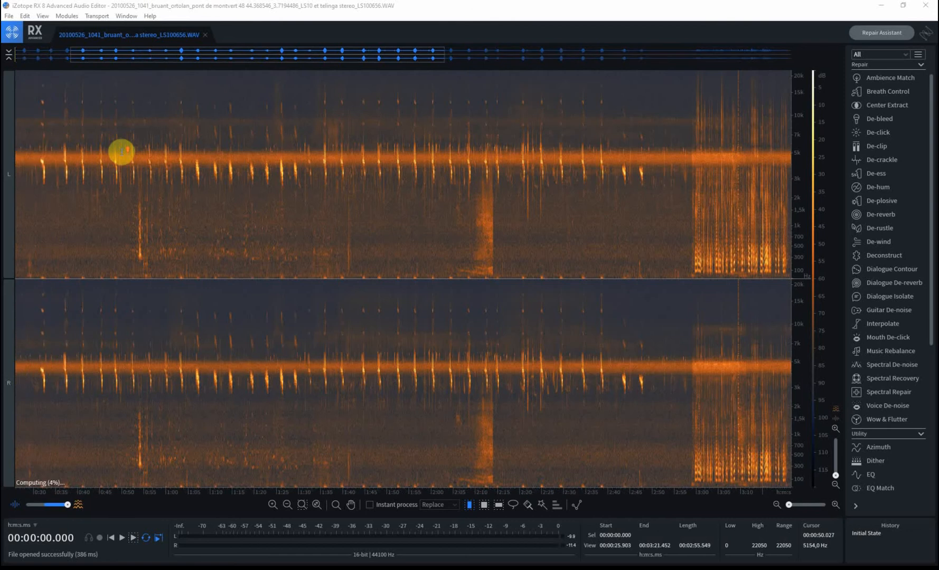
pyautogui.scroll(1, 136, 156)
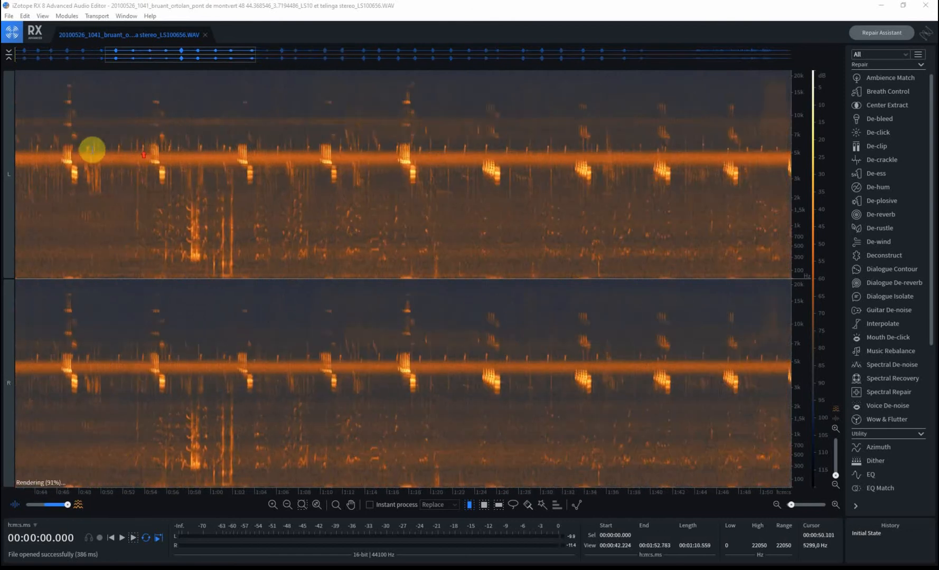
pyautogui.click(48, 146)
pyautogui.press('space')
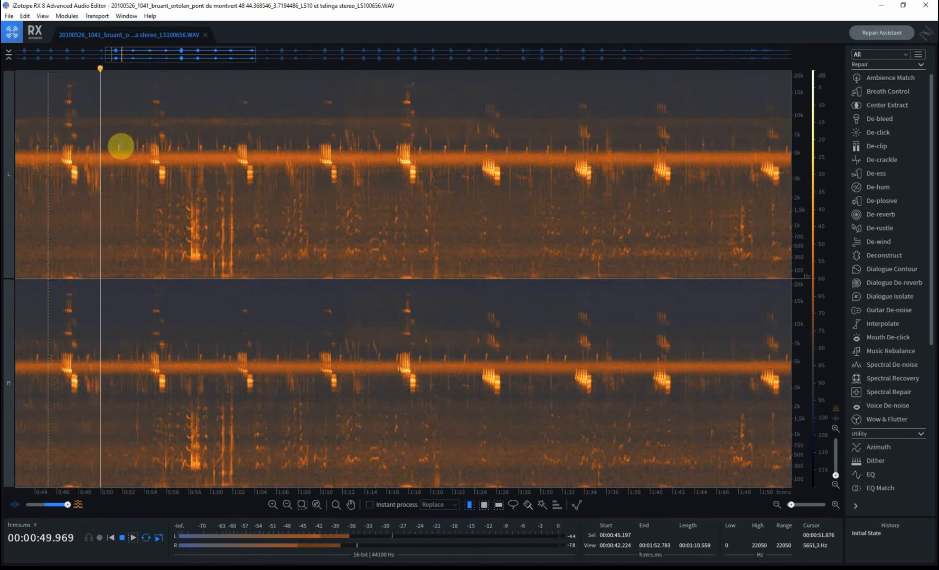
pyautogui.scroll(1, 121, 146)
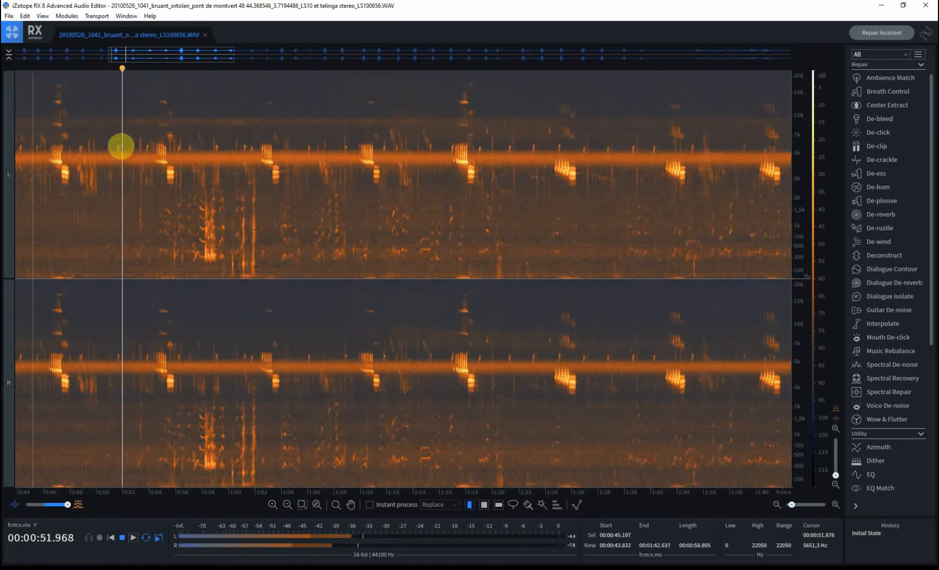
pyautogui.scroll(1, 120, 147)
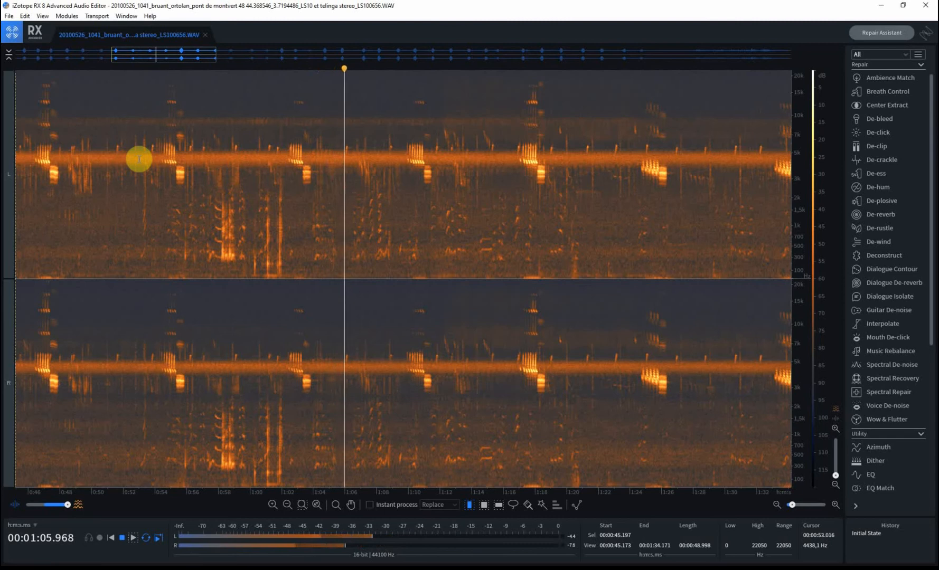
pyautogui.press('space')
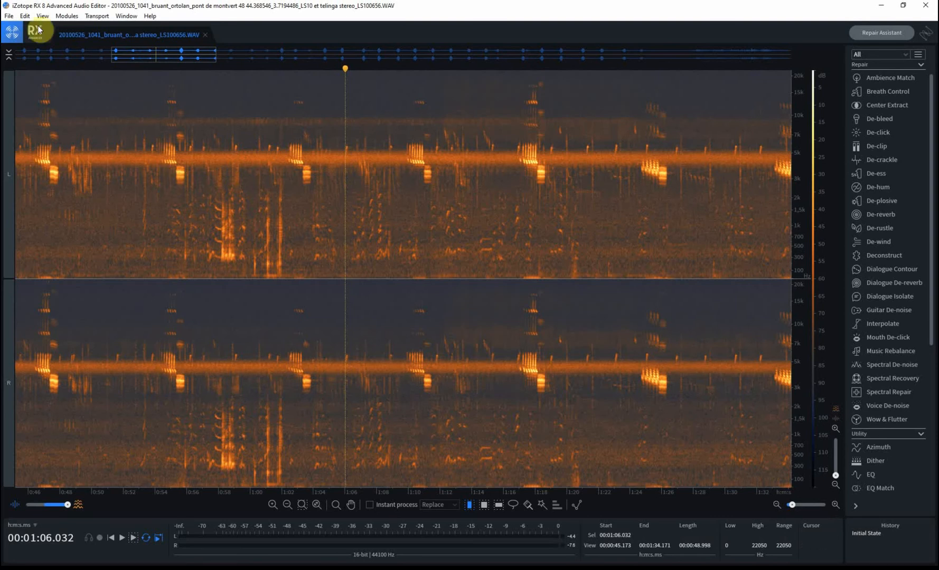
# Save the recording as a new WAV copy with "_traitement_rx8" added to the end of its file name
pyautogui.click(9, 16)
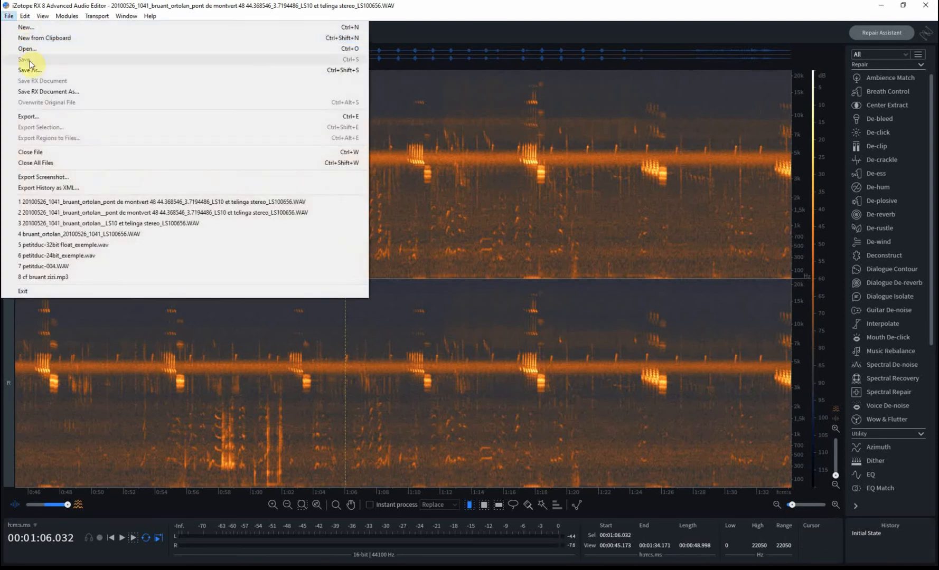
pyautogui.click(37, 70)
pyautogui.click(202, 228)
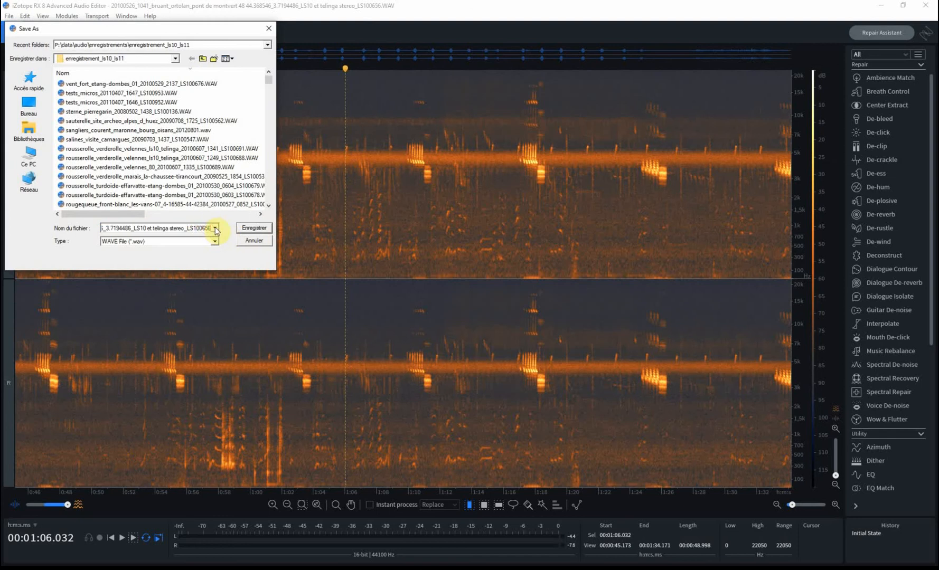
pyautogui.write('_trai')
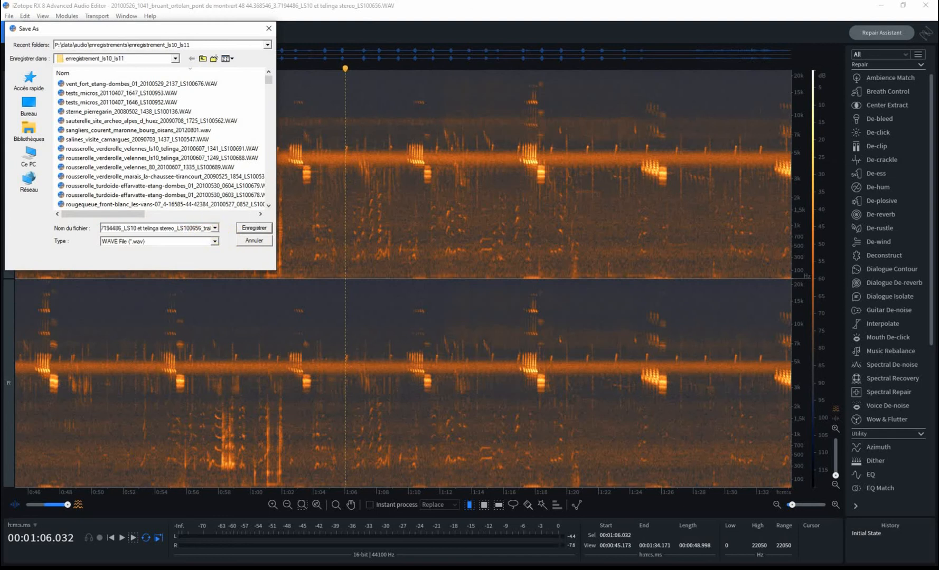
pyautogui.write('tement_rx8')
pyautogui.press('Return')
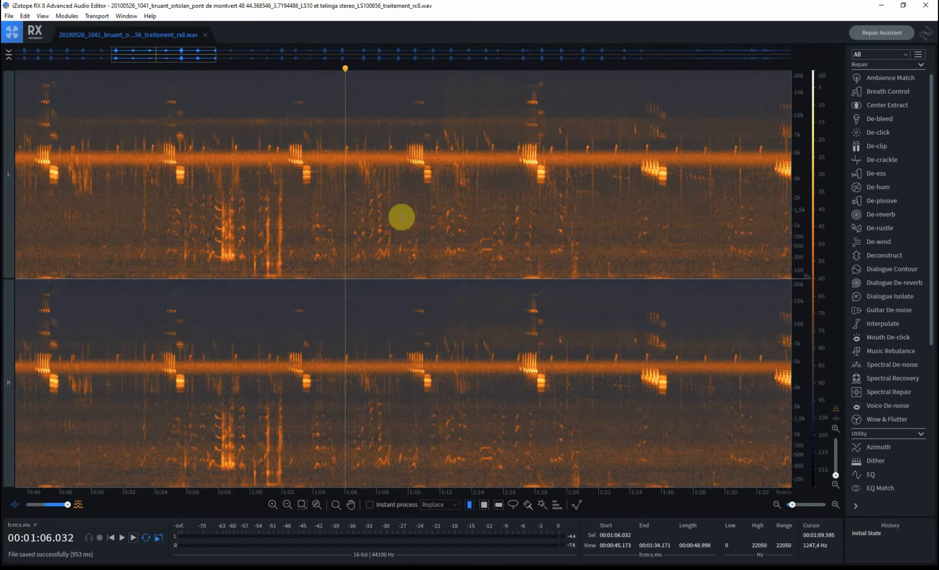
# Cut the noisy ending of the recording, from about 5:11.7 to the end of the file
pyautogui.scroll(-6, 401, 217)
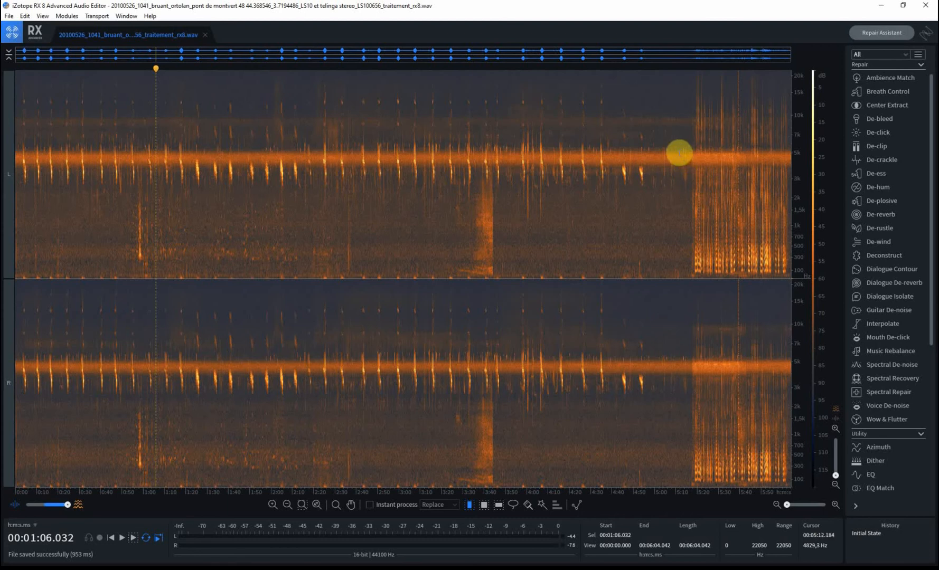
pyautogui.moveTo(679, 152); pyautogui.dragTo(813, 138)
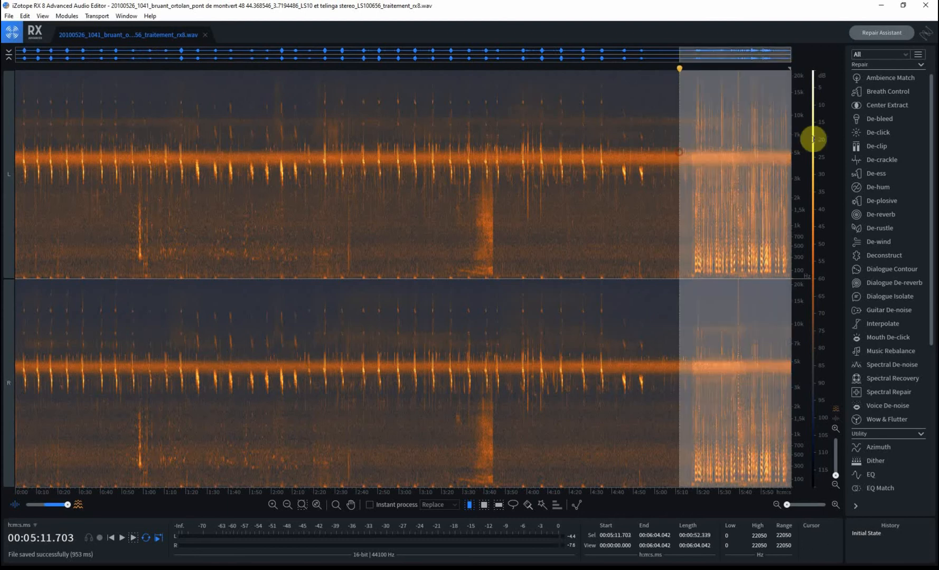
pyautogui.rightClick(712, 140)
pyautogui.click(737, 202)
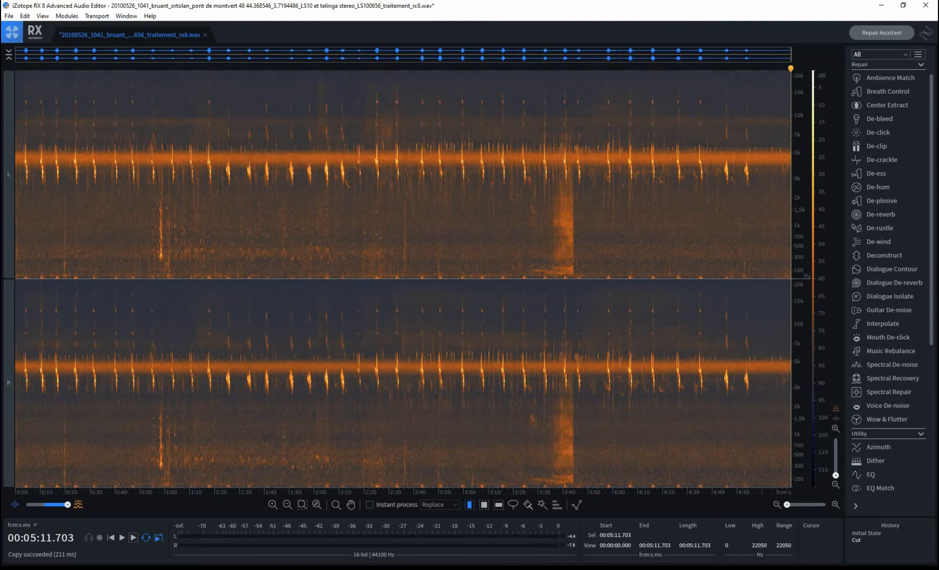
# Examine the calls around 2:25 at several time scales and in different frequency bands, ending with the full frequency range
pyautogui.scroll(2, 377, 182)
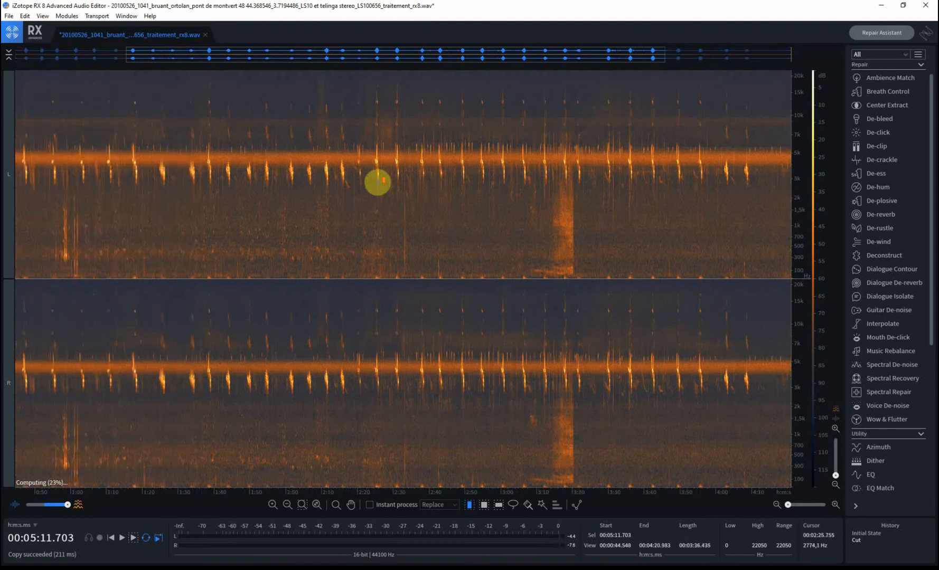
pyautogui.scroll(3, 368, 182)
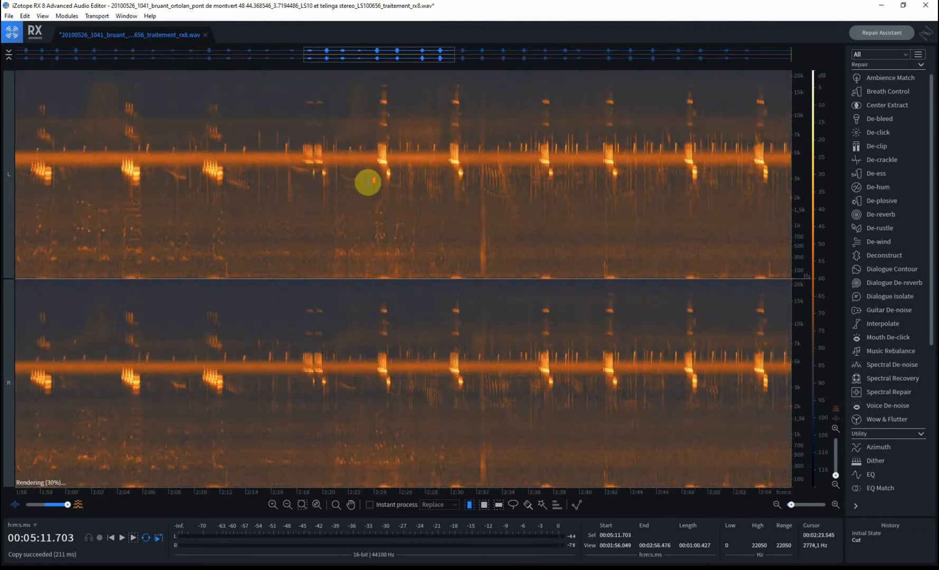
pyautogui.scroll(-2, 368, 182)
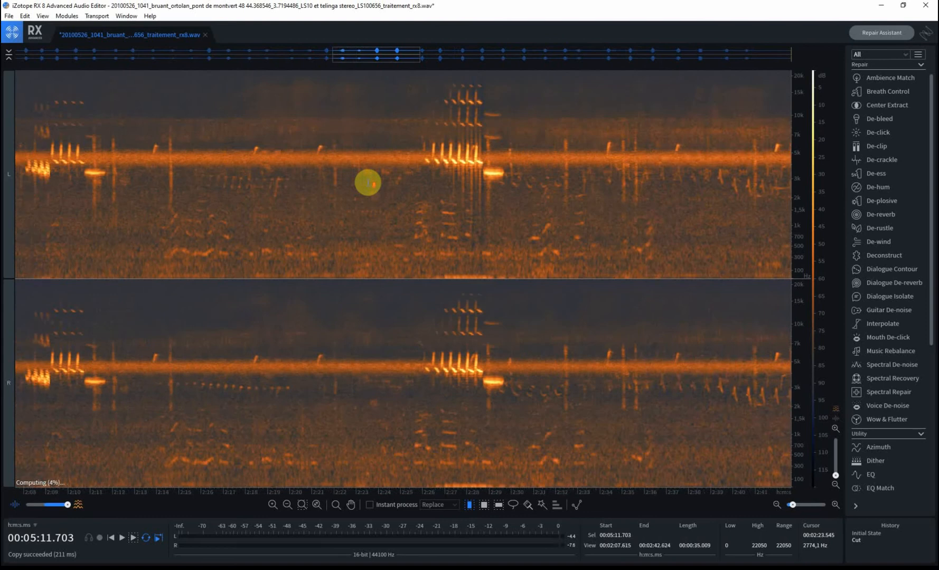
pyautogui.scroll(-3, 368, 182)
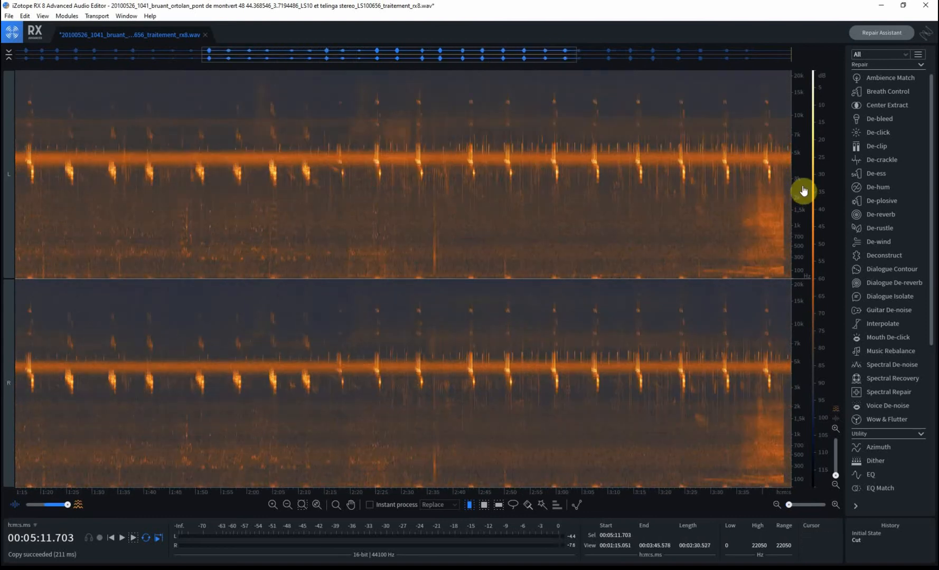
pyautogui.scroll(3, 807, 203)
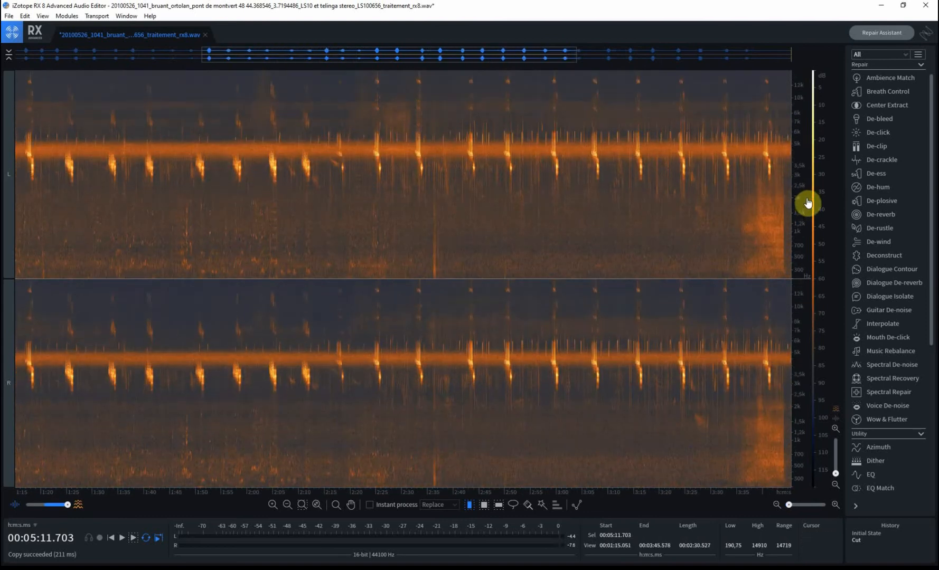
pyautogui.scroll(2, 802, 217)
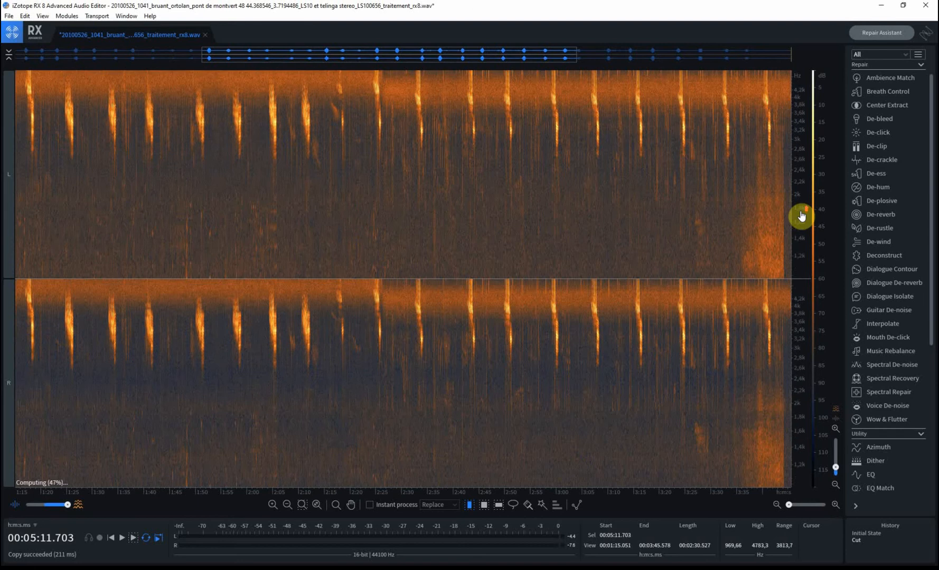
pyautogui.moveTo(798, 243); pyautogui.dragTo(800, 91)
pyautogui.moveTo(802, 252); pyautogui.dragTo(808, 168)
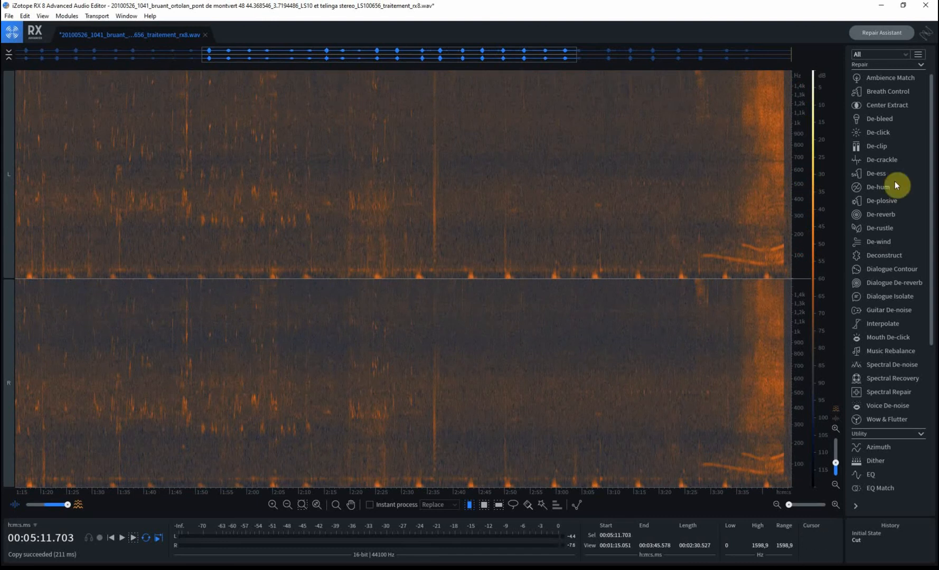
pyautogui.moveTo(808, 126); pyautogui.dragTo(803, 178)
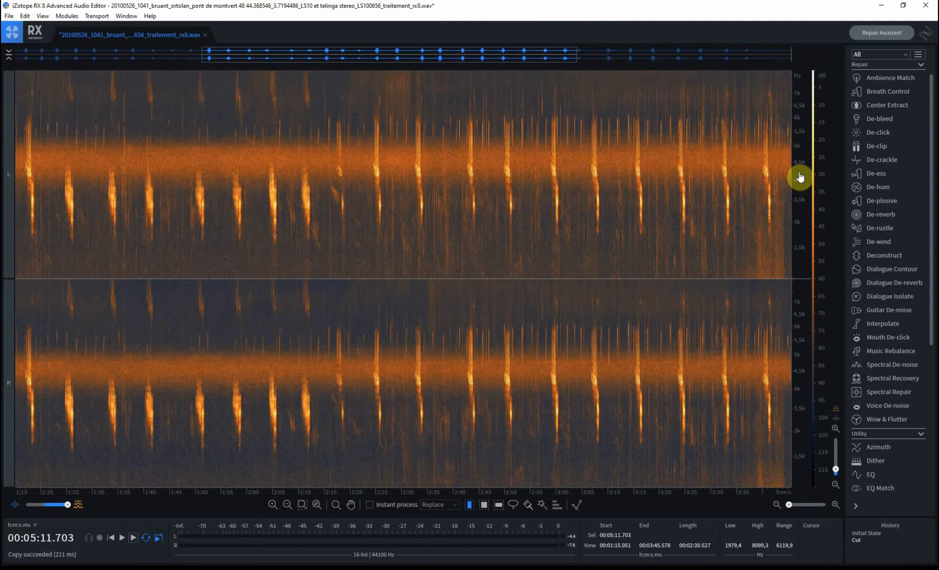
pyautogui.doubleClick(800, 176)
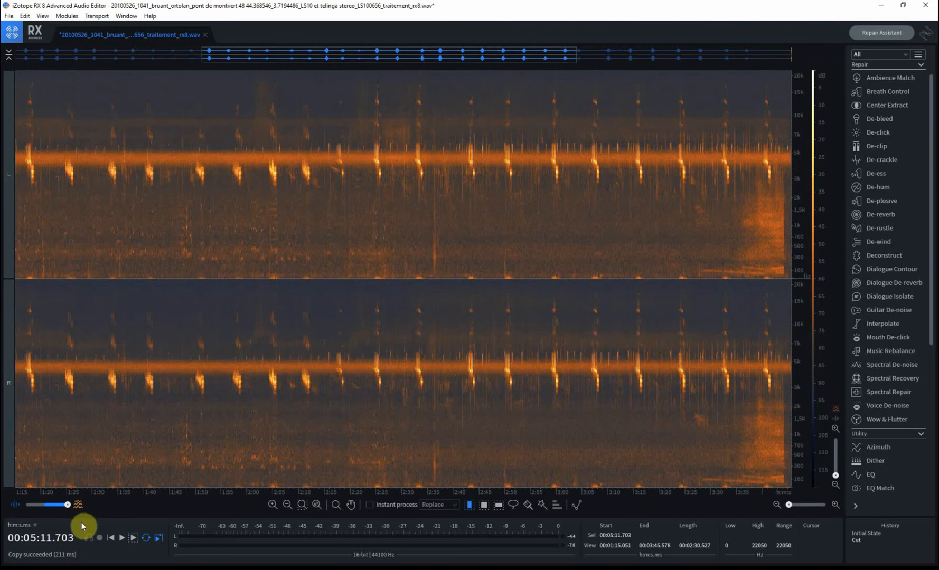
# Compare the waveform-only display with the waveform and spectrogram blend
pyautogui.moveTo(68, 505); pyautogui.dragTo(25, 508)
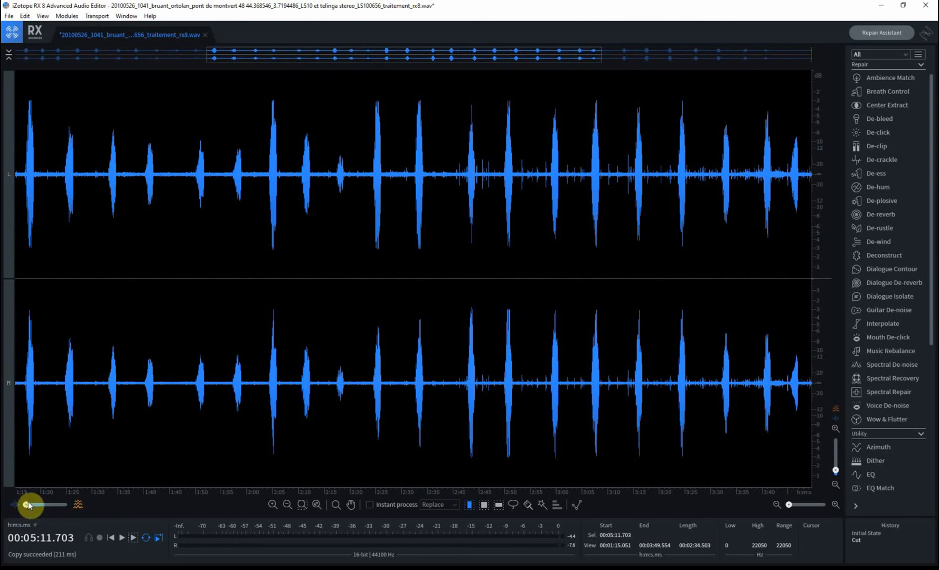
pyautogui.moveTo(28, 503); pyautogui.dragTo(44, 503)
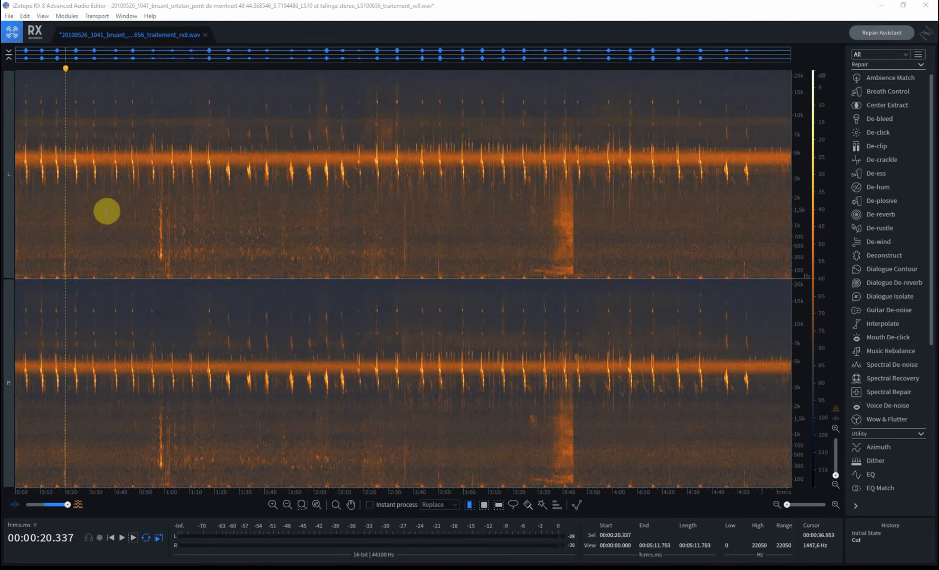
# Listen to the short low-frequency noise just after 1:00, playing from about 1:00.2 to 1:00.9
pyautogui.scroll(5, 191, 226)
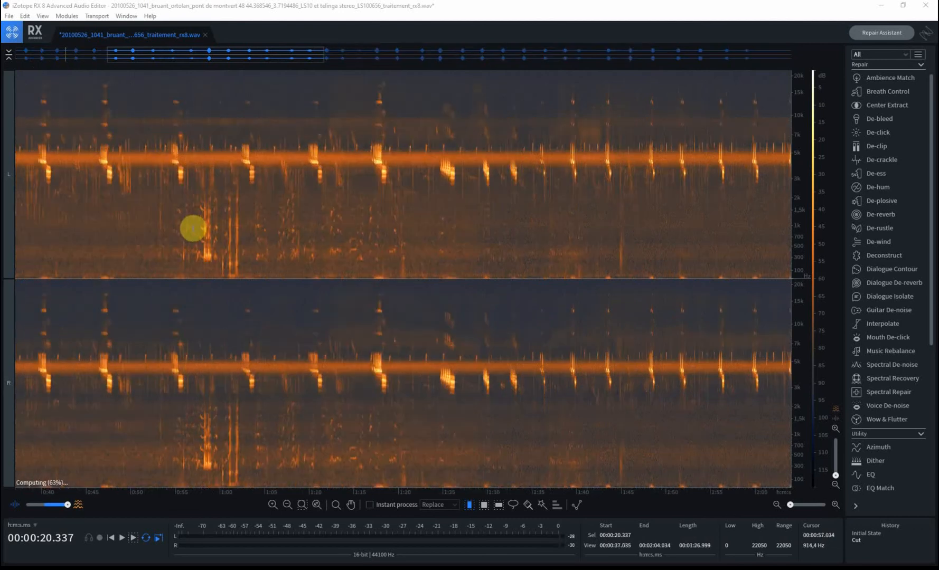
pyautogui.scroll(2, 180, 213)
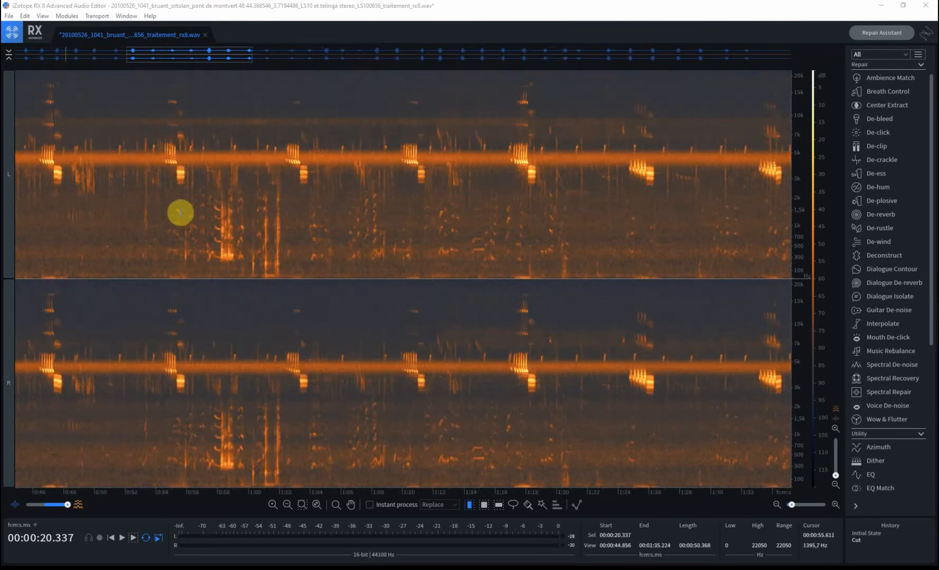
pyautogui.scroll(6, 255, 238)
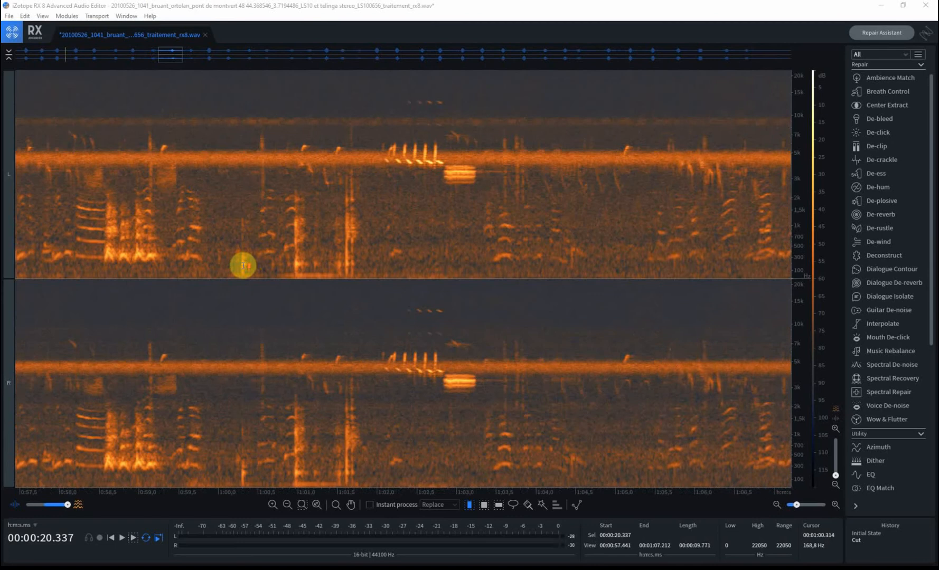
pyautogui.scroll(3, 236, 246)
pyautogui.click(230, 229)
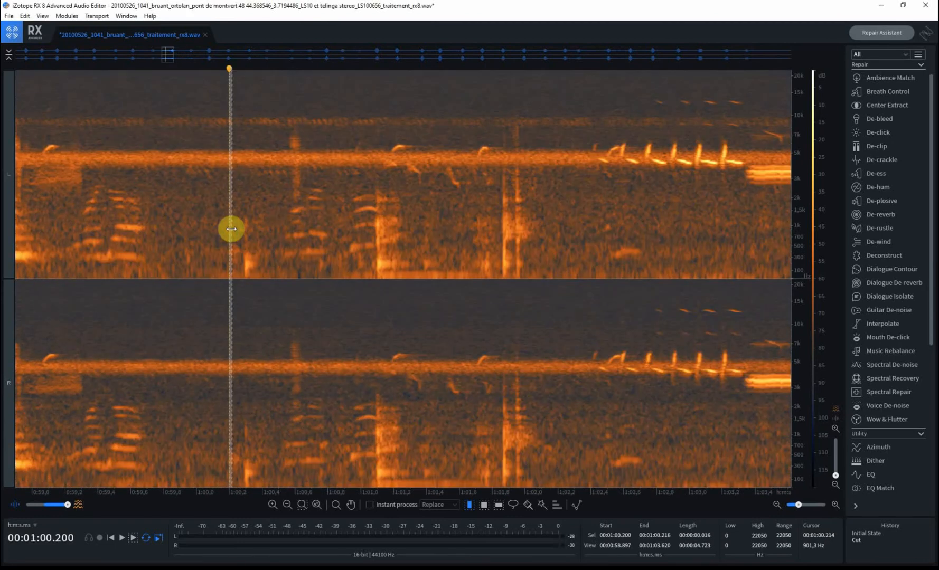
pyautogui.click(235, 221)
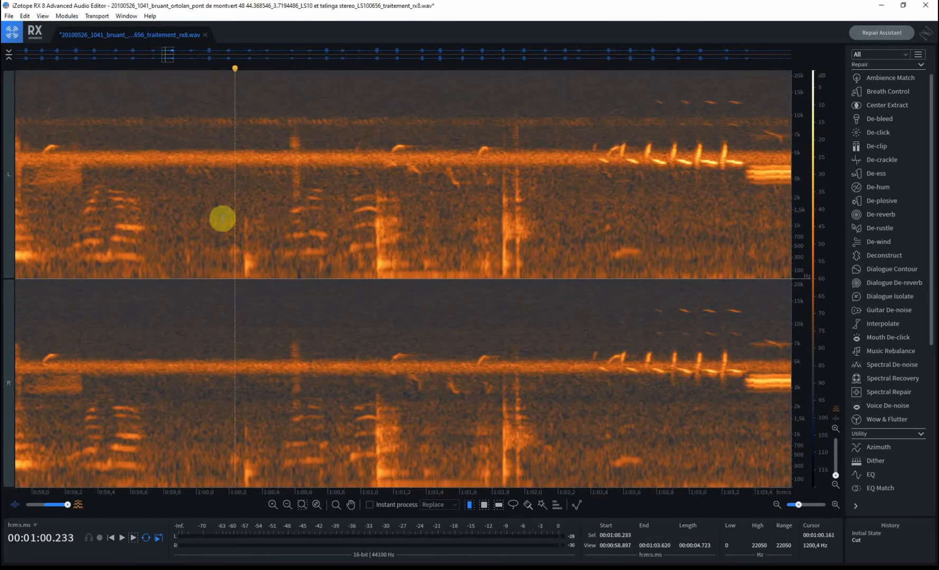
pyautogui.press('space')
pyautogui.press('space')
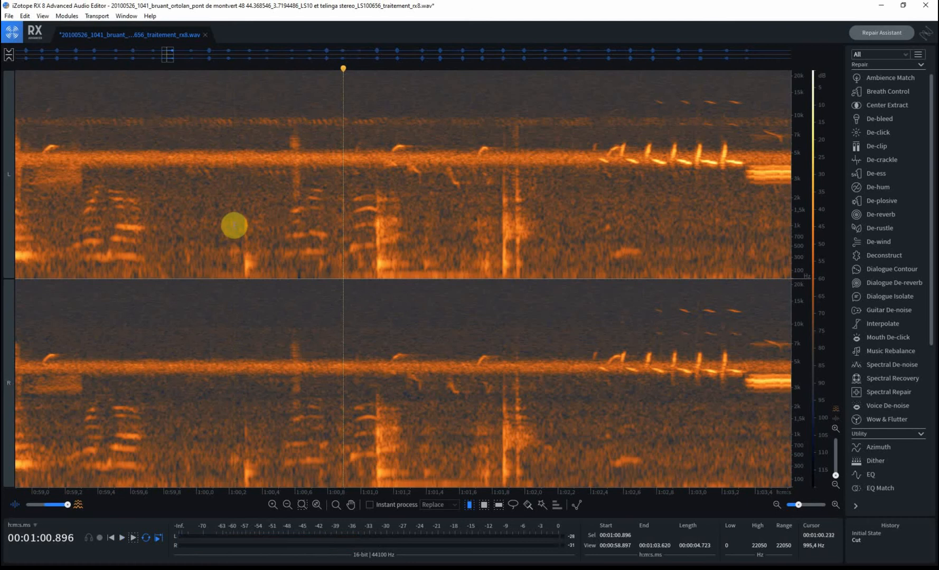
# Examine both channels in the composite view, isolate the left and right channels in turn, and restore the separate stereo display
pyautogui.click(8, 55)
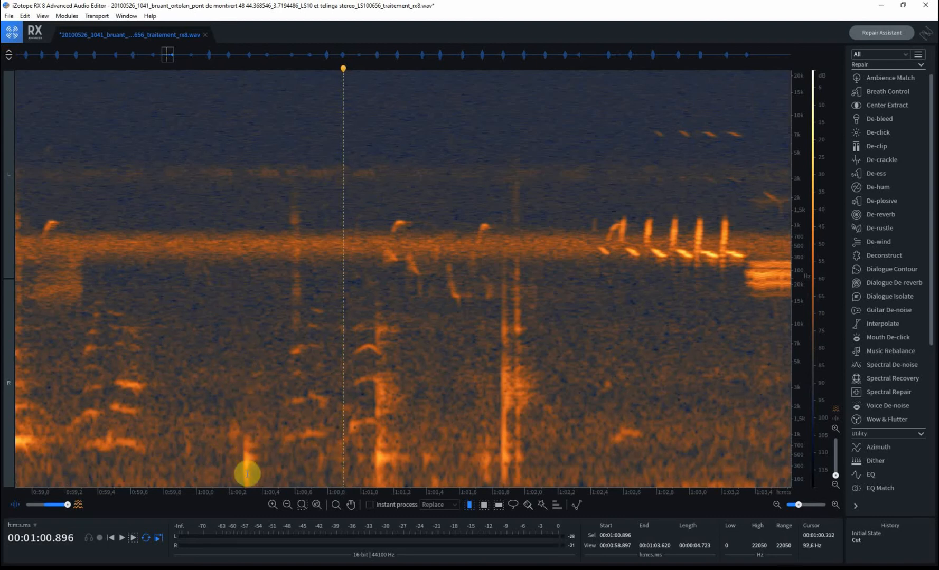
pyautogui.click(11, 205)
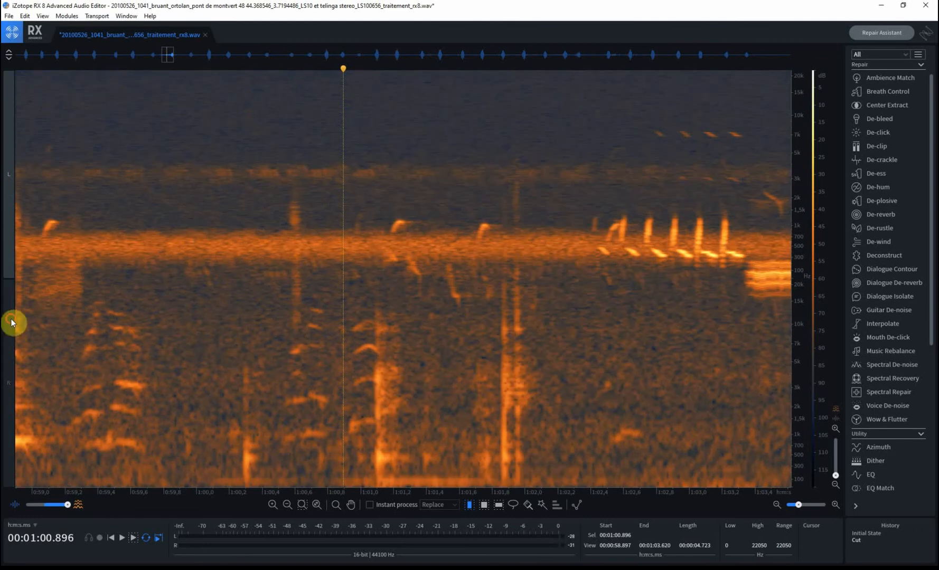
pyautogui.click(12, 323)
pyautogui.click(13, 323)
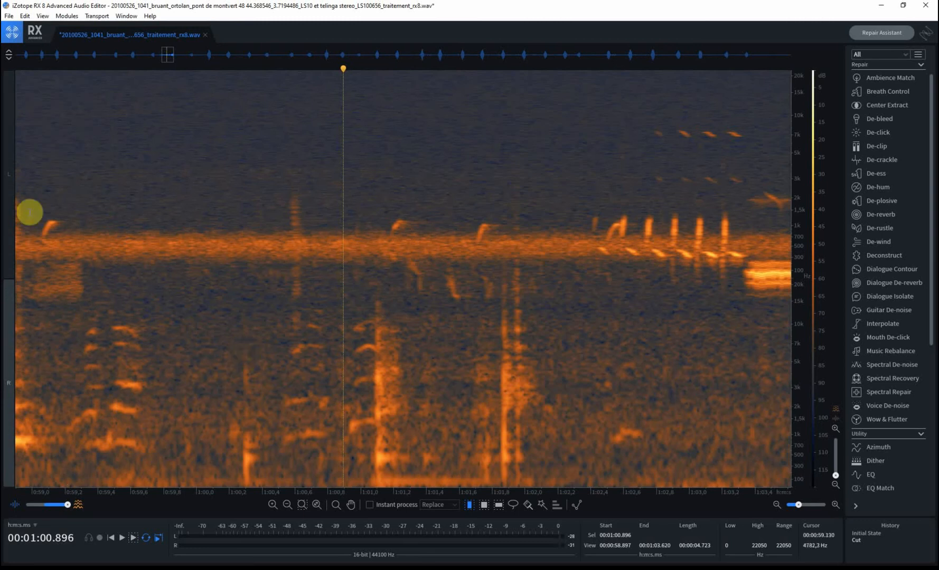
pyautogui.click(11, 204)
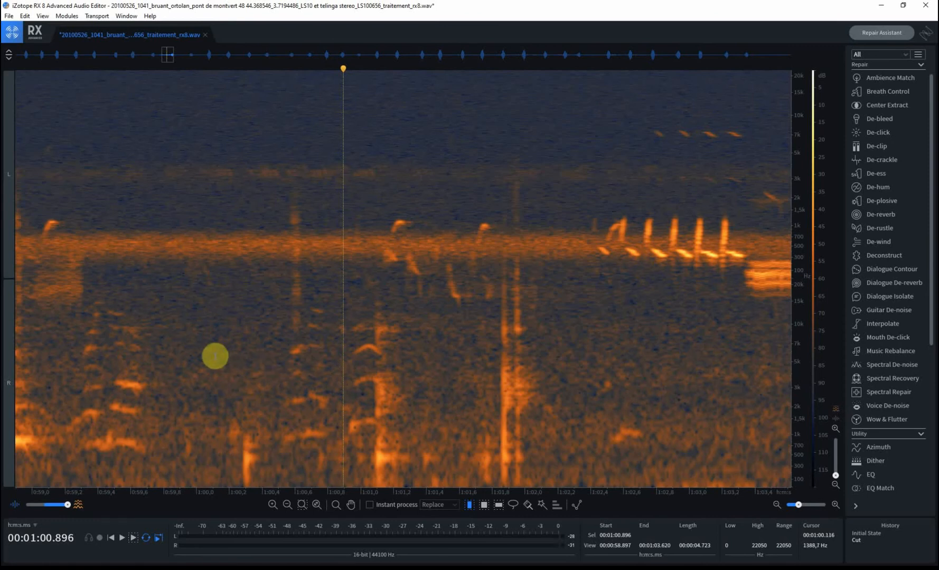
pyautogui.click(8, 56)
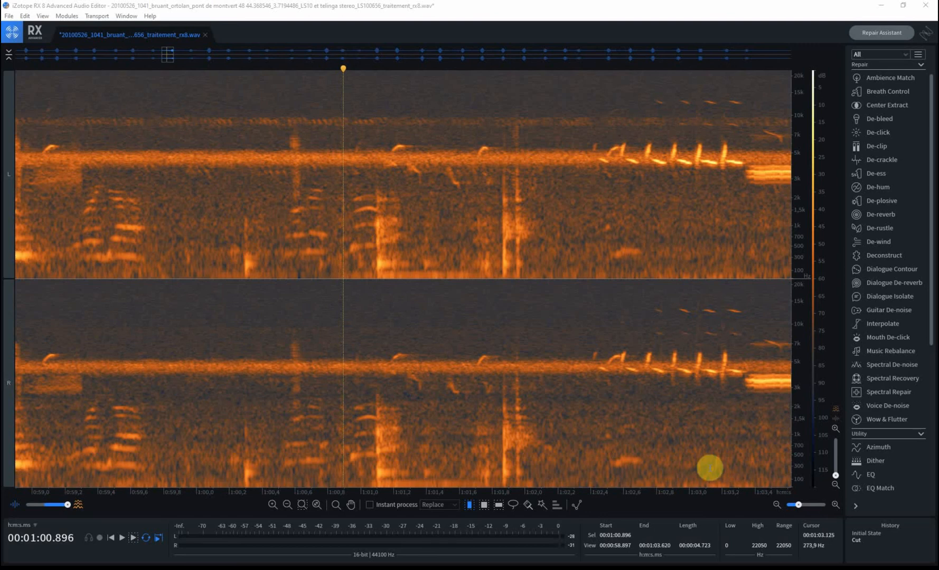
# Show the whole recording as a waveform only, without the spectrogram
pyautogui.click(769, 556)
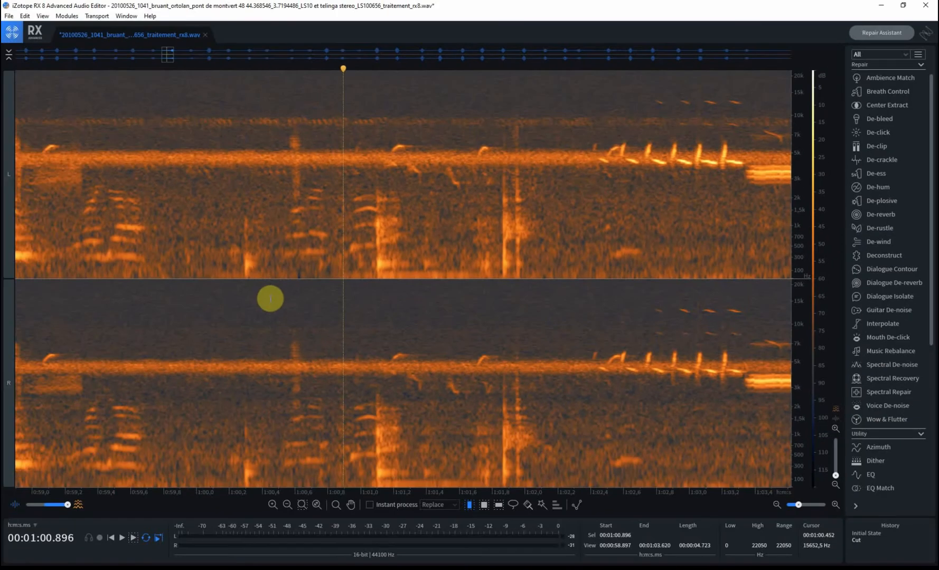
pyautogui.click(270, 298)
pyautogui.scroll(-6, 280, 301)
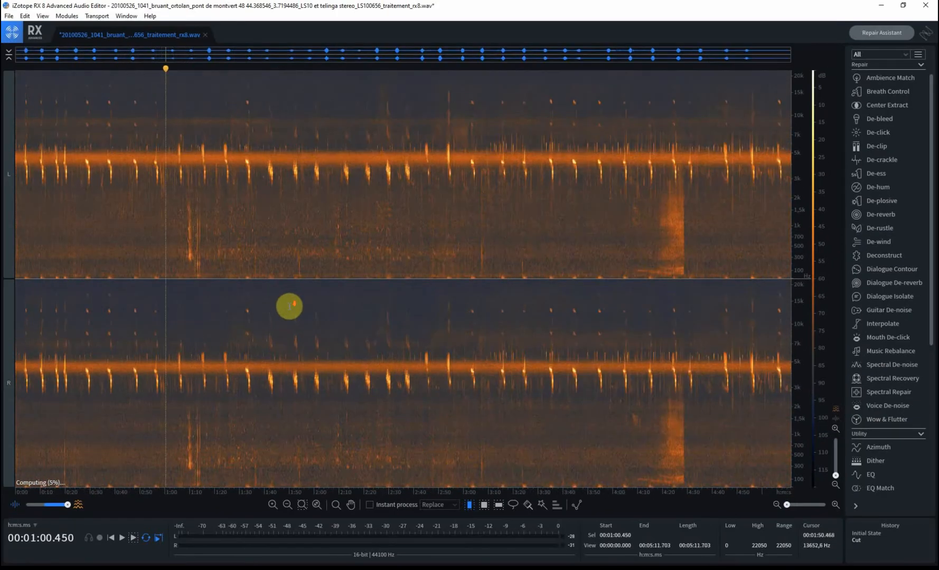
pyautogui.moveTo(70, 507); pyautogui.dragTo(17, 506)
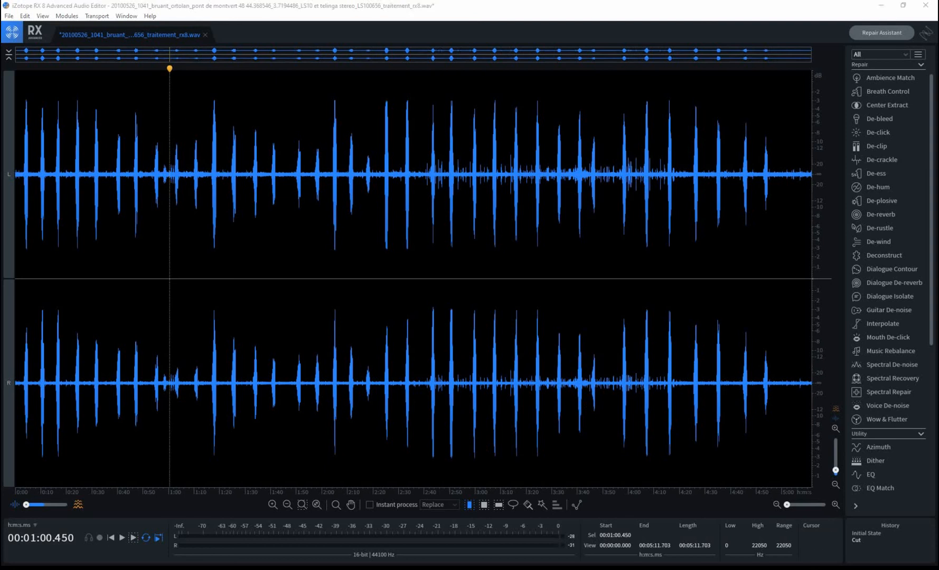
# Examine the peak and RMS levels, possibly clipped samples and loudness in the waveform statistics, and close them
pyautogui.click(136, 17)
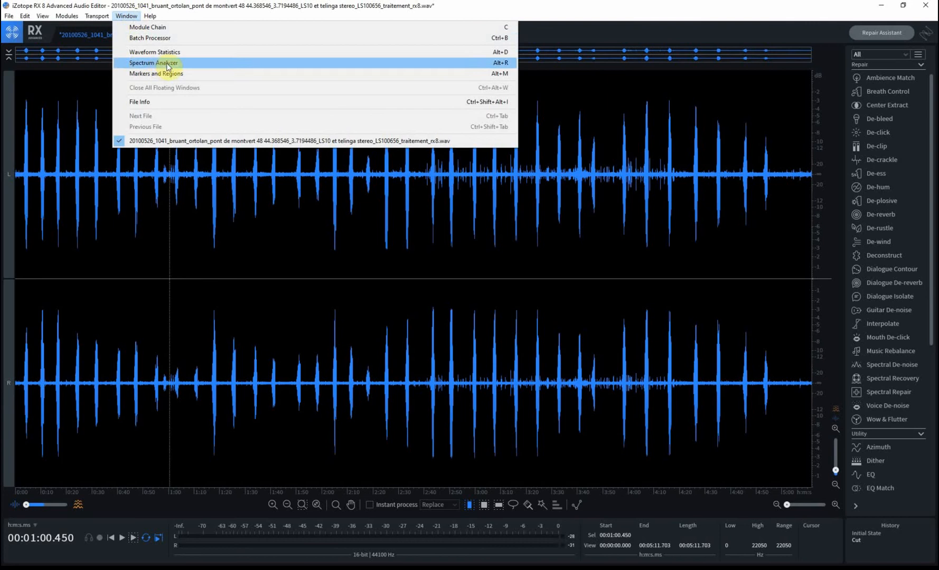
pyautogui.click(174, 55)
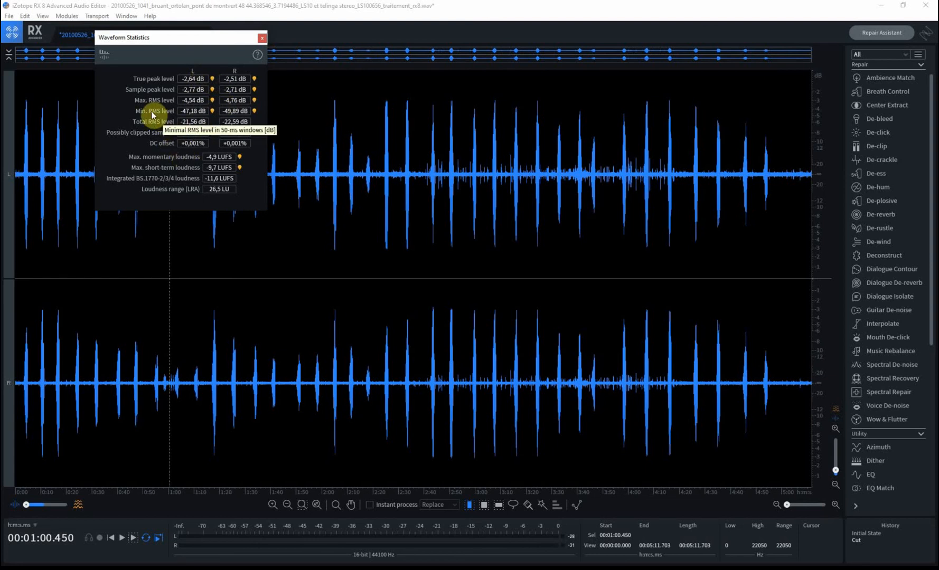
pyautogui.moveTo(180, 139)
pyautogui.moveTo(123, 136)
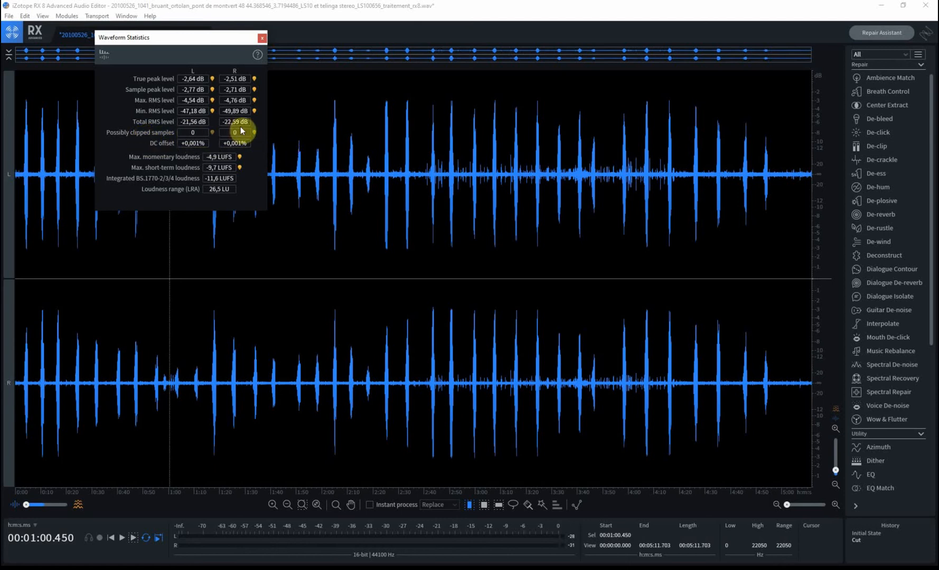
pyautogui.click(263, 39)
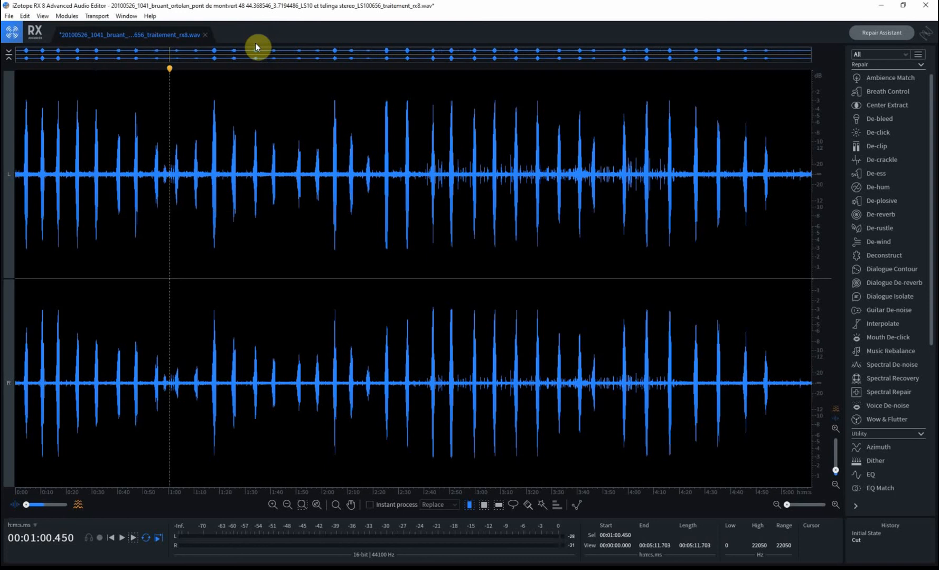
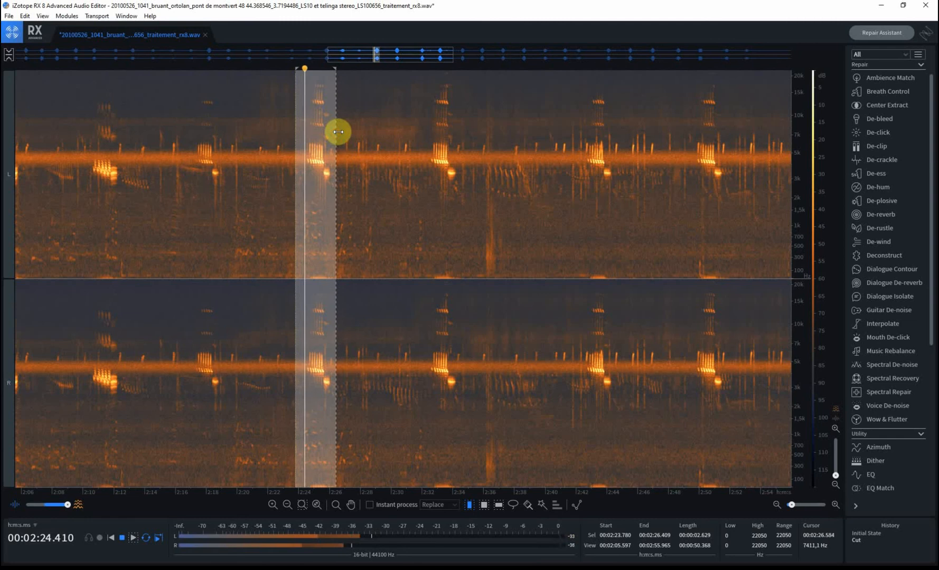
# Undo the last De-click and open the De-click module for the song phrase selected from about 2:24.4 to 2:26.1
pyautogui.hotkey('ctrl', 'z')
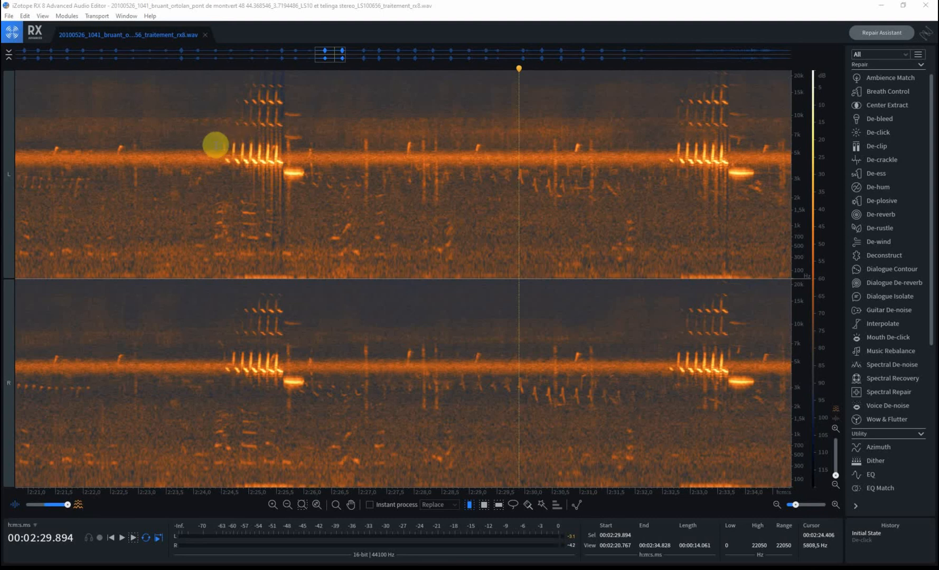
pyautogui.moveTo(216, 144); pyautogui.dragTo(308, 152)
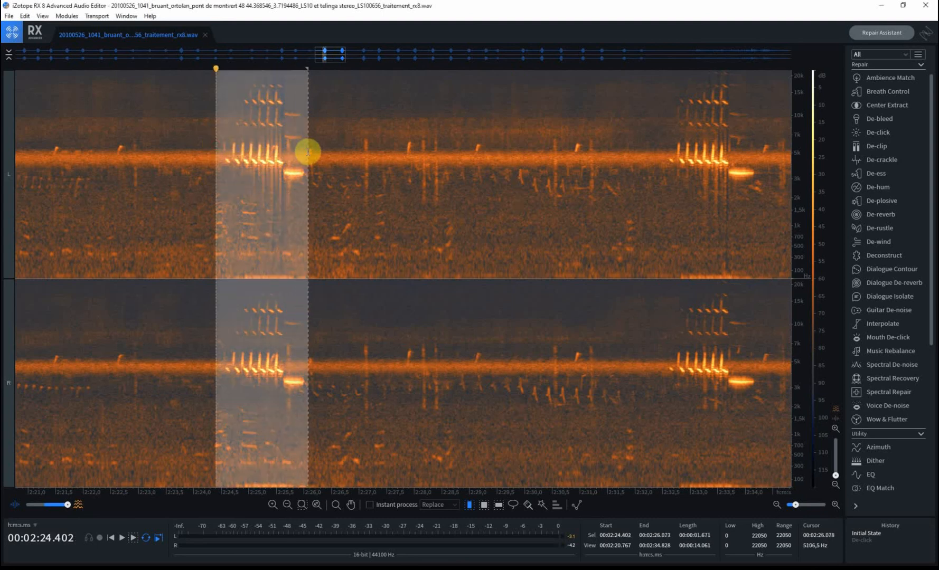
pyautogui.click(881, 132)
pyautogui.moveTo(415, 321); pyautogui.dragTo(511, 136)
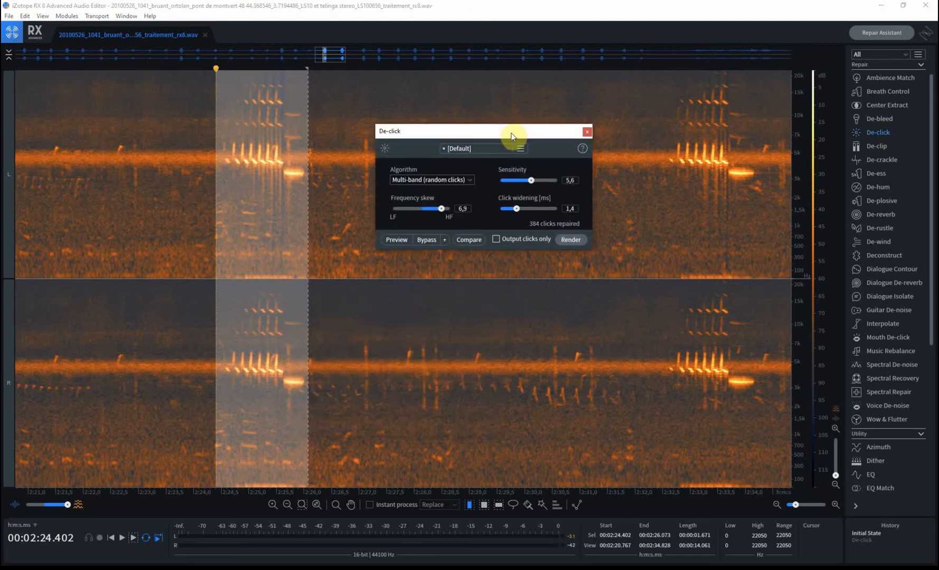
# Load the Default preset in De-click and browse the other available presets
pyautogui.click(468, 151)
pyautogui.click(468, 152)
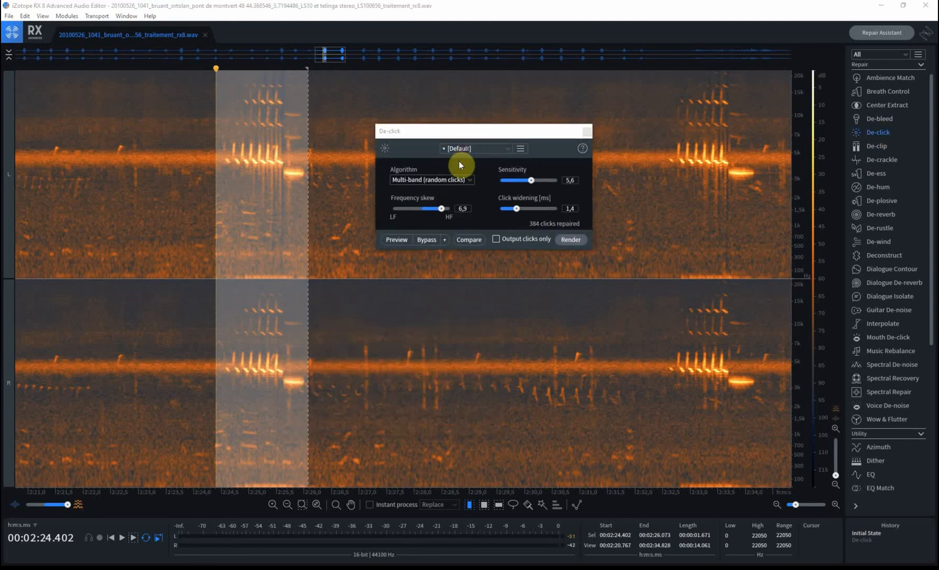
pyautogui.click(492, 150)
pyautogui.moveTo(528, 163); pyautogui.dragTo(528, 185)
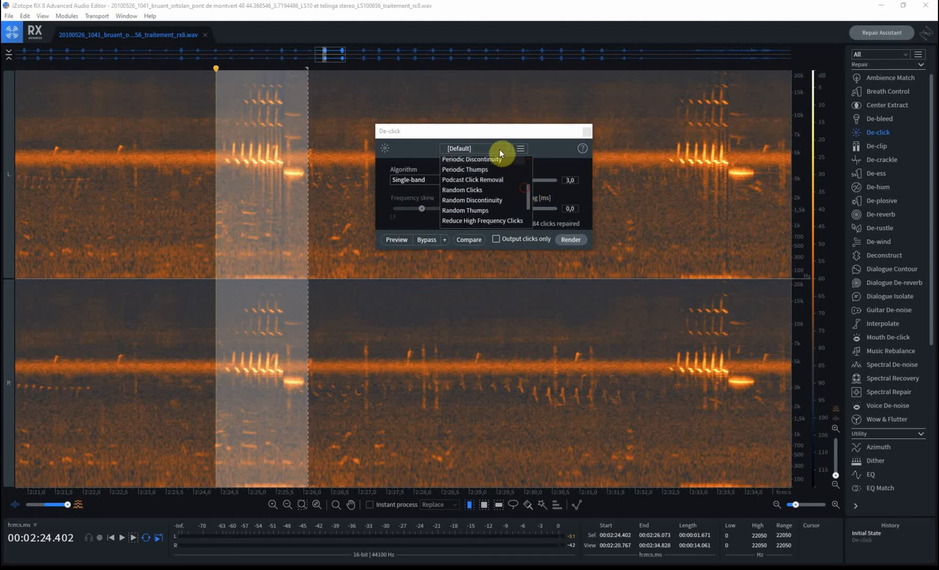
pyautogui.click(500, 150)
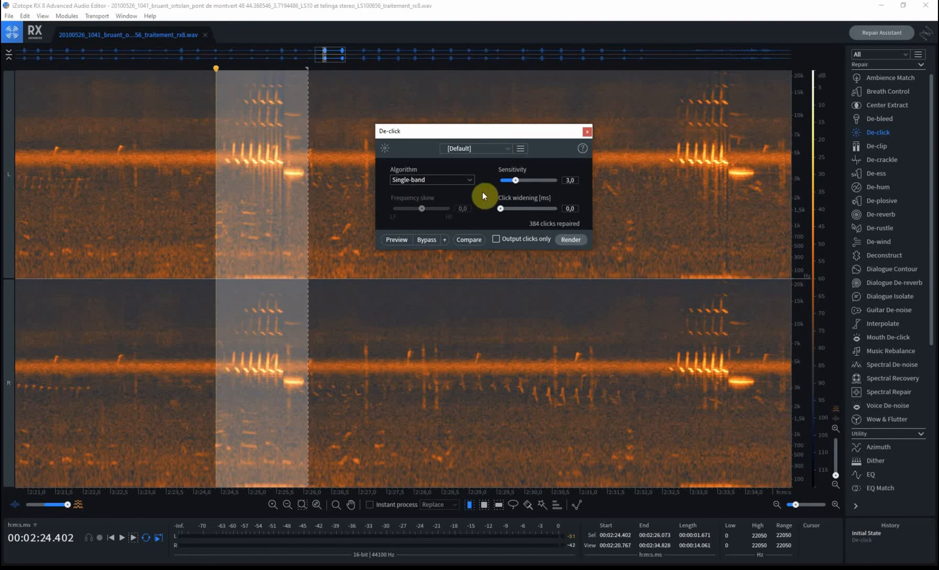
# Try the Multi-band (random clicks) algorithm in De-click and set the algorithm to Multi-band (periodic clicks)
pyautogui.click(430, 181)
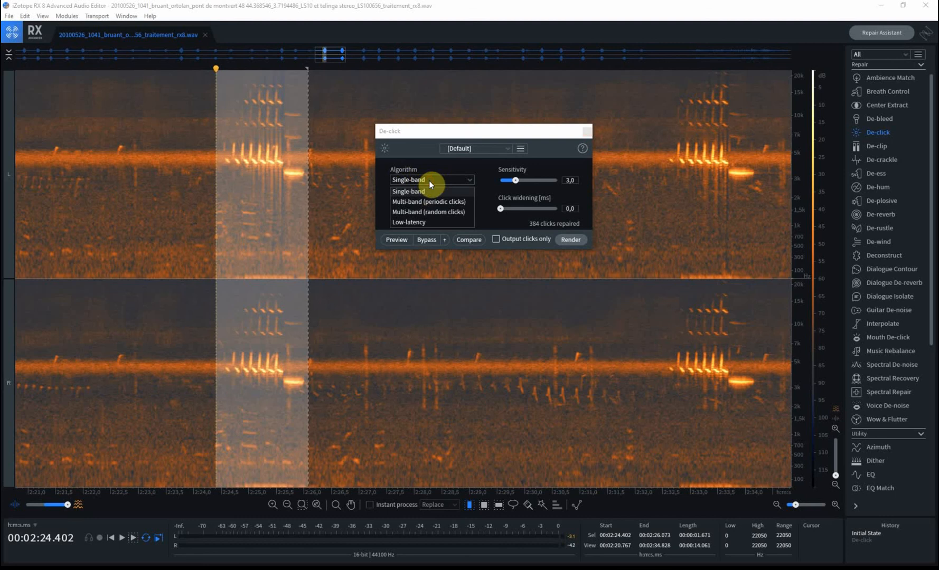
pyautogui.click(423, 211)
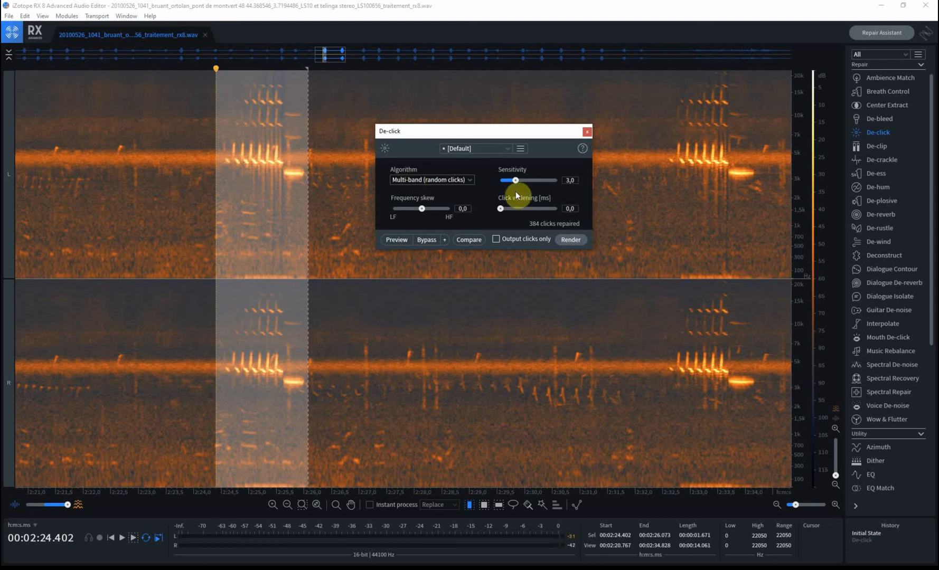
pyautogui.click(467, 181)
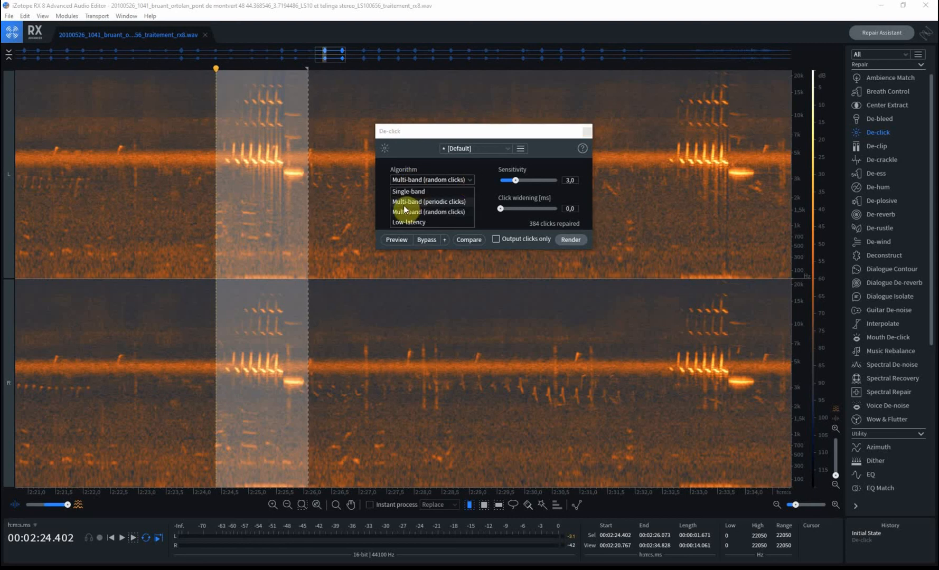
pyautogui.click(435, 202)
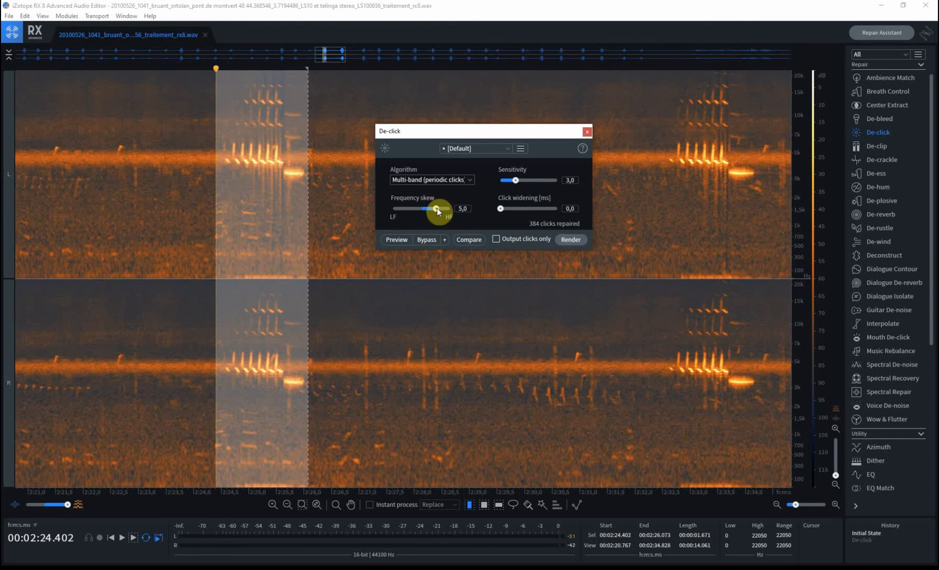
# Set frequency skew to 6.4 and click widening to 0.9 ms, and preview the selection with only the clicks output
pyautogui.moveTo(441, 212); pyautogui.dragTo(441, 212)
pyautogui.moveTo(513, 207); pyautogui.dragTo(510, 209)
pyautogui.click(496, 241)
pyautogui.click(396, 239)
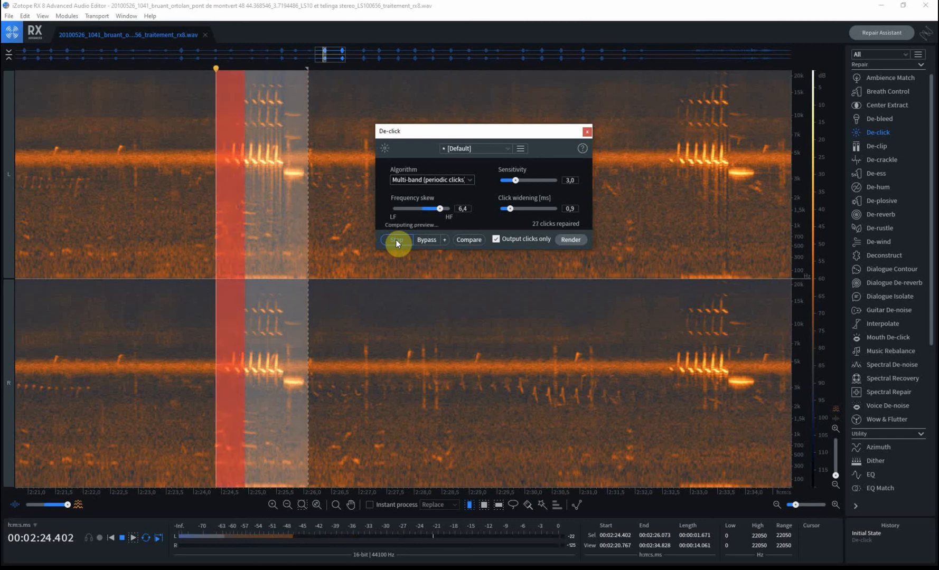
pyautogui.click(395, 239)
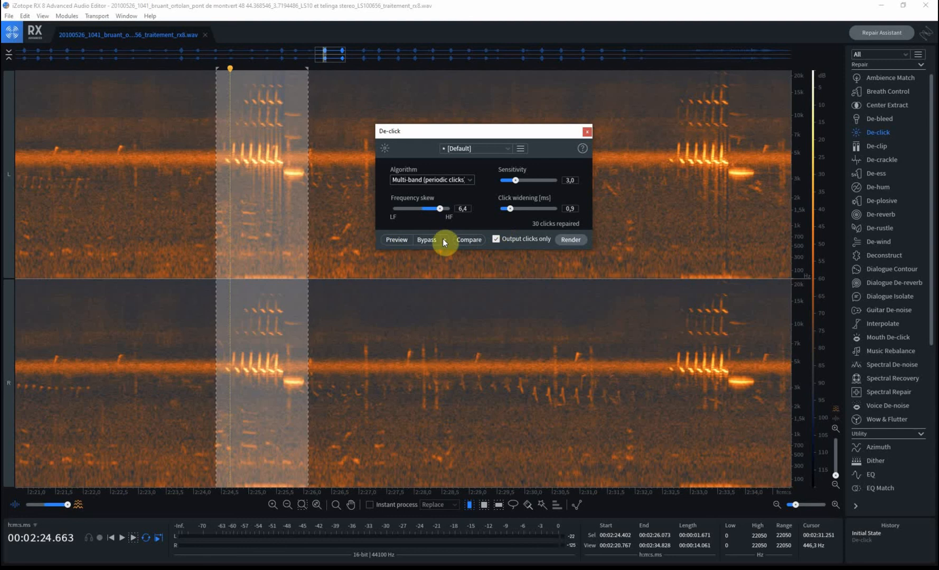
# Try a clicks-only render of the selected phrase, undo it, and preview the isolated clicks again
pyautogui.click(573, 243)
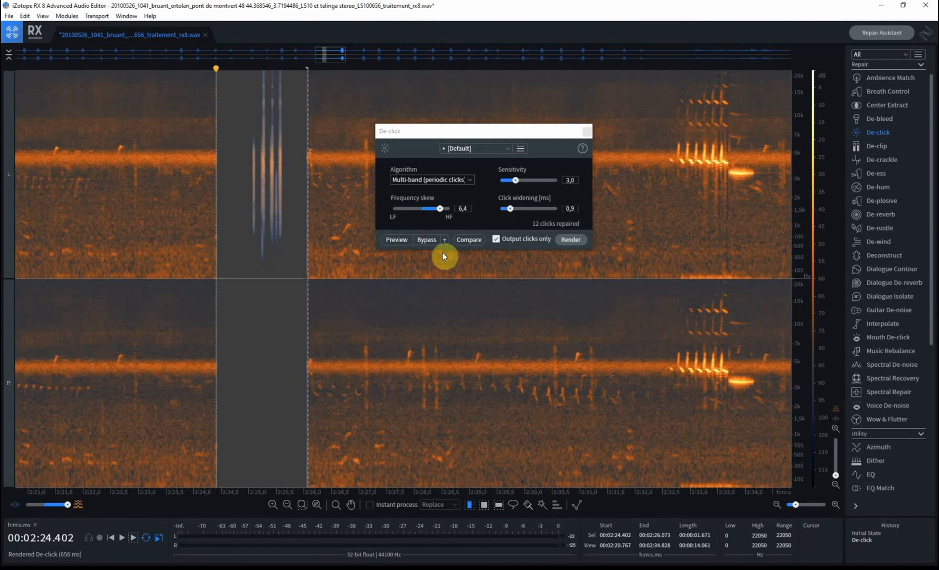
pyautogui.hotkey('ctrl', 'z')
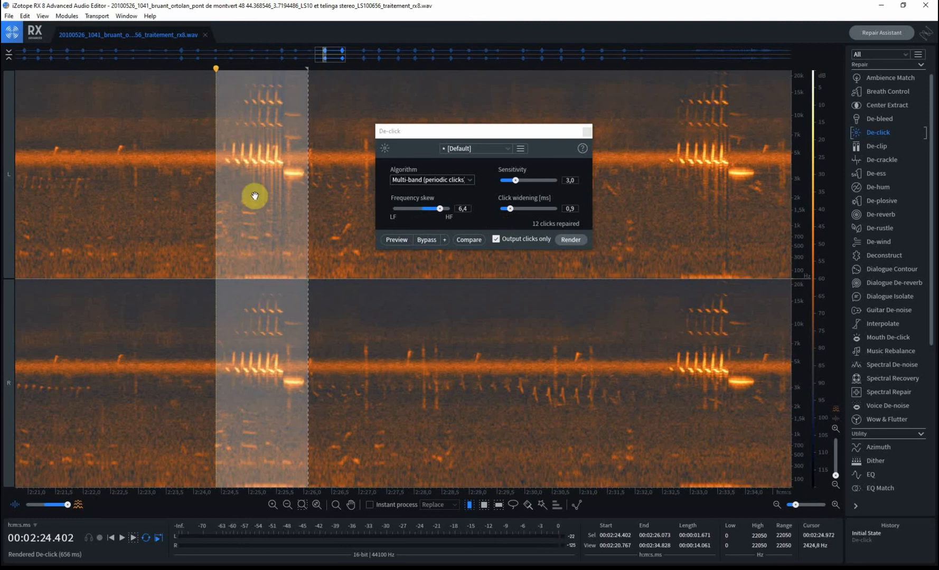
pyautogui.click(395, 239)
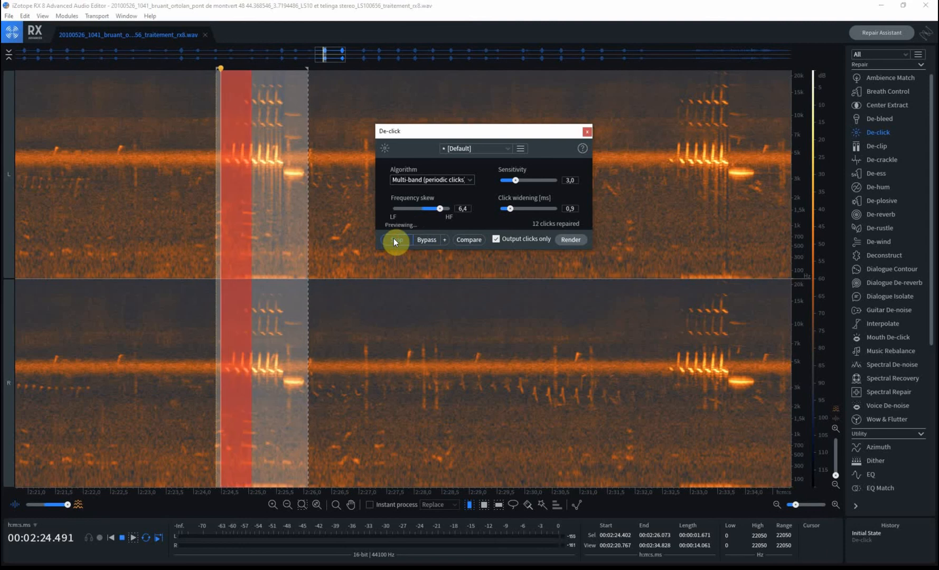
pyautogui.click(393, 238)
# Preview the repaired selection with clicks-only output turned off and compare it with the bypassed original
pyautogui.click(504, 240)
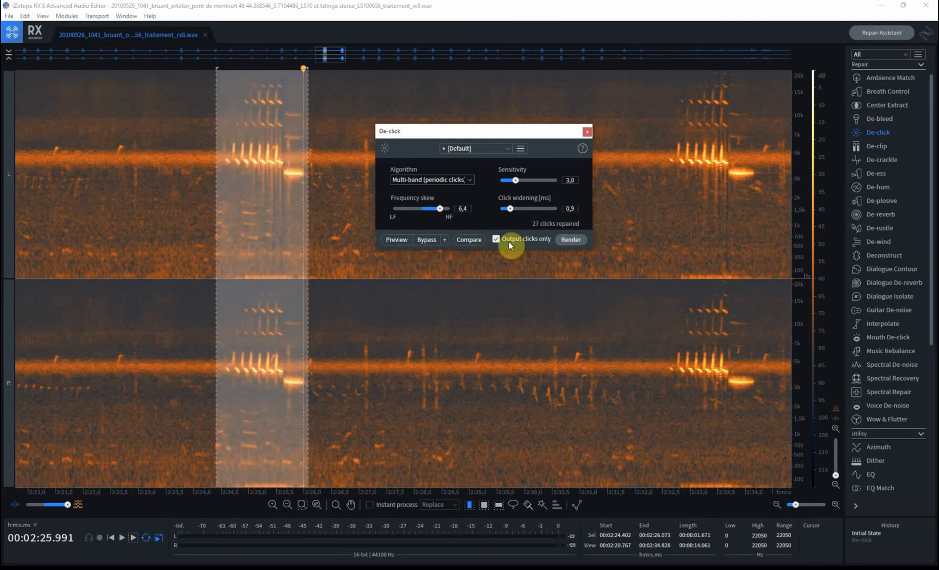
pyautogui.click(394, 237)
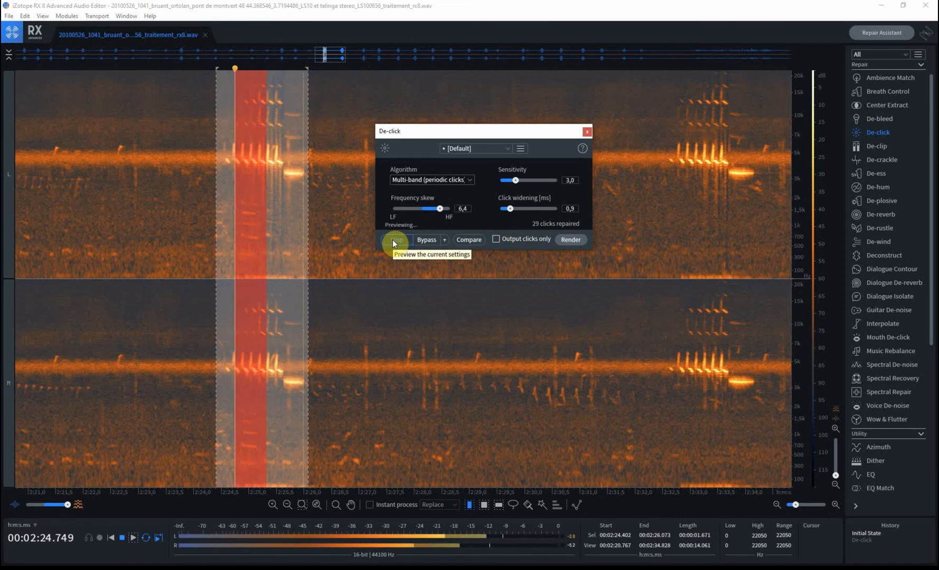
pyautogui.click(425, 239)
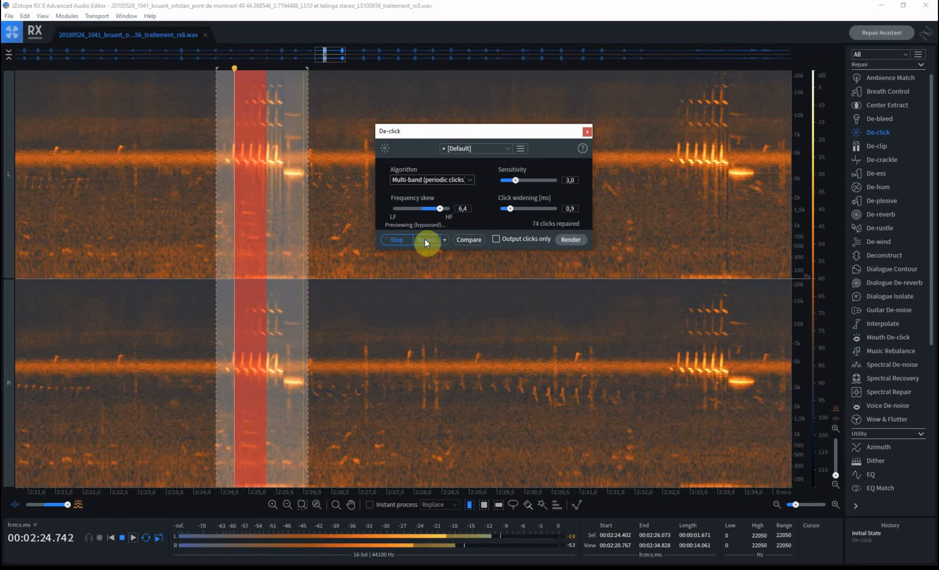
pyautogui.click(409, 240)
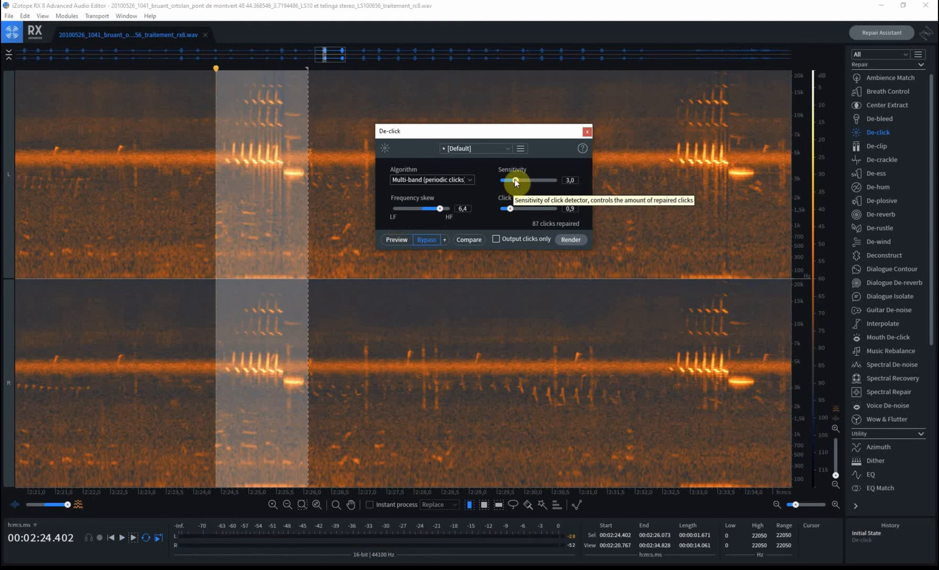
# Try De-click at sensitivity 8.1, previewing and rendering only the clicks, and undo the render
pyautogui.moveTo(514, 179); pyautogui.dragTo(545, 183)
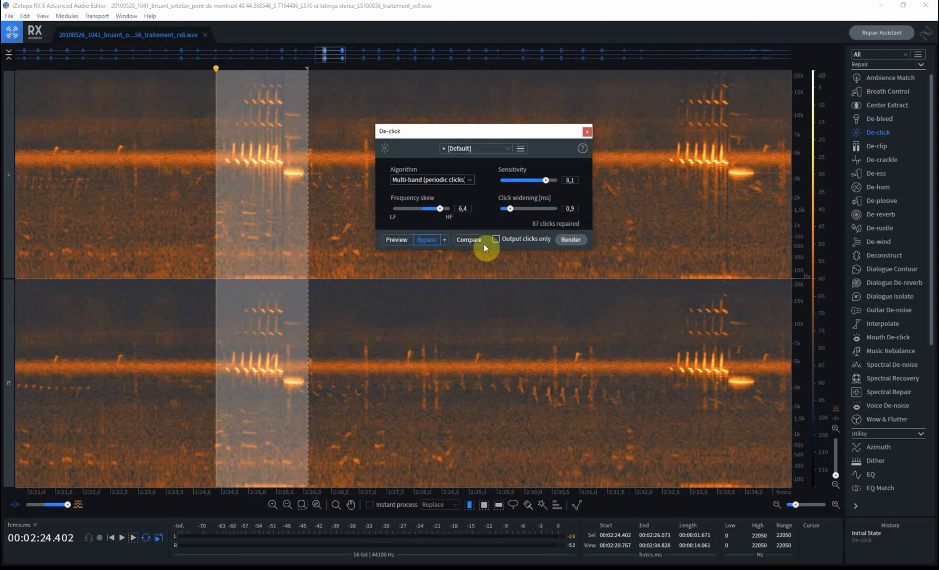
pyautogui.click(496, 239)
pyautogui.click(413, 242)
pyautogui.click(395, 240)
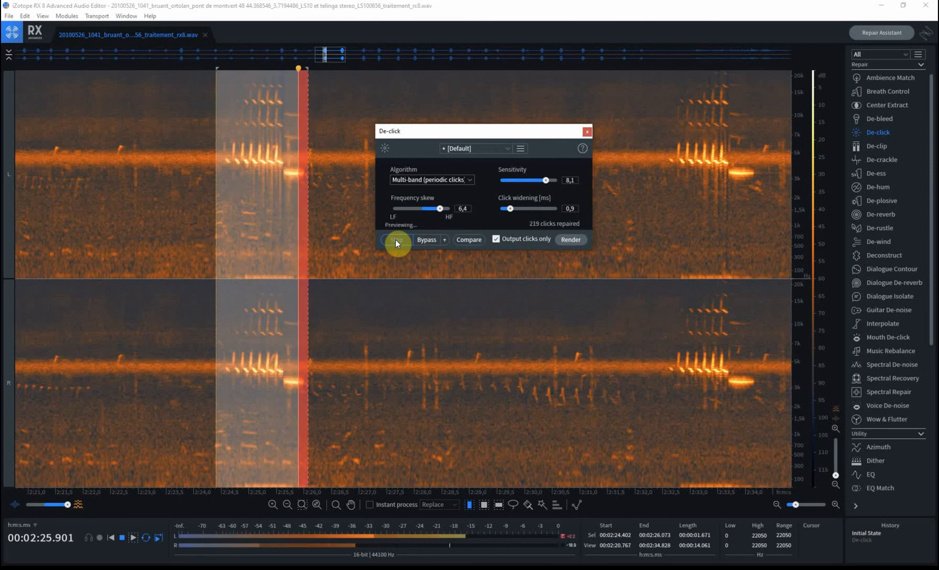
pyautogui.click(395, 240)
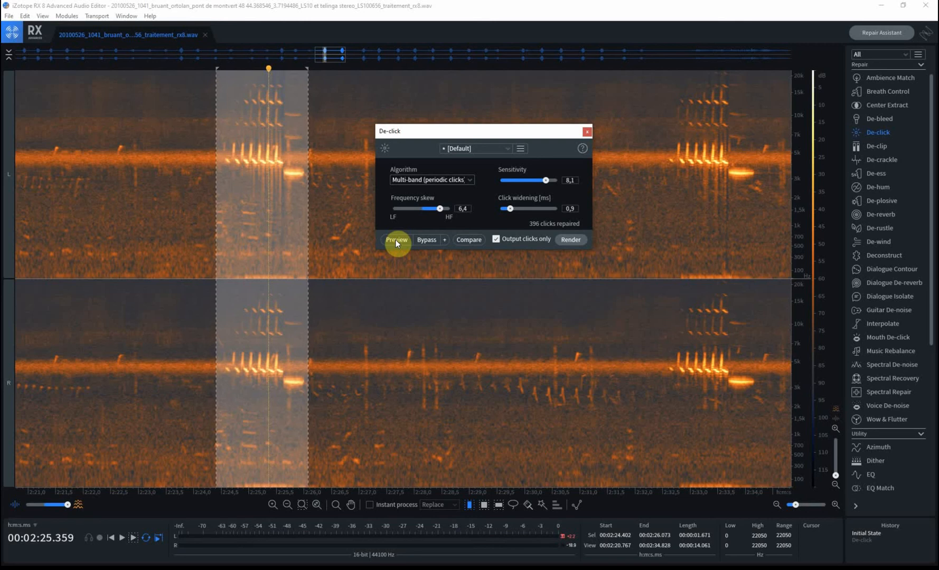
pyautogui.click(571, 239)
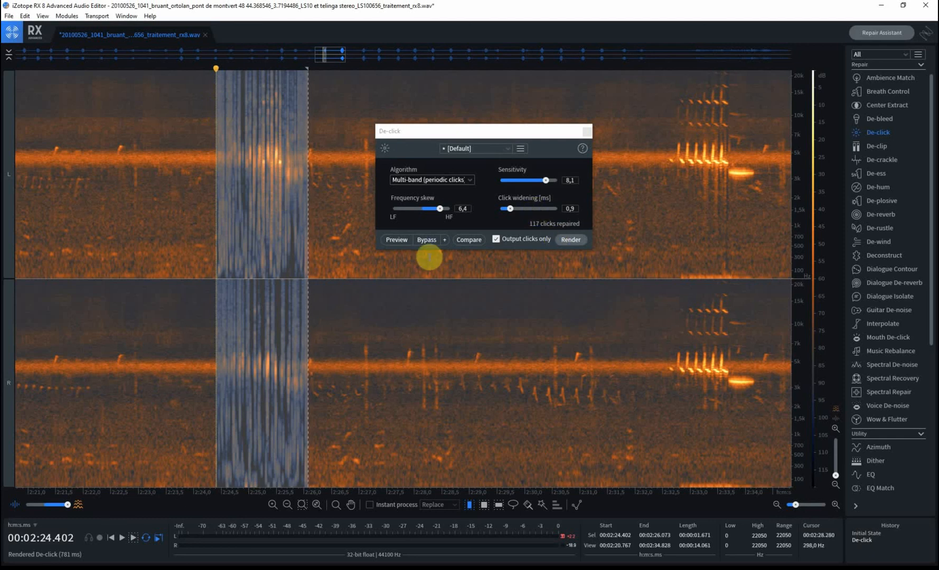
pyautogui.hotkey('ctrl', 'z')
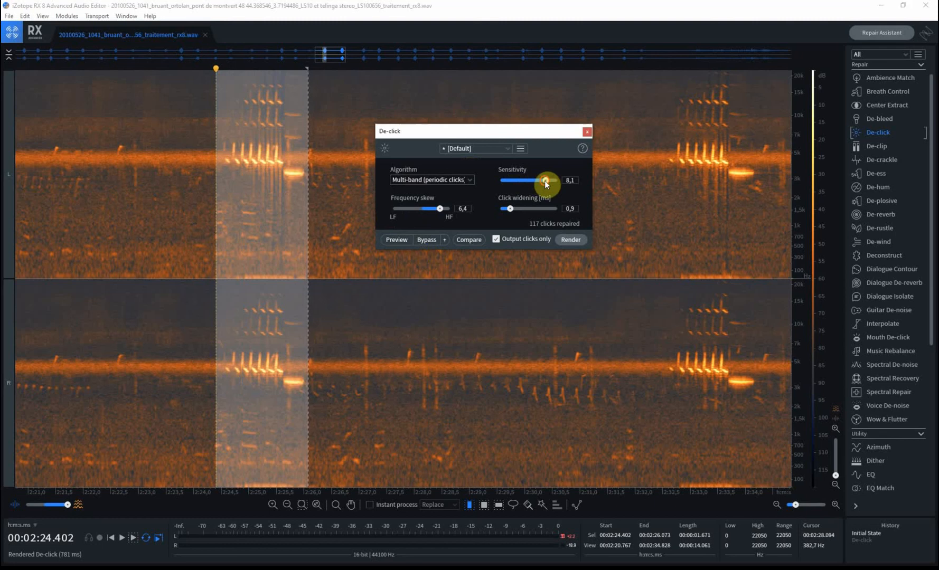
# Set the De-click sensitivity to 5.2 and the click widening to 1.4 ms
pyautogui.moveTo(545, 181); pyautogui.dragTo(530, 179)
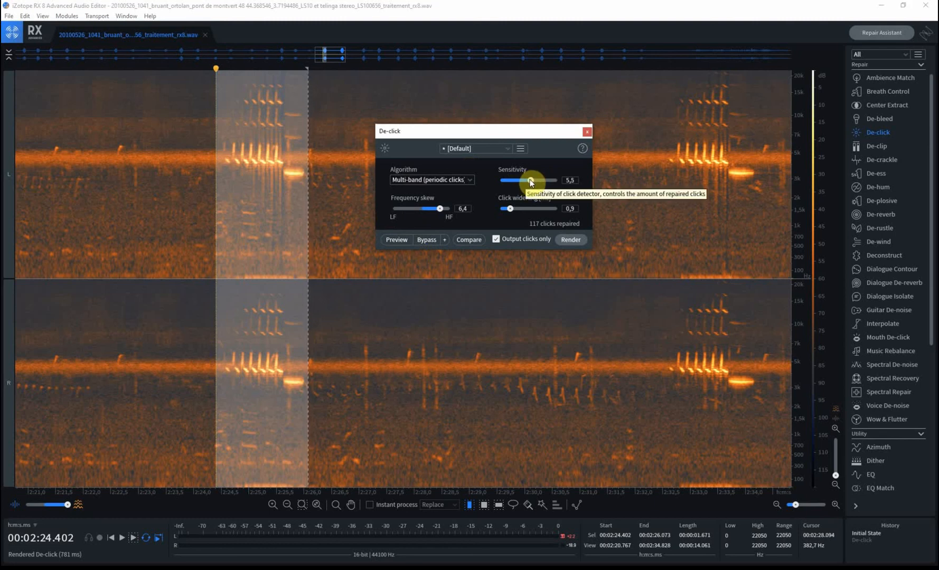
pyautogui.moveTo(531, 182); pyautogui.dragTo(528, 184)
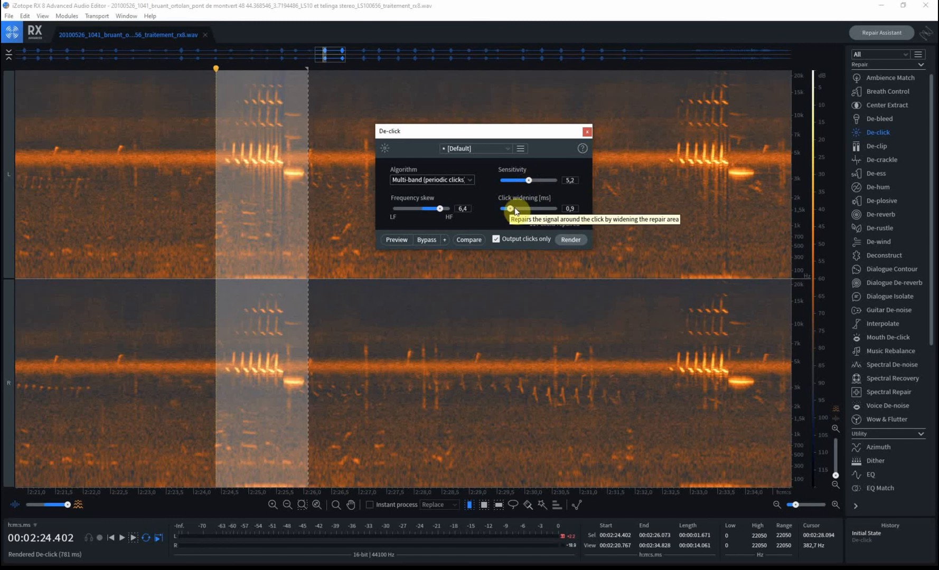
pyautogui.moveTo(515, 210); pyautogui.dragTo(519, 211)
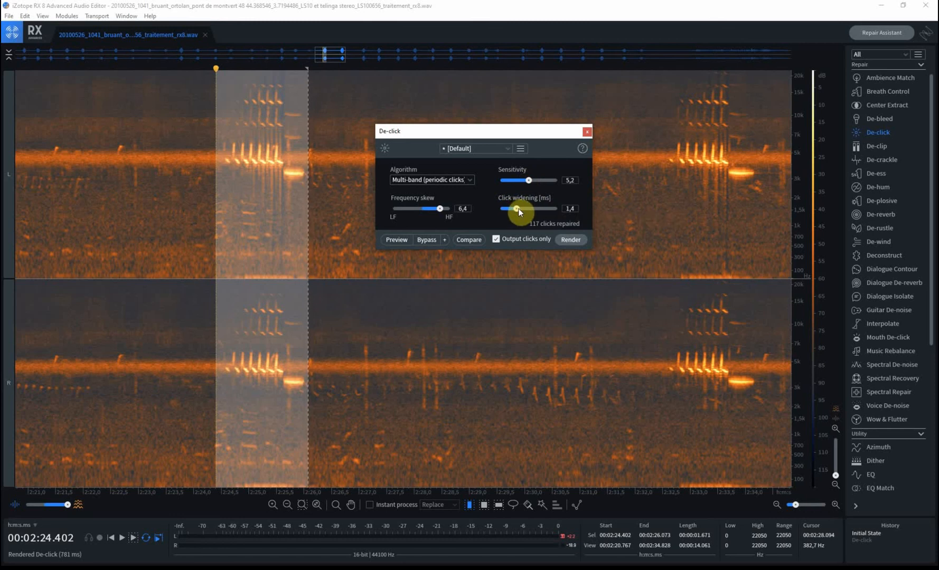
# Preview only the isolated clicks in the selected phrase with the current De-click settings
pyautogui.click(462, 209)
pyautogui.click(400, 239)
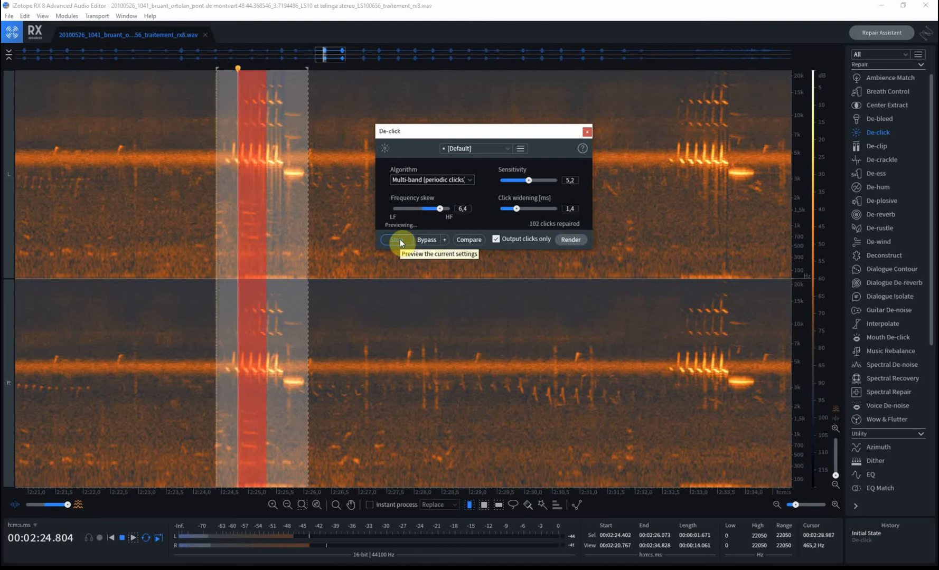
pyautogui.click(400, 242)
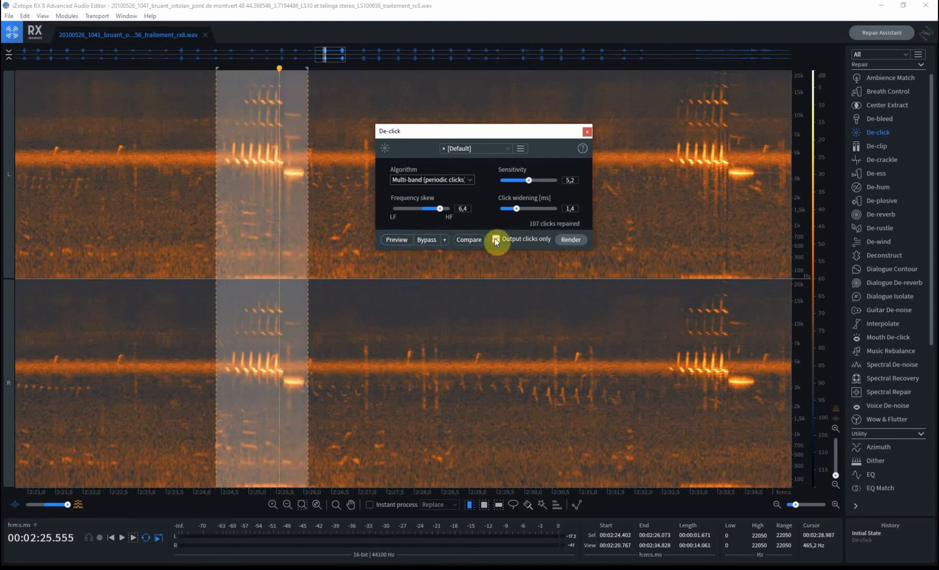
# Turn off clicks-only output and preview the repaired phrase against the bypassed original
pyautogui.click(400, 240)
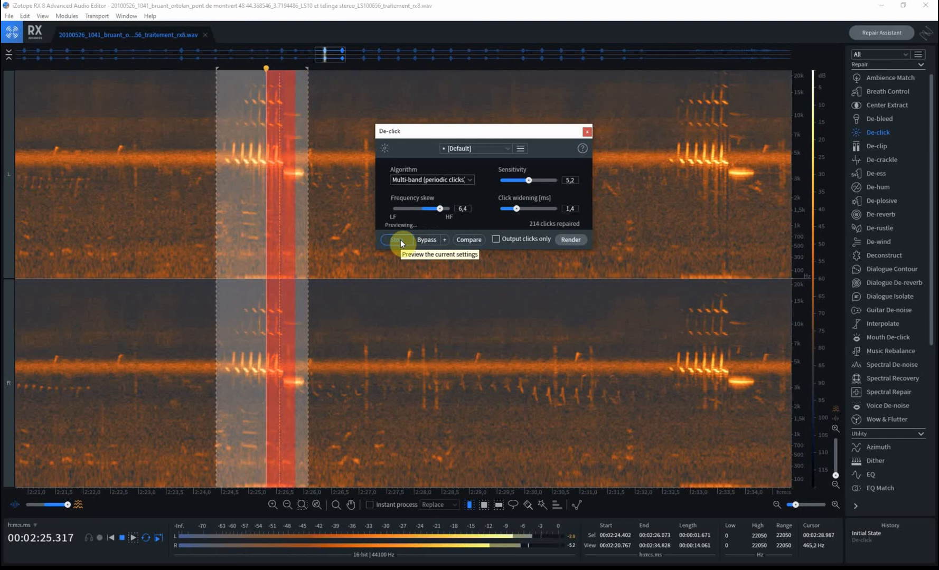
pyautogui.click(426, 240)
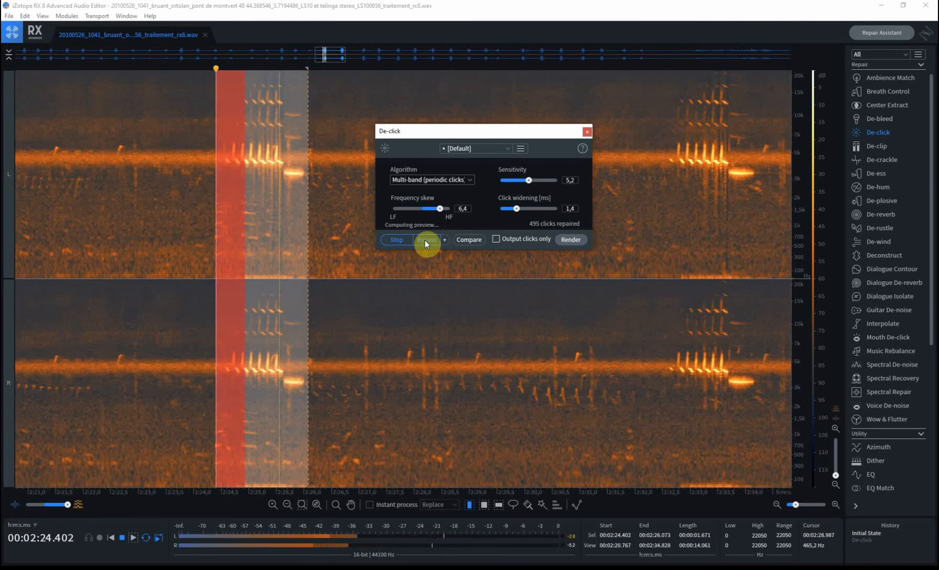
pyautogui.click(397, 240)
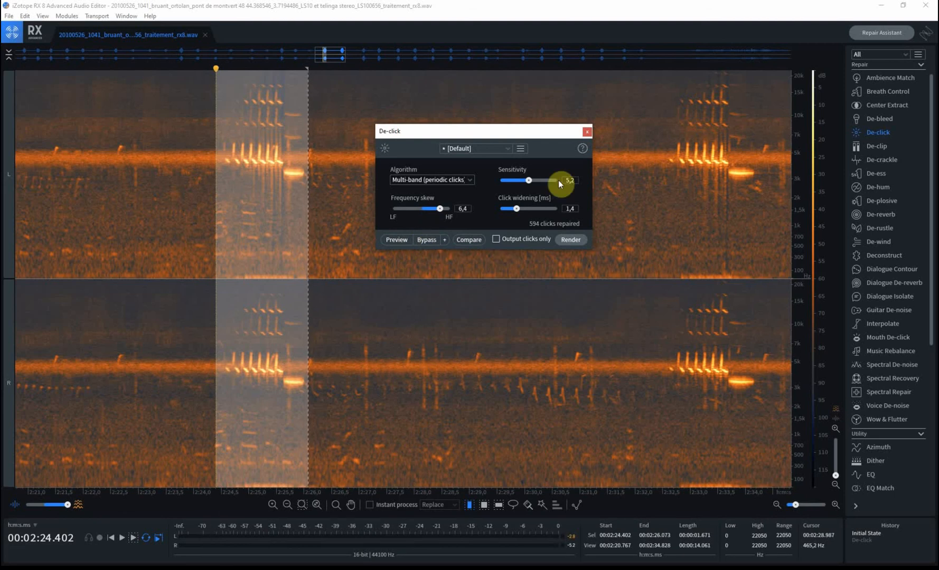
# Render De-click on the selected phrase and play back the result from just before it
pyautogui.click(569, 240)
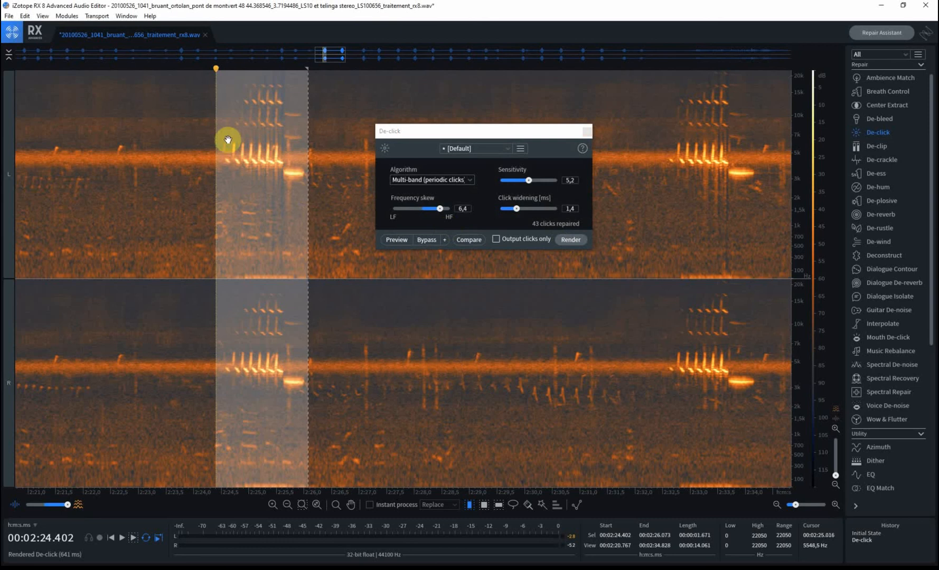
pyautogui.click(199, 131)
pyautogui.press('space')
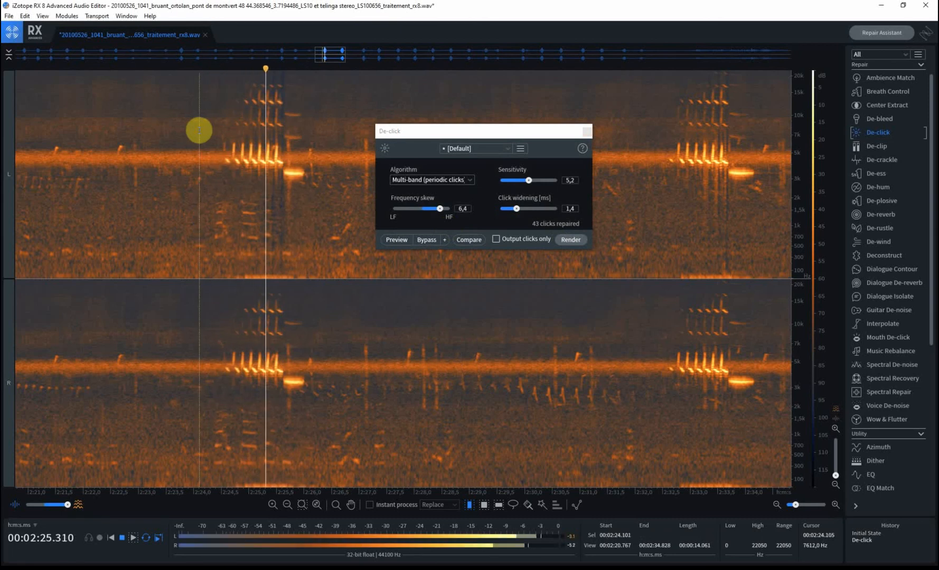
pyautogui.press('space')
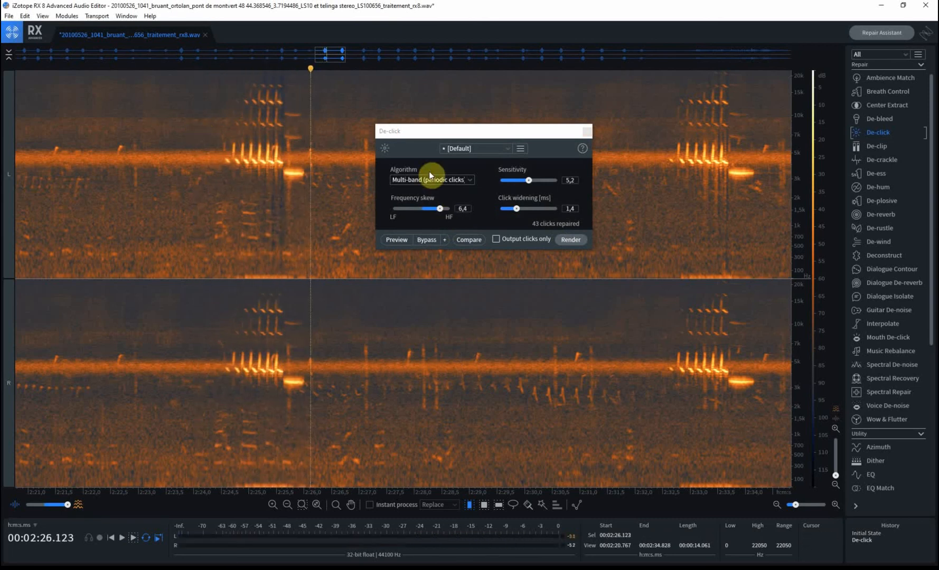
# Save the current De-click settings as a preset named "traitement clic ortolan"
pyautogui.click(520, 149)
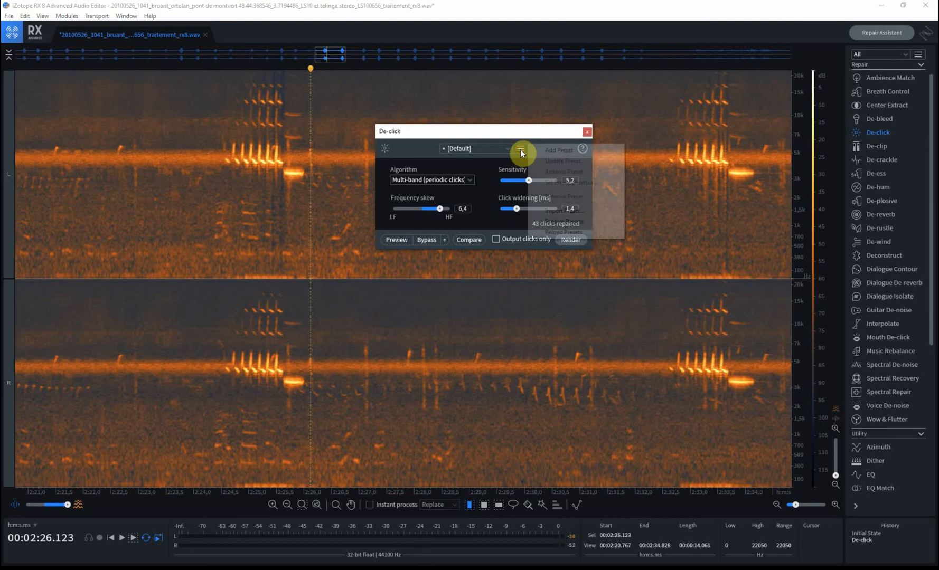
pyautogui.click(549, 150)
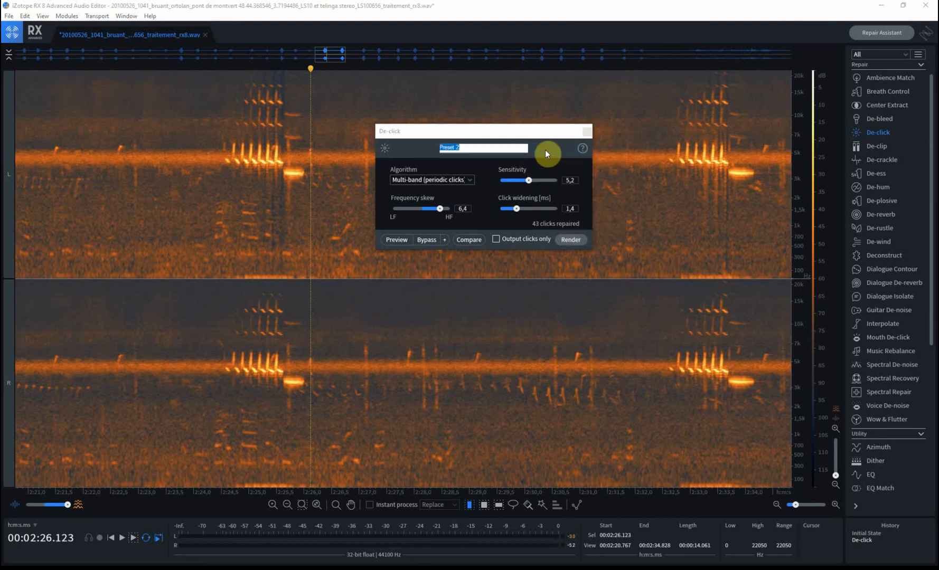
pyautogui.write('traitemen')
pyautogui.click(546, 153)
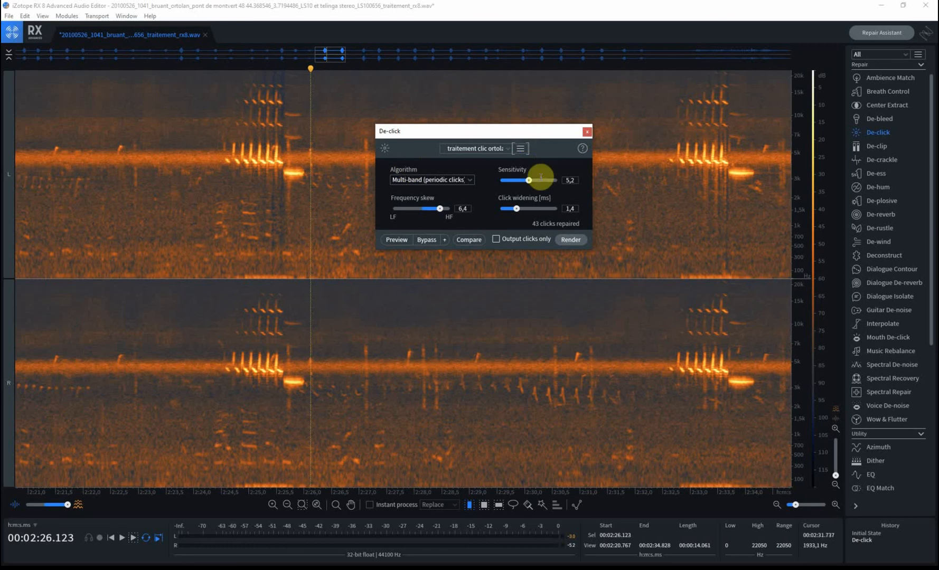
# Revert the recording to its initial state to undo the De-click render, clear the selection and close De-click
pyautogui.click(236, 190)
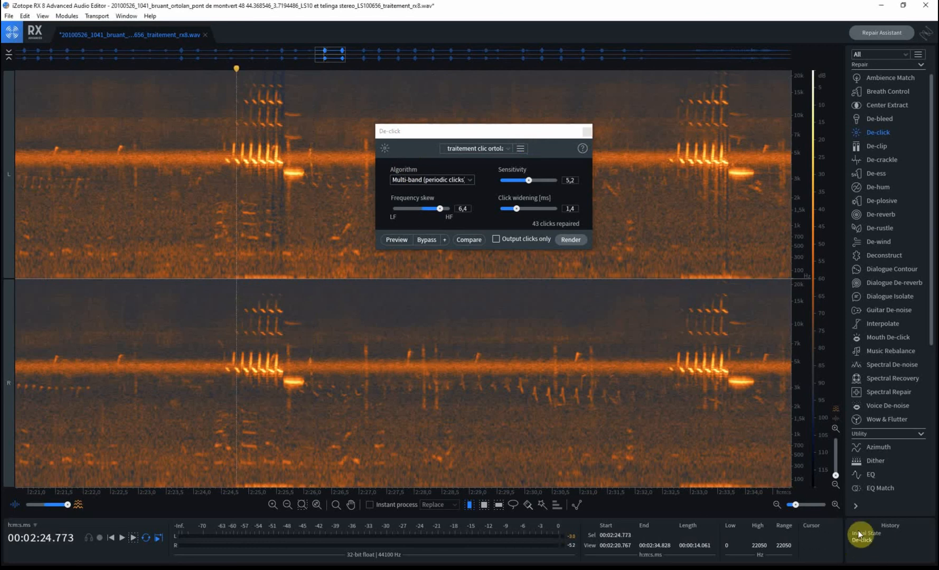
pyautogui.click(875, 535)
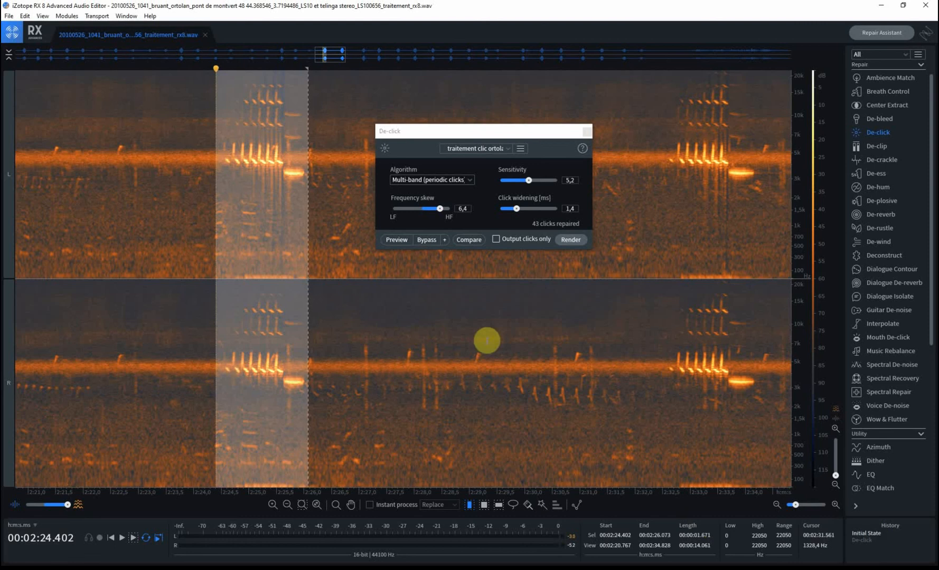
pyautogui.click(163, 154)
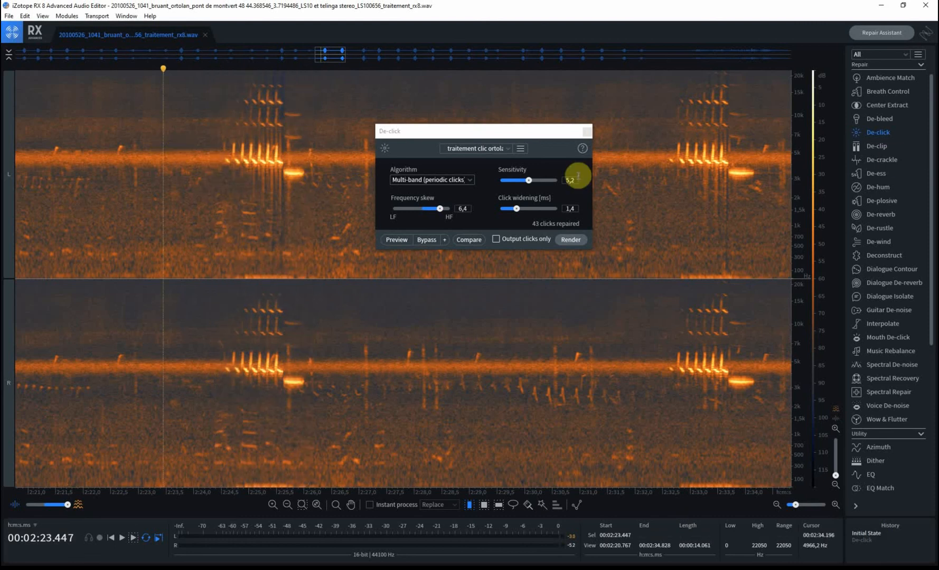
pyautogui.click(587, 132)
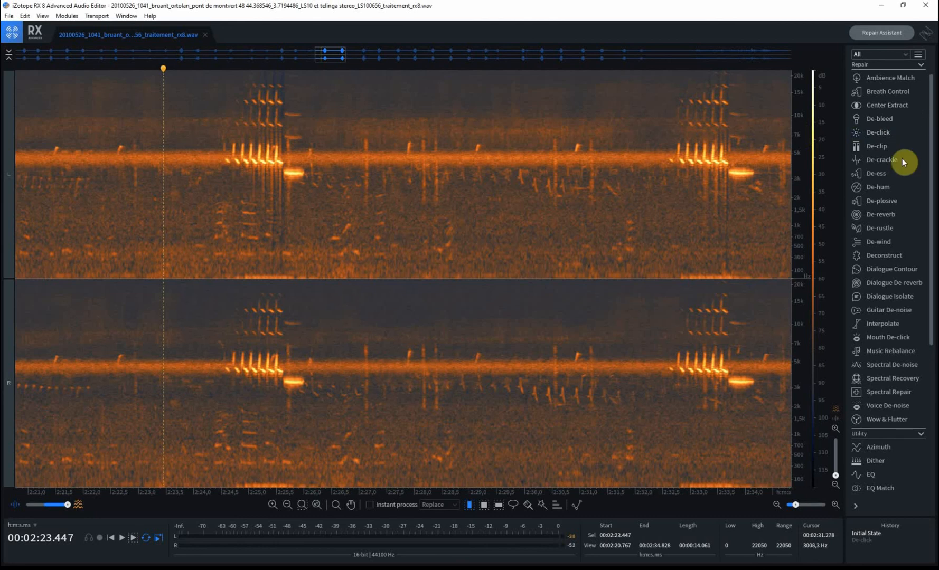
# Open Deconstruct and try a tonal/noisy balance of +3.8, leaving the tonal and noisy gains at 0
pyautogui.click(890, 257)
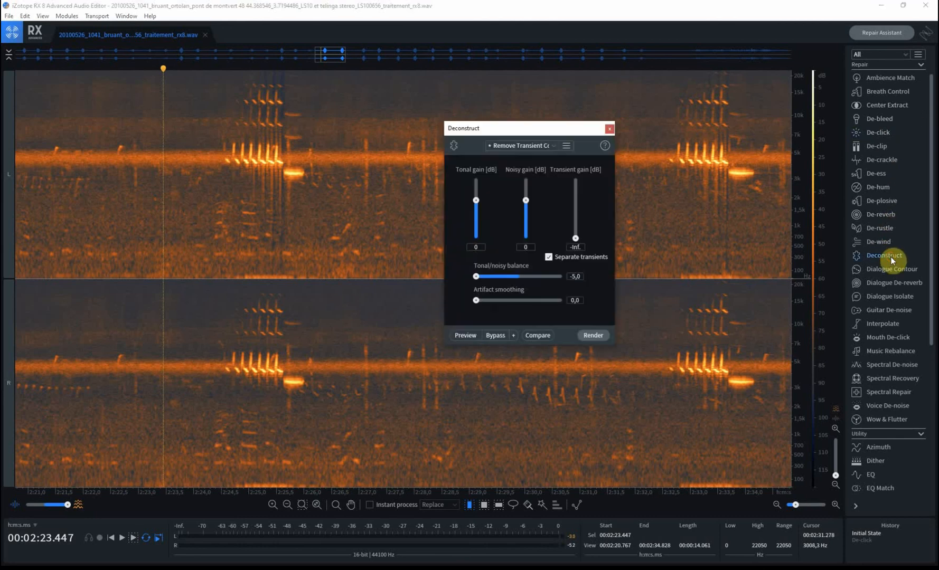
pyautogui.moveTo(539, 127); pyautogui.dragTo(478, 137)
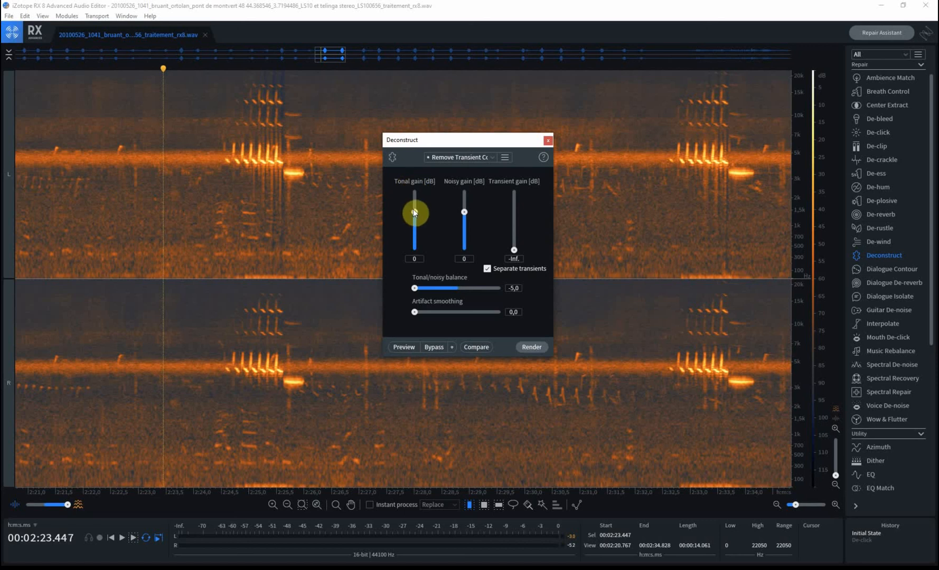
pyautogui.moveTo(413, 209); pyautogui.dragTo(433, 183)
pyautogui.moveTo(417, 288); pyautogui.dragTo(458, 291)
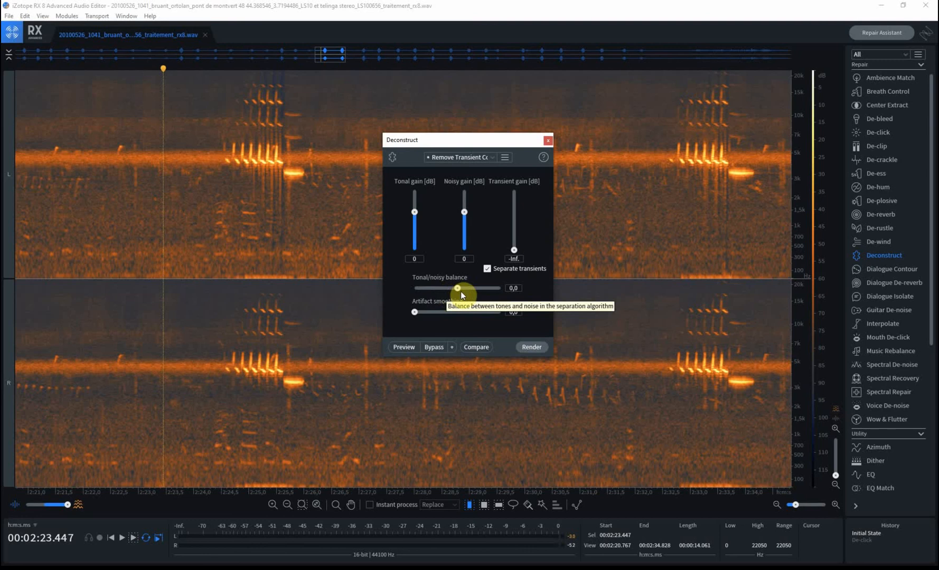
pyautogui.moveTo(460, 291)
pyautogui.mouseDown()
pyautogui.moveTo(472, 291)
pyautogui.moveTo(455, 294)
pyautogui.mouseUp()
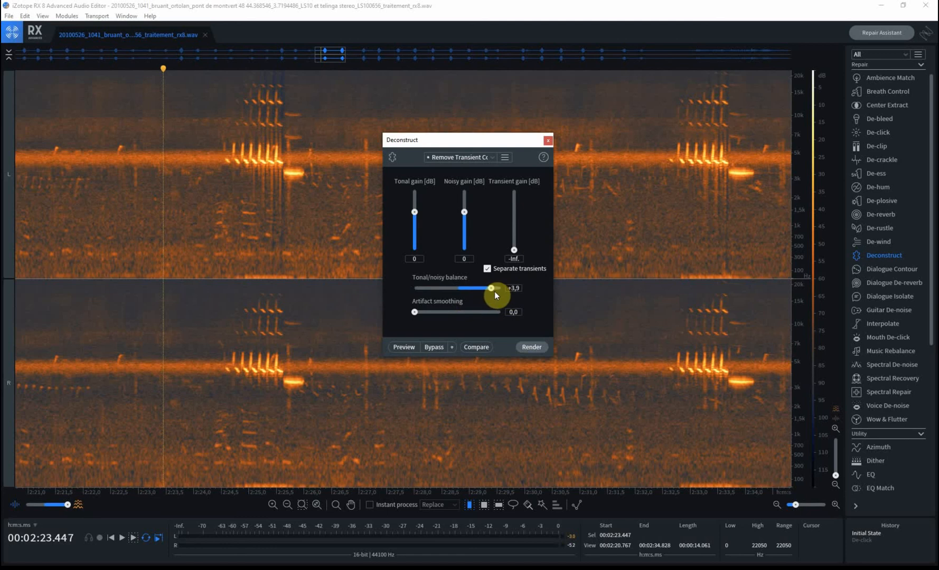
pyautogui.moveTo(494, 291); pyautogui.dragTo(489, 292)
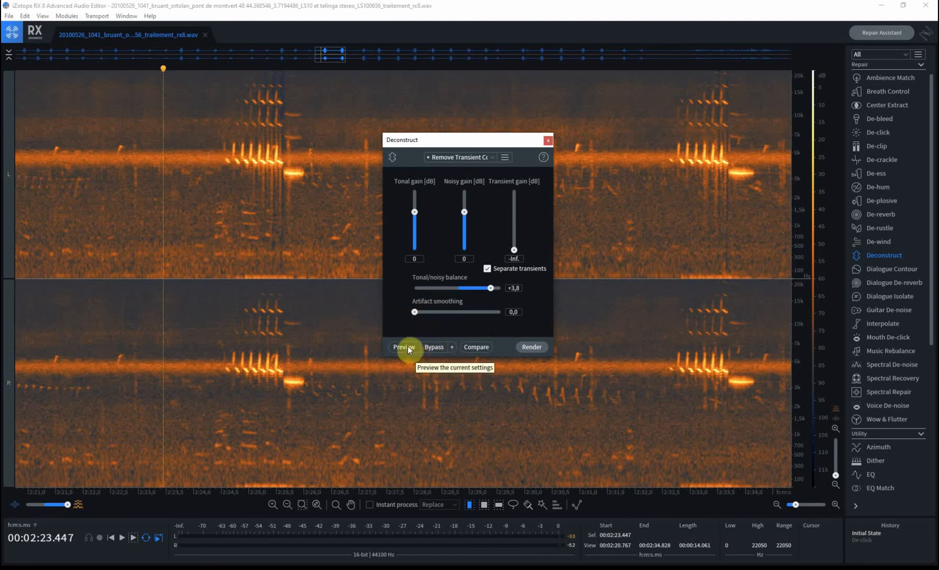
# Select the song phrase from about 2:24.3 to 2:26.1, compare the Deconstruct preview with the bypassed original, and close Deconstruct
pyautogui.moveTo(210, 158); pyautogui.dragTo(309, 160)
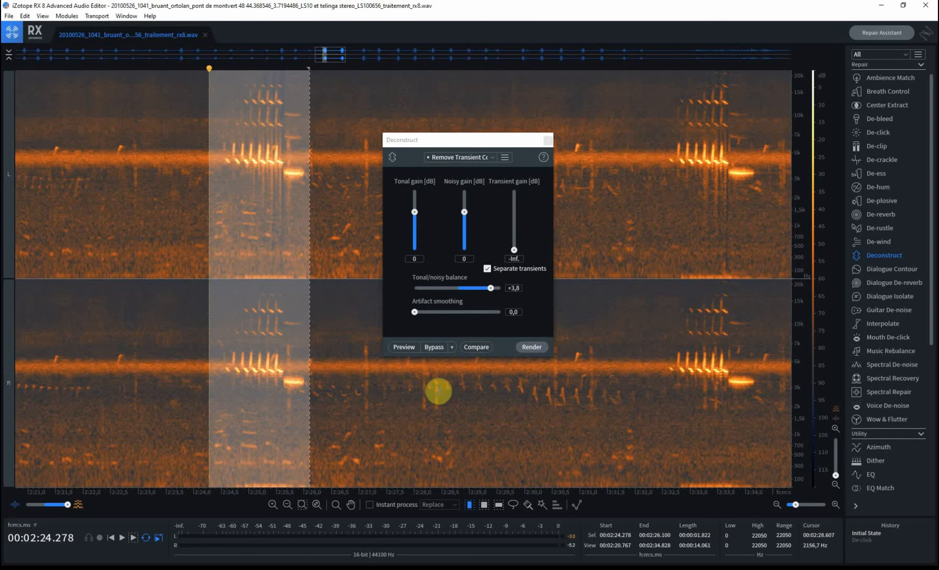
pyautogui.click(405, 347)
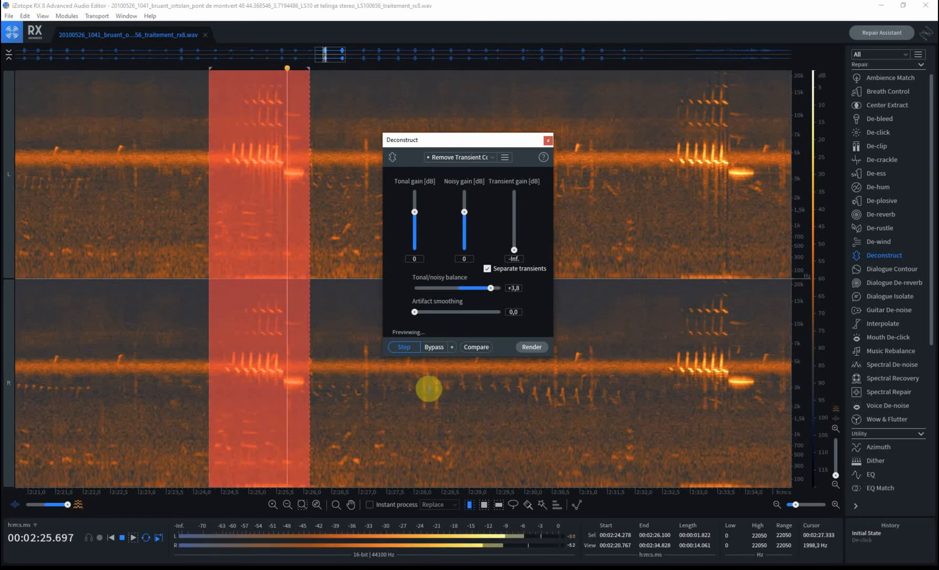
pyautogui.click(433, 347)
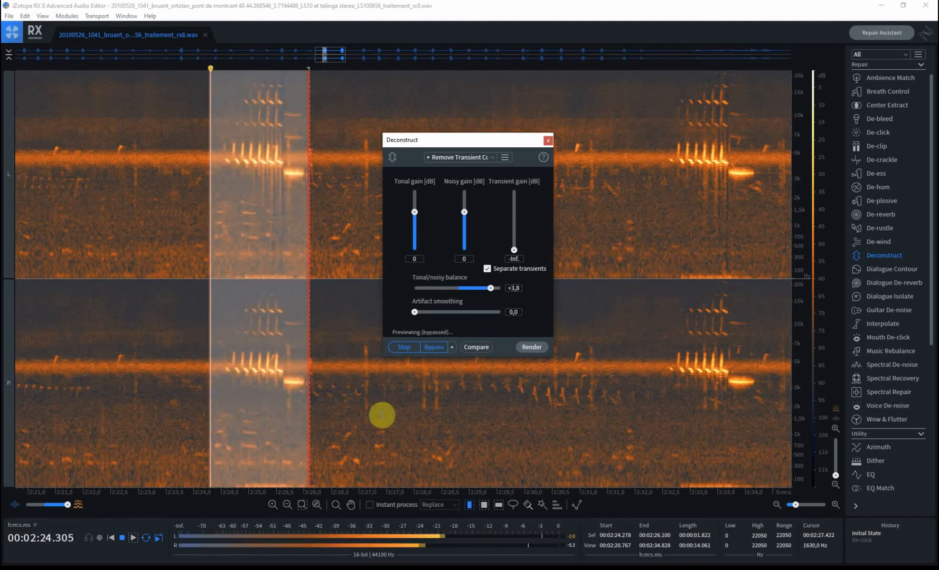
pyautogui.click(435, 349)
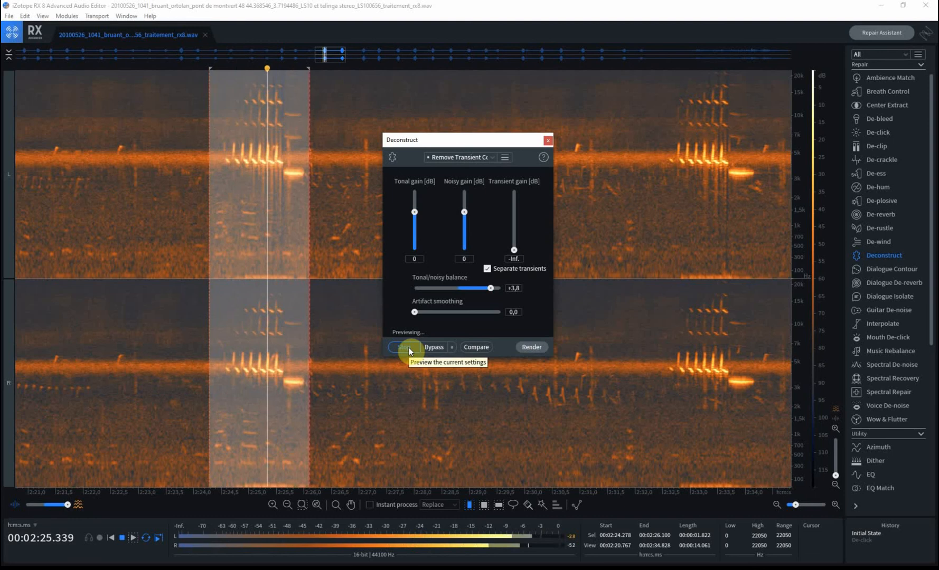
pyautogui.click(409, 348)
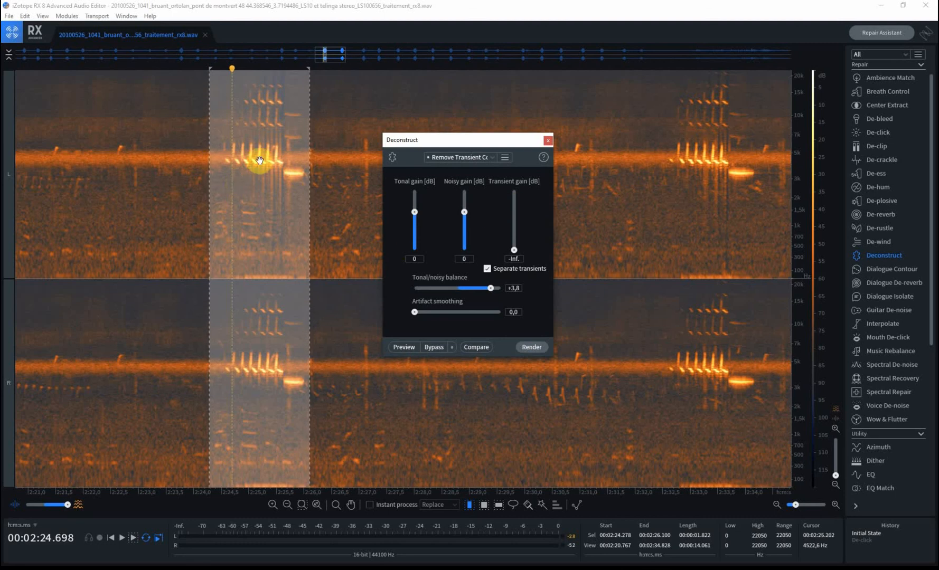
pyautogui.click(228, 159)
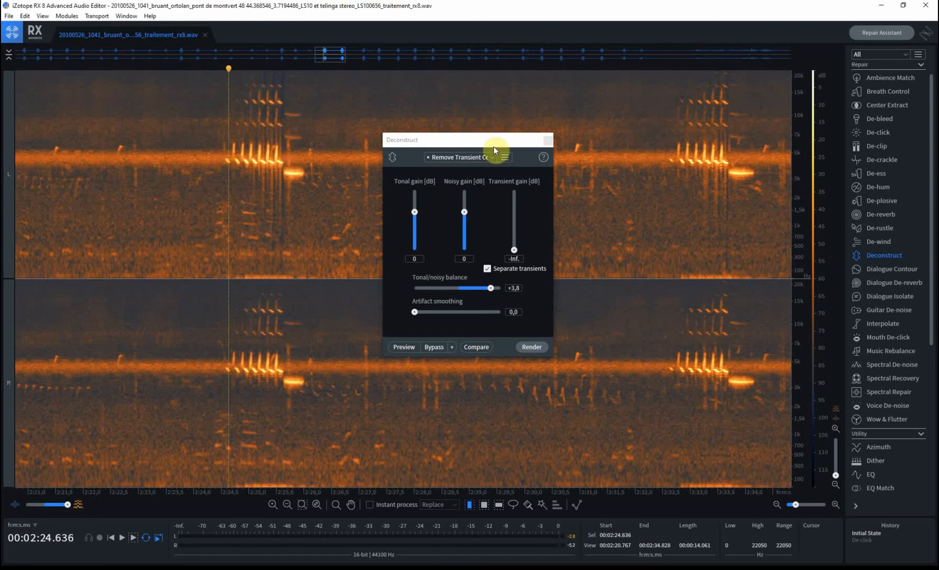
pyautogui.click(548, 140)
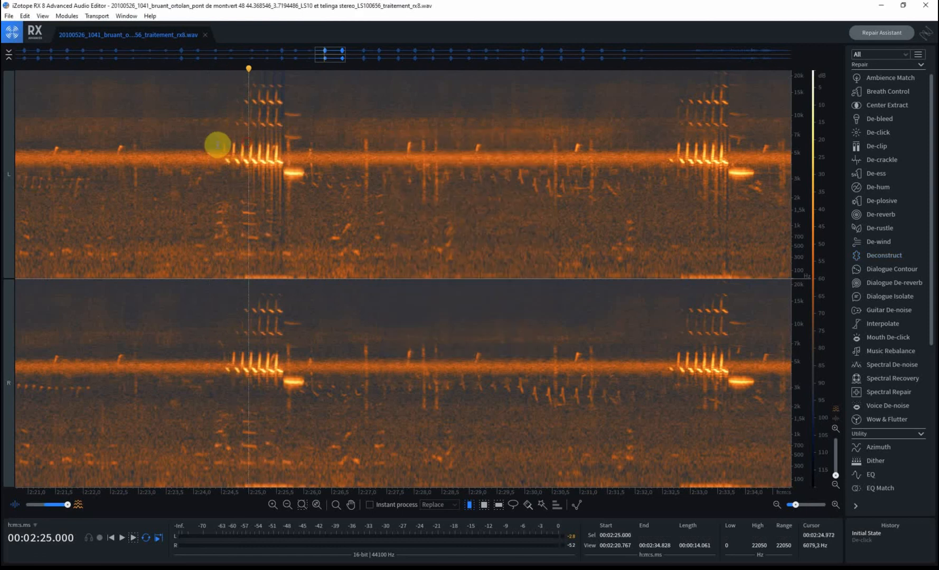
# Select the phrase from about 2:24.4 to 2:26.0 and render De-click on it with the "traitement clic ortolan" preset
pyautogui.keyDown('shift'); pyautogui.click(215, 142); pyautogui.keyUp('shift')
pyautogui.moveTo(300, 141); pyautogui.dragTo(304, 139)
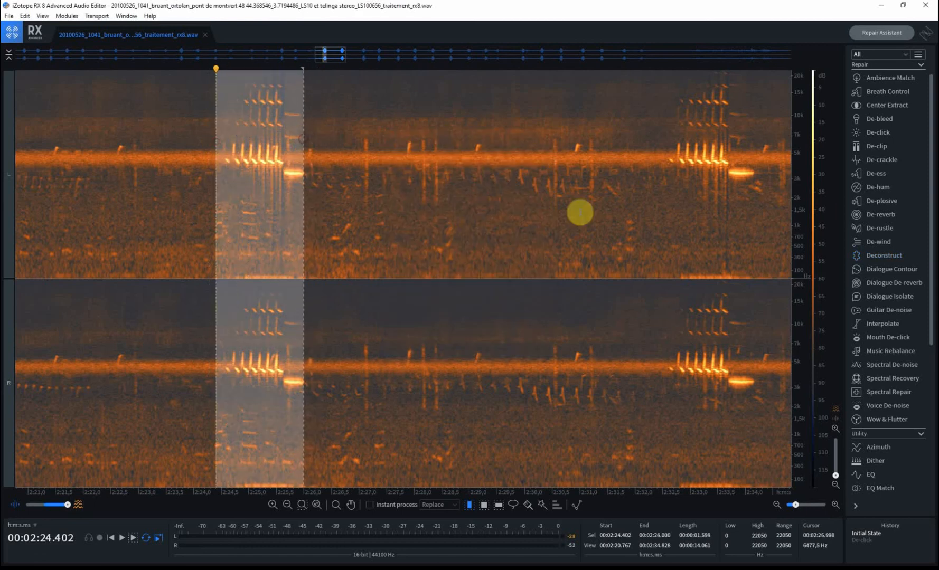
pyautogui.click(885, 131)
pyautogui.click(506, 147)
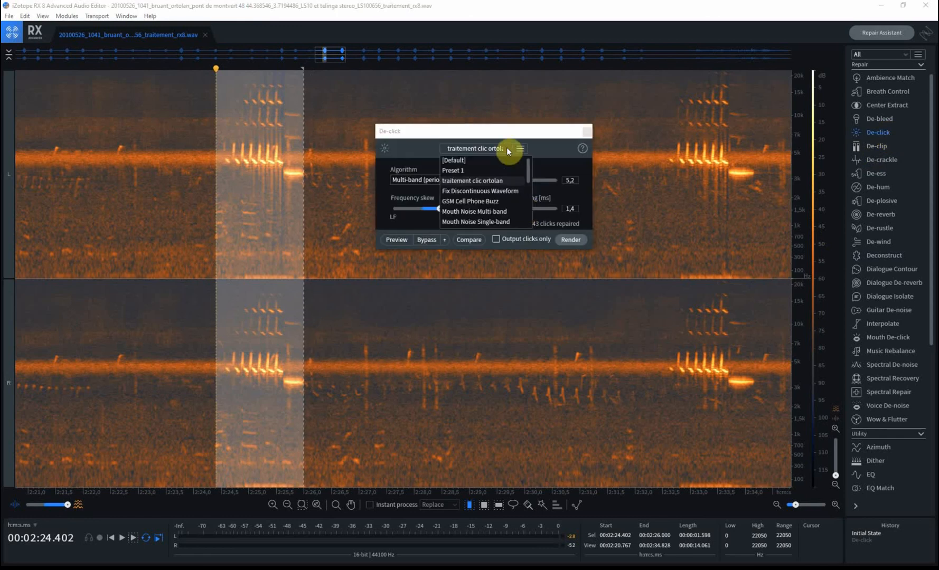
pyautogui.click(503, 147)
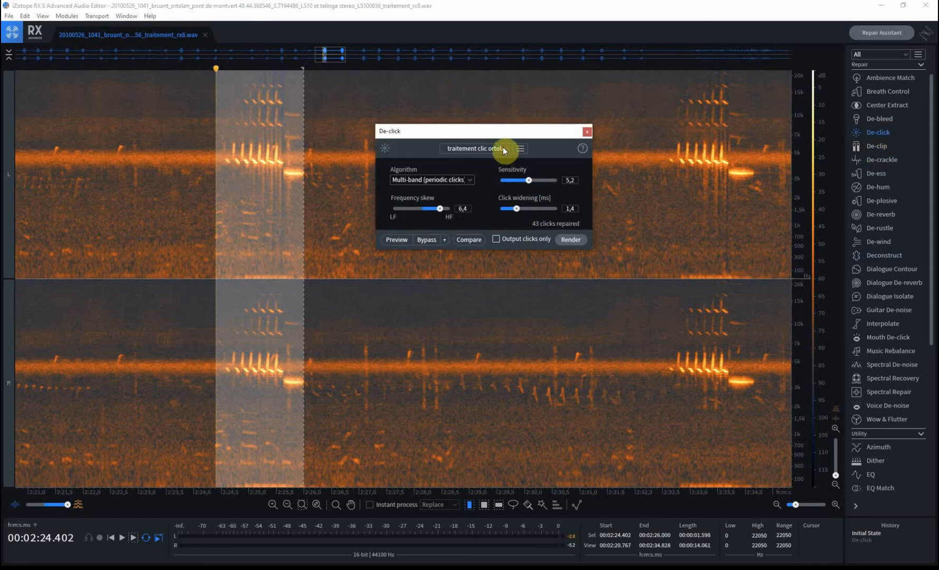
pyautogui.click(571, 239)
pyautogui.click(276, 183)
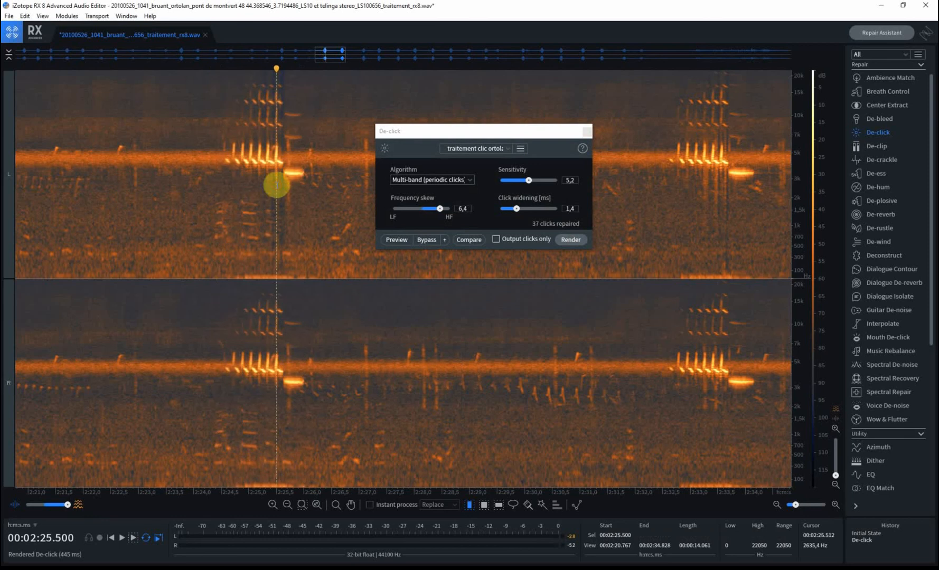
pyautogui.click(586, 132)
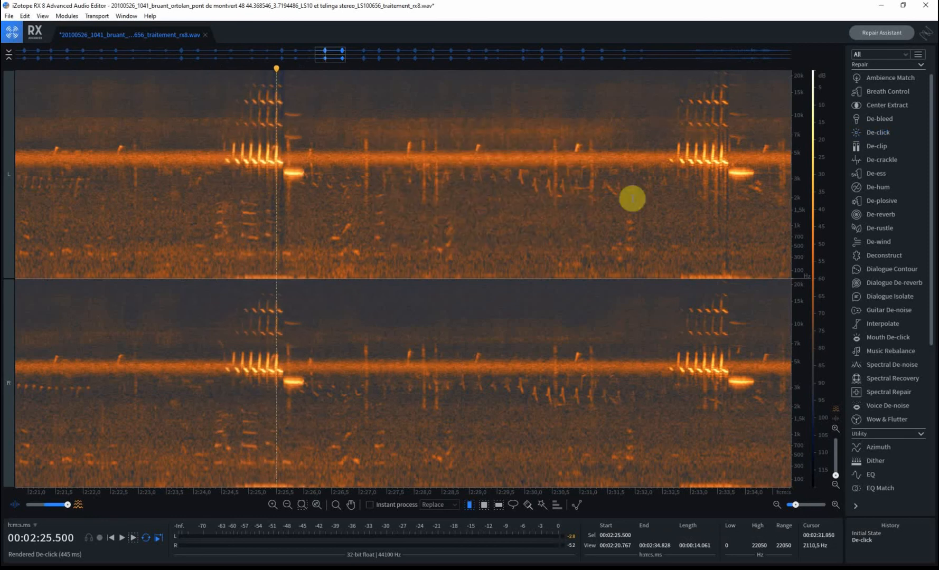
pyautogui.scroll(-2, 615, 202)
pyautogui.scroll(-1, 584, 191)
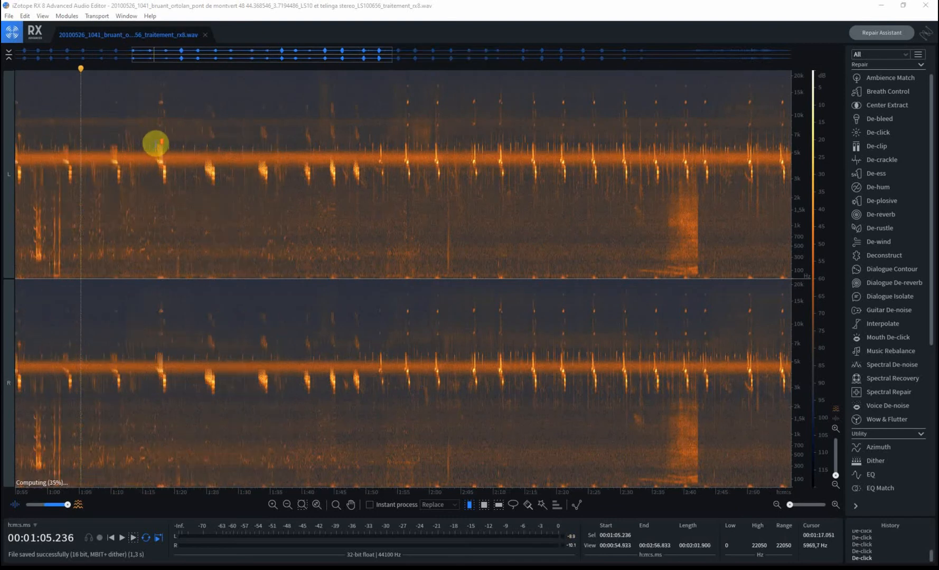
pyautogui.scroll(-3, 193, 209)
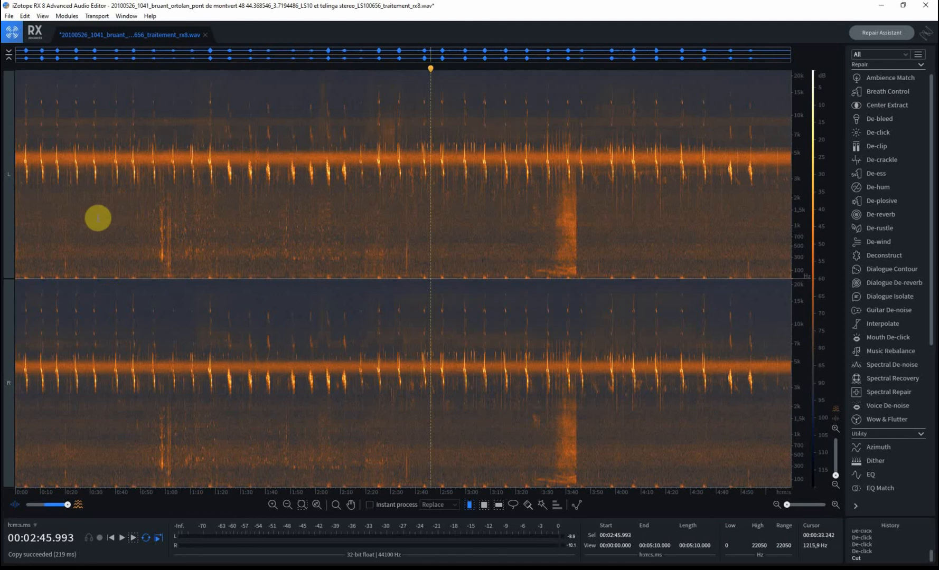
pyautogui.scroll(5, 98, 219)
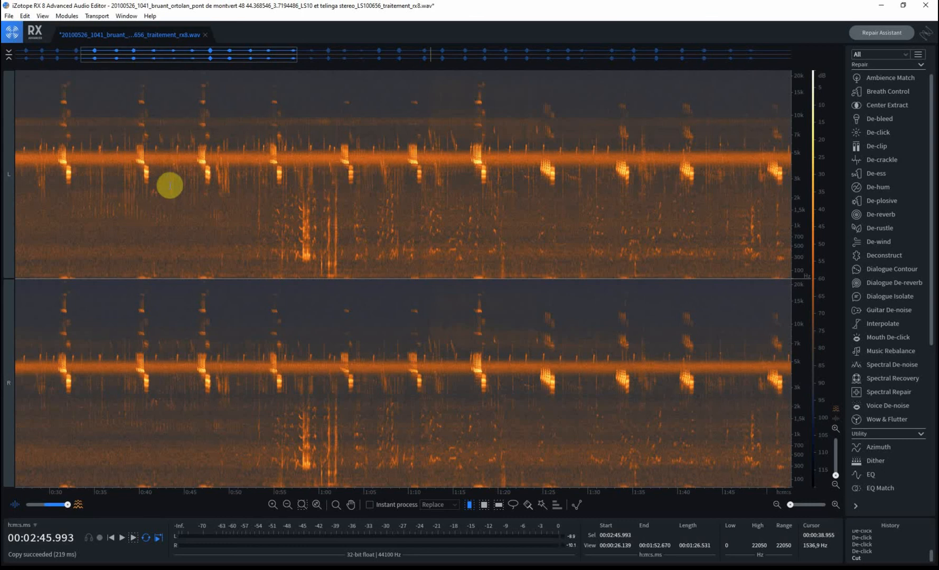
# Play the very beginning of the recording and cut about the first 1.1 s from it
pyautogui.scroll(3, 170, 184)
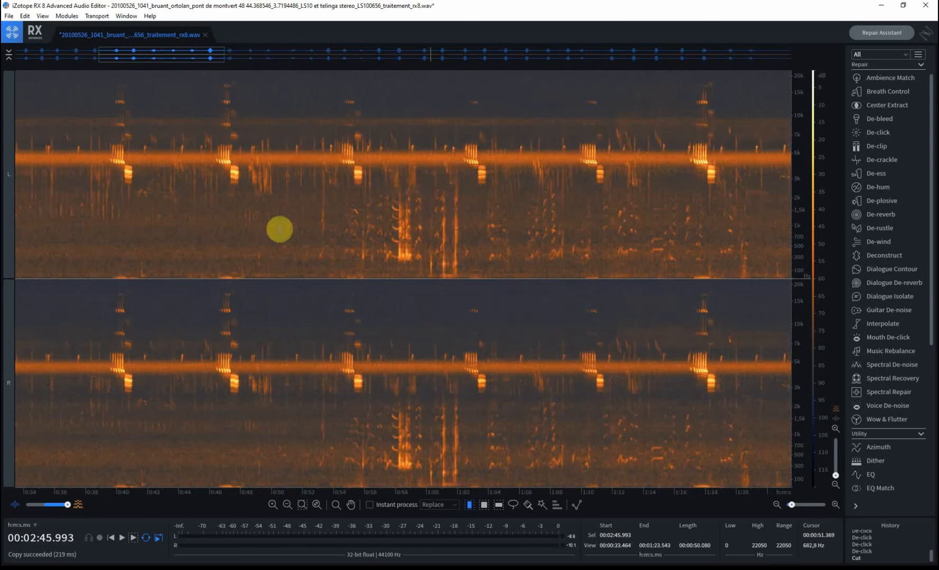
pyautogui.scroll(4, 281, 232)
pyautogui.scroll(-5, 523, 232)
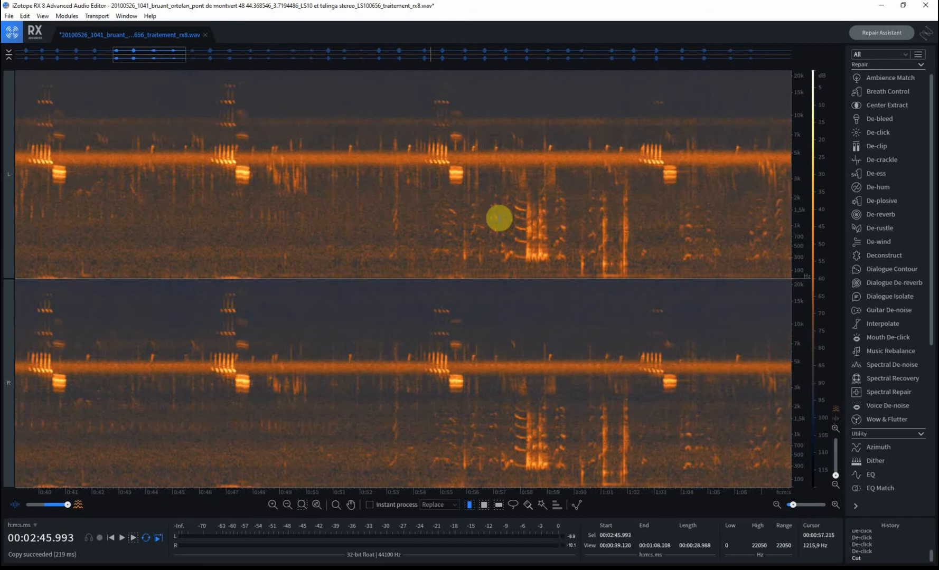
pyautogui.scroll(-5, 204, 264)
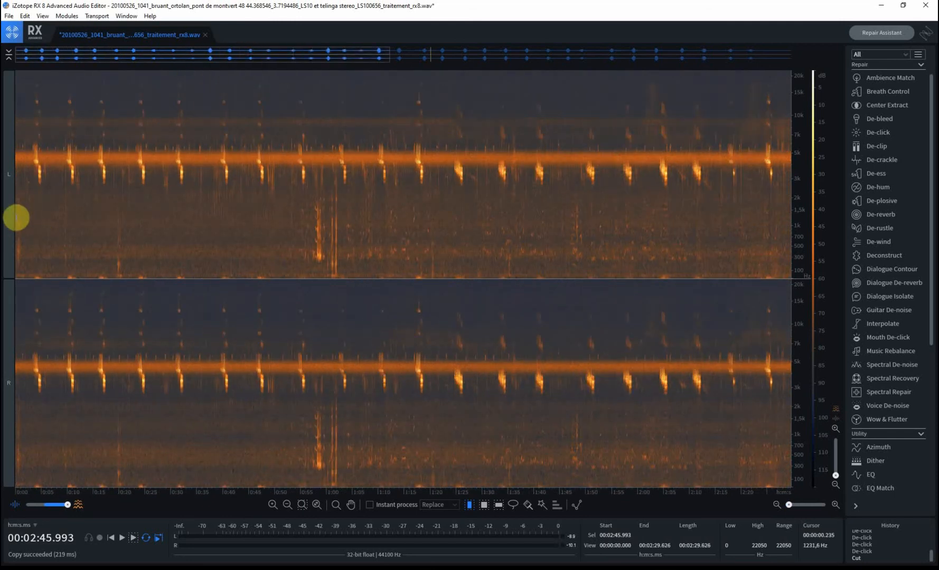
pyautogui.scroll(8, 18, 211)
pyautogui.scroll(3, 17, 212)
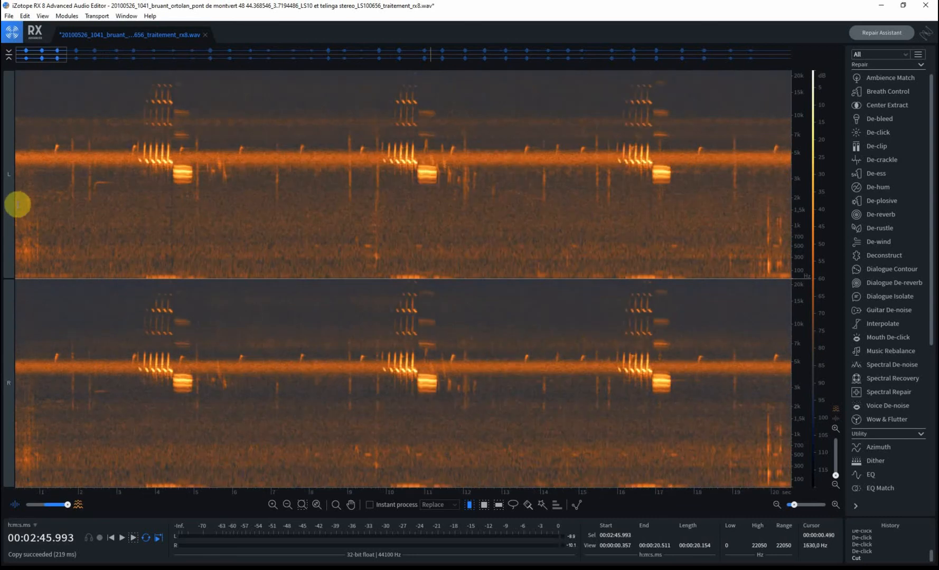
pyautogui.click(16, 203)
pyautogui.press('space')
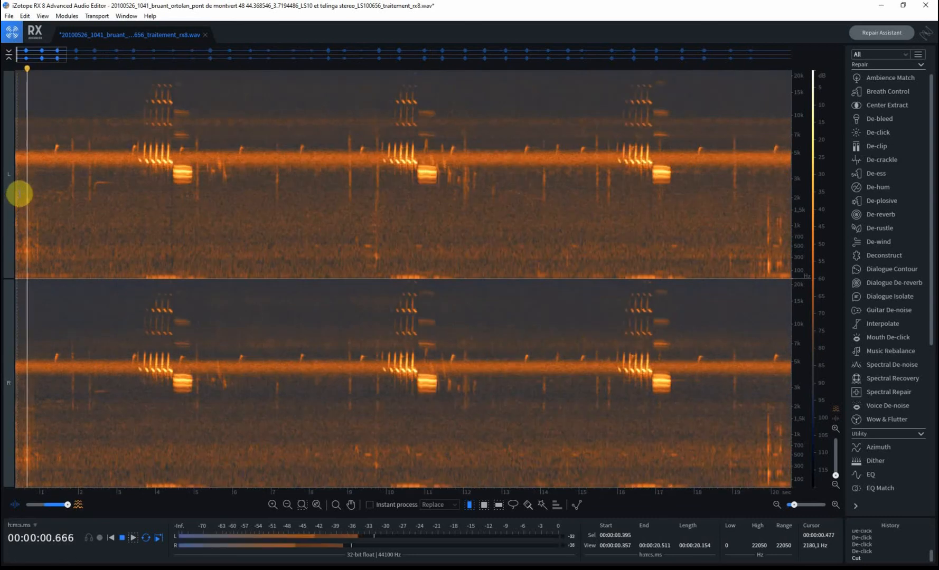
pyautogui.press('space')
pyautogui.moveTo(44, 186); pyautogui.dragTo(6, 195)
pyautogui.rightClick(32, 192)
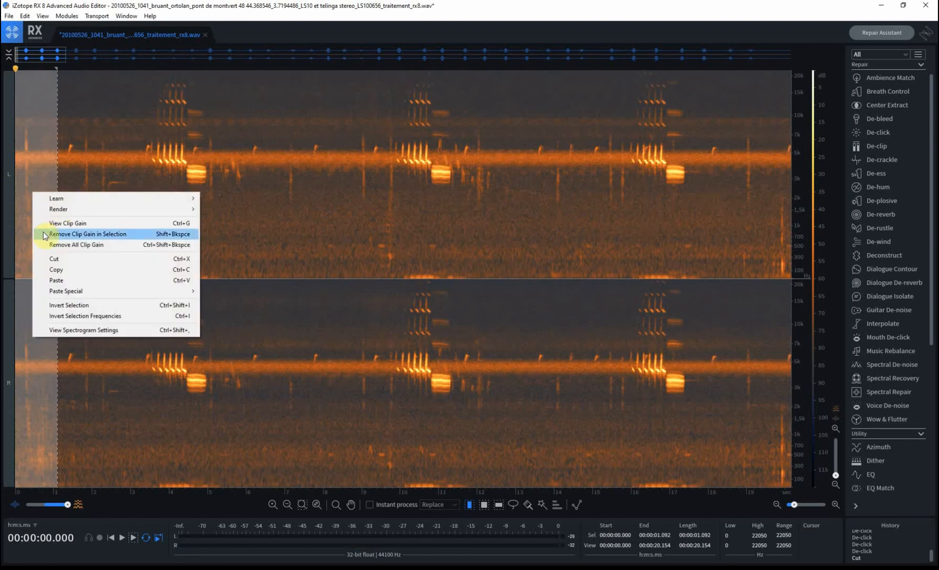
pyautogui.click(72, 260)
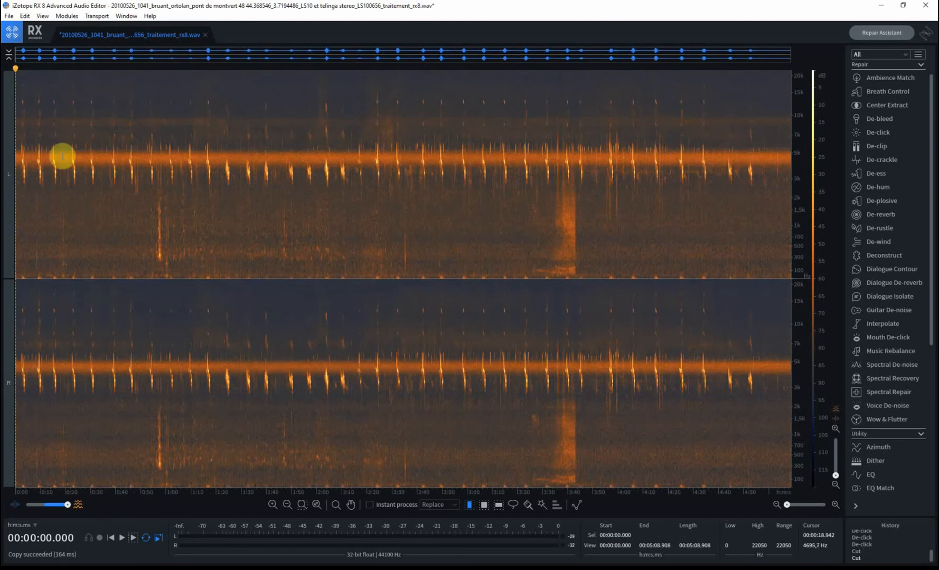
# Play the trimmed recording from its start, and again from about 6.0 s into the second song phrase
pyautogui.press('space')
pyautogui.scroll(5, 27, 202)
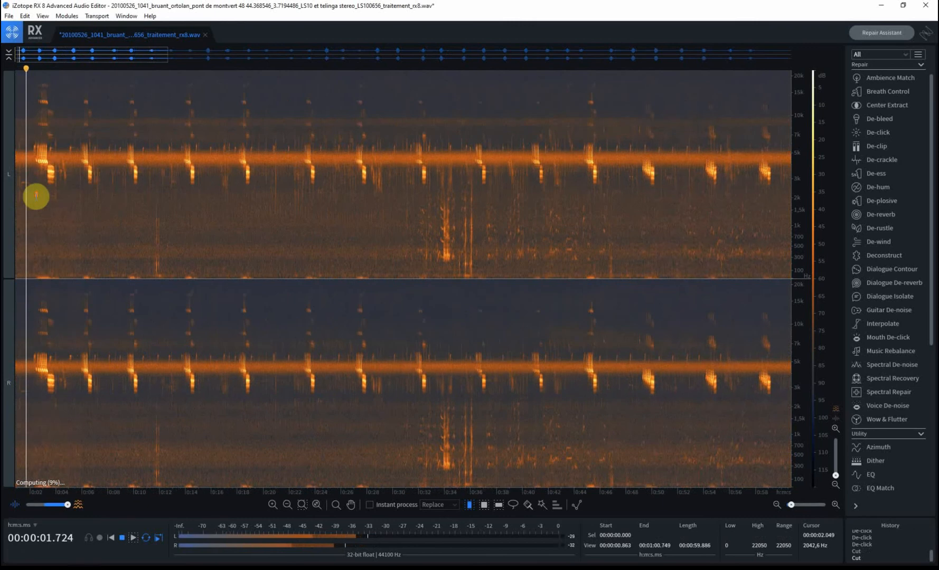
pyautogui.scroll(1, 85, 217)
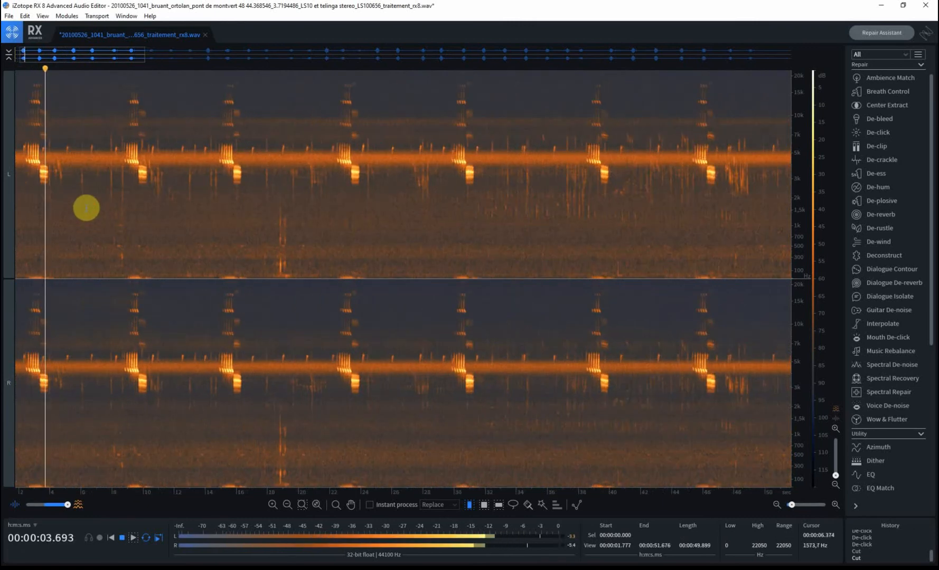
pyautogui.scroll(2, 113, 191)
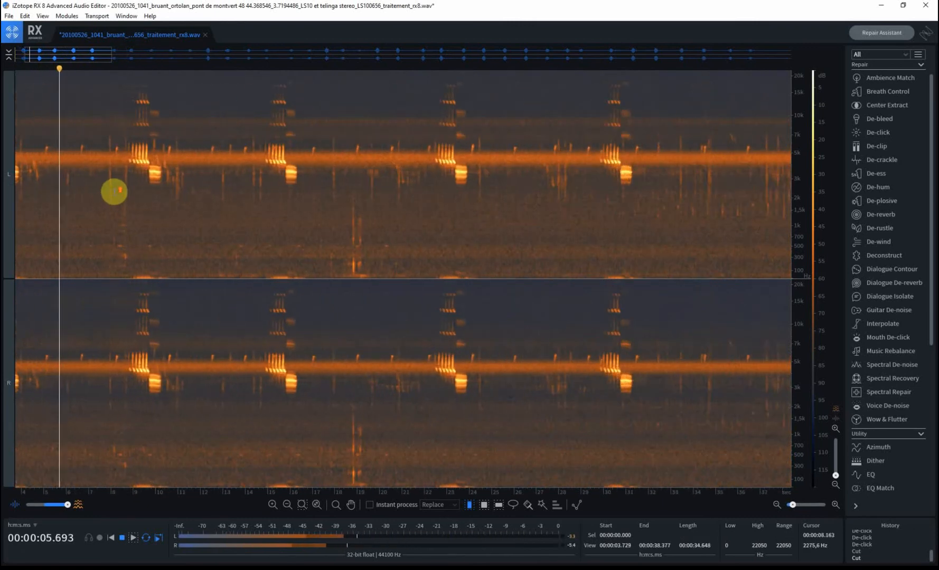
pyautogui.press('space')
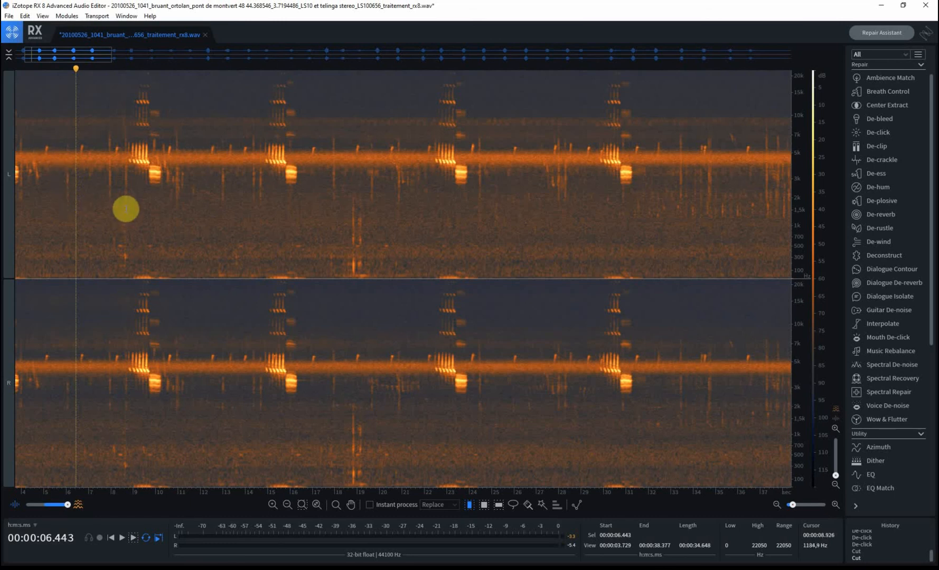
pyautogui.click(66, 136)
pyautogui.press('space')
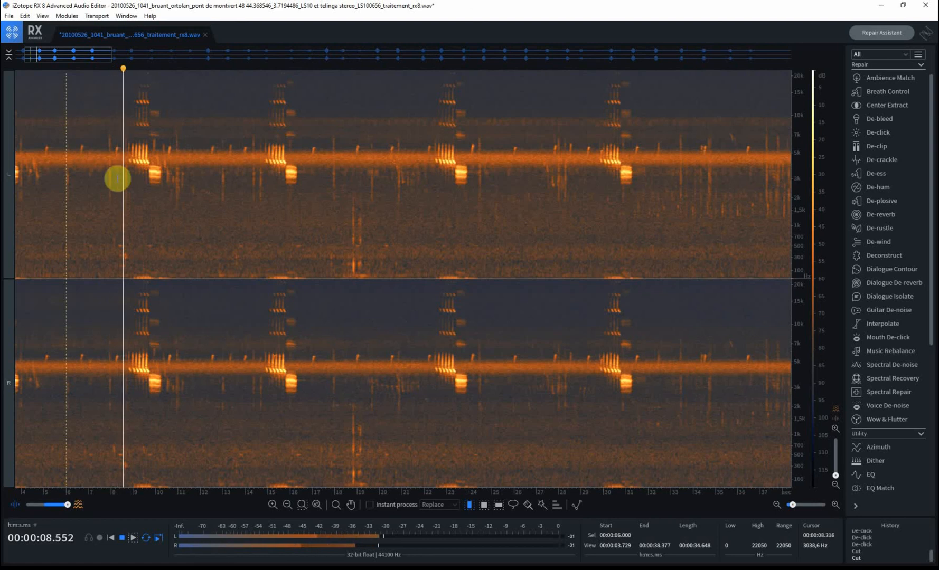
pyautogui.press('space')
# Replay the lead-in to the second song phrase from about 8.4 s, 8.3 s and 7.6 s
pyautogui.scroll(2, 119, 248)
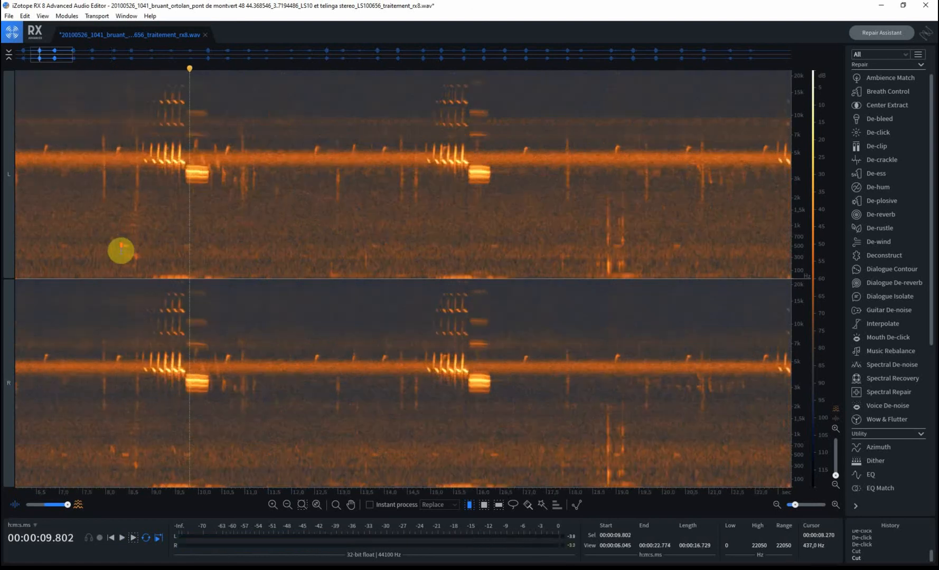
pyautogui.scroll(3, 126, 251)
pyautogui.click(115, 240)
pyautogui.press('space')
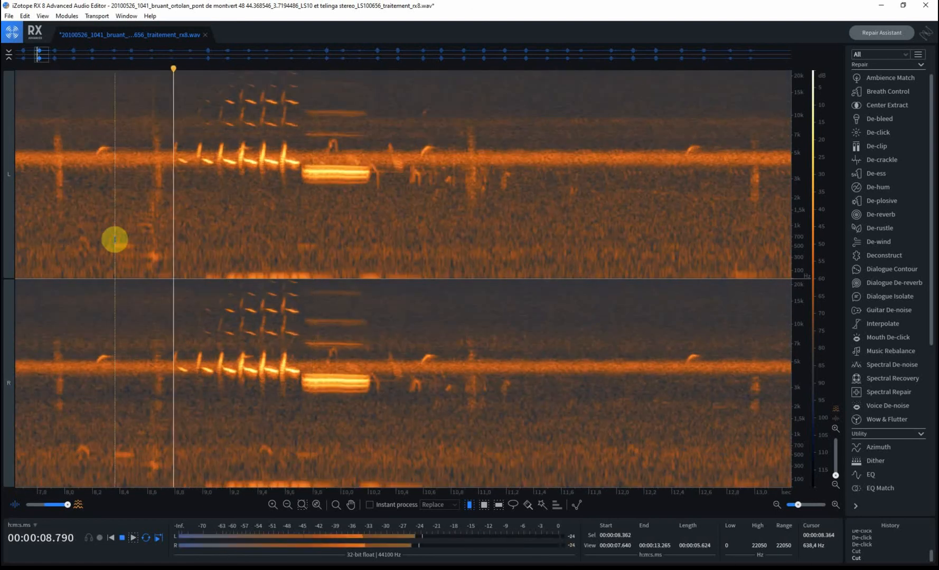
pyautogui.press('space')
pyautogui.scroll(-3, 116, 243)
pyautogui.click(117, 242)
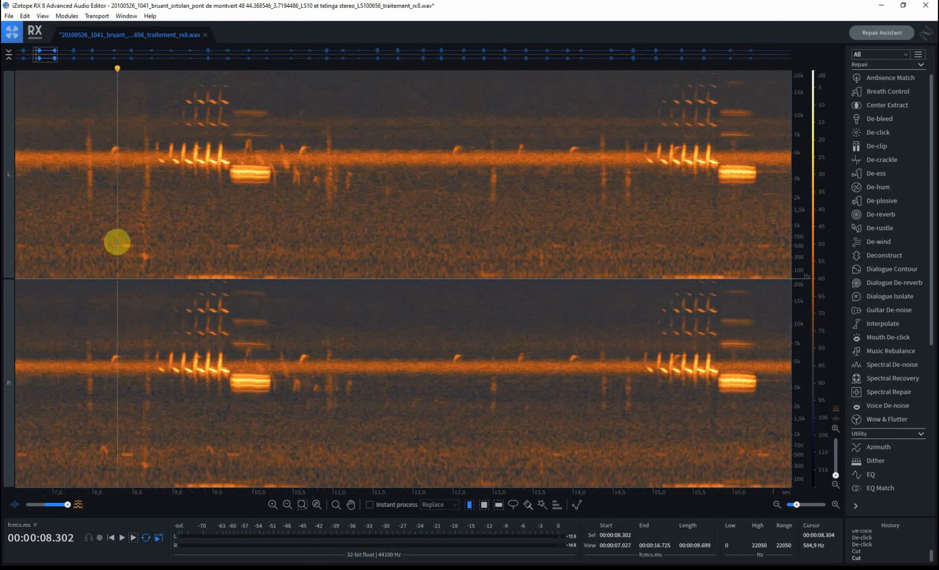
pyautogui.press('space')
pyautogui.press('space')
pyautogui.click(64, 240)
pyautogui.press('space')
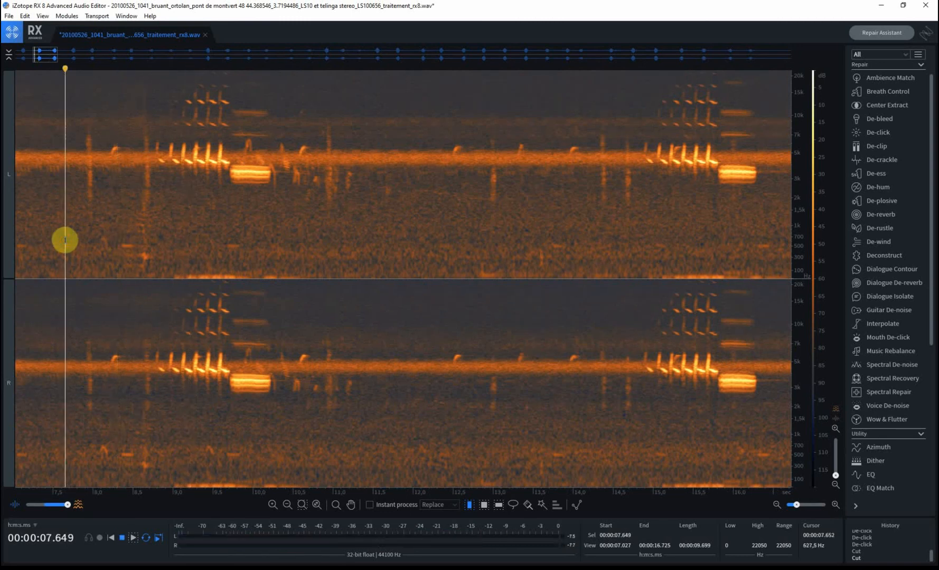
pyautogui.press('space')
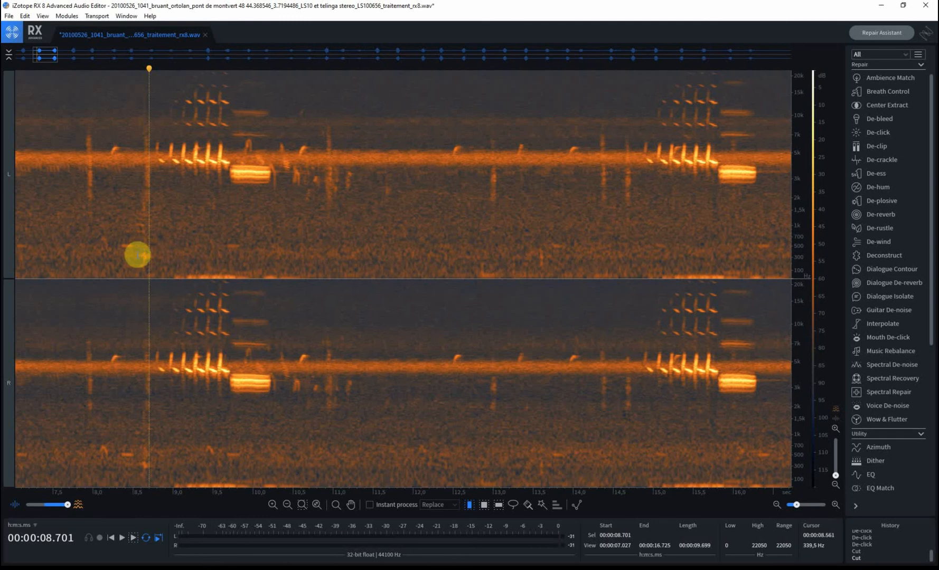
# Try a rectangular time-frequency selection around the low-frequency spot at about 8.60–8.73 s and 148–446 Hz, and clear it
pyautogui.scroll(3, 139, 257)
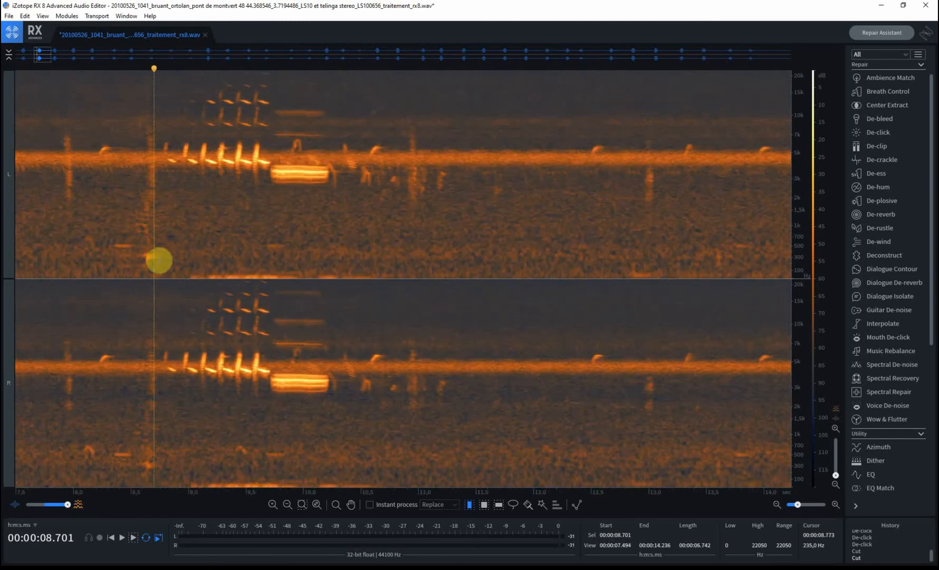
pyautogui.scroll(2, 148, 261)
pyautogui.scroll(2, 146, 259)
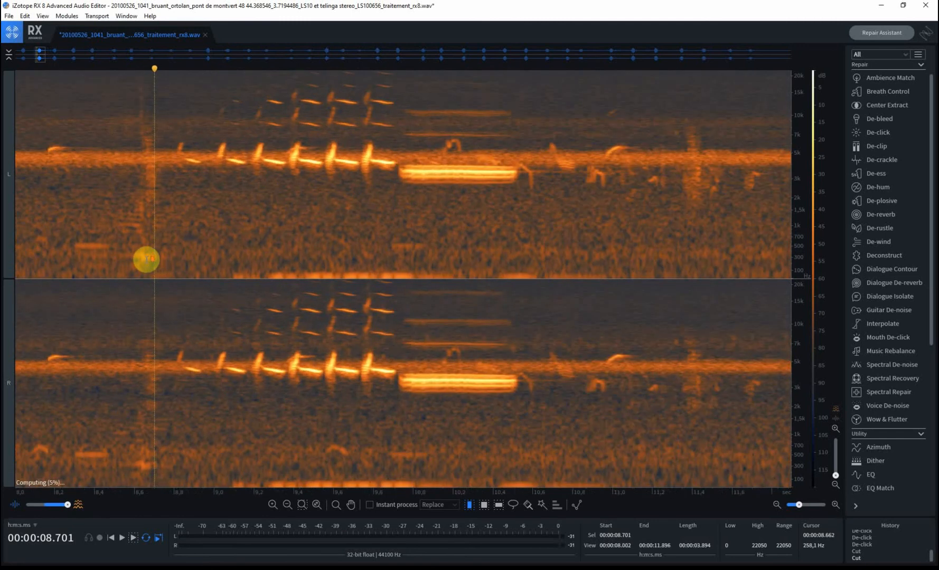
pyautogui.scroll(-3, 214, 234)
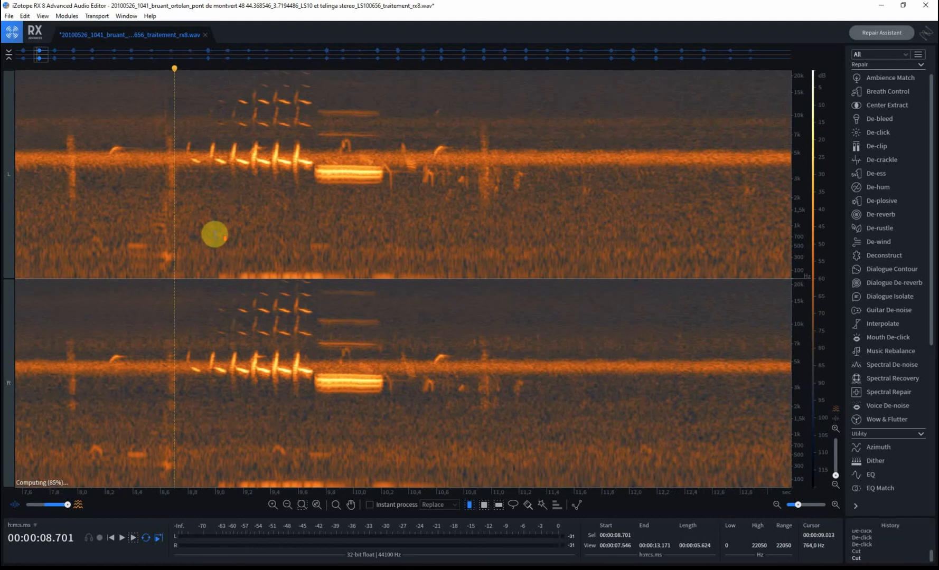
pyautogui.scroll(1, 184, 241)
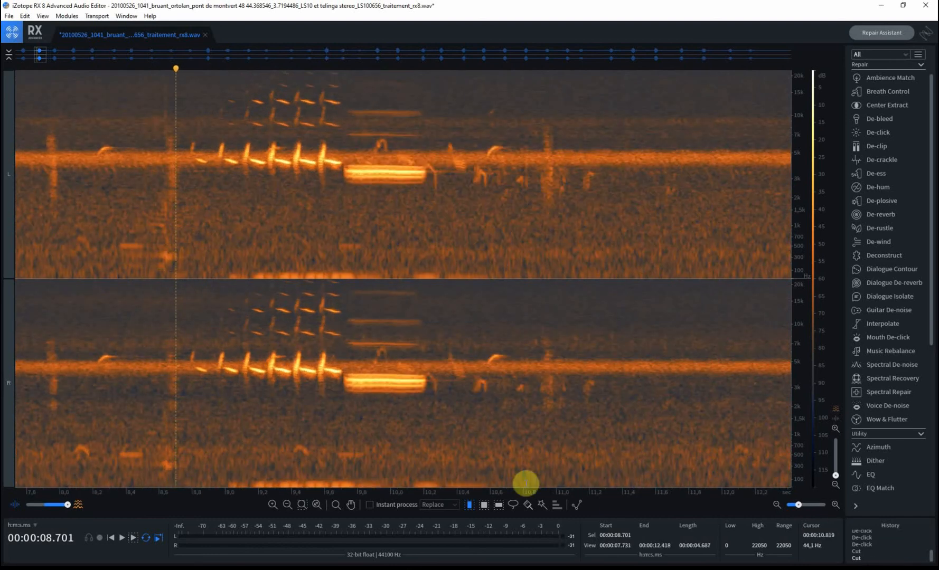
pyautogui.click(485, 507)
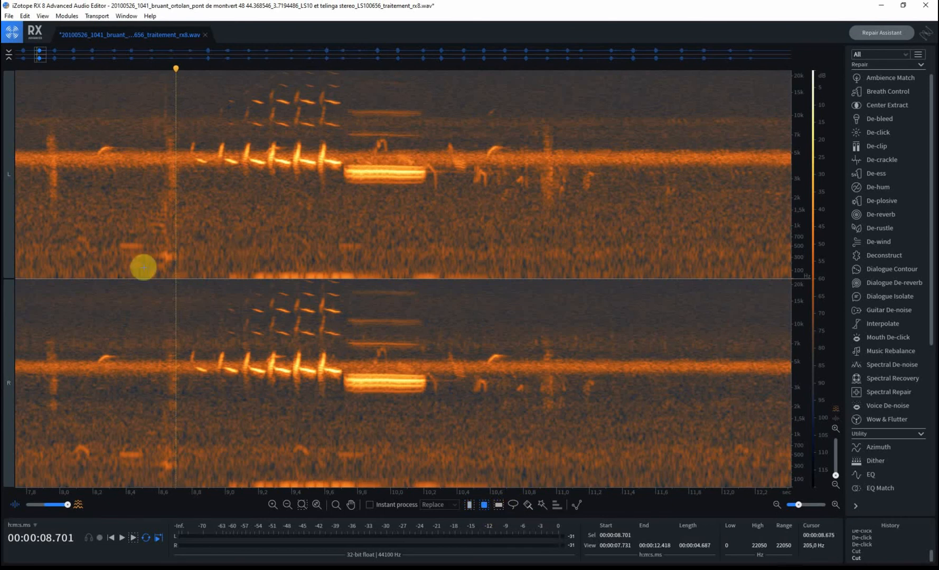
pyautogui.moveTo(159, 249); pyautogui.dragTo(180, 268)
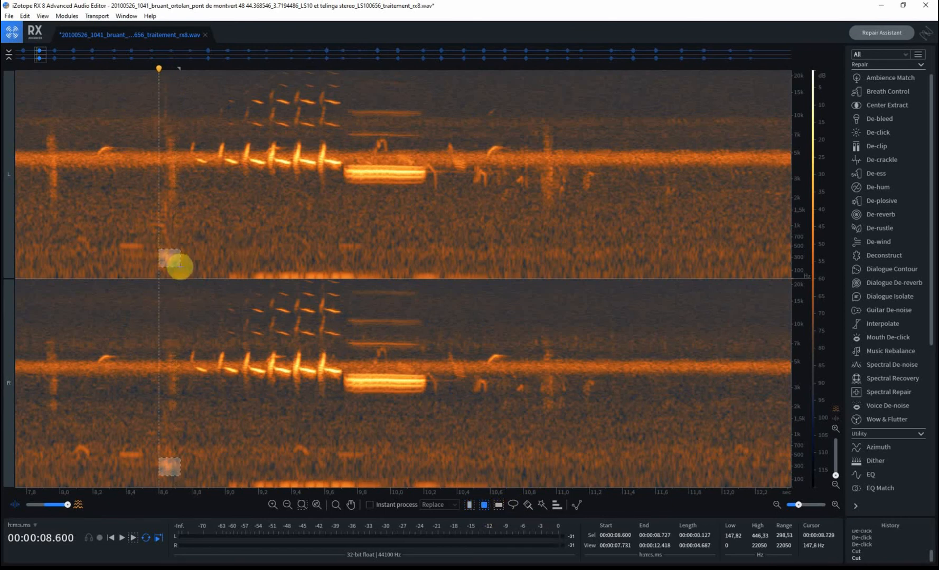
pyautogui.click(189, 264)
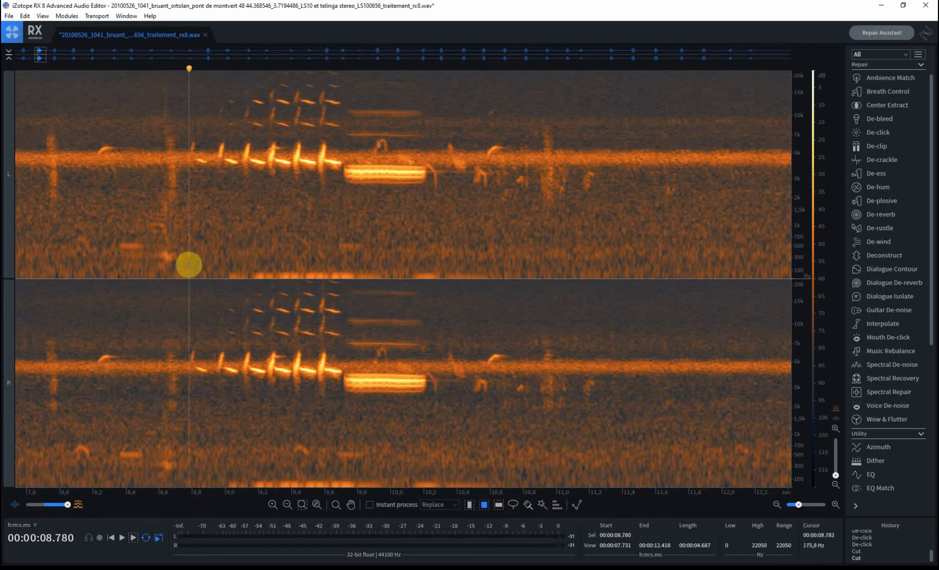
# Try the Magic Wand and the Brush selection on the low-frequency spot just before the second song phrase, at about 8.6 s
pyautogui.click(543, 506)
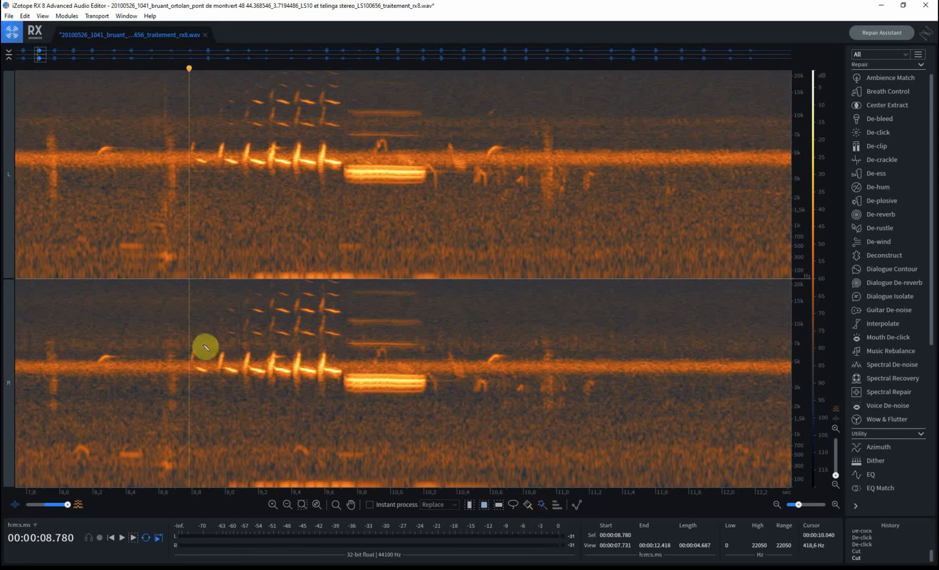
pyautogui.click(164, 256)
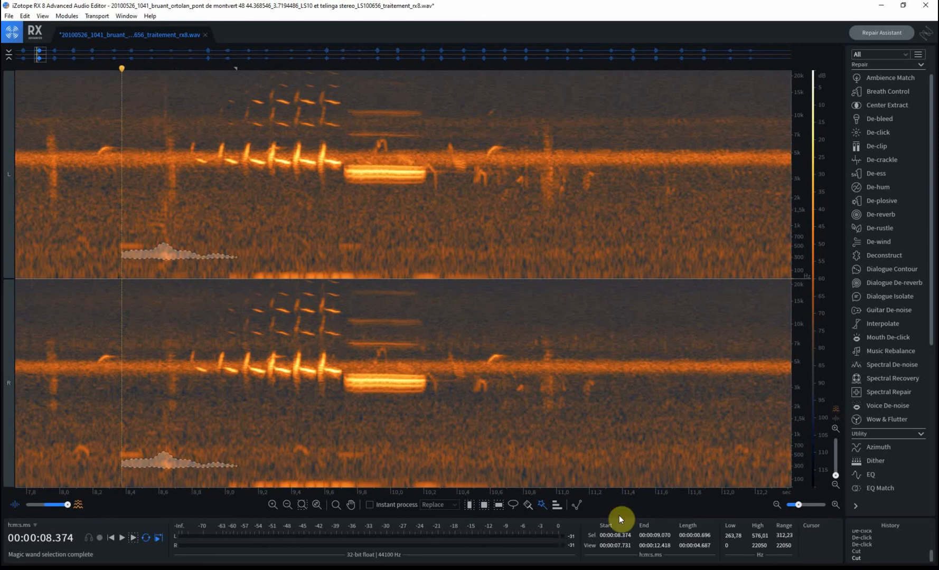
pyautogui.click(528, 506)
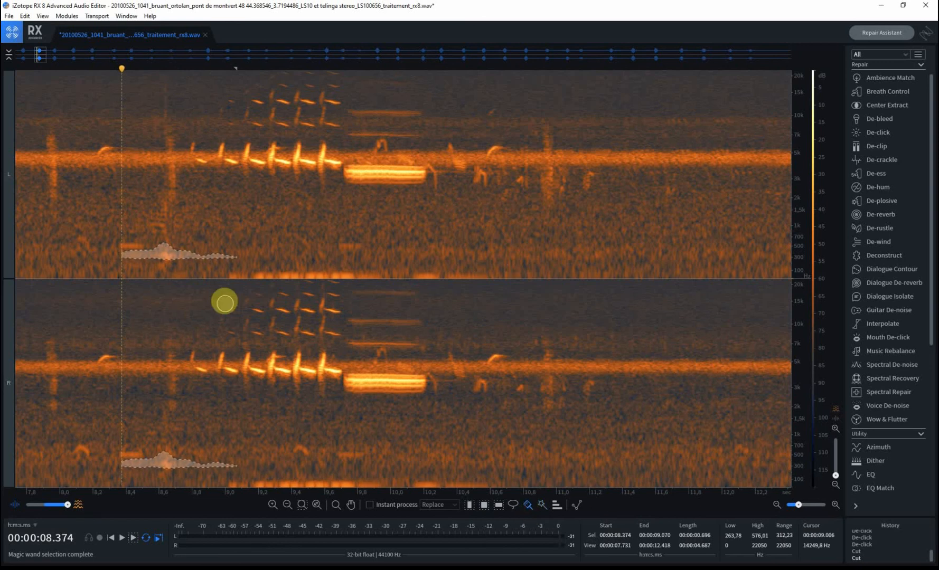
pyautogui.click(201, 270)
pyautogui.moveTo(204, 258); pyautogui.dragTo(198, 250)
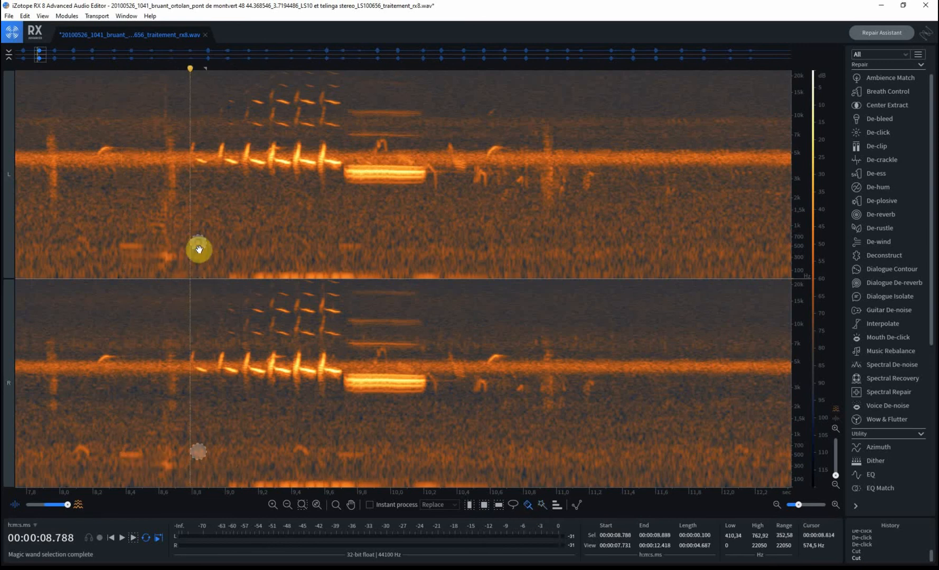
pyautogui.click(168, 258)
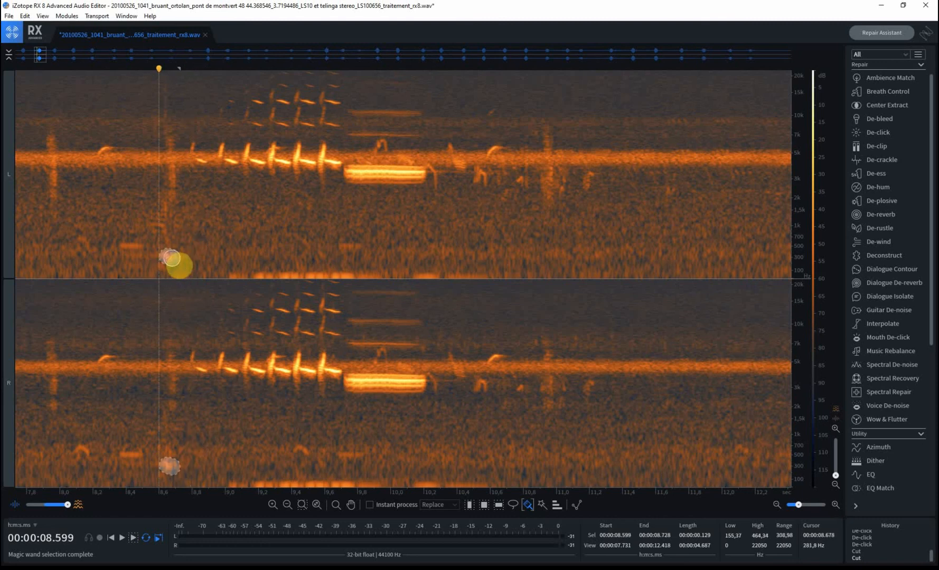
# Try a Lasso selection around the low-frequency spot, covering about 8.62–8.71 s and 220–457 Hz
pyautogui.click(513, 507)
pyautogui.click(172, 269)
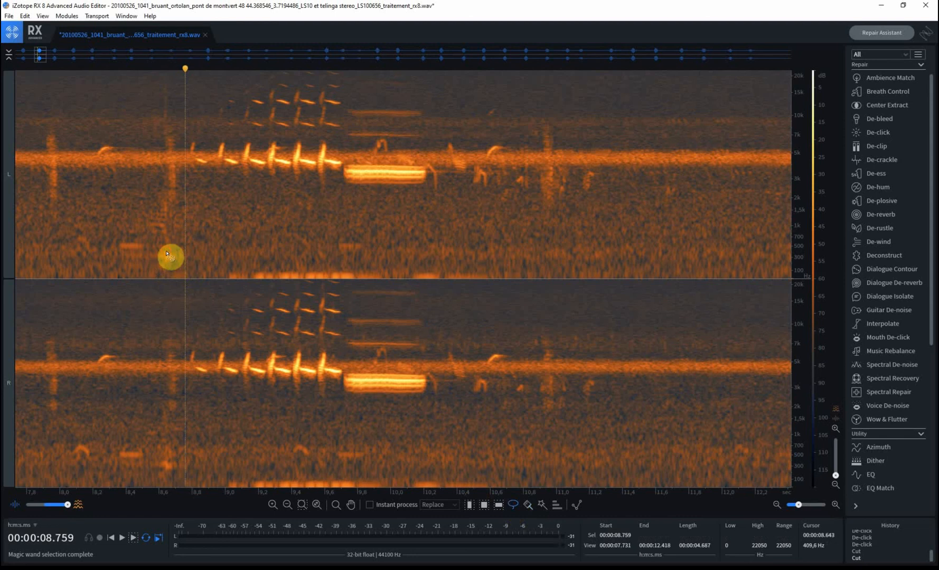
pyautogui.moveTo(167, 254)
pyautogui.mouseDown()
pyautogui.moveTo(167, 264)
pyautogui.moveTo(171, 257)
pyautogui.mouseUp()
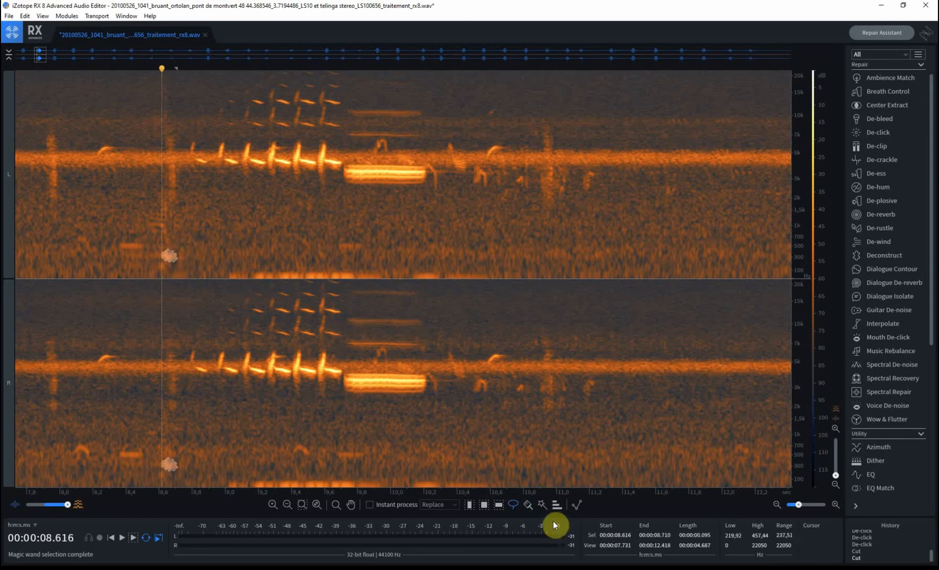
# Brush-select the low-frequency spot just before the second song phrase, covering about 8.60–8.72 s and 142–436 Hz
pyautogui.click(528, 505)
pyautogui.moveTo(167, 264); pyautogui.dragTo(164, 256)
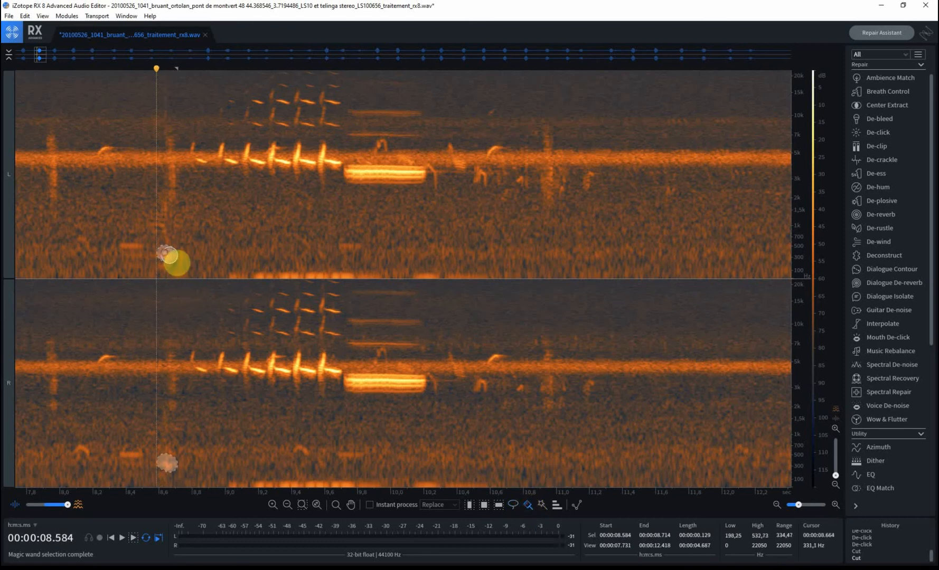
pyautogui.click(196, 258)
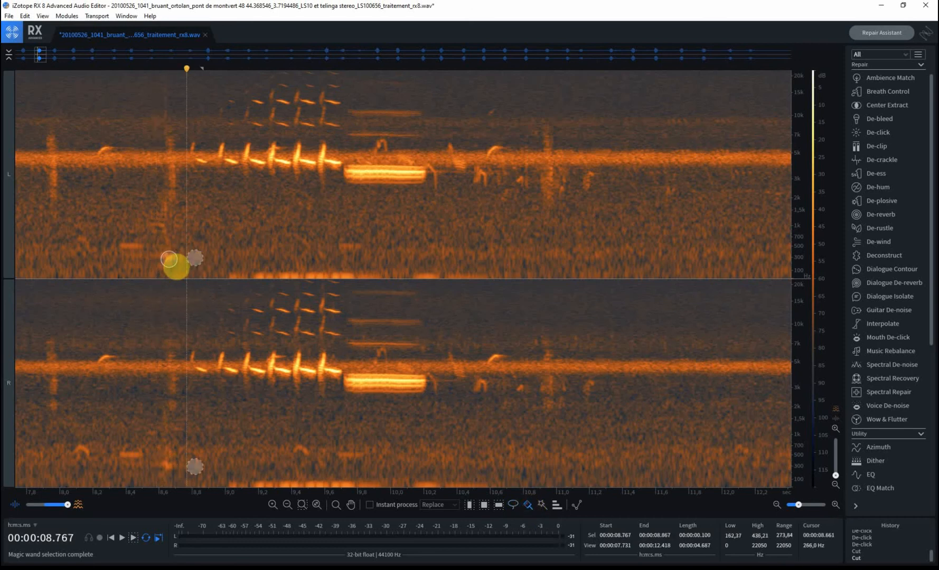
pyautogui.click(169, 258)
pyautogui.click(169, 259)
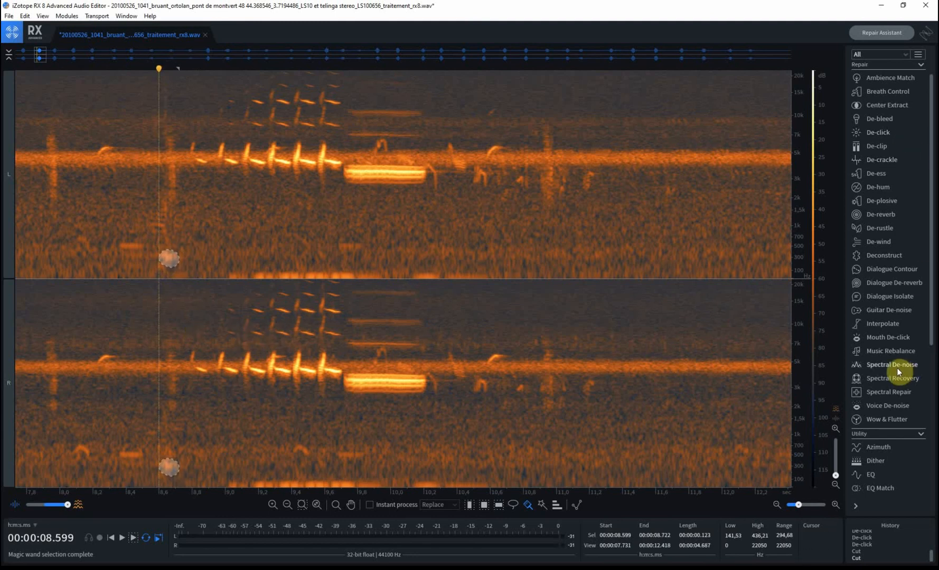
# Open Spectral Repair, look through its Attenuate, Replace, Pattern and Partials + Noise modes, and set the pattern search range to 8.6 s
pyautogui.scroll(-1, 897, 359)
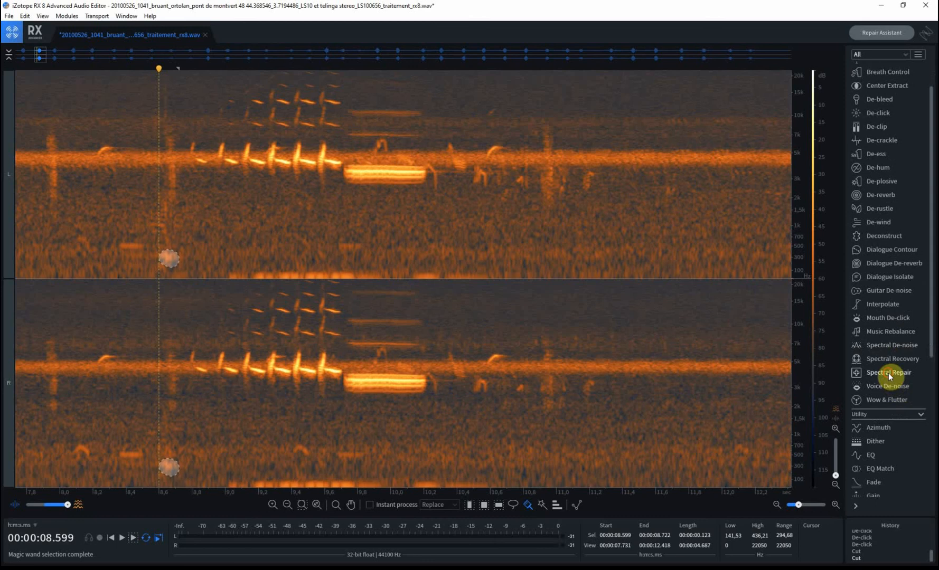
pyautogui.click(888, 372)
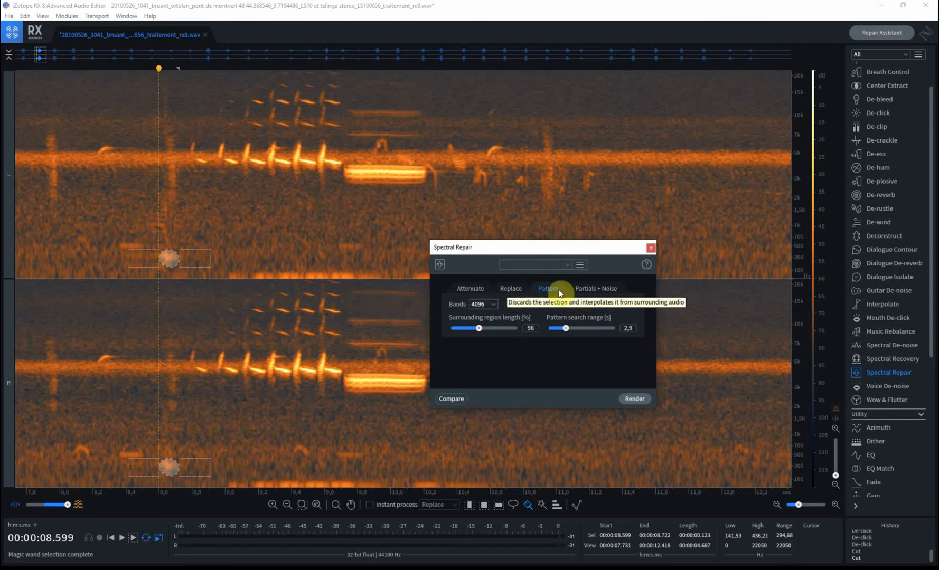
pyautogui.click(591, 290)
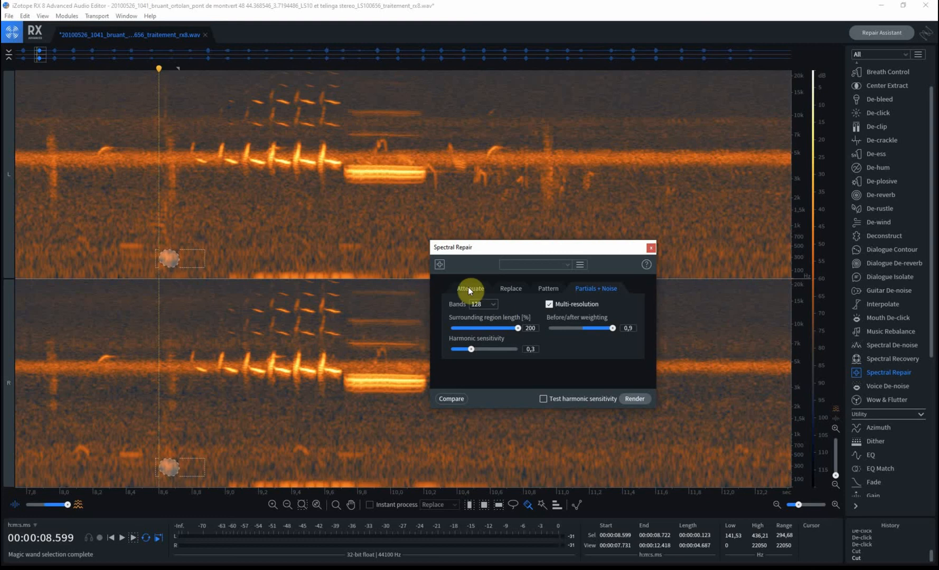
pyautogui.click(550, 286)
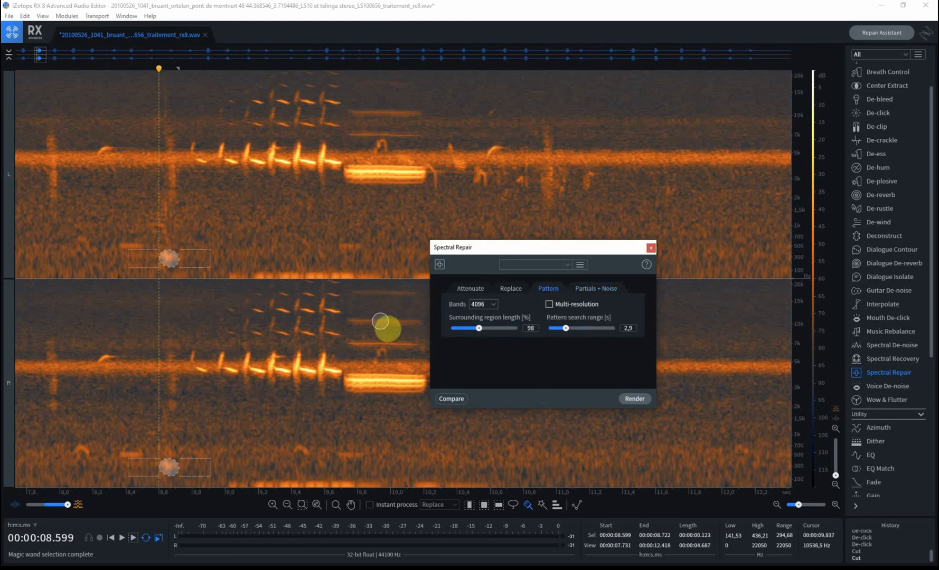
pyautogui.click(471, 290)
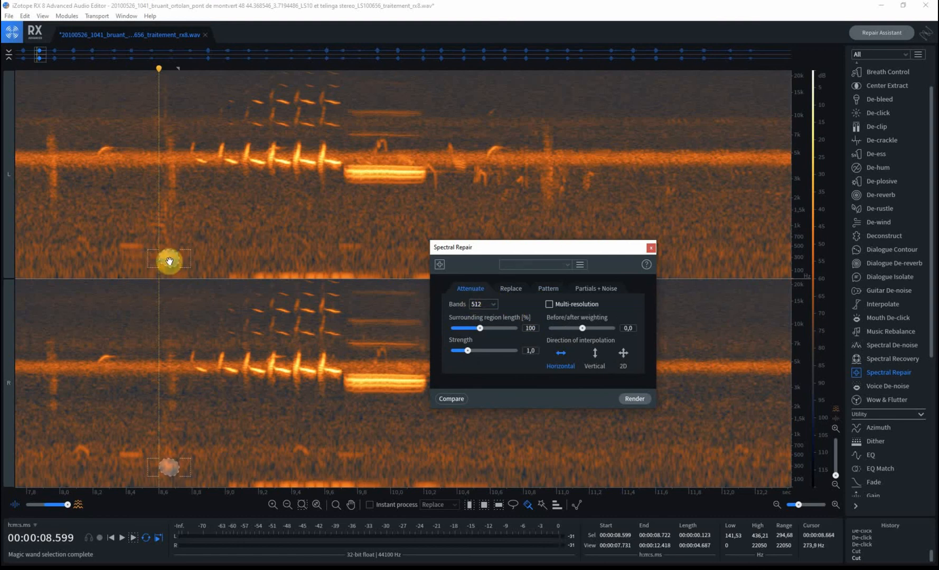
pyautogui.click(509, 290)
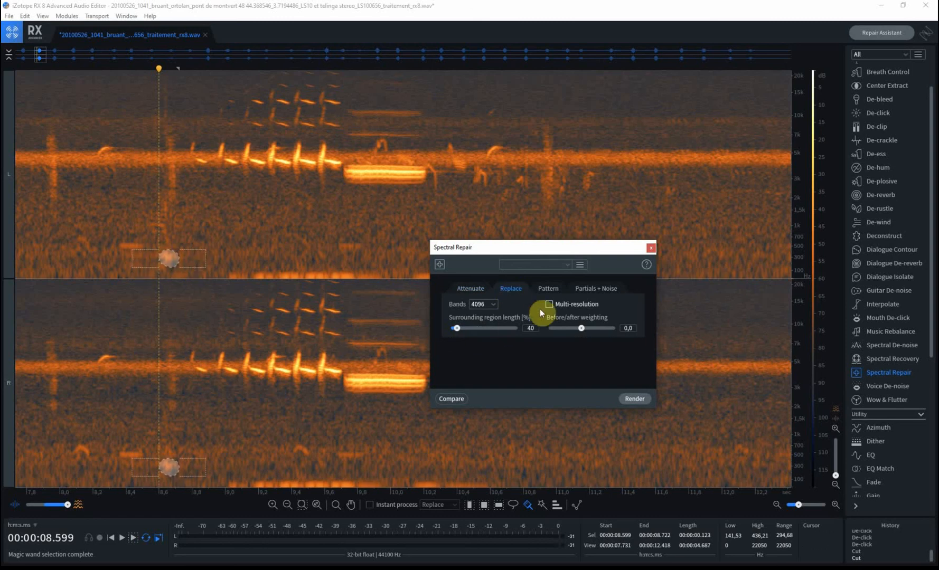
pyautogui.click(549, 289)
pyautogui.moveTo(590, 339)
pyautogui.mouseDown()
pyautogui.moveTo(580, 330)
pyautogui.moveTo(607, 331)
pyautogui.moveTo(575, 333)
pyautogui.mouseUp()
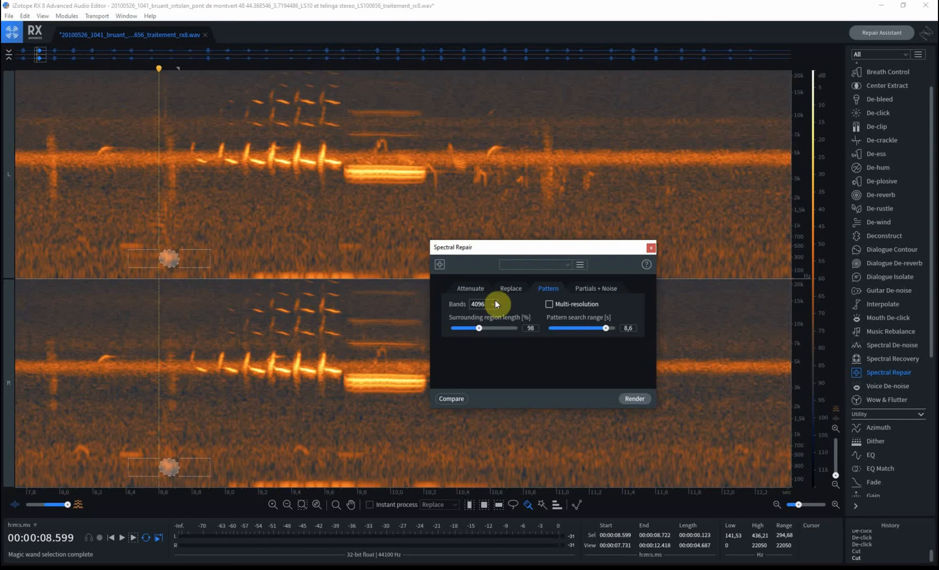
# In Spectral Repair's Replace mode, try 128 bands and set the bands back to 4096
pyautogui.click(515, 288)
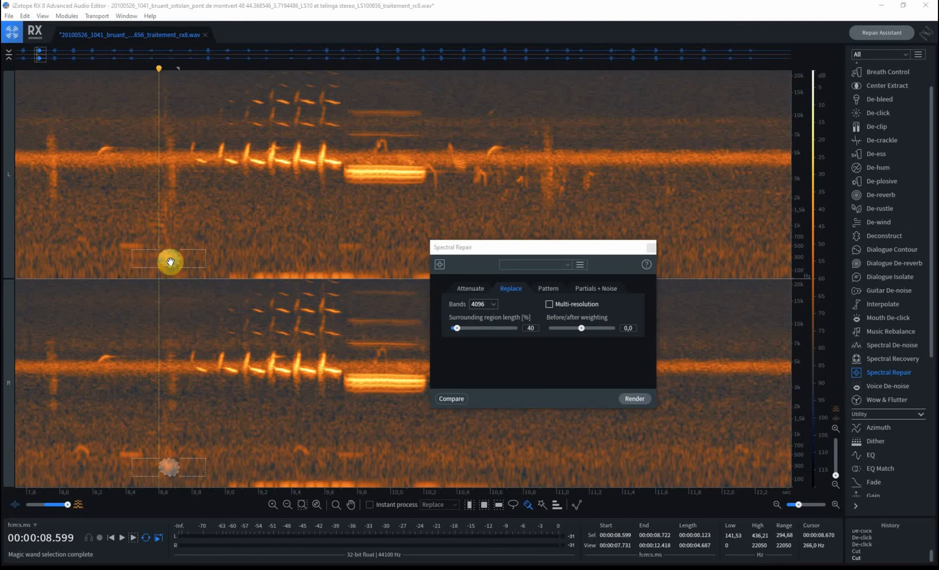
pyautogui.click(492, 304)
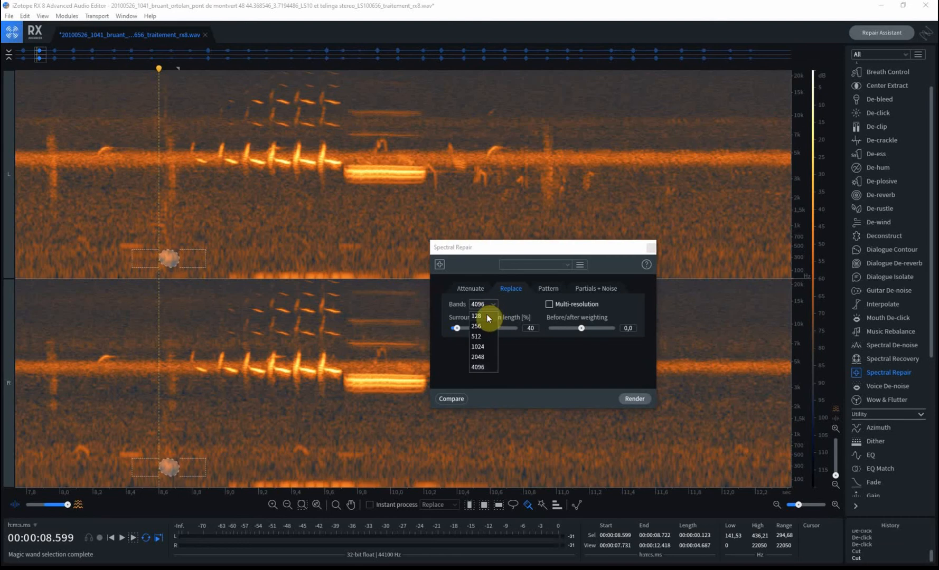
pyautogui.click(487, 315)
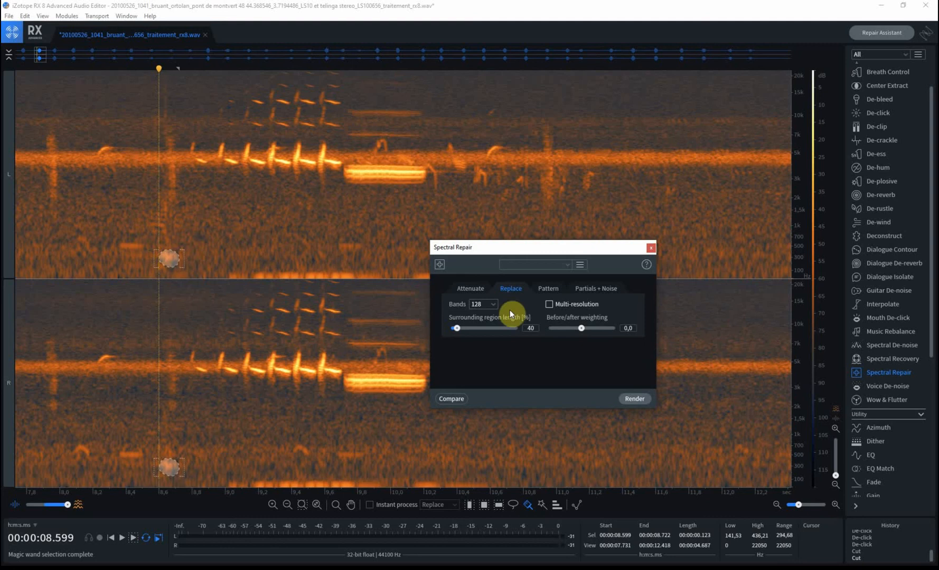
pyautogui.click(490, 304)
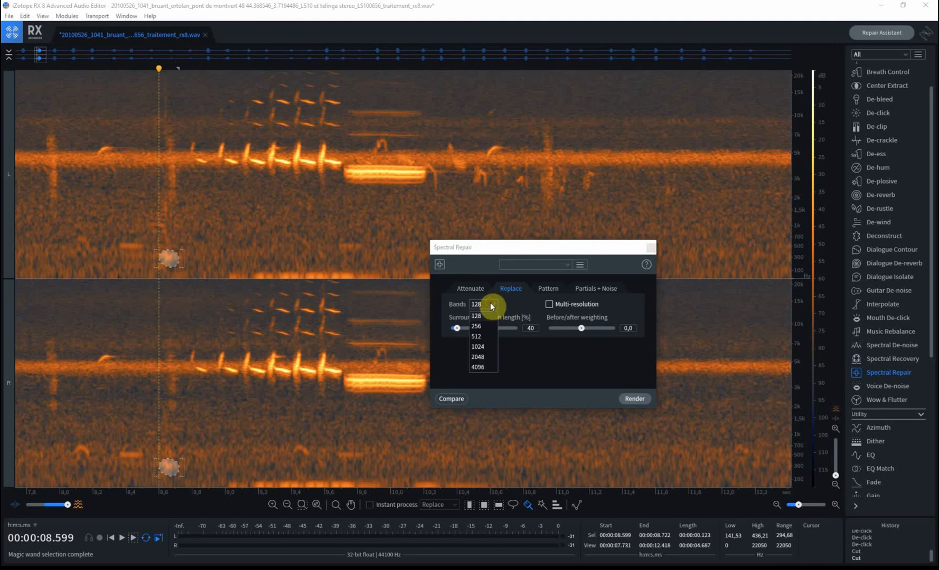
pyautogui.click(482, 364)
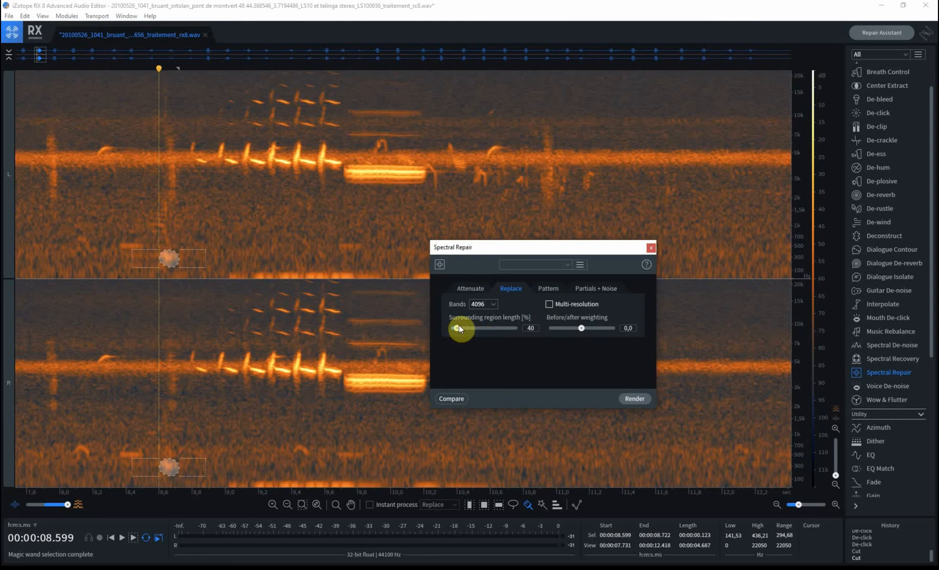
# Try a Replace repair on the selected spot with a surrounding region length of 25% and before/after weighting of 0.0
pyautogui.moveTo(458, 328)
pyautogui.mouseDown()
pyautogui.moveTo(467, 331)
pyautogui.moveTo(452, 328)
pyautogui.mouseUp()
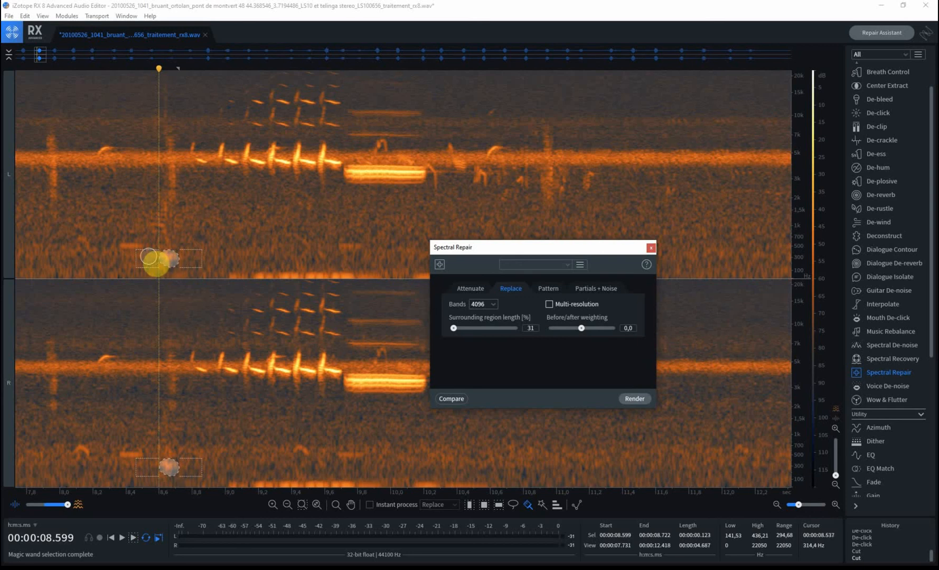
pyautogui.moveTo(453, 330); pyautogui.dragTo(450, 330)
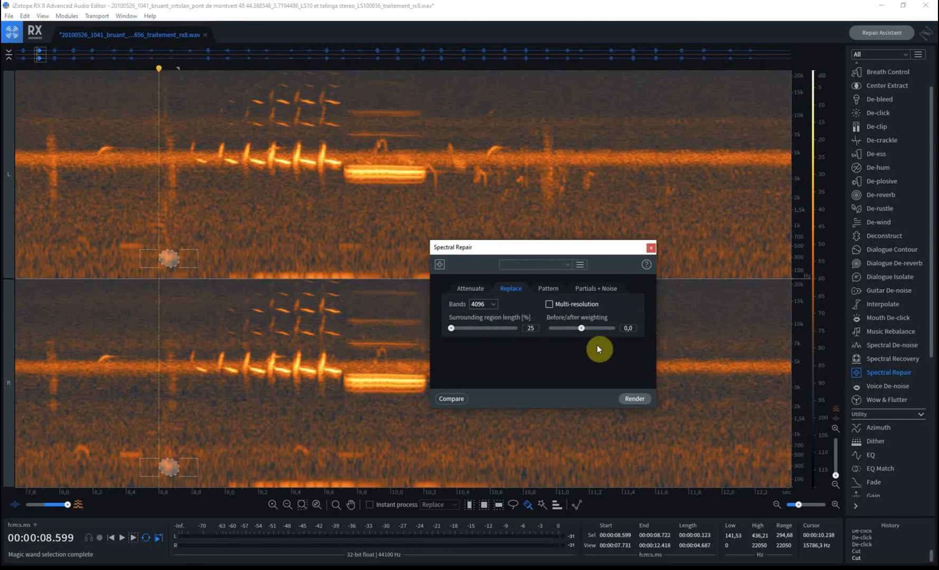
pyautogui.moveTo(583, 327)
pyautogui.mouseDown()
pyautogui.moveTo(598, 328)
pyautogui.moveTo(505, 324)
pyautogui.moveTo(633, 330)
pyautogui.moveTo(585, 328)
pyautogui.mouseUp()
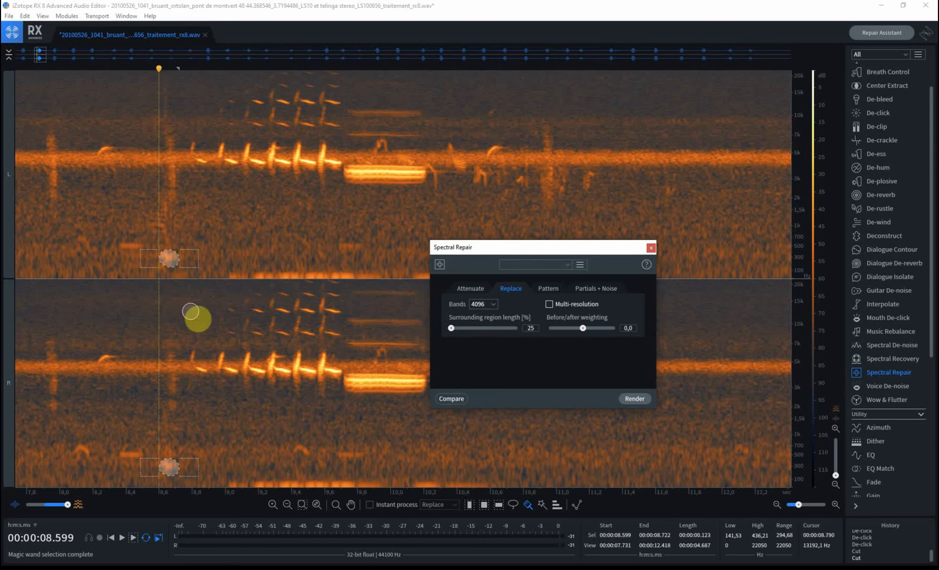
pyautogui.click(636, 400)
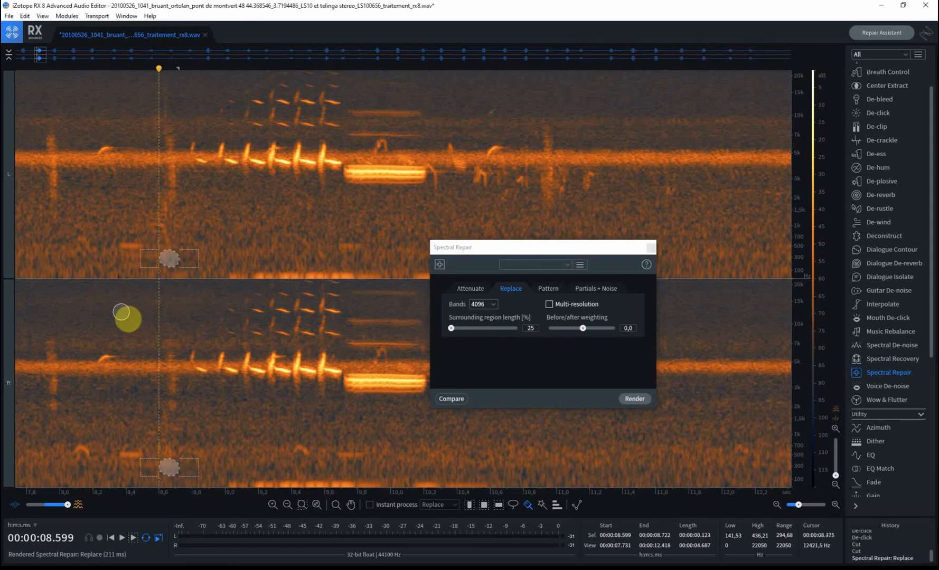
# Play the repaired passage from 8.0 s into the second song phrase
pyautogui.click(256, 246)
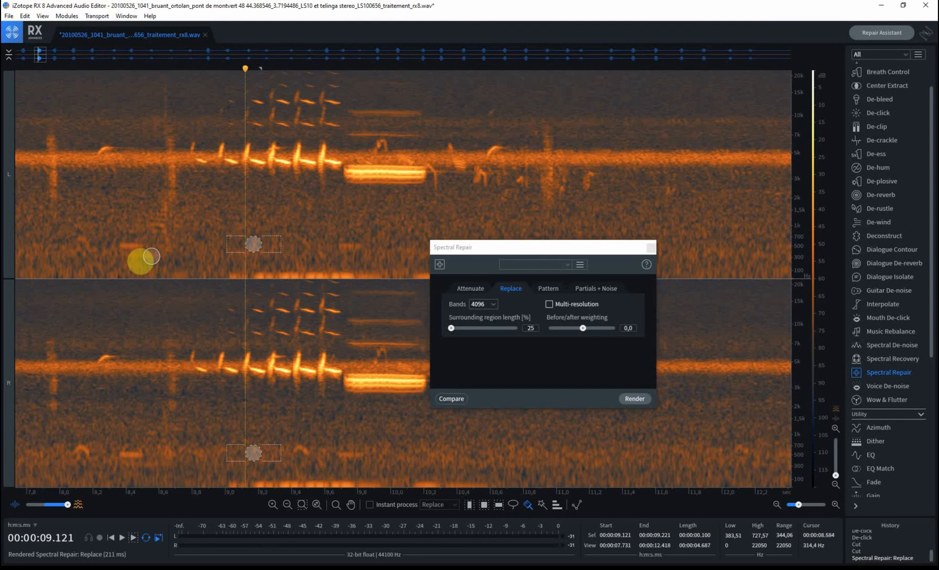
pyautogui.click(473, 505)
pyautogui.click(60, 211)
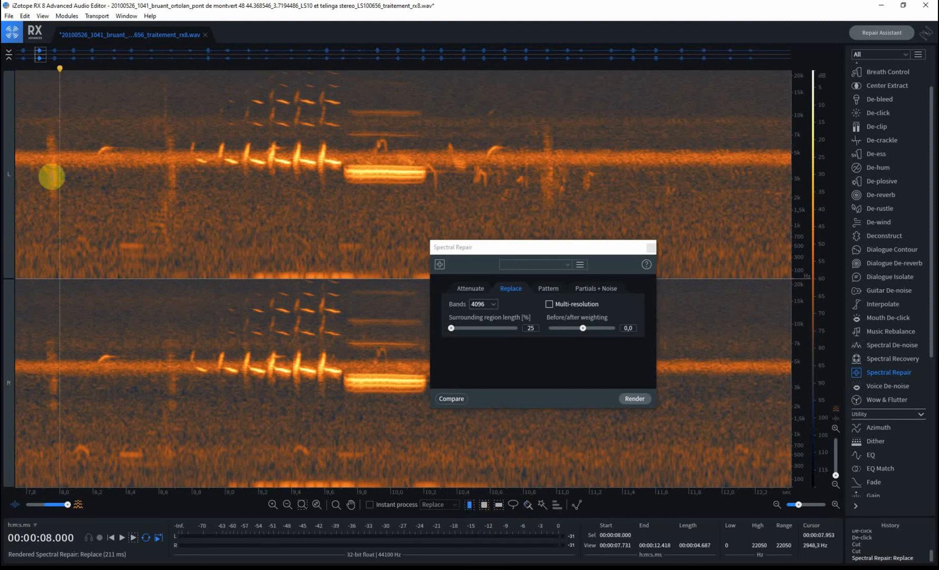
pyautogui.press('space')
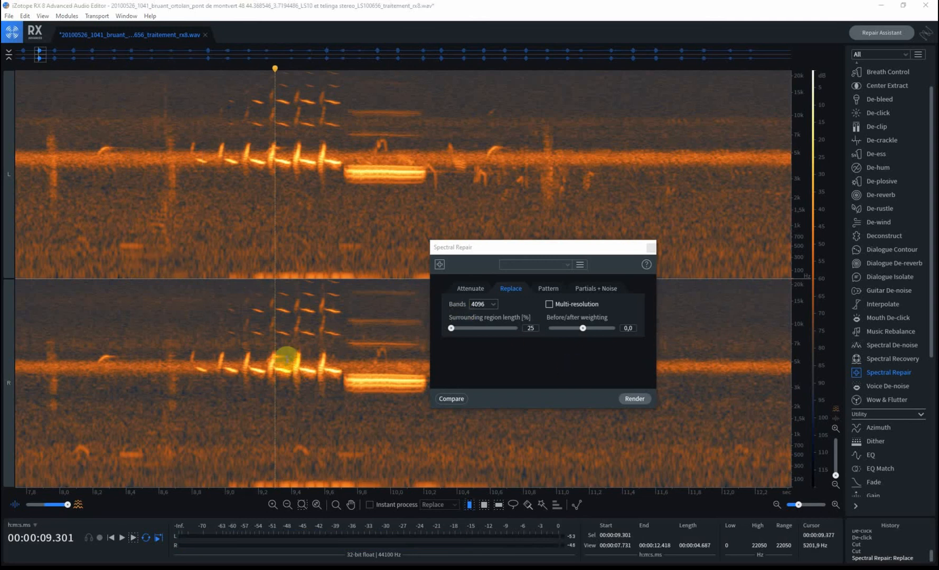
# Undo the Replace repair and switch Spectral Repair to Pattern mode with 4096 bands
pyautogui.click(551, 287)
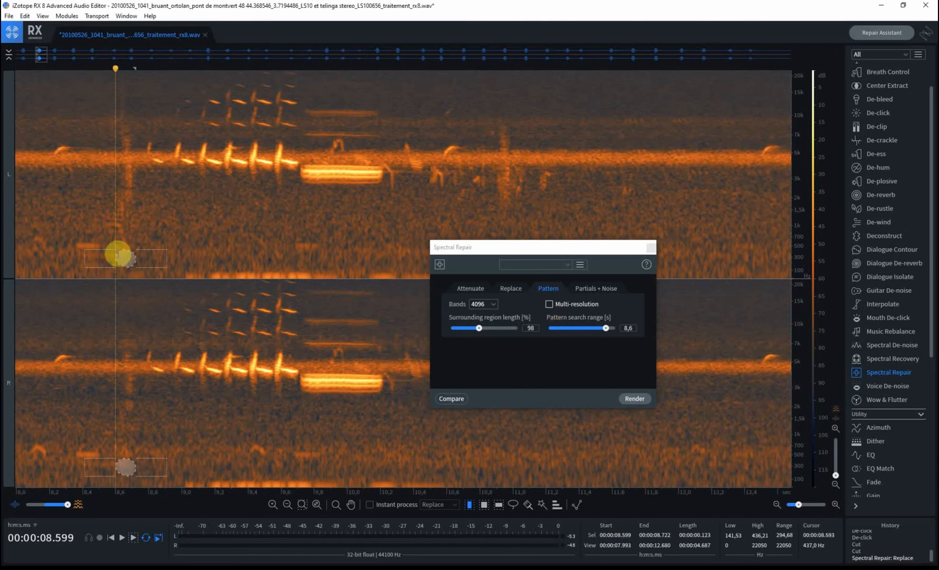
pyautogui.hotkey('ctrl', 'z')
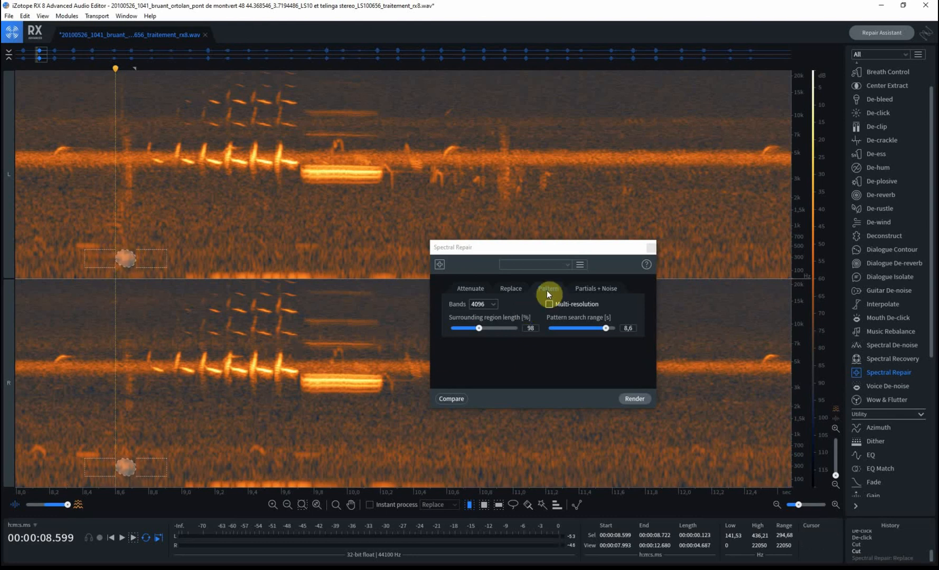
pyautogui.click(492, 307)
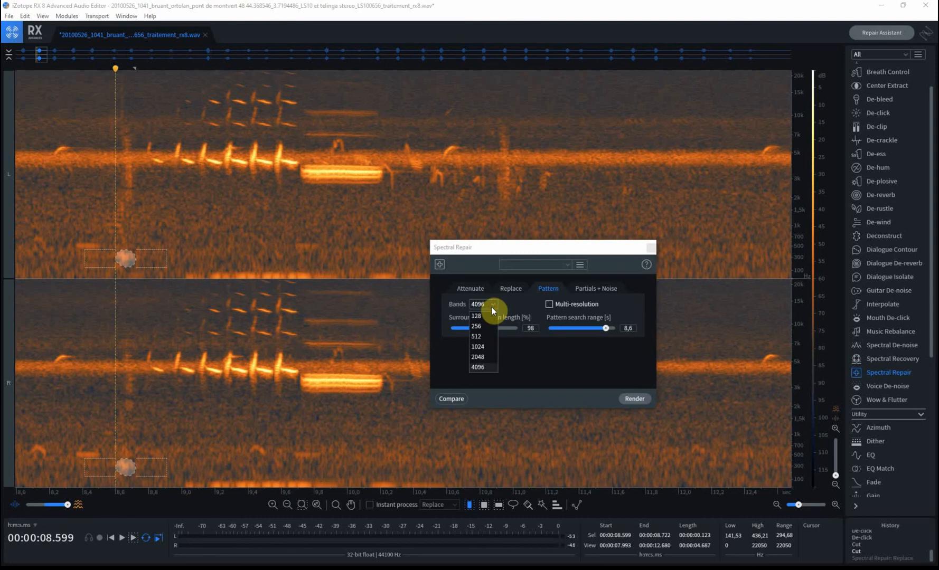
pyautogui.click(491, 368)
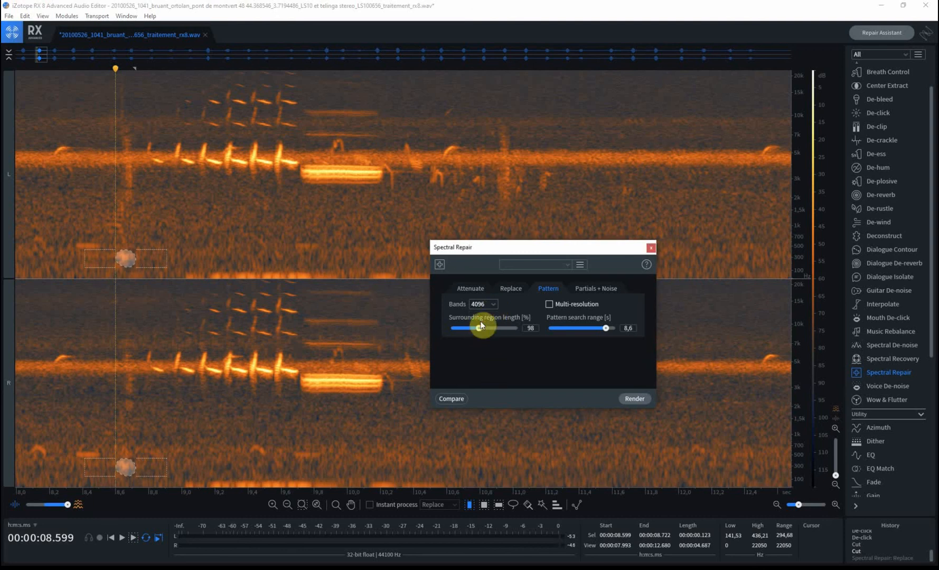
# Render a Pattern repair on the selected spot with a surrounding region length of 82% and a pattern search range of 2.0 s
pyautogui.moveTo(496, 325); pyautogui.dragTo(473, 330)
pyautogui.moveTo(607, 330); pyautogui.dragTo(580, 331)
pyautogui.moveTo(573, 328); pyautogui.dragTo(549, 328)
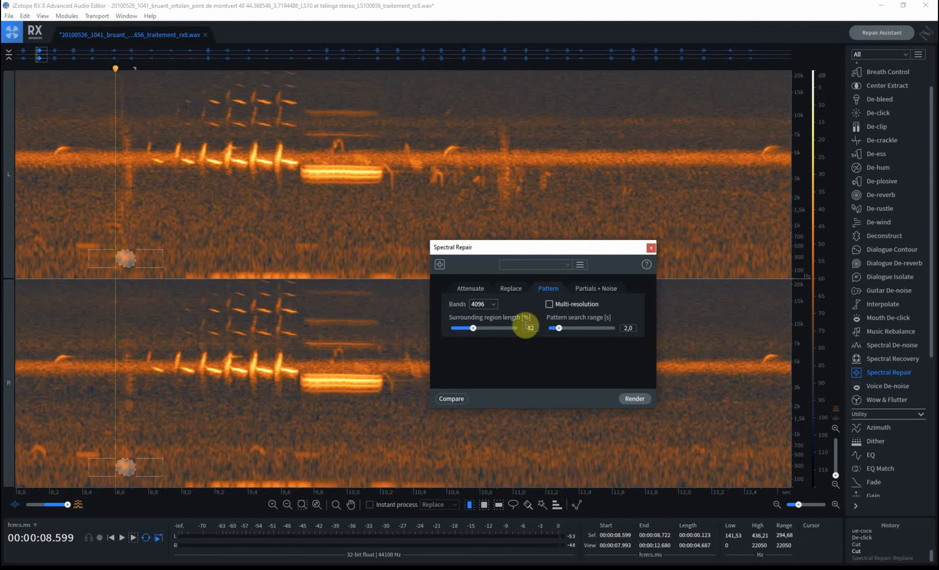
pyautogui.click(634, 399)
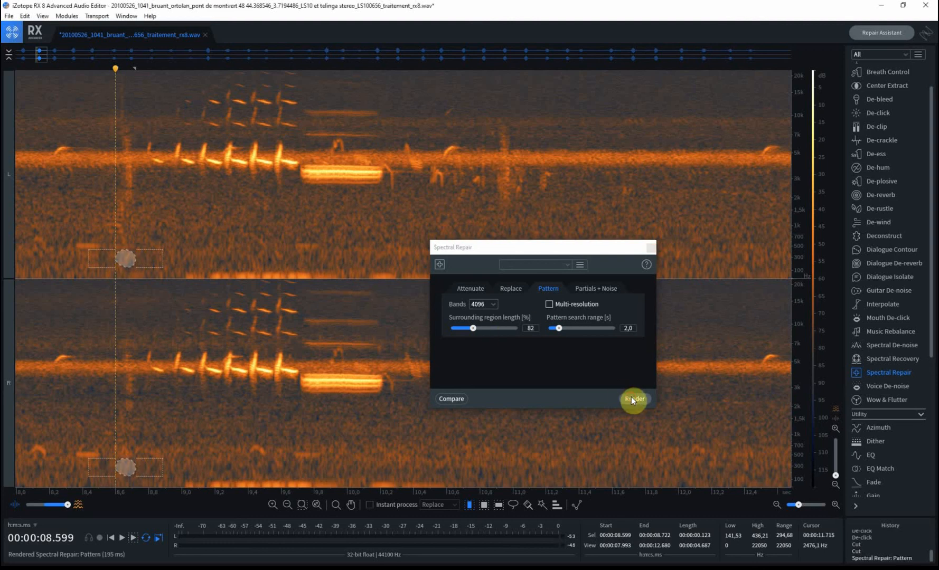
# Play the Pattern-repaired passage from about 8.18 s into the second song phrase
pyautogui.click(29, 237)
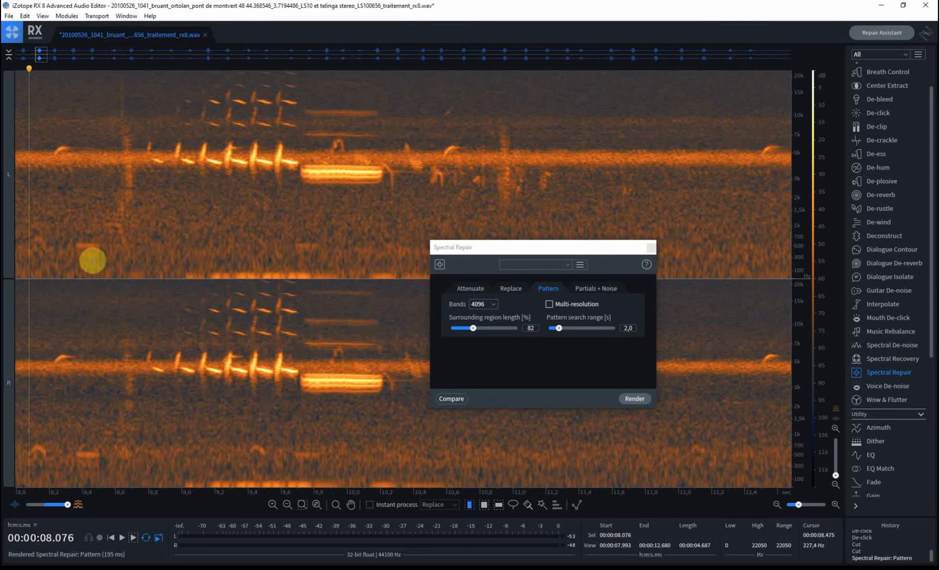
pyautogui.click(47, 227)
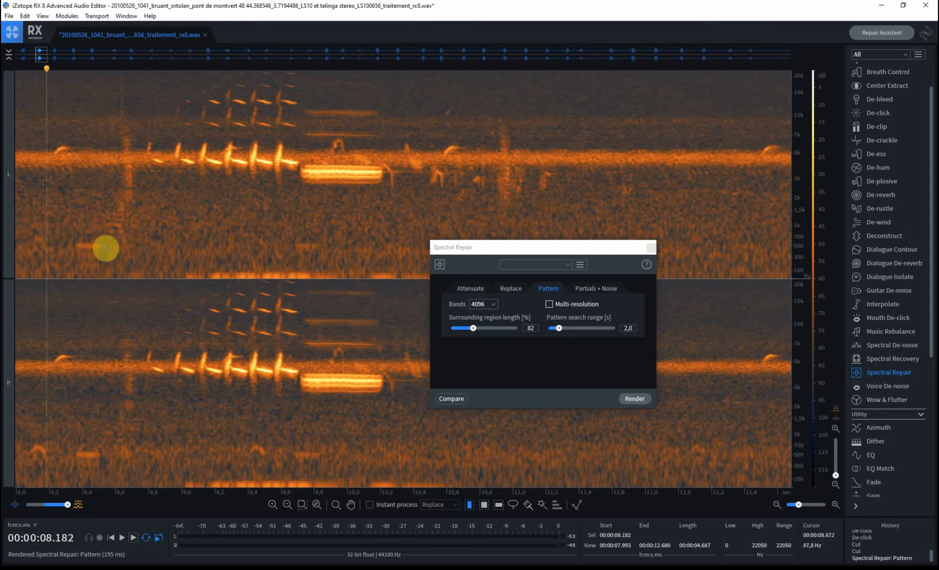
pyautogui.press('space')
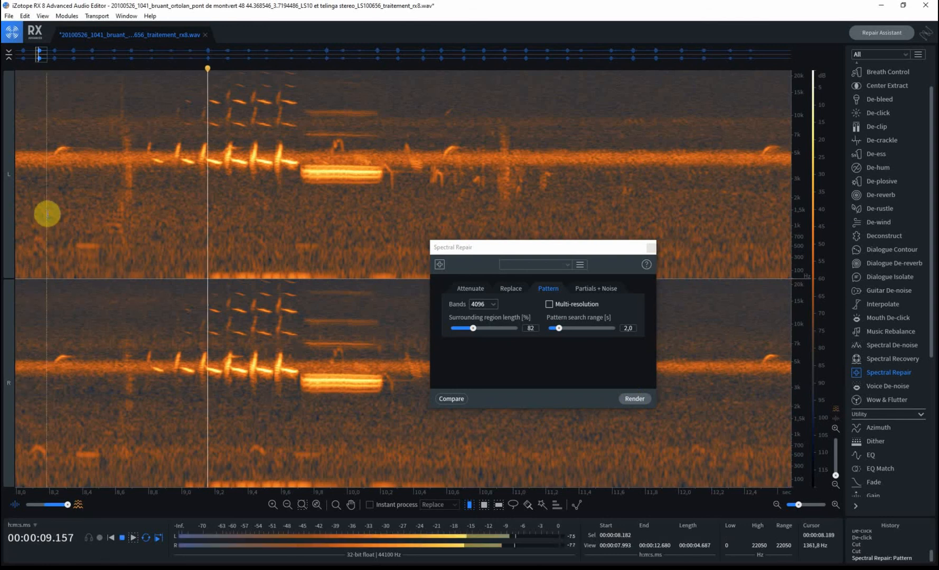
pyautogui.press('space')
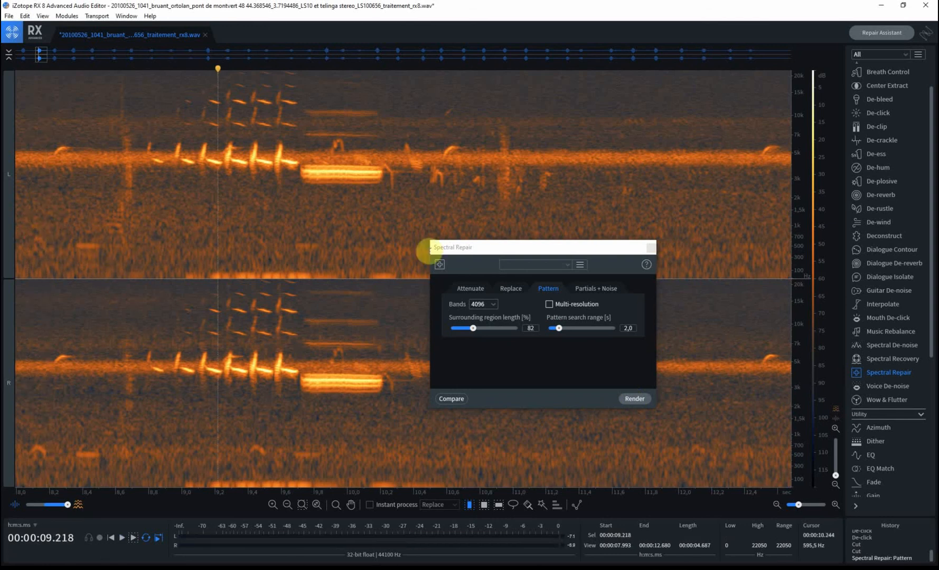
# Close Spectral Repair and listen to the recording from about 13.5 s, between the second and third song phrases
pyautogui.click(653, 248)
pyautogui.scroll(-5, 413, 241)
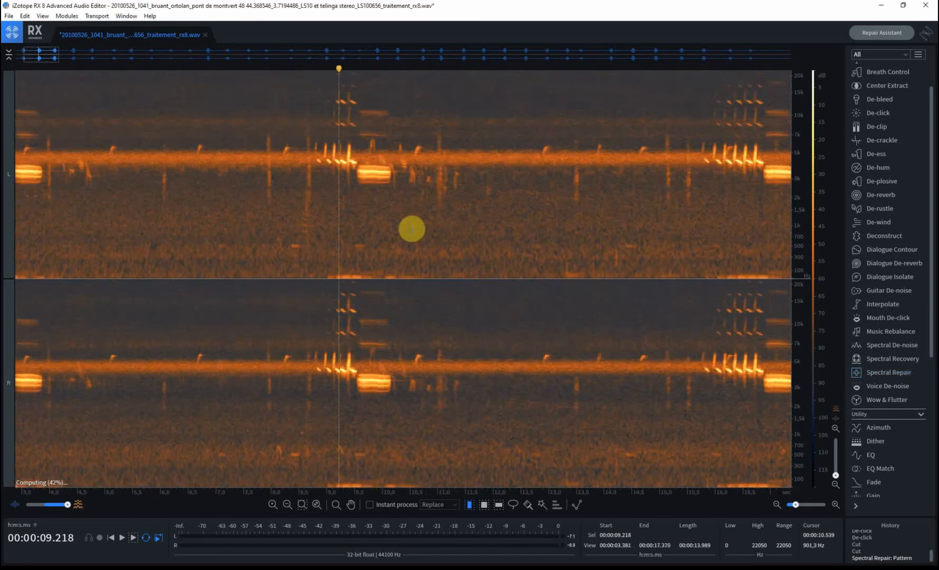
pyautogui.click(576, 238)
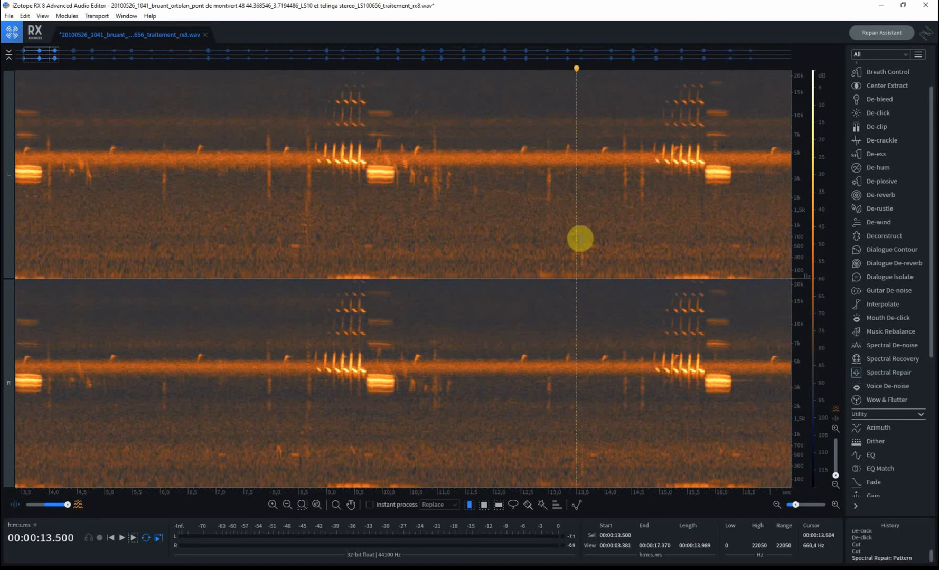
pyautogui.press('space')
pyautogui.press('space')
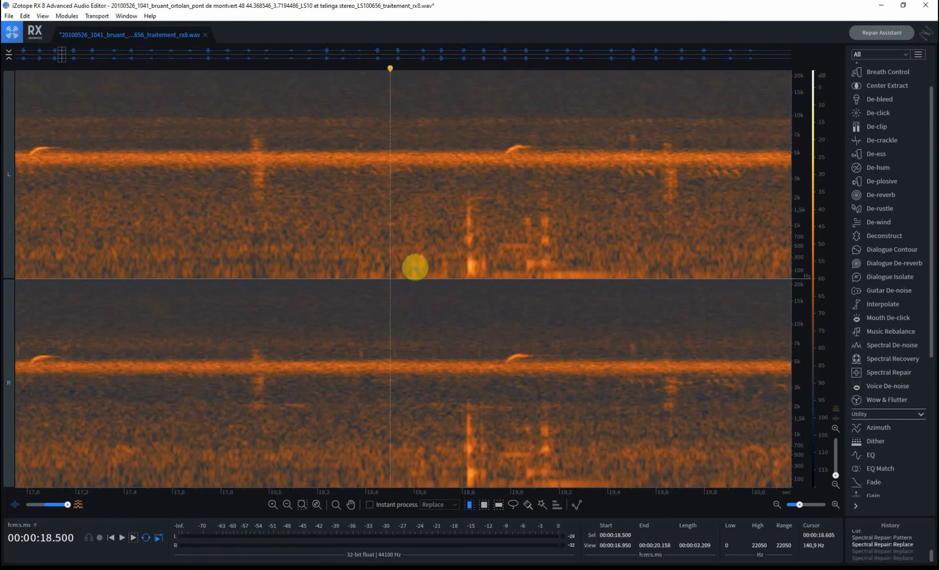
# Play the recording from about 18.25 s and again from about 18.5 s to listen to the low-frequency knocks
pyautogui.click(329, 230)
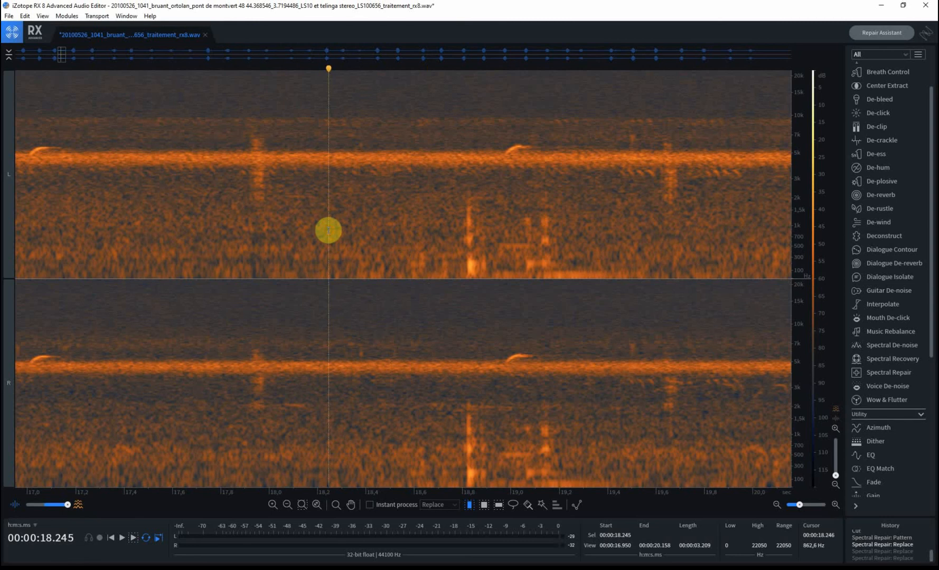
pyautogui.press('space')
pyautogui.press('space')
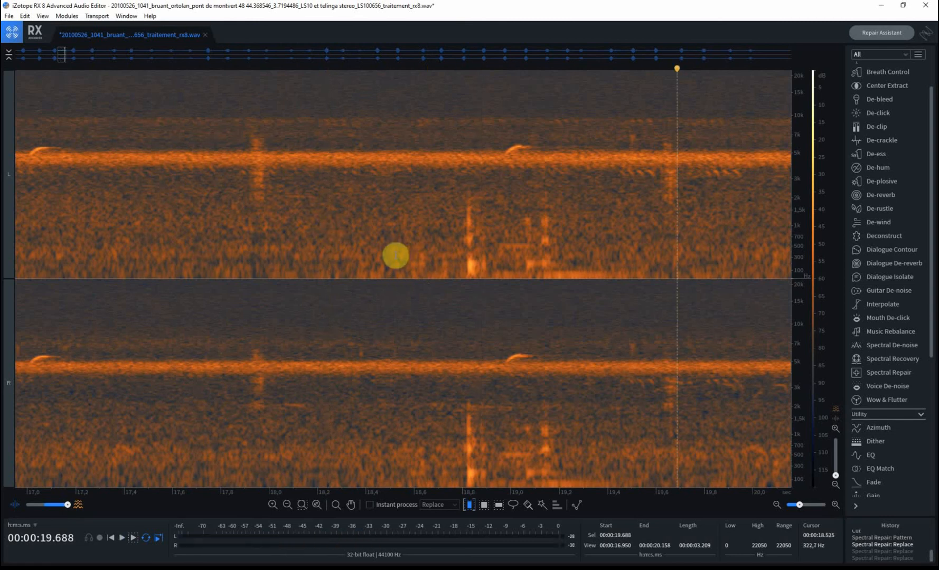
pyautogui.moveTo(395, 256); pyautogui.dragTo(426, 258)
pyautogui.click(421, 256)
pyautogui.click(376, 249)
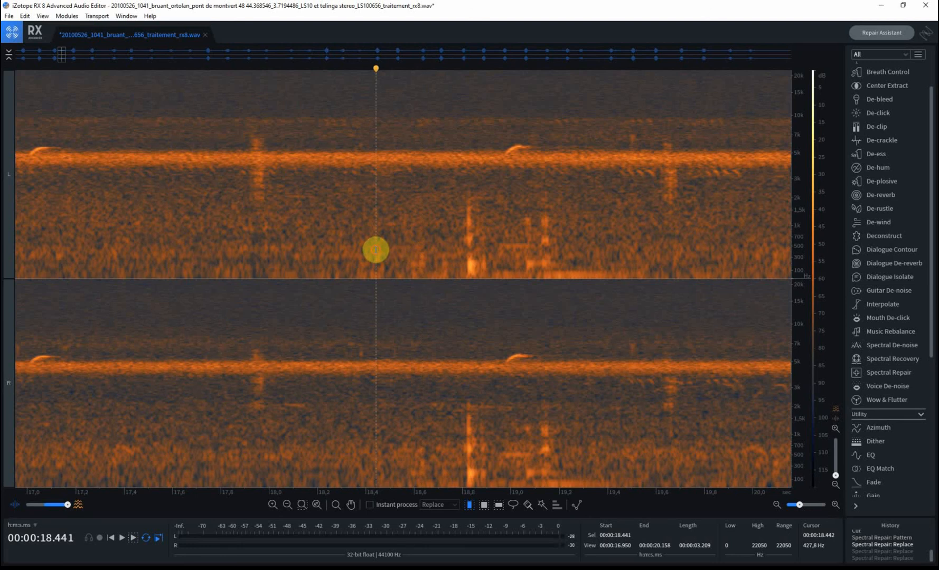
pyautogui.click(405, 247)
pyautogui.press('space')
pyautogui.press('space')
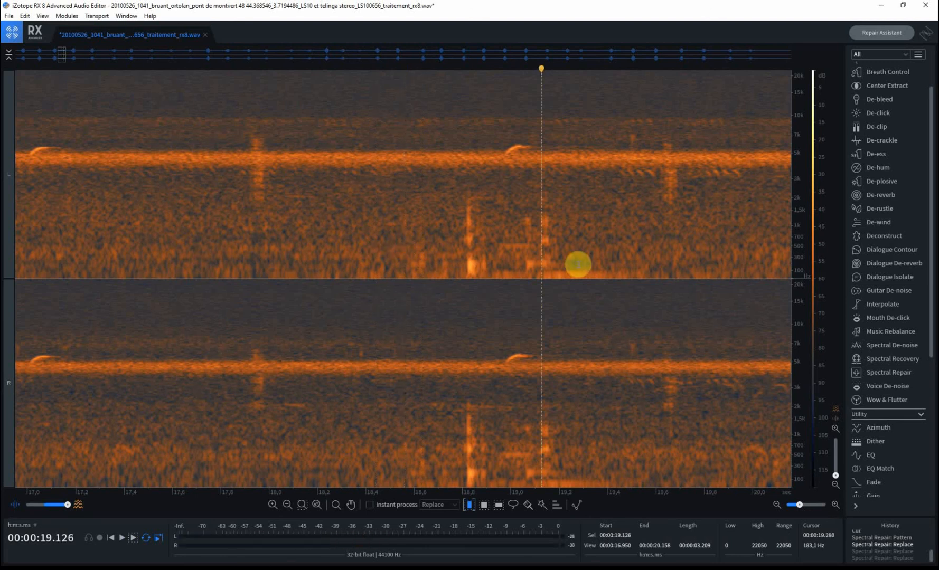
# Select the time range from 18.400 to 19.450 s around the low-frequency knocks, play it, and clear the selection
pyautogui.click(646, 276)
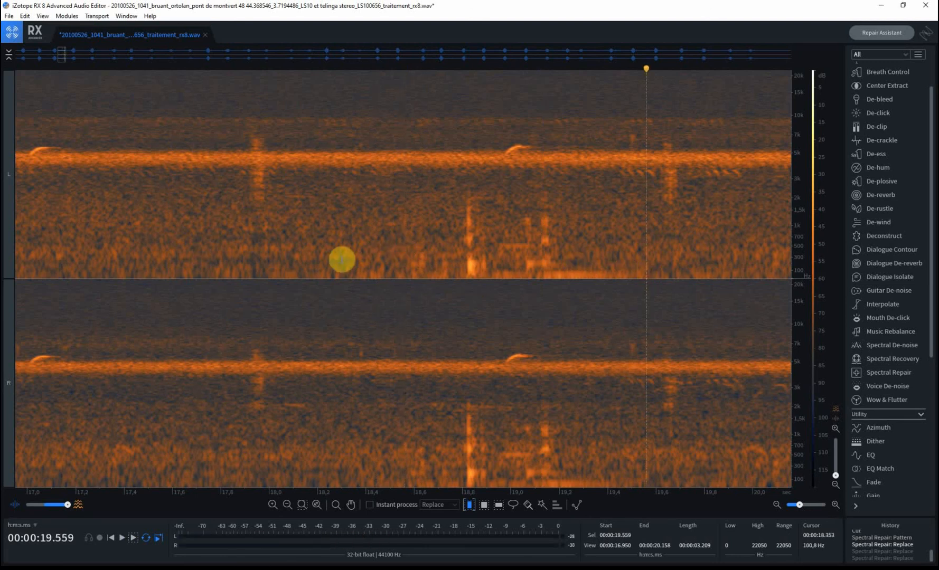
pyautogui.moveTo(365, 253); pyautogui.dragTo(620, 218)
pyautogui.press('space')
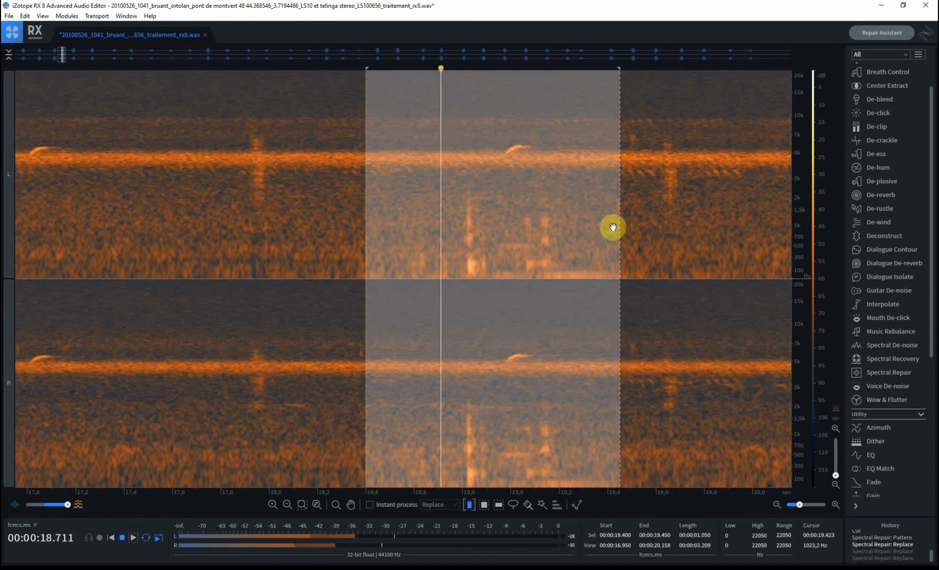
pyautogui.click(638, 227)
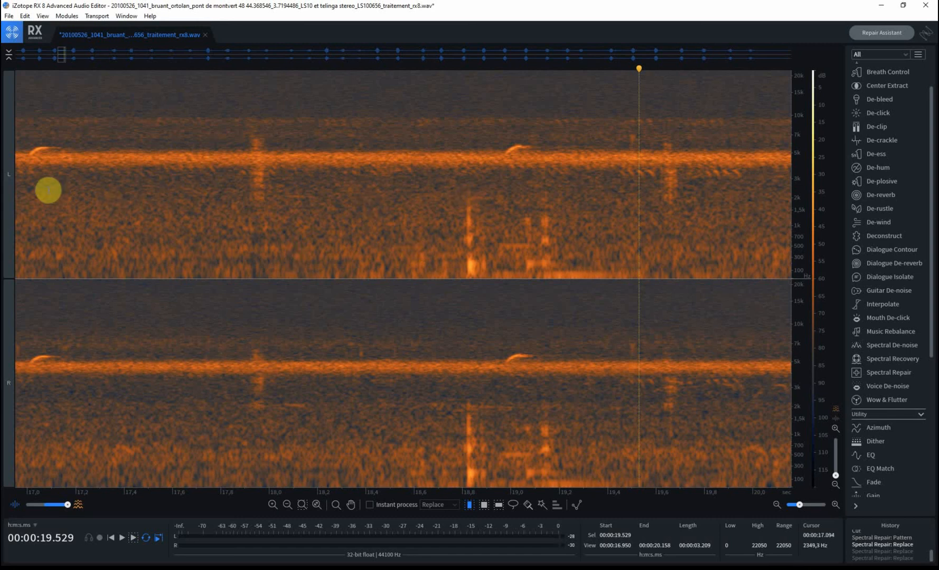
# Copy the clean time-frequency block below about 2.55 kHz from 16.984 to 17.868 s and paste it over the knocks at 18.421 s
pyautogui.click(484, 505)
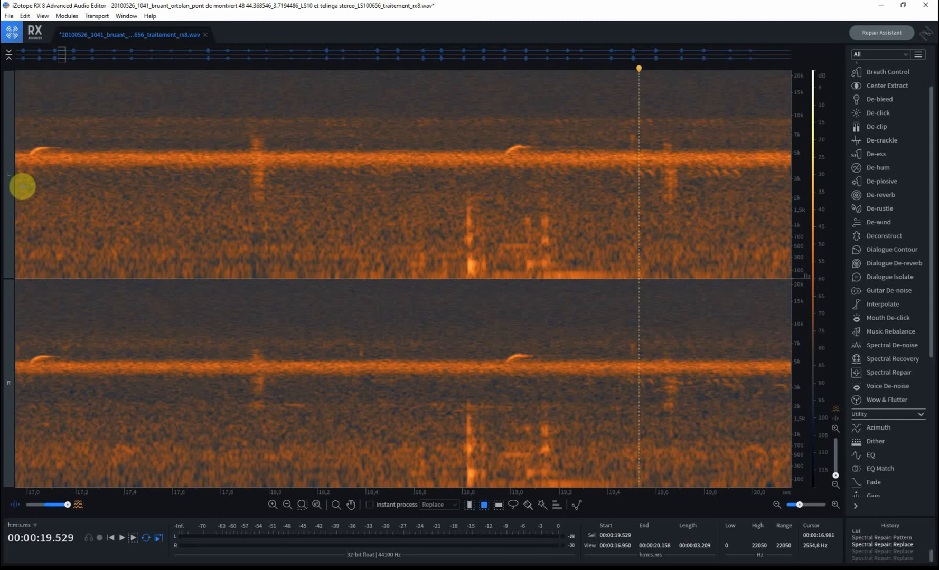
pyautogui.moveTo(23, 186); pyautogui.dragTo(237, 283)
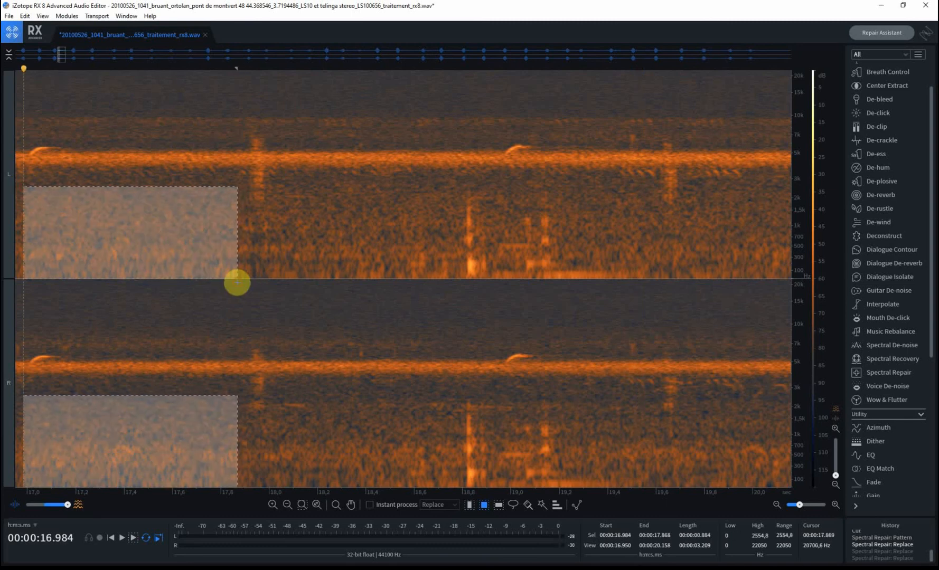
pyautogui.hotkey('ctrl', 'c')
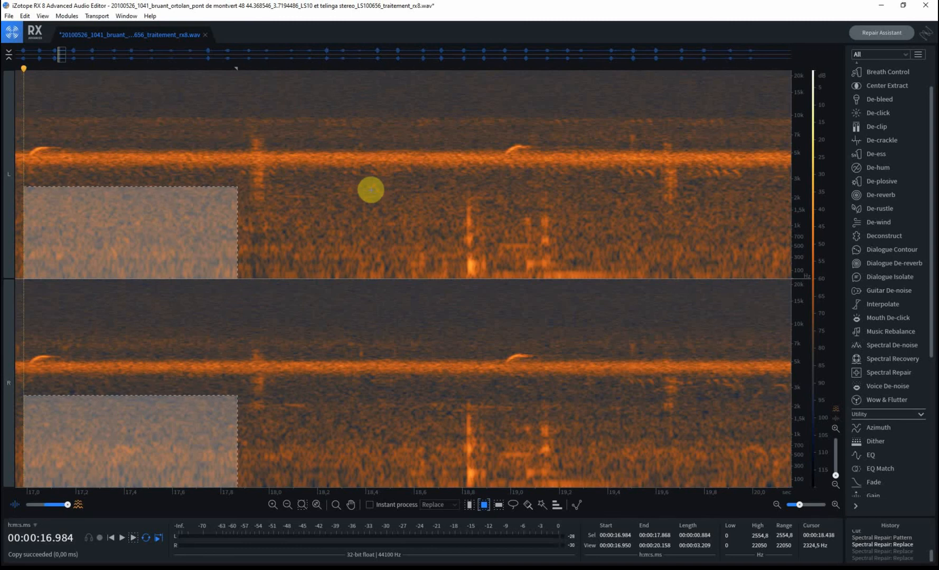
pyautogui.click(371, 190)
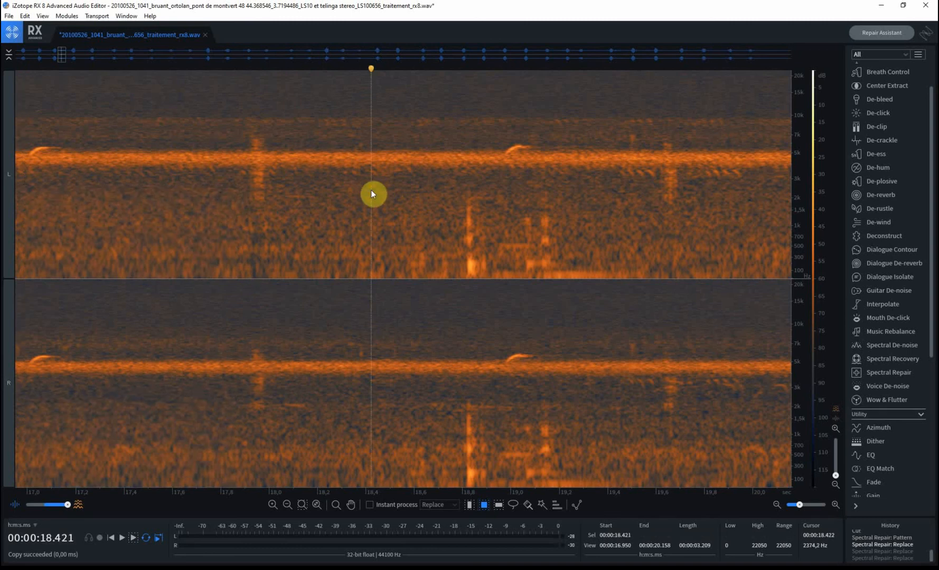
pyautogui.hotkey('ctrl', 'v')
pyautogui.click(539, 217)
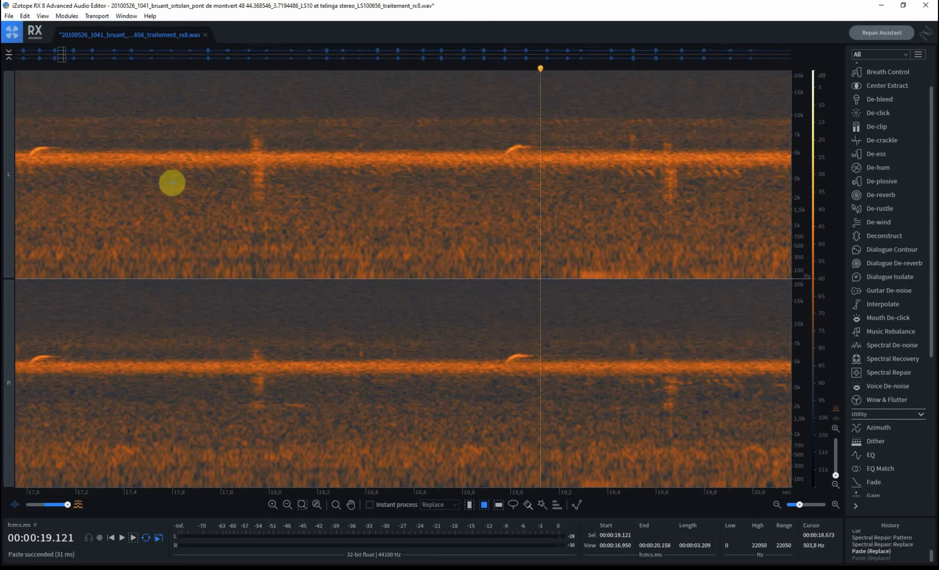
# Play the pasted passage from about 17.25 s and again from about 17.0 s
pyautogui.click(88, 76)
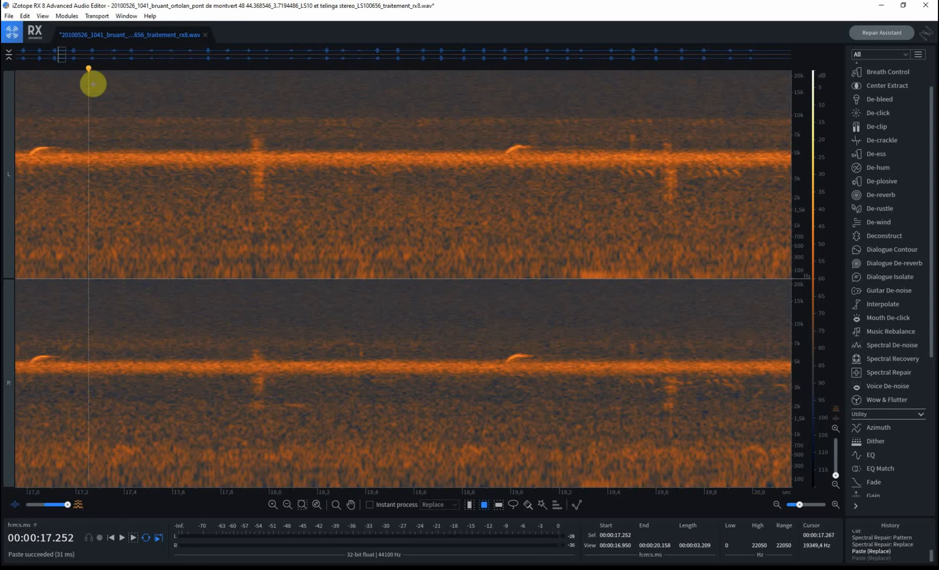
pyautogui.press('space')
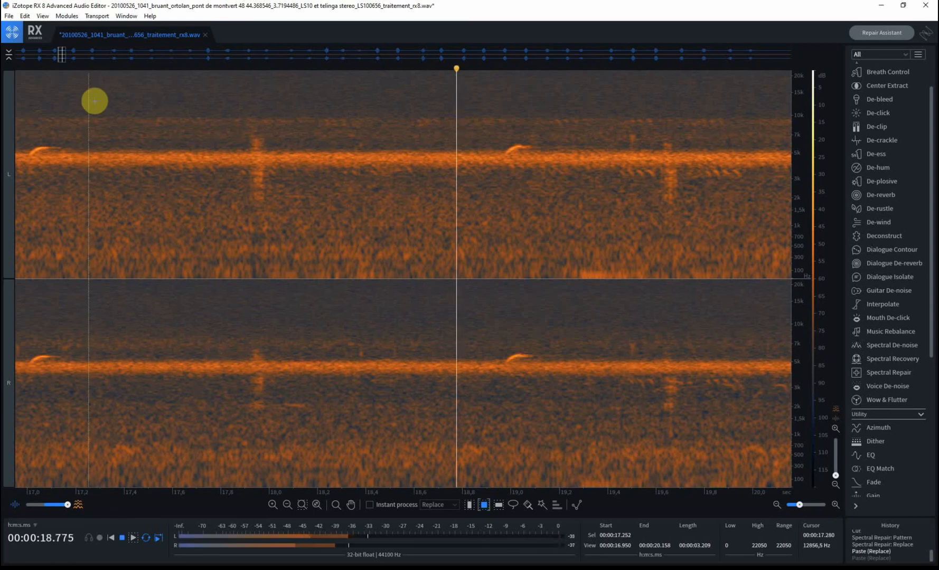
pyautogui.press('space')
pyautogui.click(34, 82)
pyautogui.press('space')
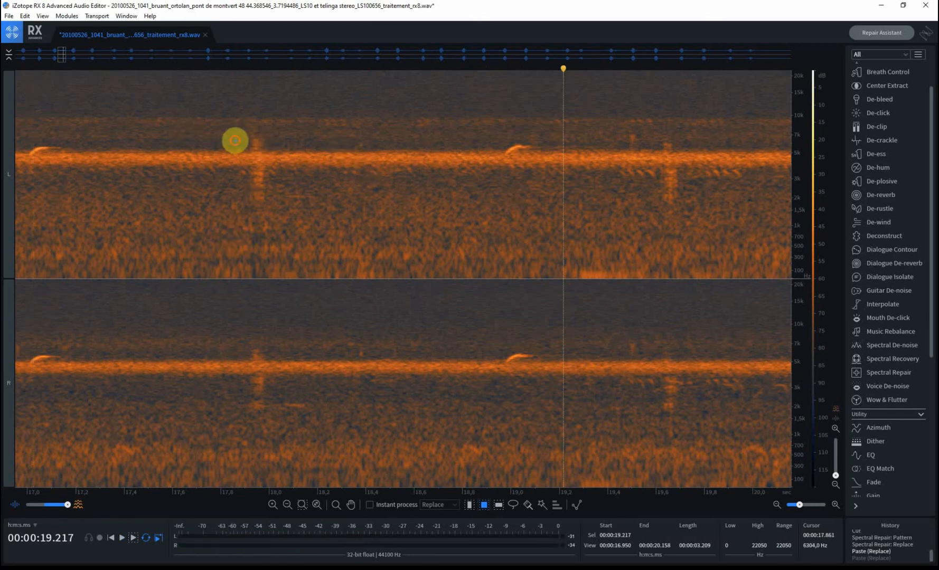
# Replay the patched section in a wider time view, starting from 16.850 s
pyautogui.click(235, 140)
pyautogui.click(185, 130)
pyautogui.scroll(-5, 192, 135)
pyautogui.click(152, 130)
pyautogui.press('space')
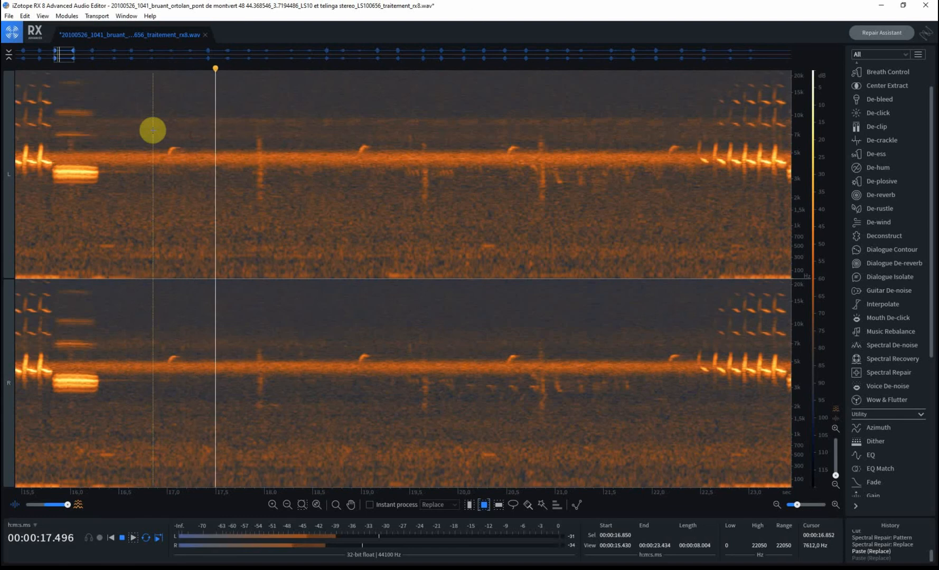
pyautogui.press('space')
# Inspect the pasted area in the spectrogram and play the sound following it from 19.234 s
pyautogui.scroll(4, 377, 188)
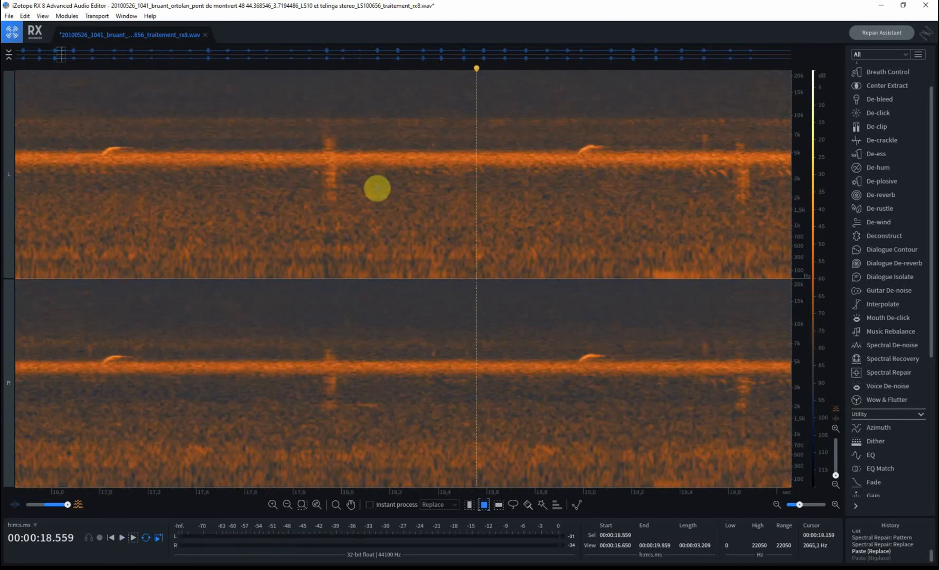
pyautogui.scroll(-3, 375, 188)
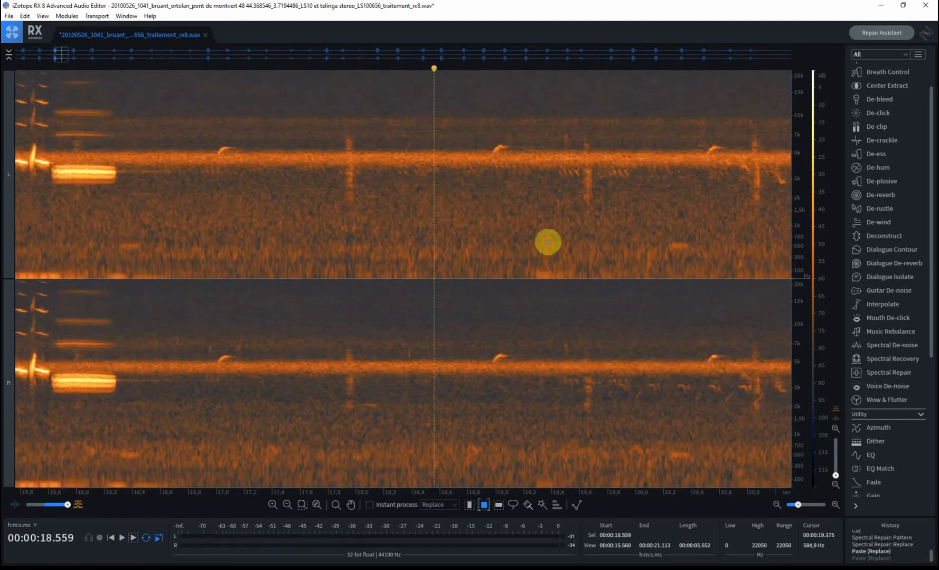
pyautogui.click(548, 243)
pyautogui.click(500, 140)
pyautogui.click(528, 166)
pyautogui.press('space')
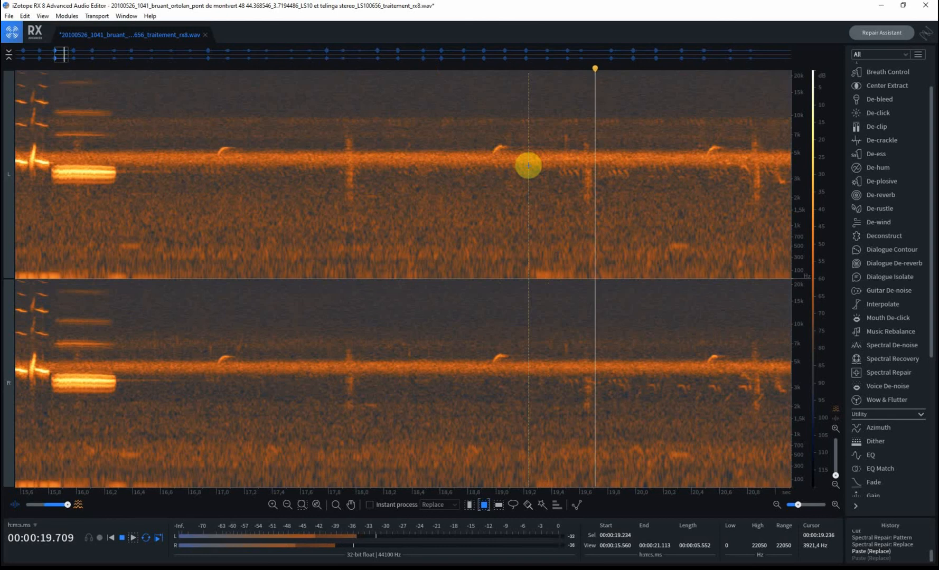
pyautogui.press('space')
# Select the remaining low rumble from 19.108 to 19.552 s over all frequencies, play it, and clear the selection
pyautogui.click(540, 279)
pyautogui.moveTo(523, 256); pyautogui.dragTo(566, 257)
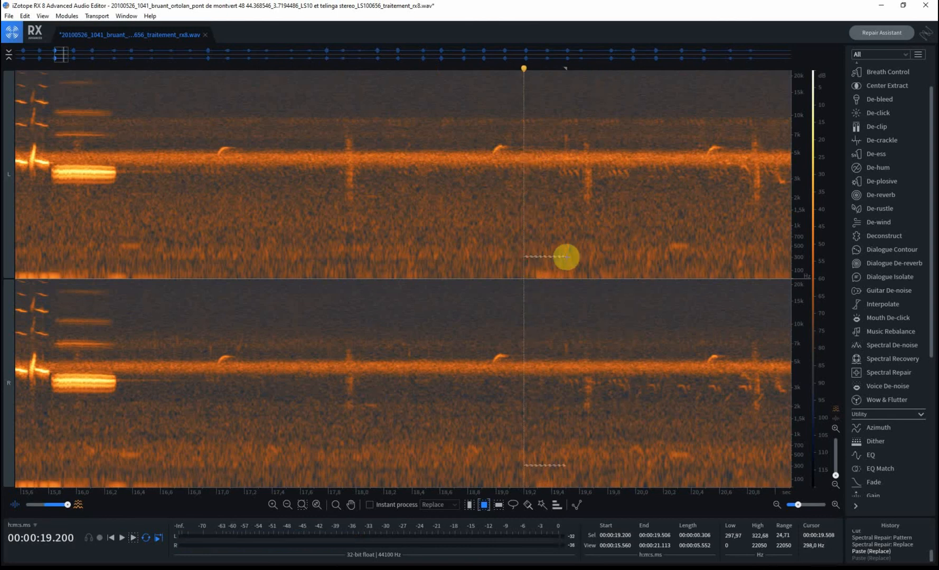
pyautogui.click(469, 505)
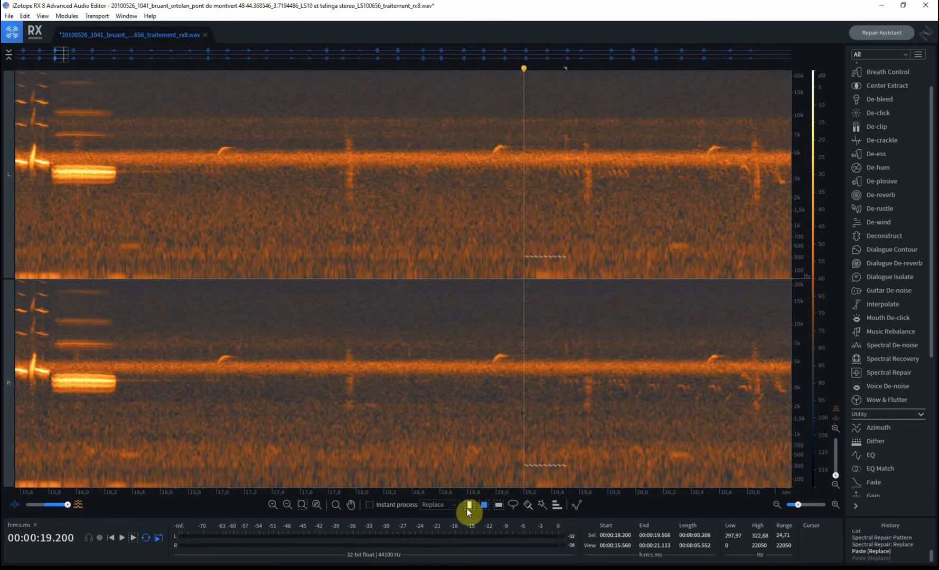
pyautogui.moveTo(511, 262); pyautogui.dragTo(573, 262)
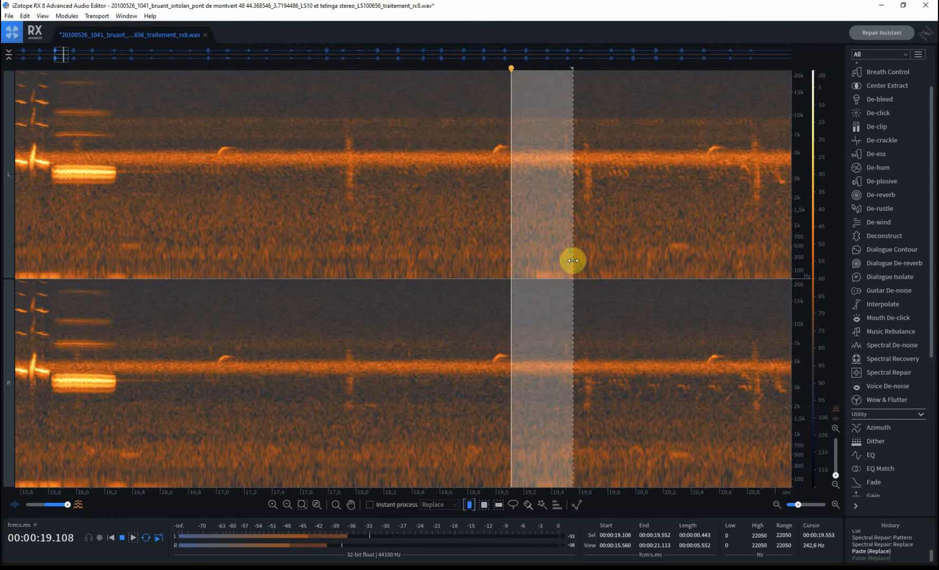
pyautogui.press('space')
pyautogui.click(463, 246)
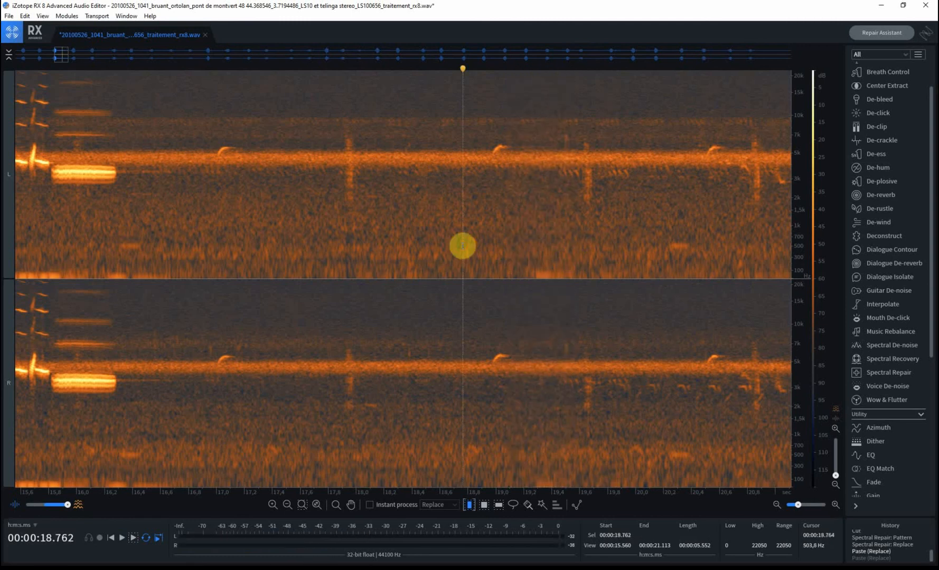
# Open the EQ module and move its window to uncover the spectrogram around the third song phrase
pyautogui.scroll(-4, 597, 224)
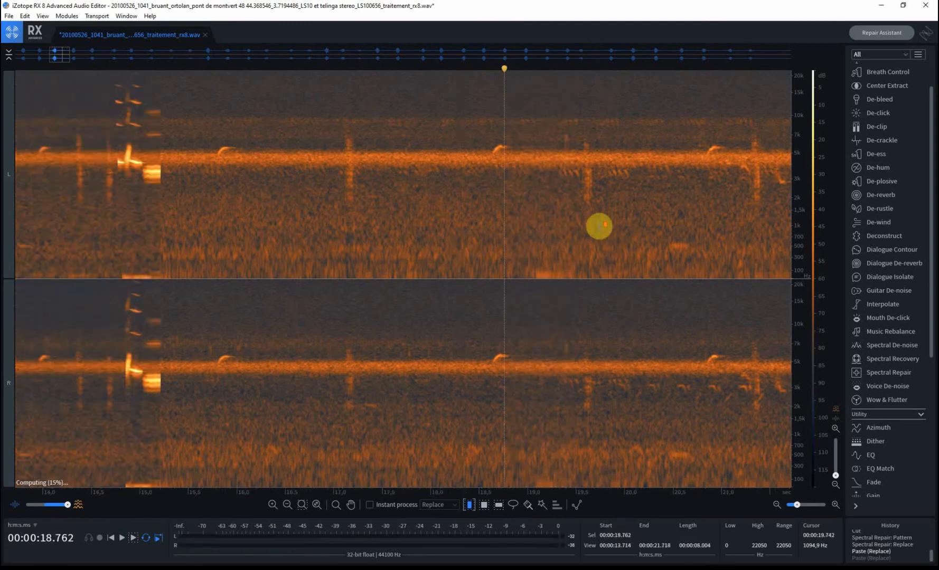
pyautogui.scroll(-4, 557, 234)
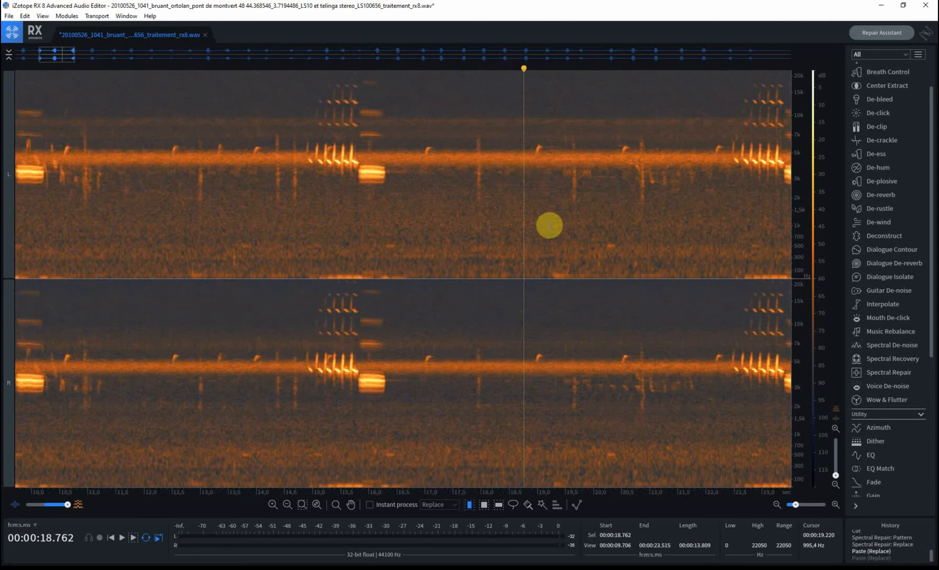
pyautogui.scroll(-2, 550, 226)
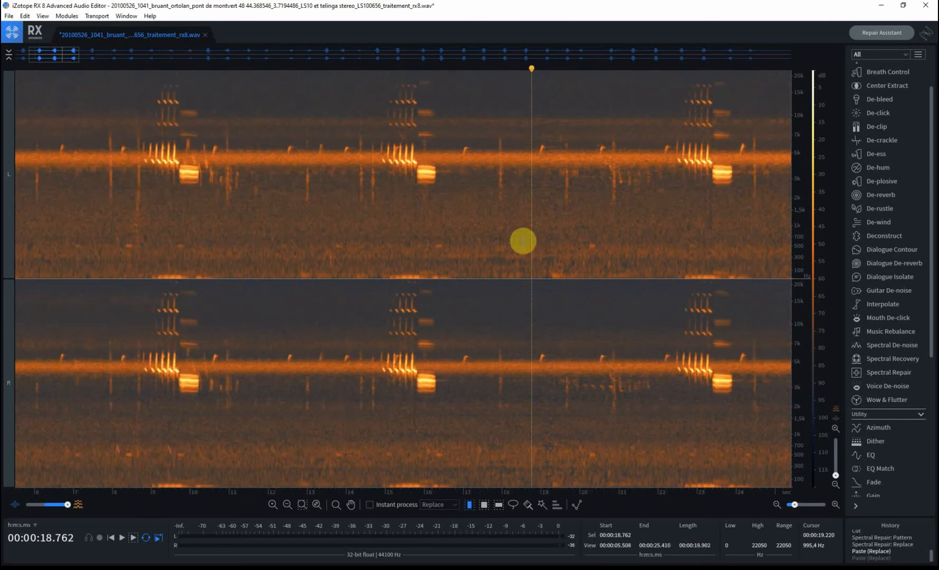
pyautogui.scroll(-1, 317, 228)
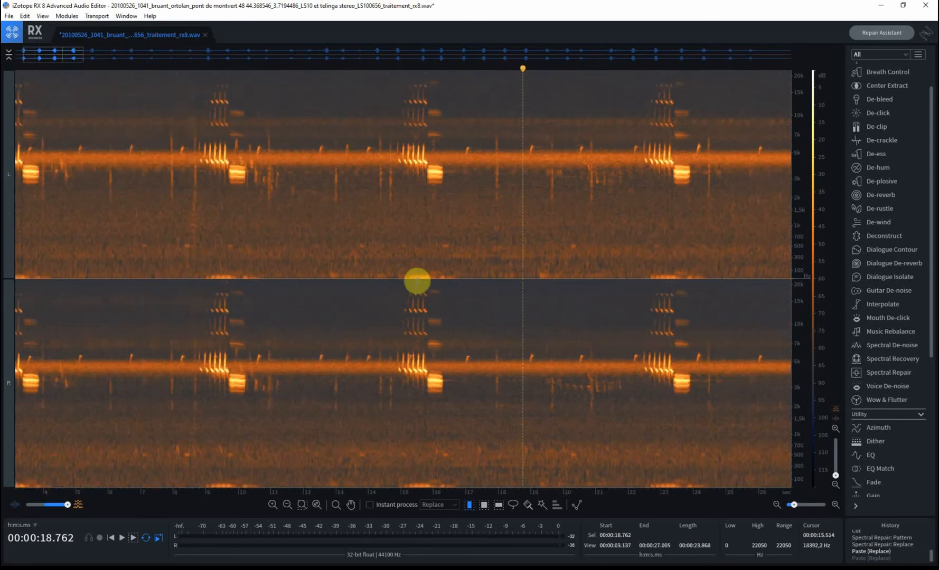
pyautogui.scroll(8, 412, 276)
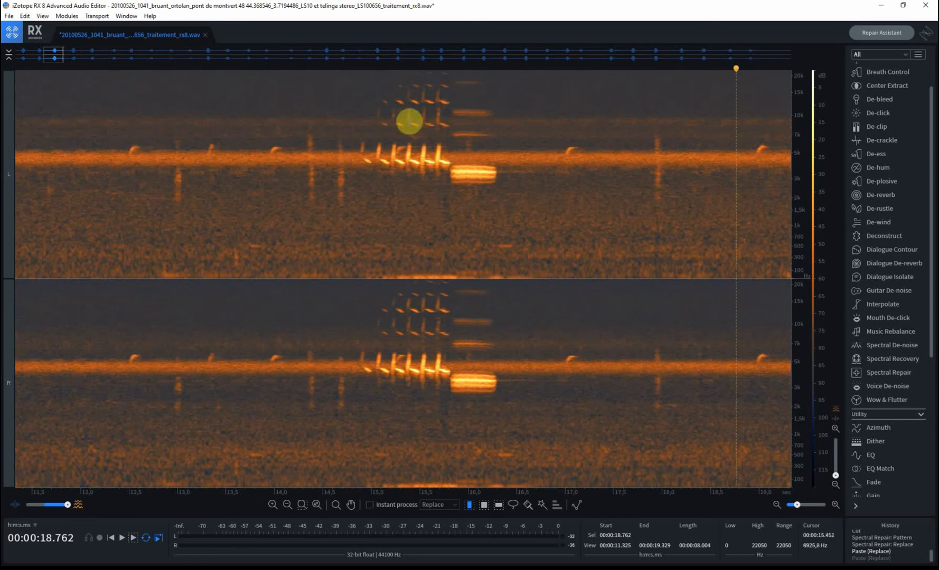
pyautogui.scroll(-4, 428, 278)
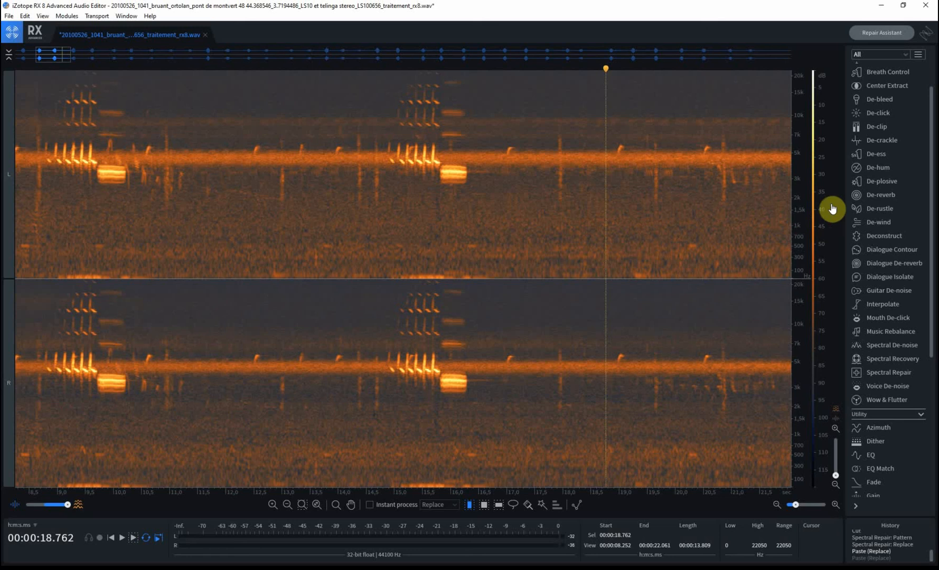
pyautogui.scroll(-3, 897, 396)
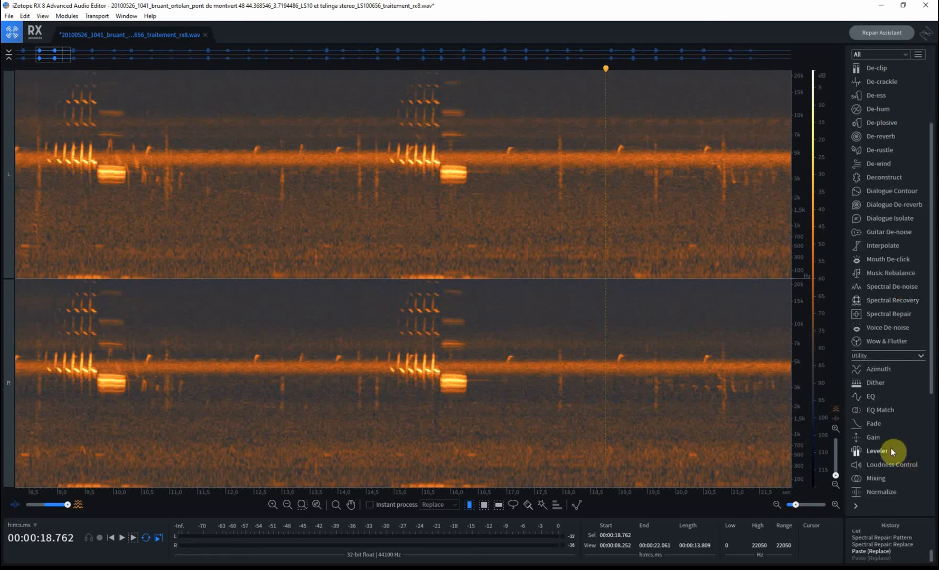
pyautogui.click(872, 396)
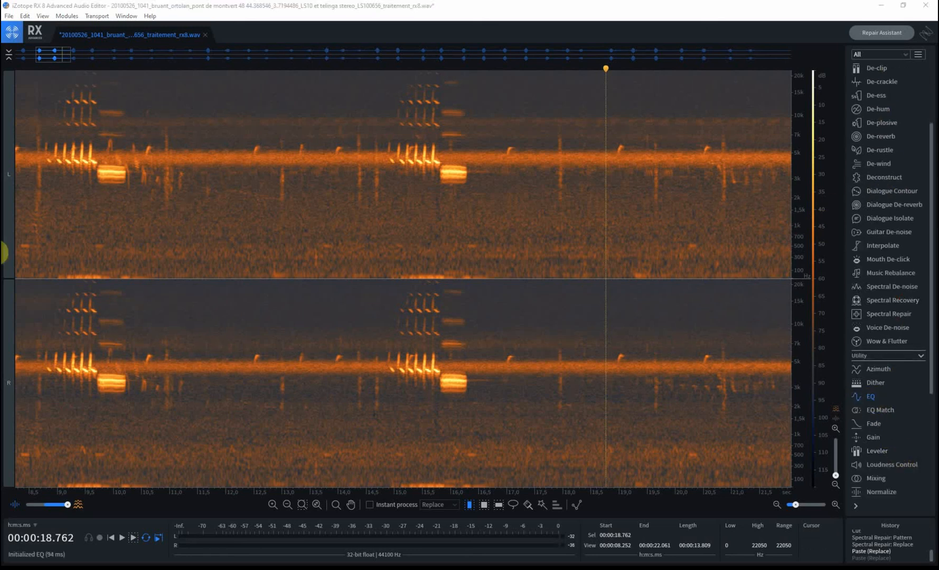
pyautogui.moveTo(795, 150); pyautogui.dragTo(767, 135)
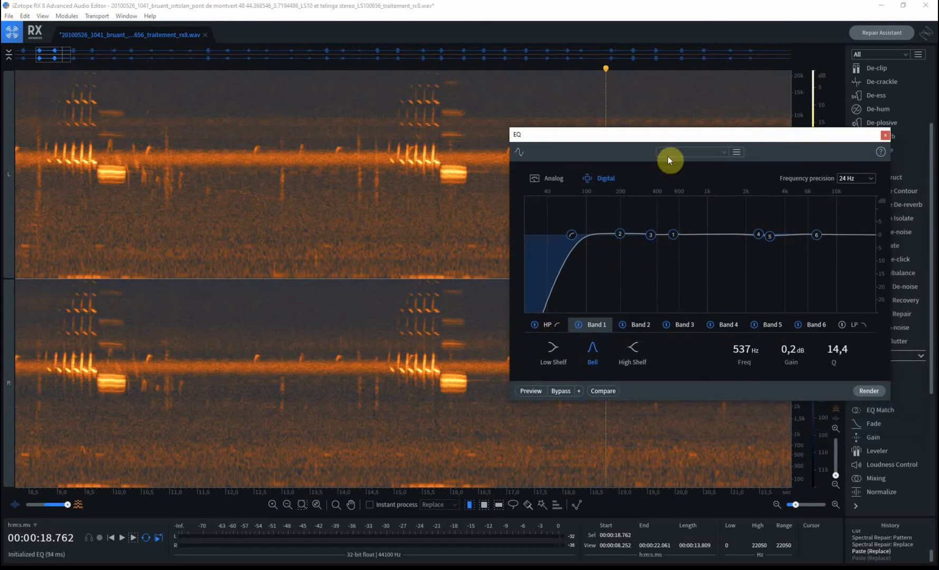
pyautogui.moveTo(673, 134); pyautogui.dragTo(142, 299)
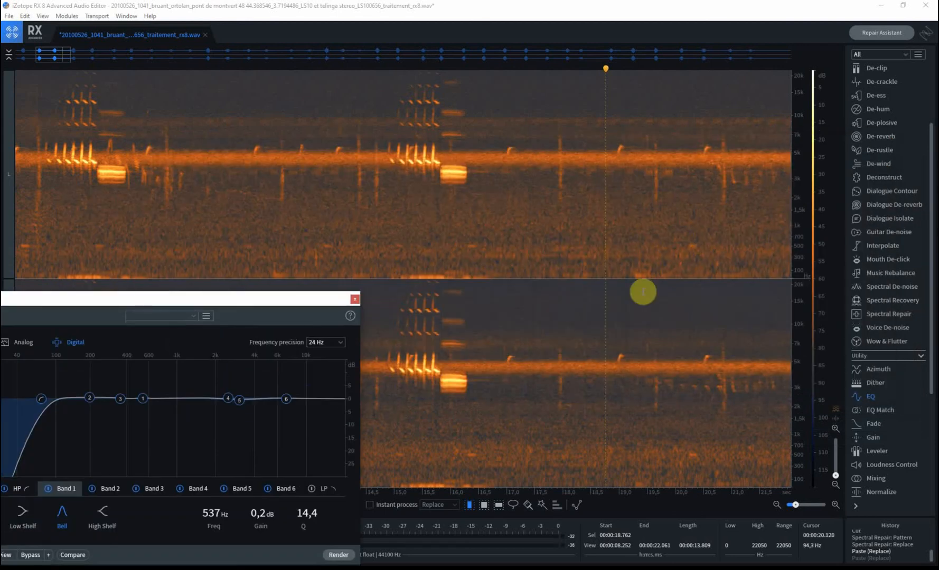
# Play the rumble from 18.762 s and examine the low frequencies of the spectrogram in close-up, restoring the full frequency range
pyautogui.press('space')
pyautogui.press('space')
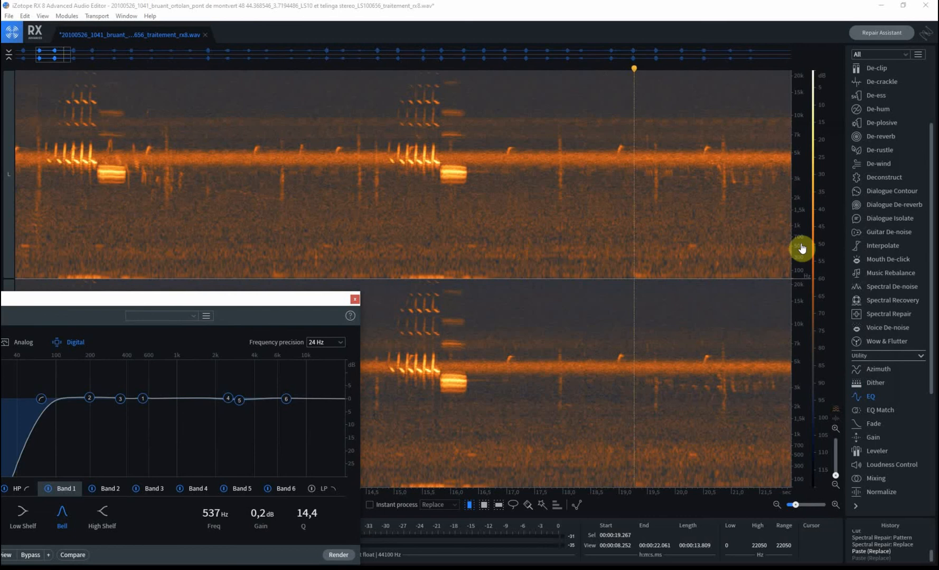
pyautogui.scroll(1, 802, 249)
pyautogui.scroll(5, 803, 249)
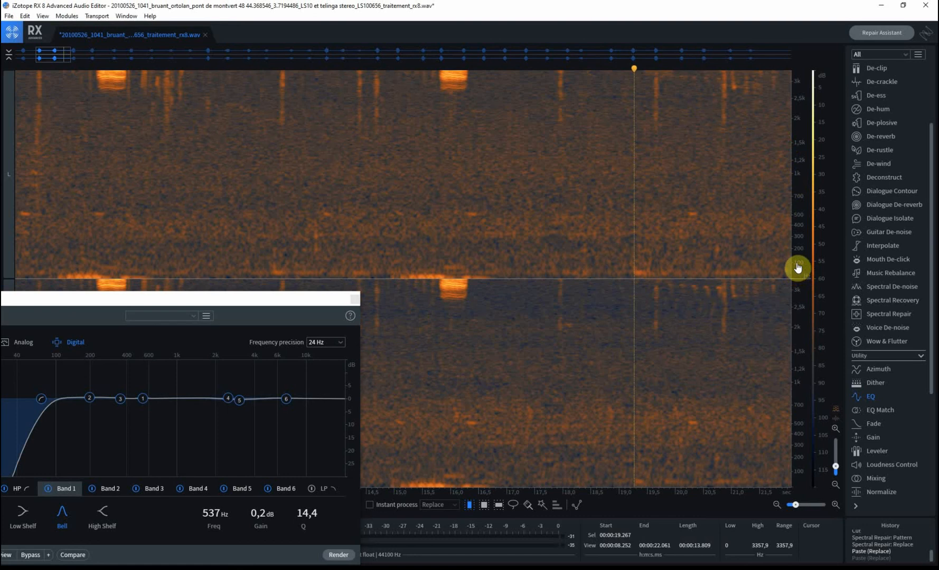
pyautogui.scroll(2, 802, 272)
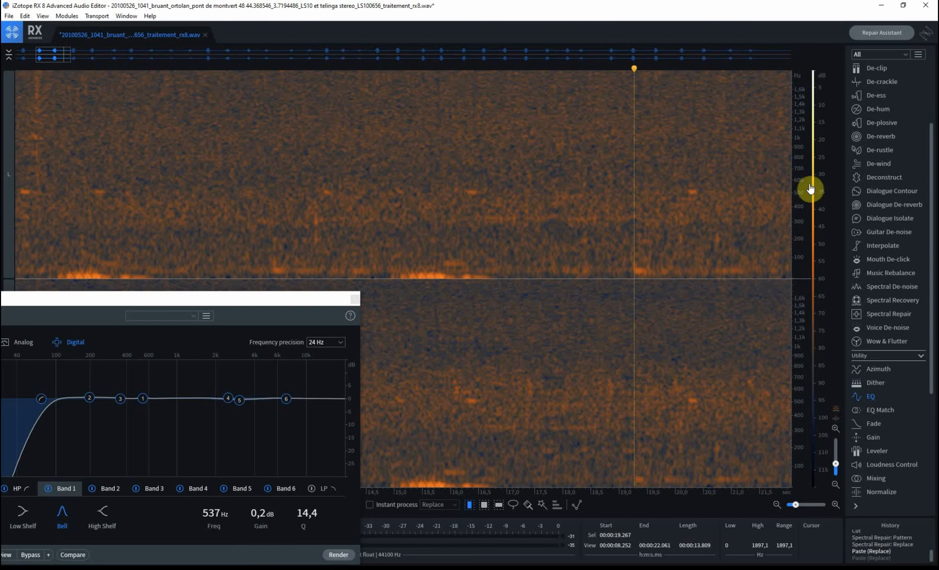
pyautogui.doubleClick(800, 170)
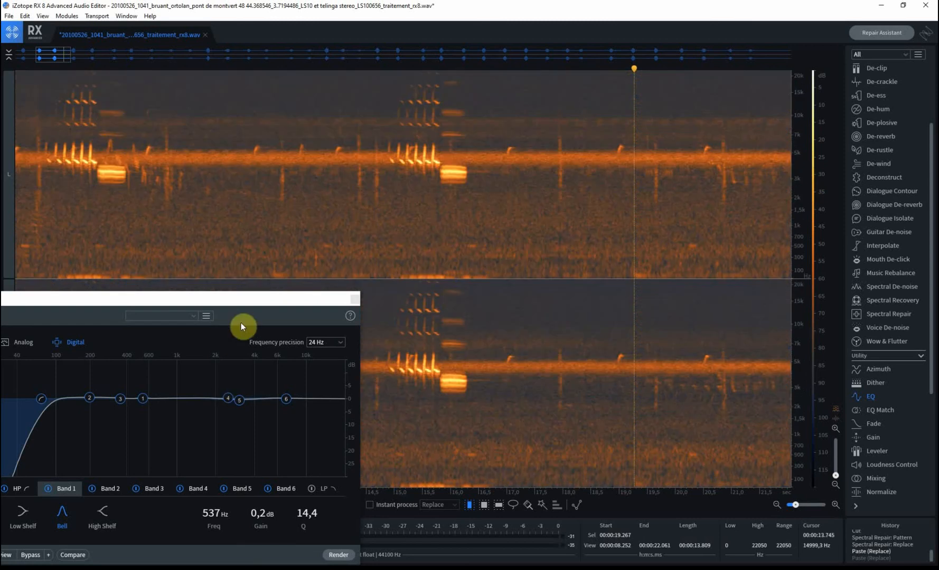
# Compare the slopes of the EQ's high-pass filter and set it to 24 dB/oct at 78 Hz
pyautogui.moveTo(242, 298); pyautogui.dragTo(538, 189)
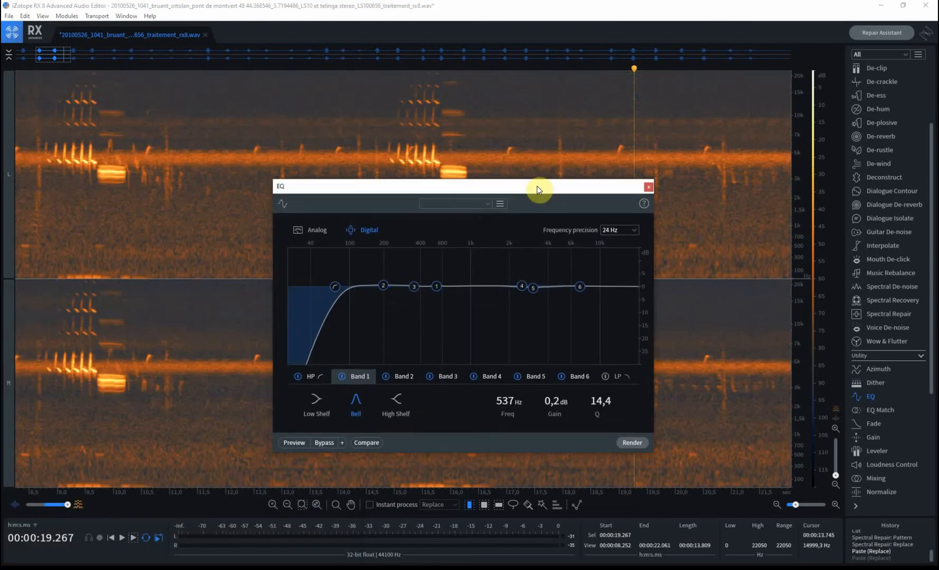
pyautogui.click(296, 376)
pyautogui.click(296, 377)
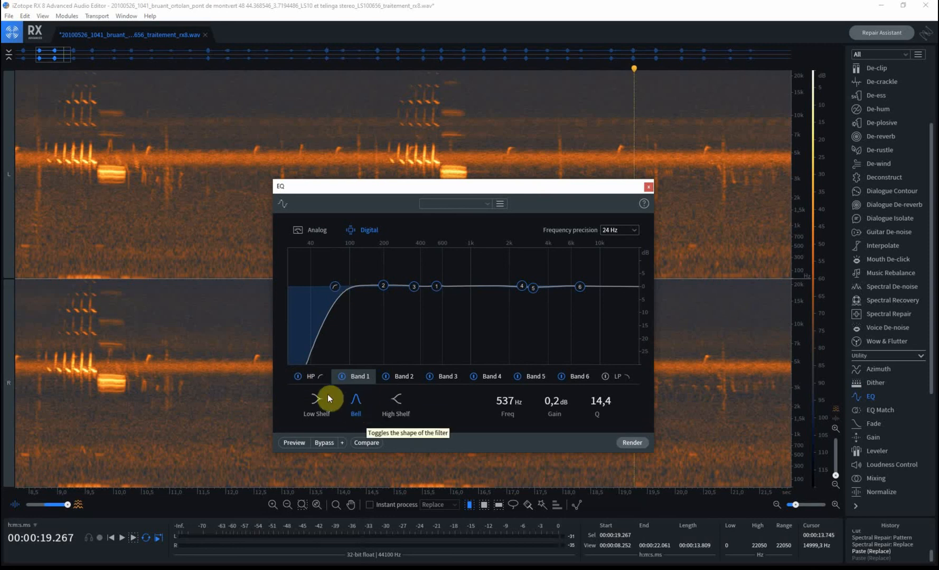
pyautogui.click(310, 377)
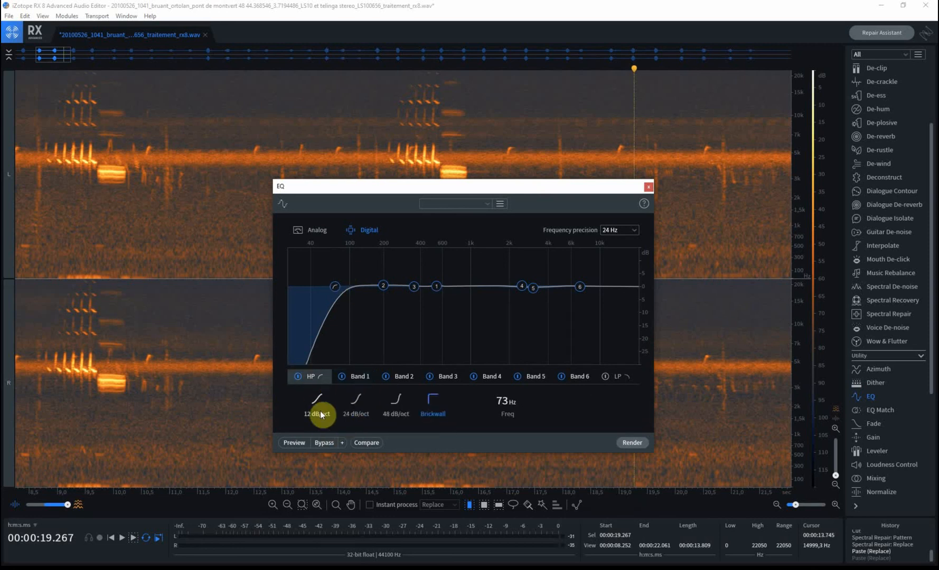
pyautogui.click(318, 401)
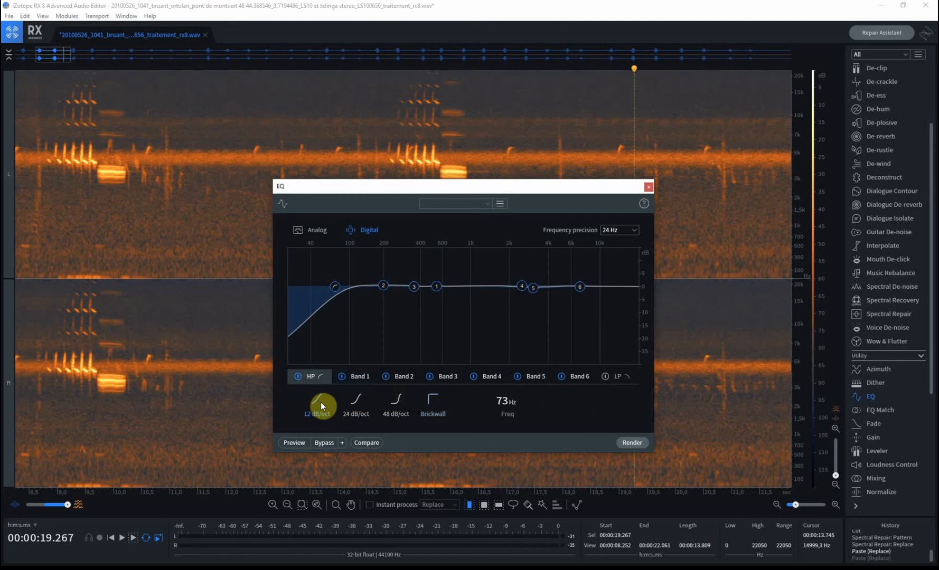
pyautogui.click(358, 405)
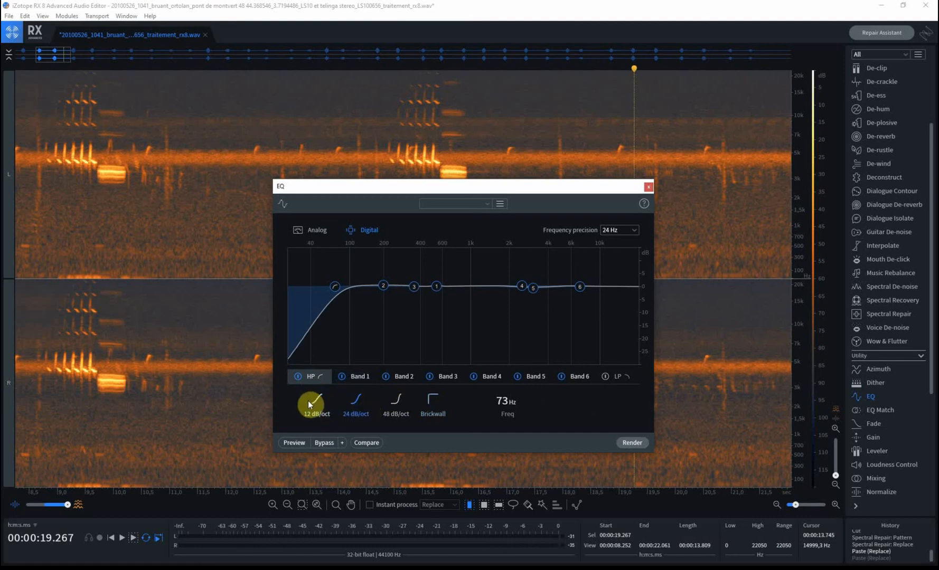
pyautogui.click(433, 400)
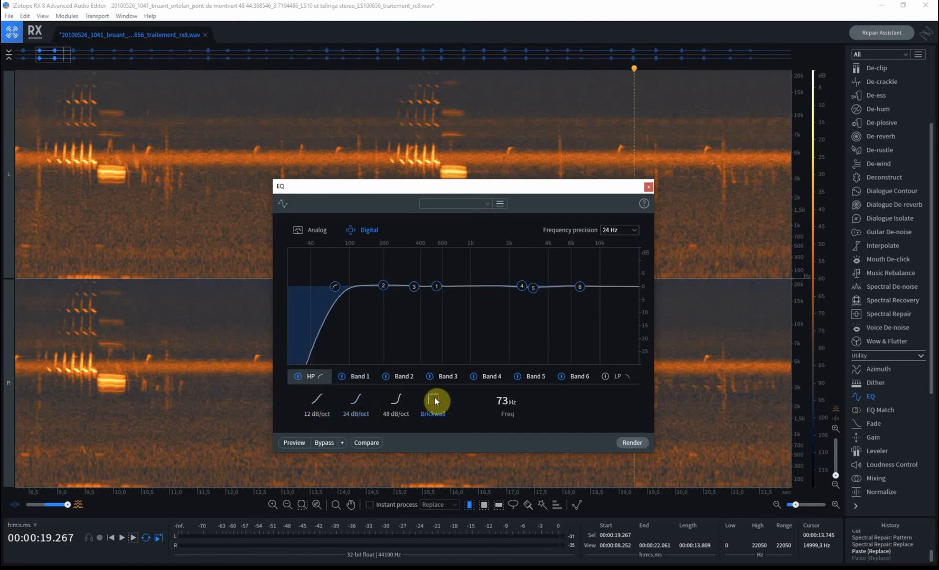
pyautogui.click(349, 407)
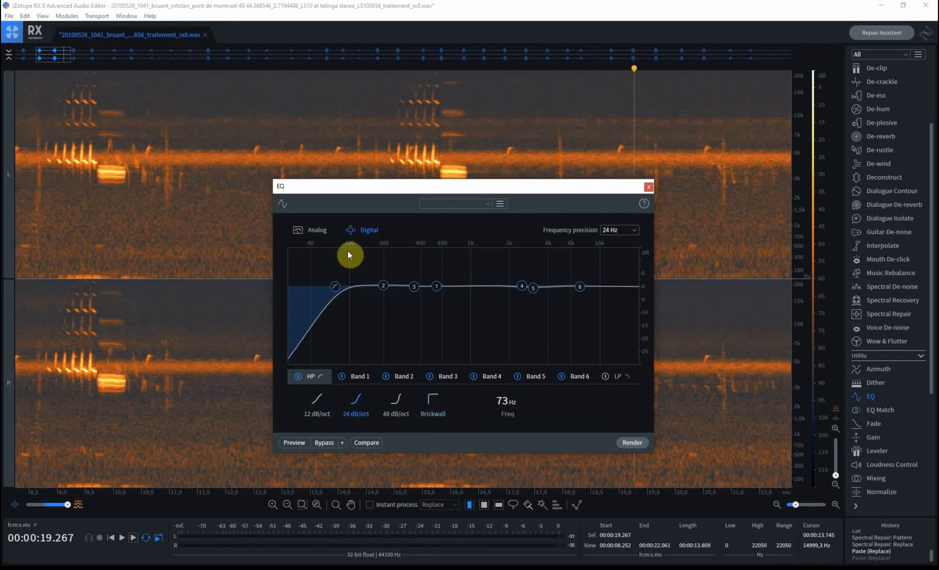
pyautogui.moveTo(338, 285); pyautogui.dragTo(338, 285)
# Preview the EQ on the song phrase from 9.500 to 10.441 s with and without bypass, then clear the selection
pyautogui.click(294, 444)
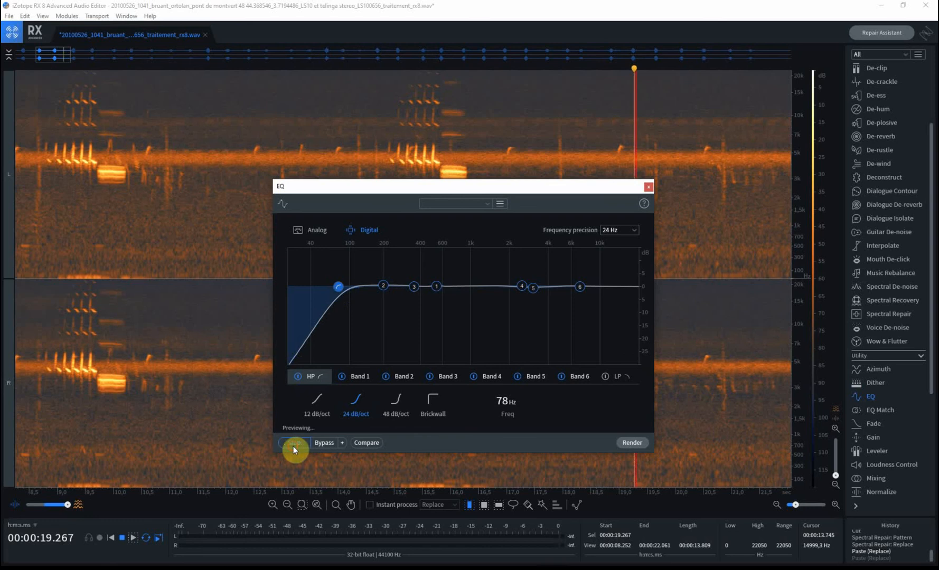
pyautogui.click(293, 445)
pyautogui.click(291, 171)
pyautogui.moveTo(141, 162); pyautogui.dragTo(305, 150)
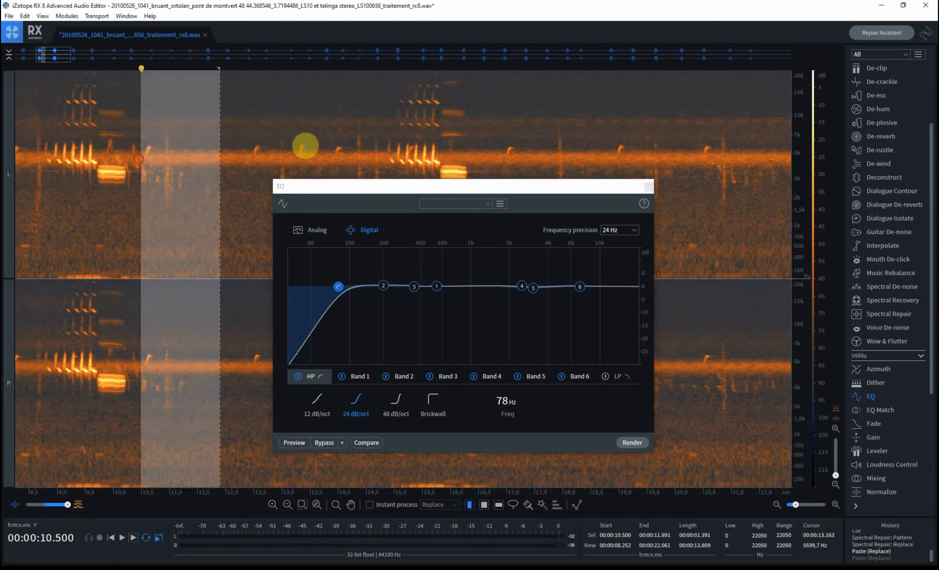
pyautogui.moveTo(87, 161); pyautogui.dragTo(138, 174)
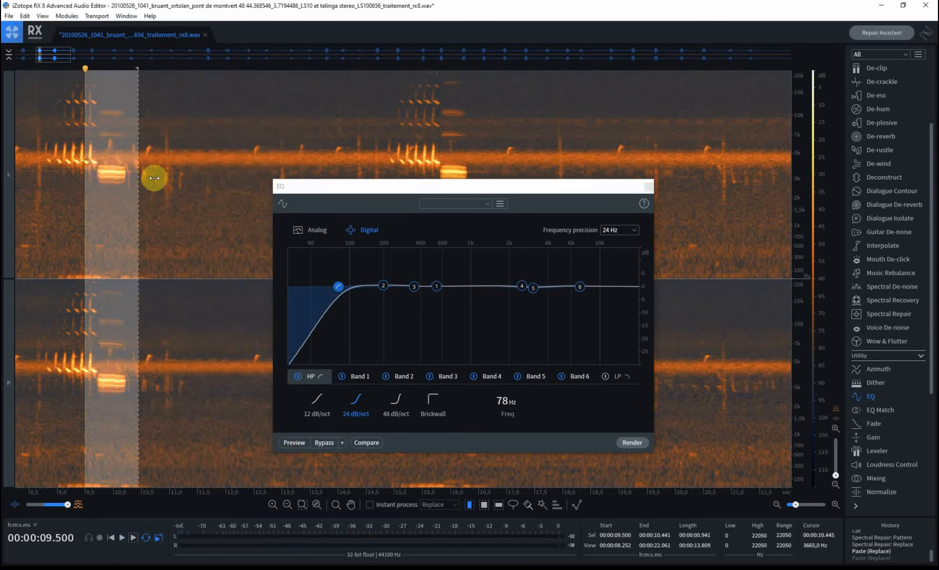
pyautogui.click(294, 443)
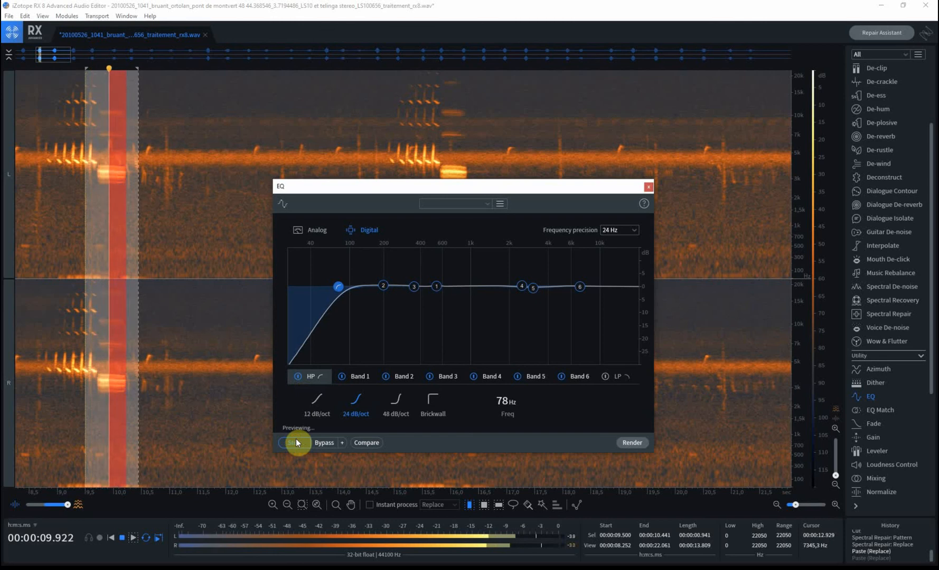
pyautogui.click(322, 444)
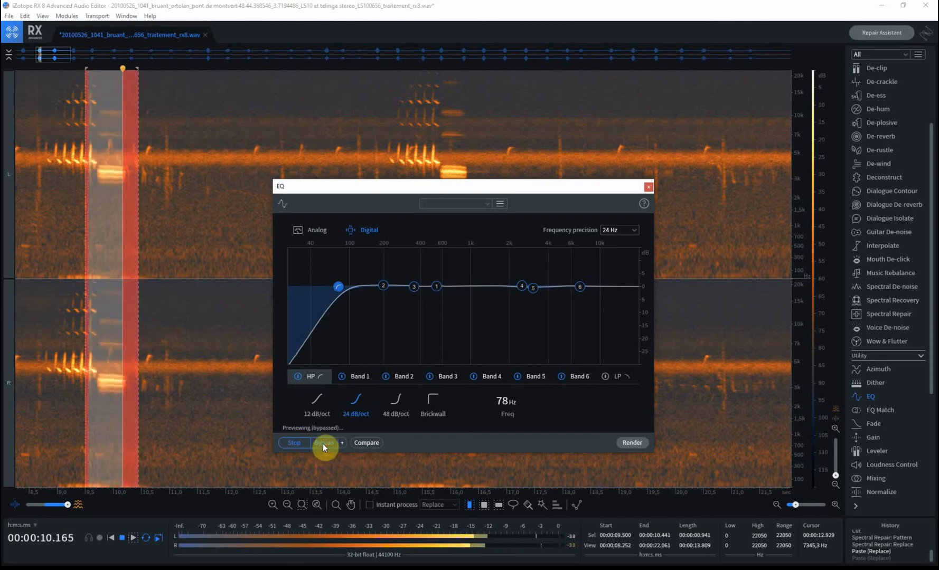
pyautogui.click(294, 443)
pyautogui.click(151, 223)
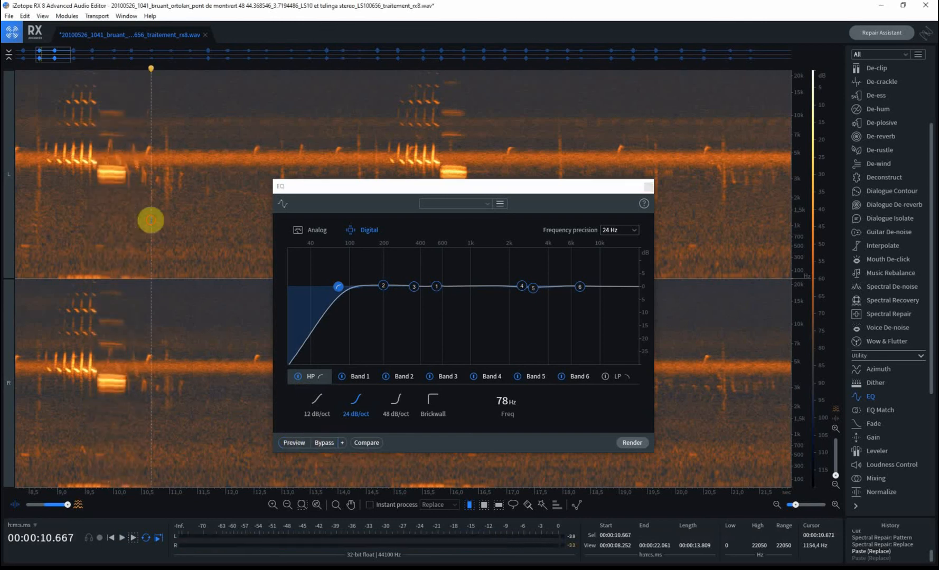
# Render the high-pass EQ on the whole recording, close the module, and clear the selection
pyautogui.click(632, 442)
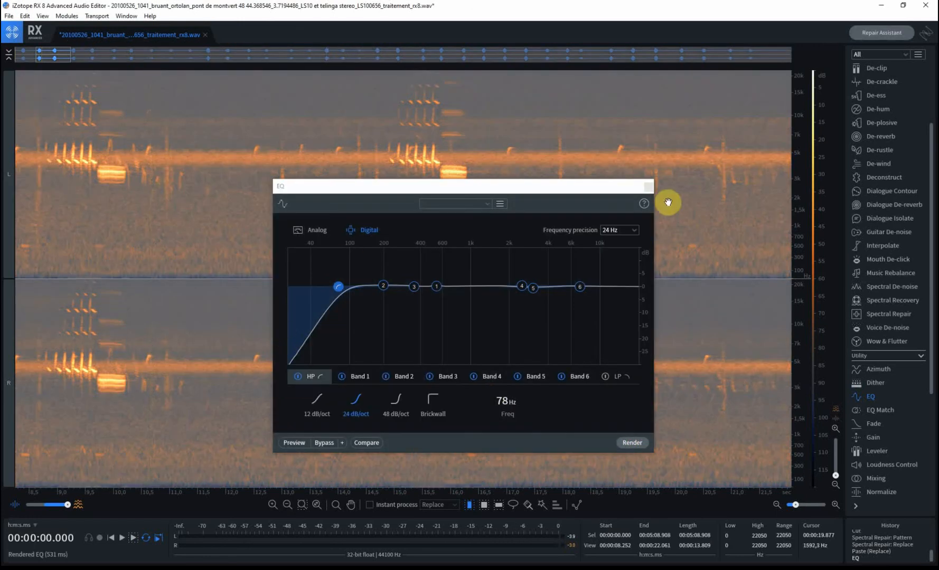
pyautogui.click(648, 186)
pyautogui.click(387, 221)
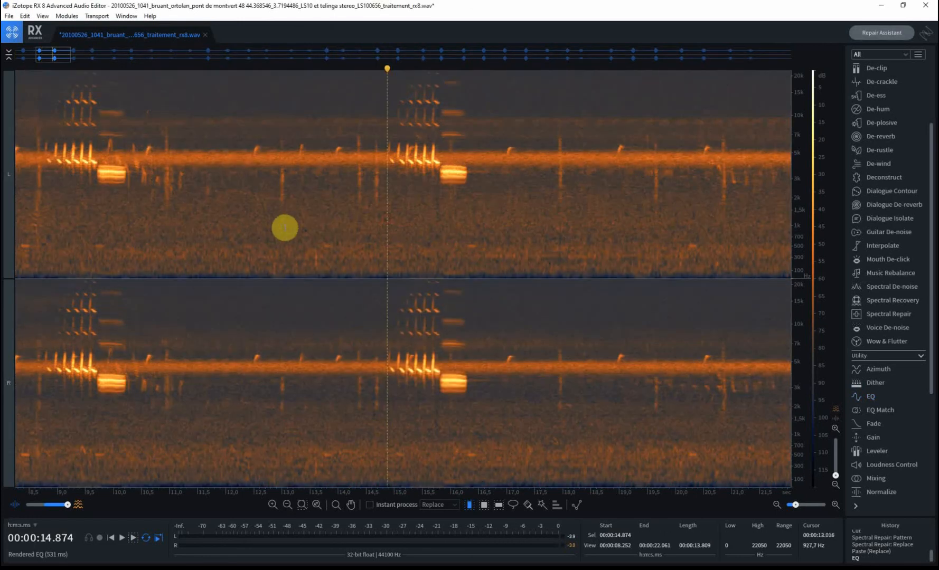
# Examine the filtered spectrogram along the timeline and play the song phrase near 40 s from 39.500 s to check for low-frequency noise
pyautogui.scroll(3, 350, 258)
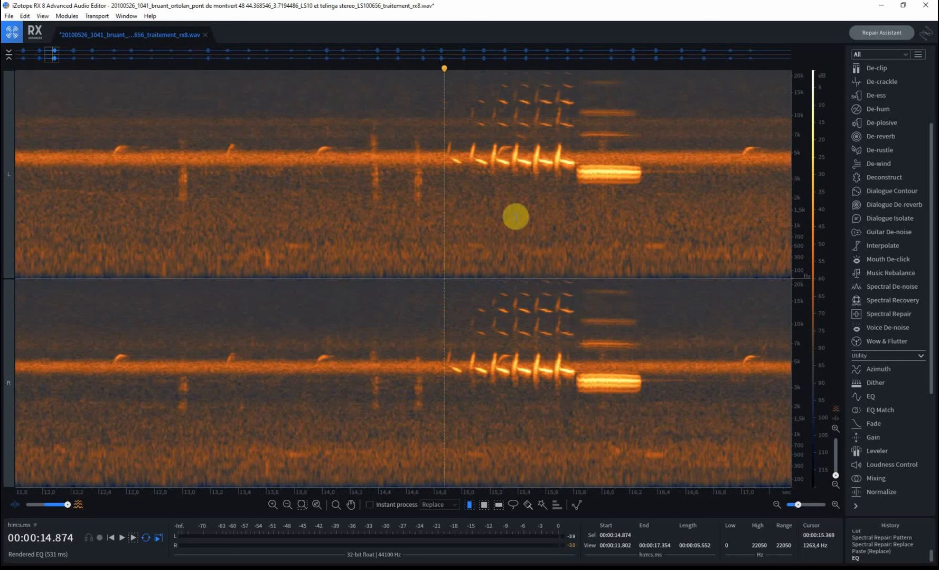
pyautogui.scroll(-3, 510, 221)
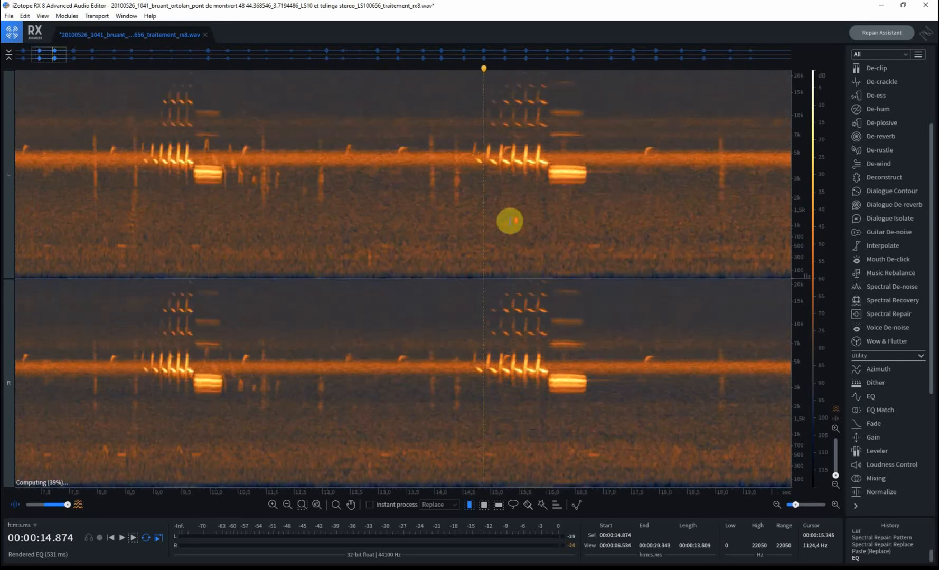
pyautogui.scroll(-1, 660, 221)
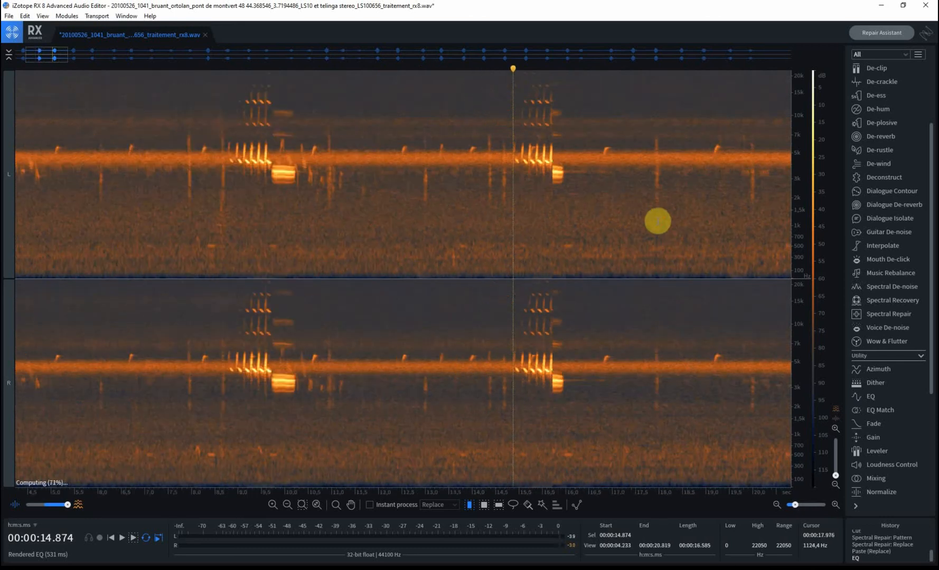
pyautogui.scroll(-2, 283, 151)
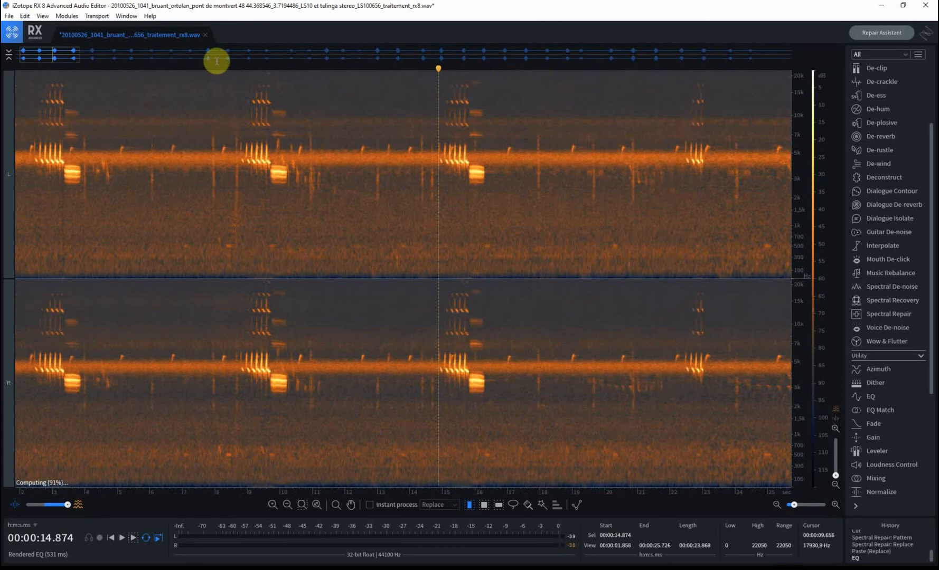
pyautogui.moveTo(92, 56); pyautogui.dragTo(123, 53)
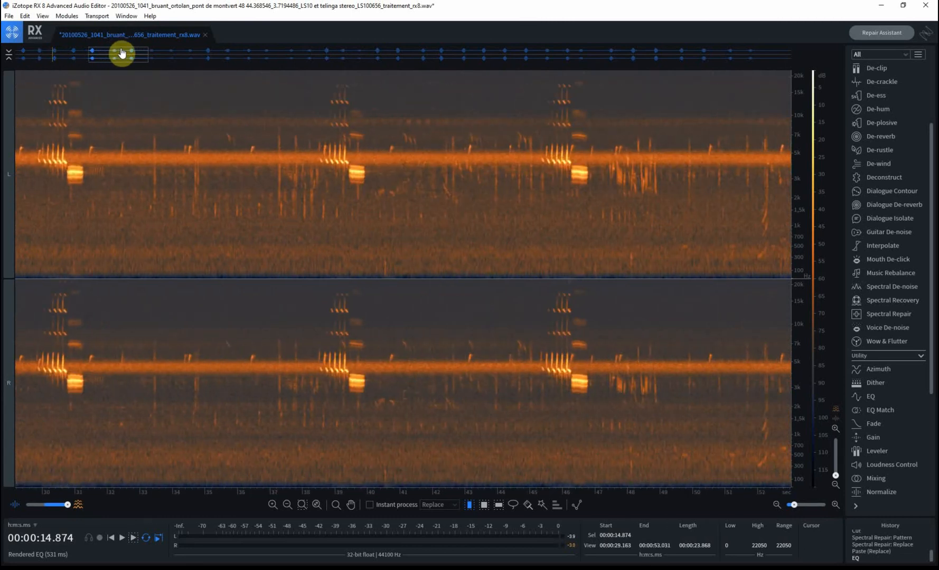
pyautogui.click(363, 262)
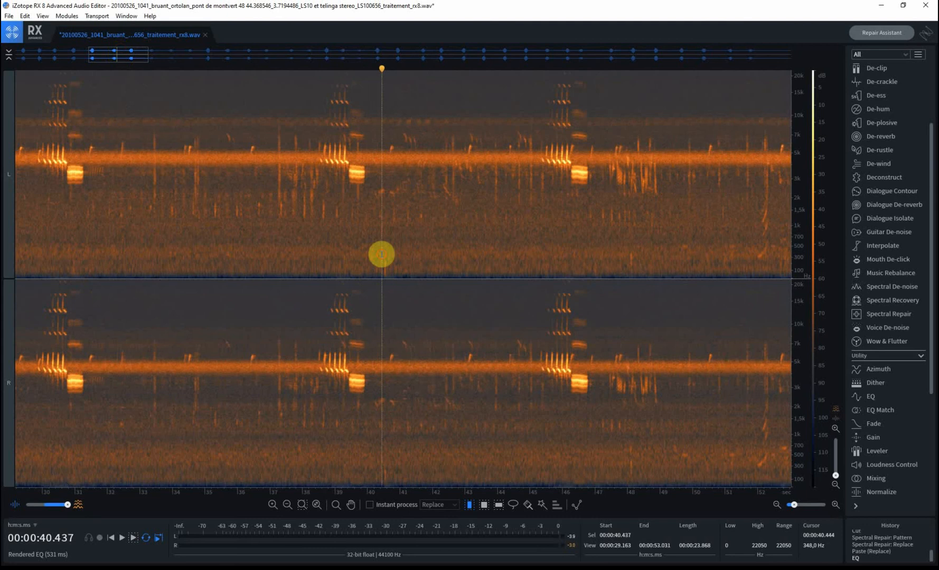
pyautogui.scroll(4, 381, 255)
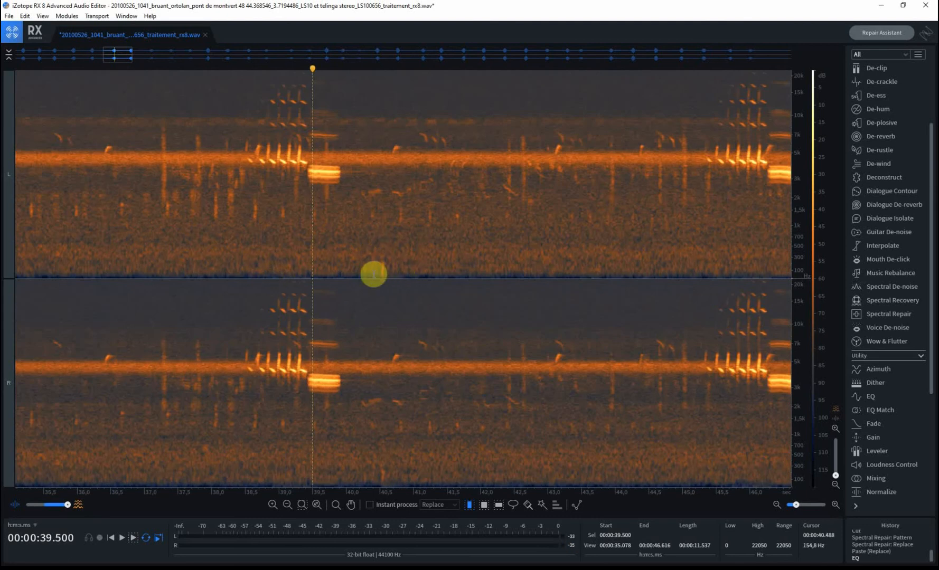
pyautogui.scroll(3, 388, 260)
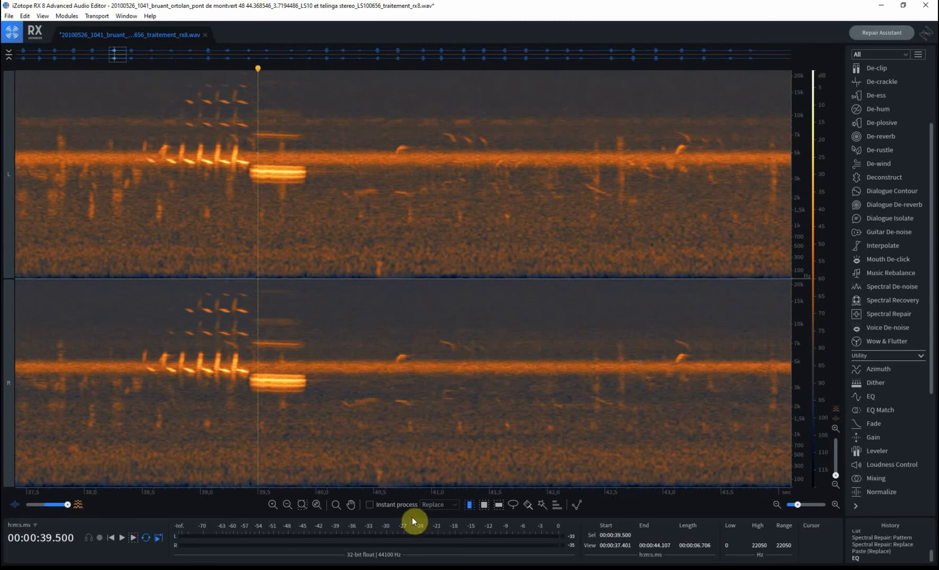
# Open Spectral Repair, review its Replace settings, and close the module
pyautogui.click(896, 311)
pyautogui.click(656, 203)
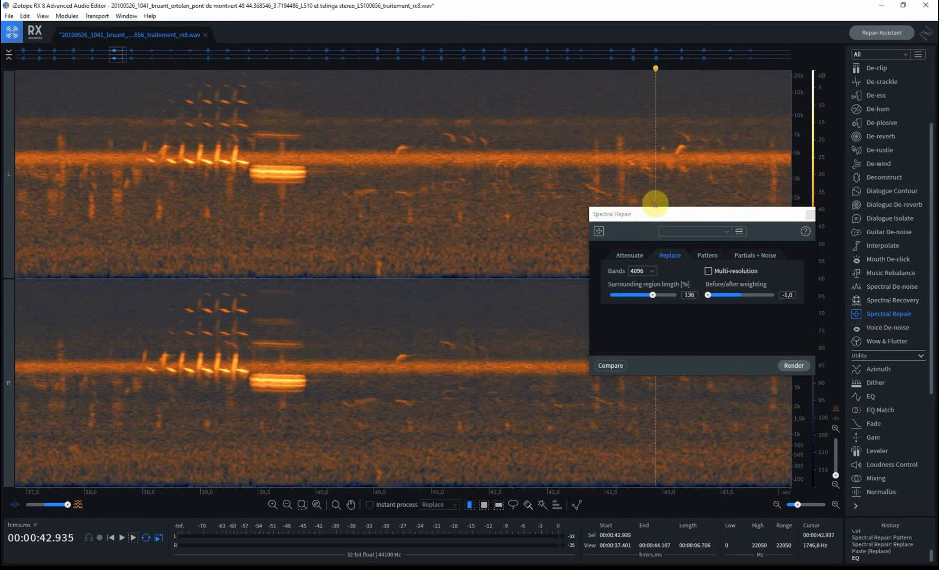
pyautogui.click(671, 256)
pyautogui.moveTo(679, 213); pyautogui.dragTo(672, 320)
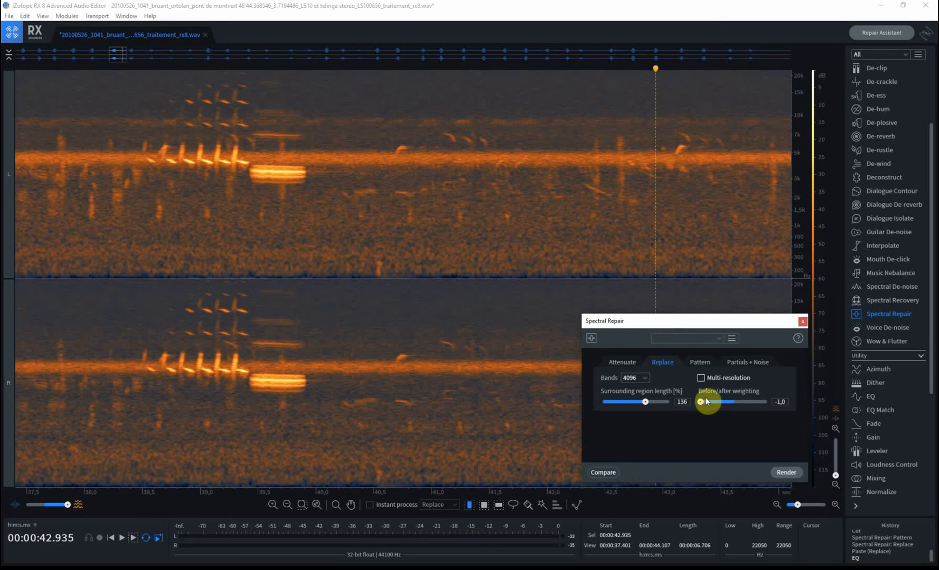
pyautogui.click(803, 322)
# Enable instant processing in Replace mode and brush over the low-frequency noise at about 40.5 s in the spectrogram
pyautogui.click(370, 505)
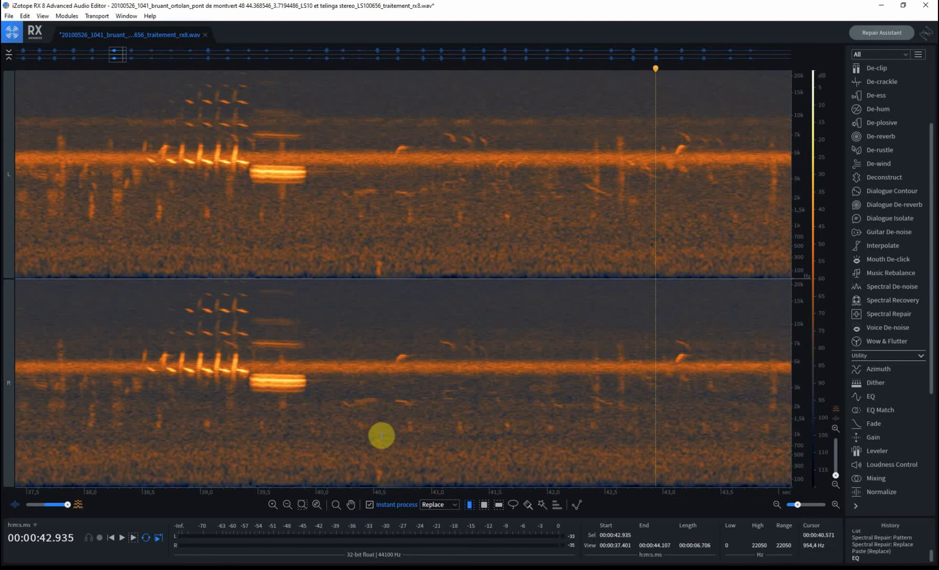
pyautogui.click(526, 505)
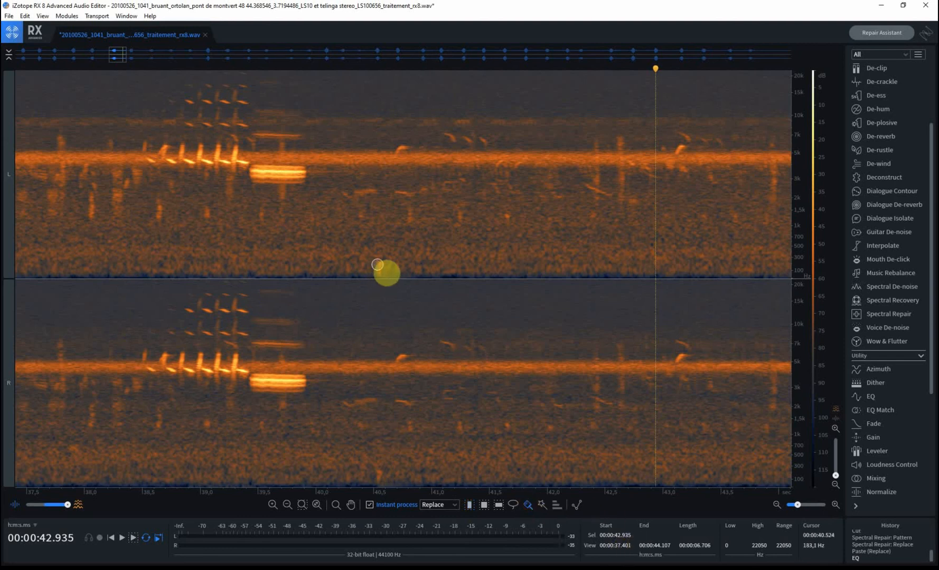
pyautogui.click(379, 266)
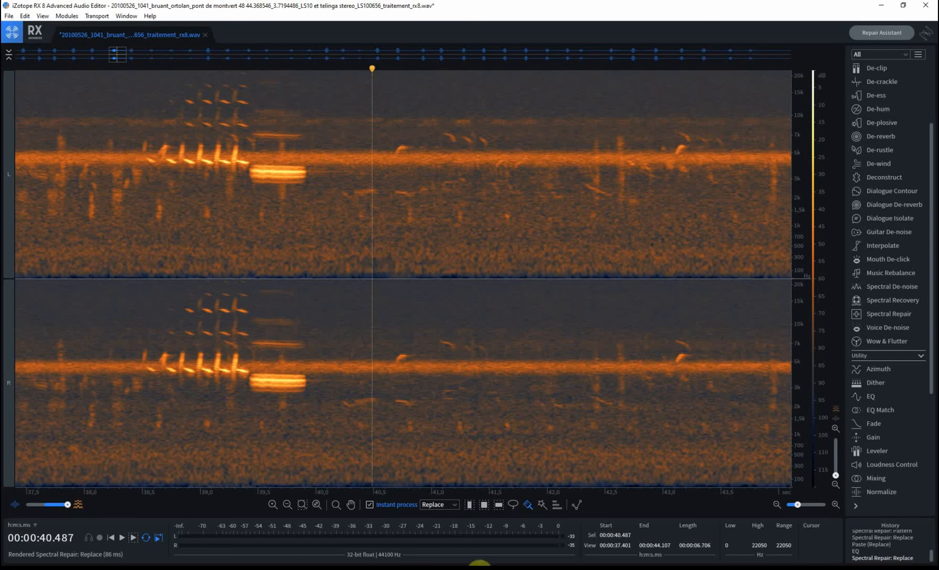
# Return to the time selection tool, play the repaired spot from 40.071 s, and check it in a wider time view
pyautogui.click(469, 505)
pyautogui.click(325, 235)
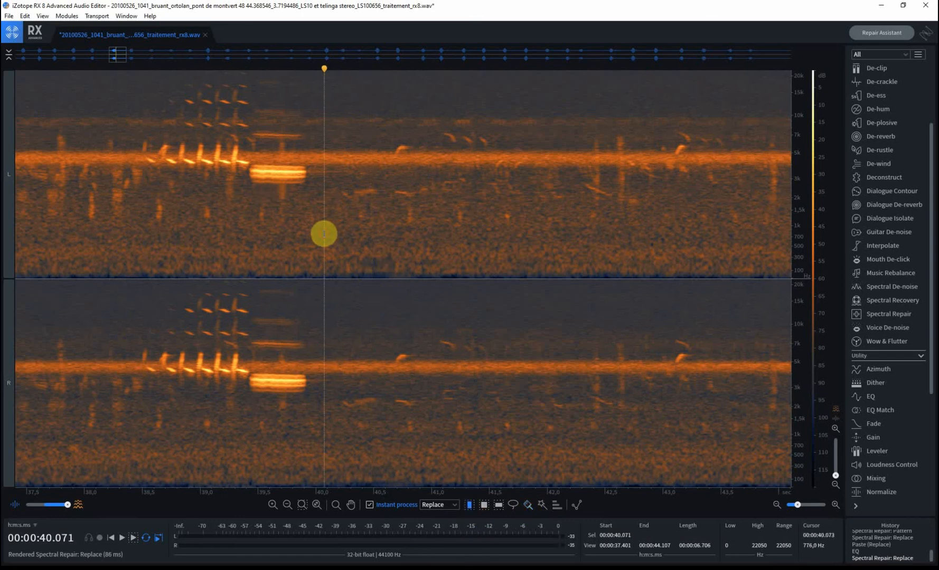
pyautogui.press('space')
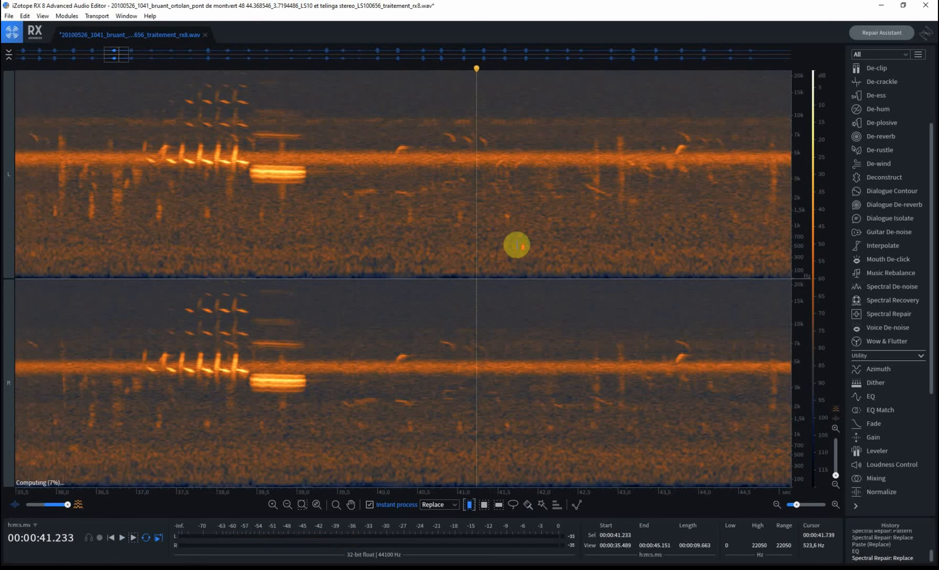
pyautogui.scroll(-4, 516, 243)
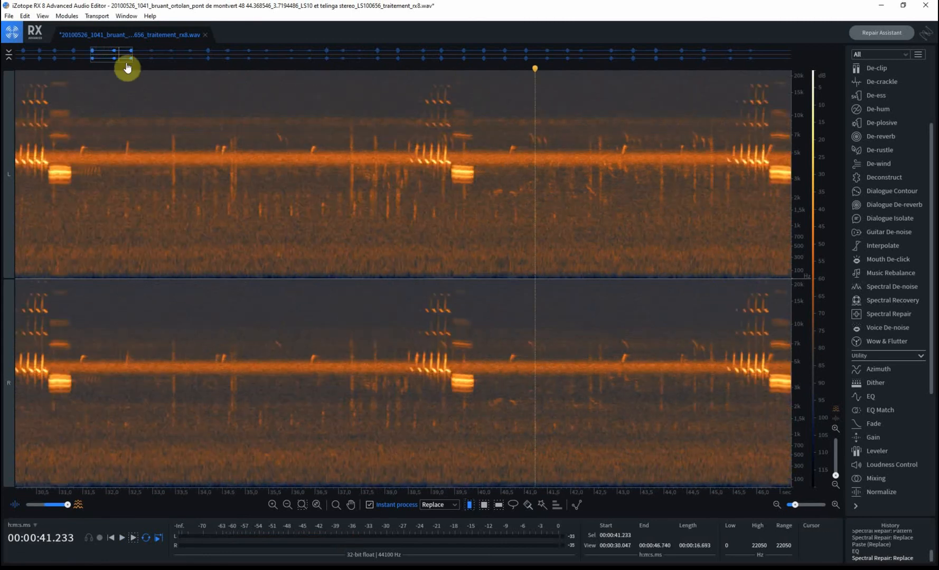
# Go to the section starting near 47 s and play it from about 48 s to listen for low-frequency noise
pyautogui.click(140, 58)
pyautogui.moveTo(142, 58); pyautogui.dragTo(149, 57)
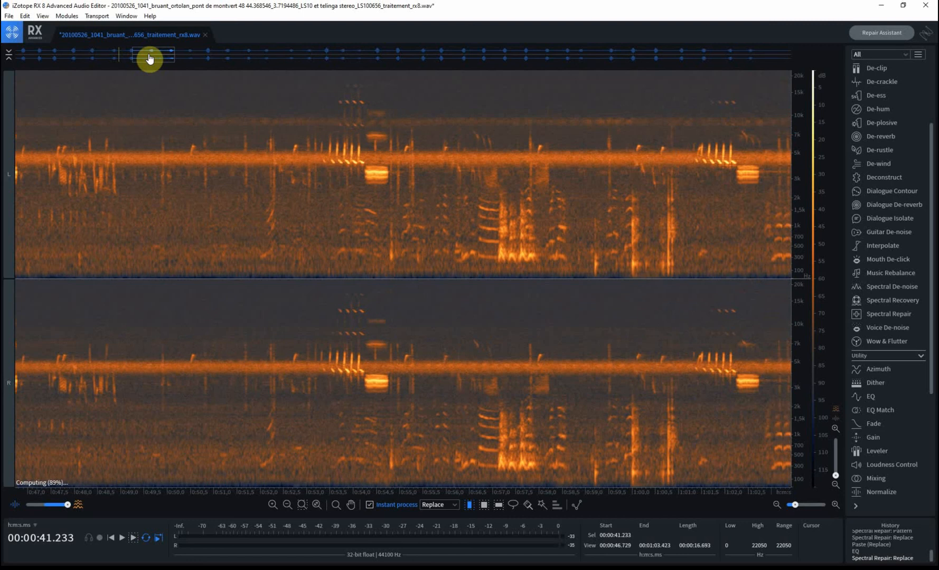
pyautogui.click(78, 250)
pyautogui.press('space')
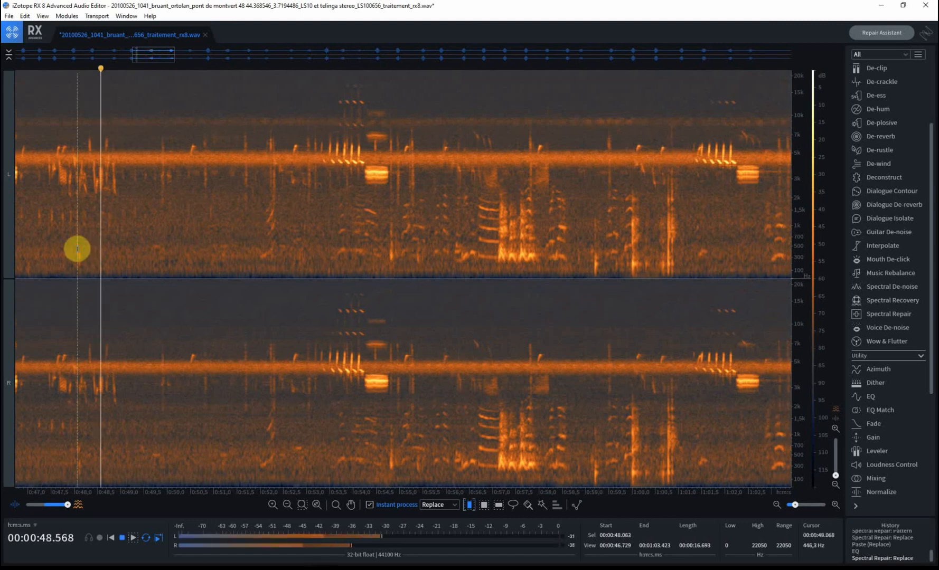
pyautogui.click(69, 248)
pyautogui.press('space')
pyautogui.press('space')
# Brush over the low-frequency noise at about 48.1 s with instant Replace processing
pyautogui.scroll(4, 69, 251)
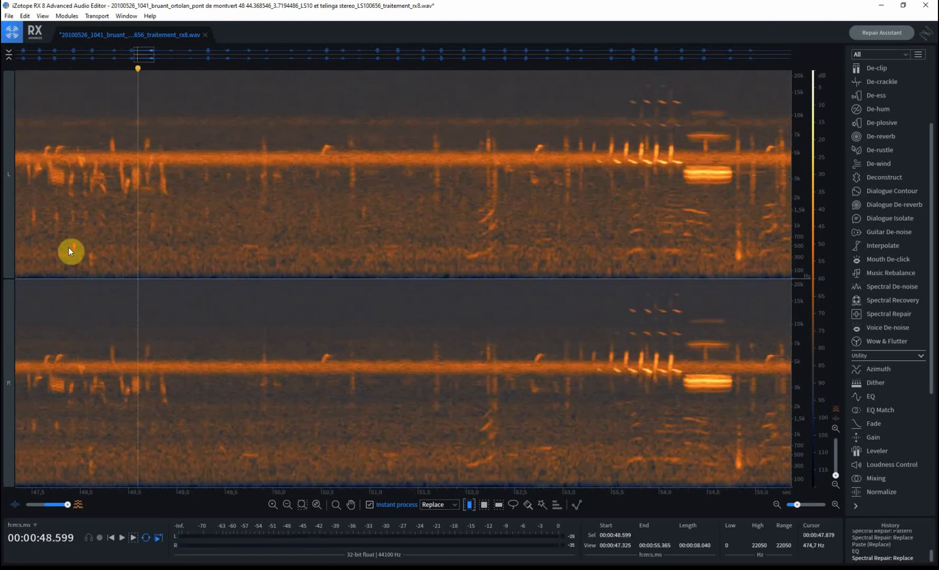
pyautogui.scroll(2, 90, 257)
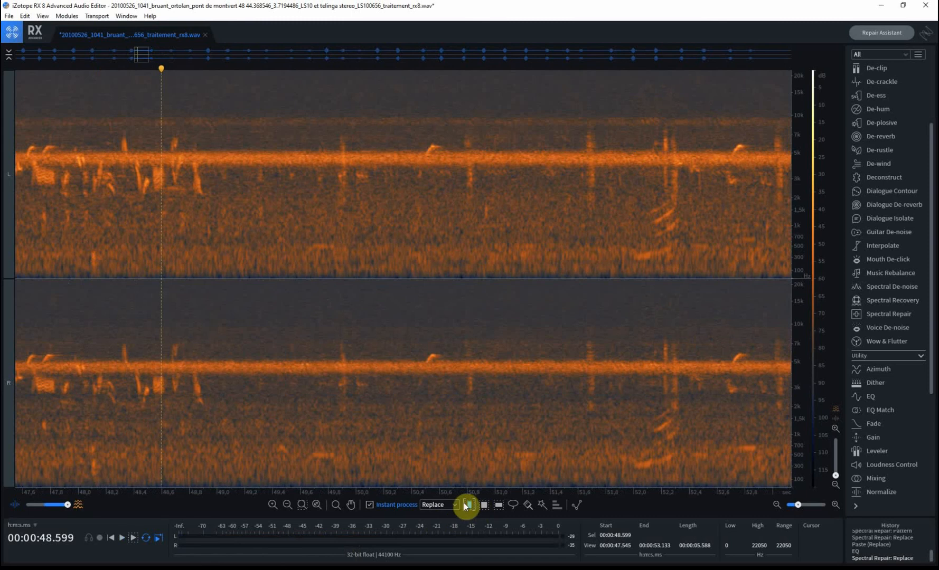
pyautogui.click(529, 505)
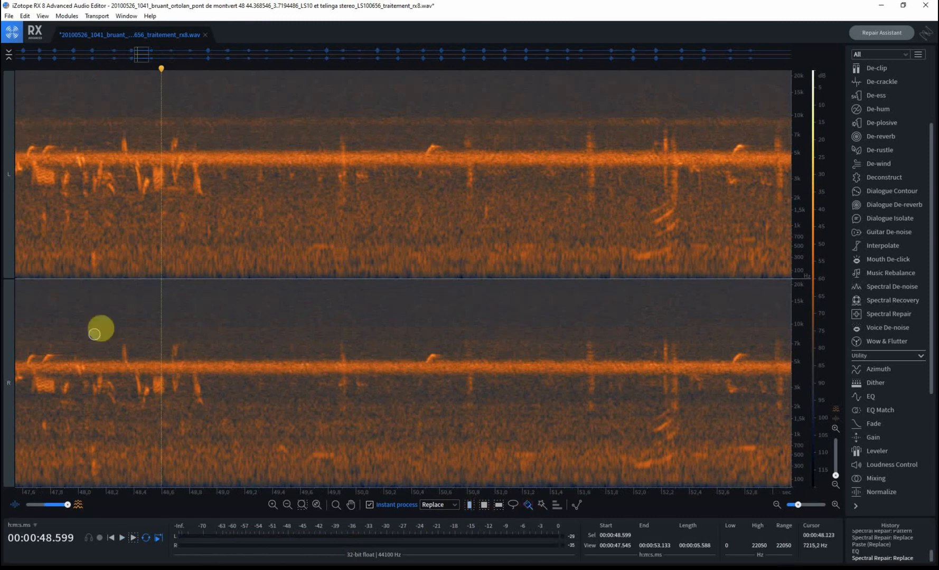
pyautogui.moveTo(99, 256); pyautogui.dragTo(92, 270)
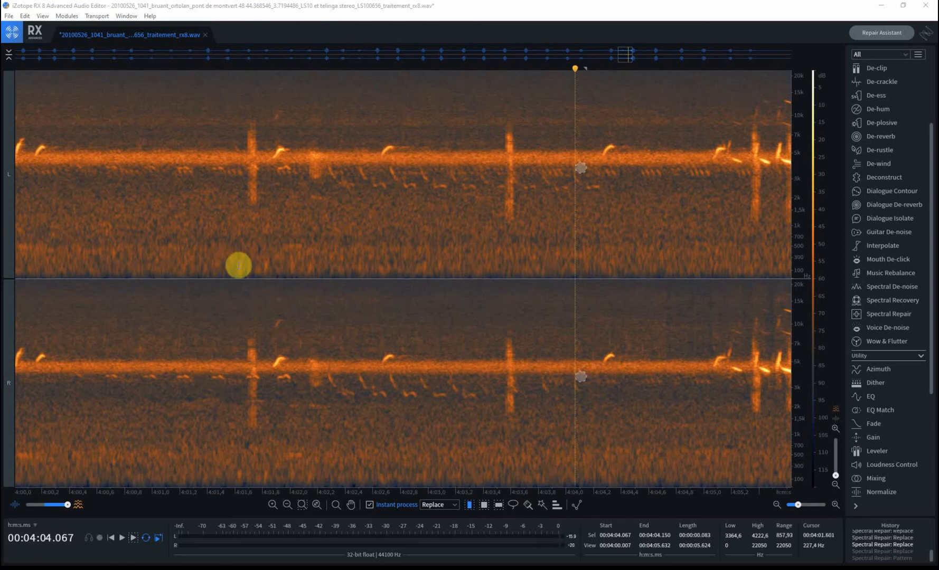
# Try brushing separate low-frequency patches below about 300 Hz at 4:01.6, 4:01.8 and 4:02.0 with instant Replace processing
pyautogui.click(528, 505)
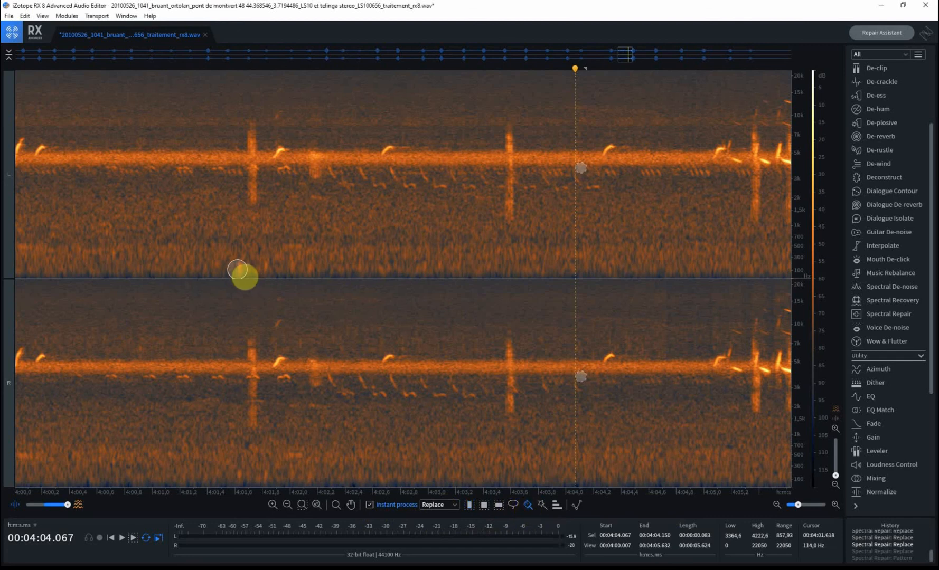
pyautogui.click(240, 266)
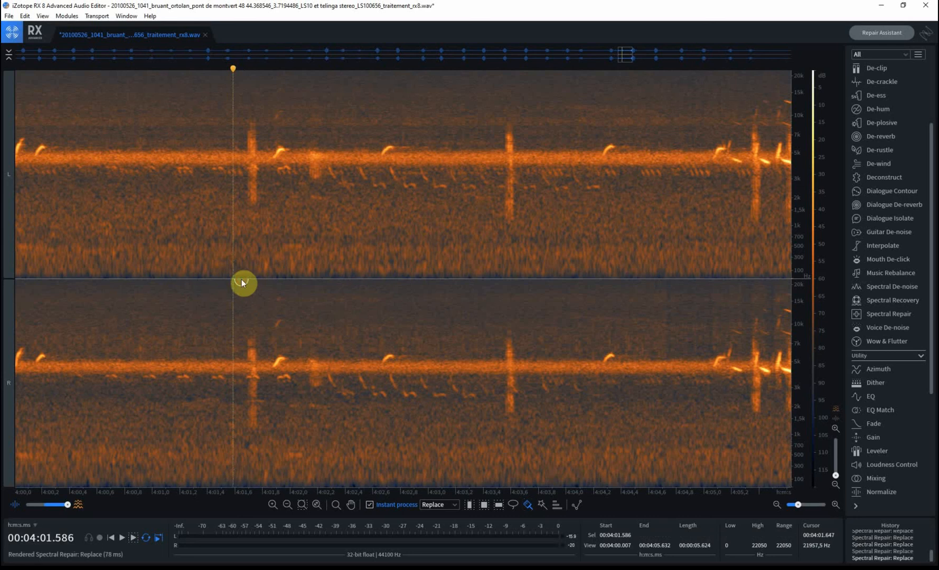
pyautogui.click(268, 267)
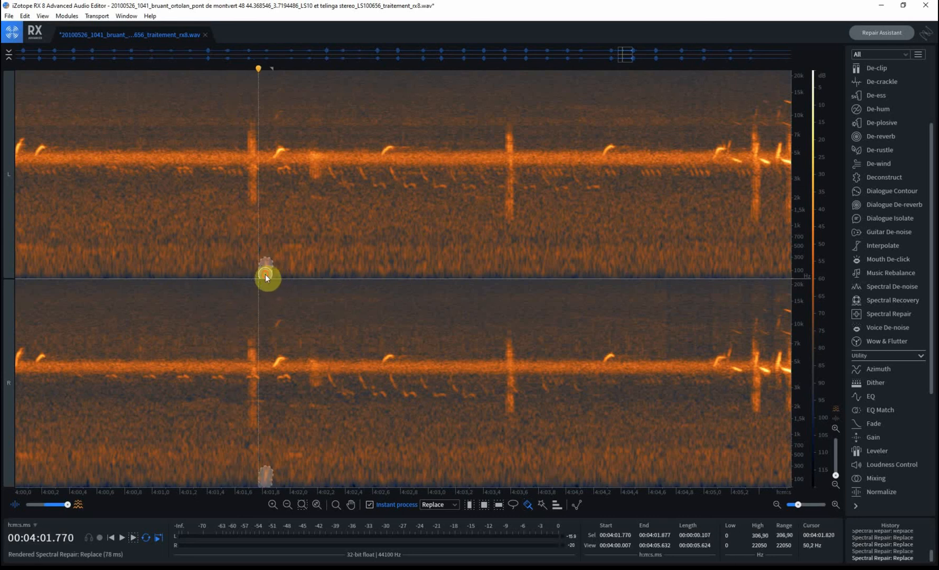
pyautogui.click(295, 258)
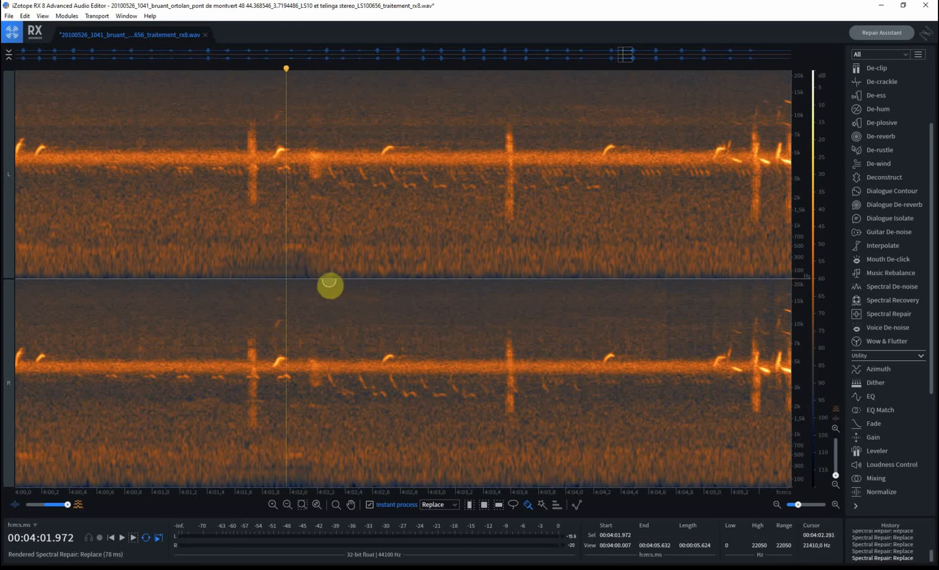
# Return to the time selection tool and play the brushed patches from 4:01.231
pyautogui.click(469, 509)
pyautogui.click(196, 263)
pyautogui.click(183, 244)
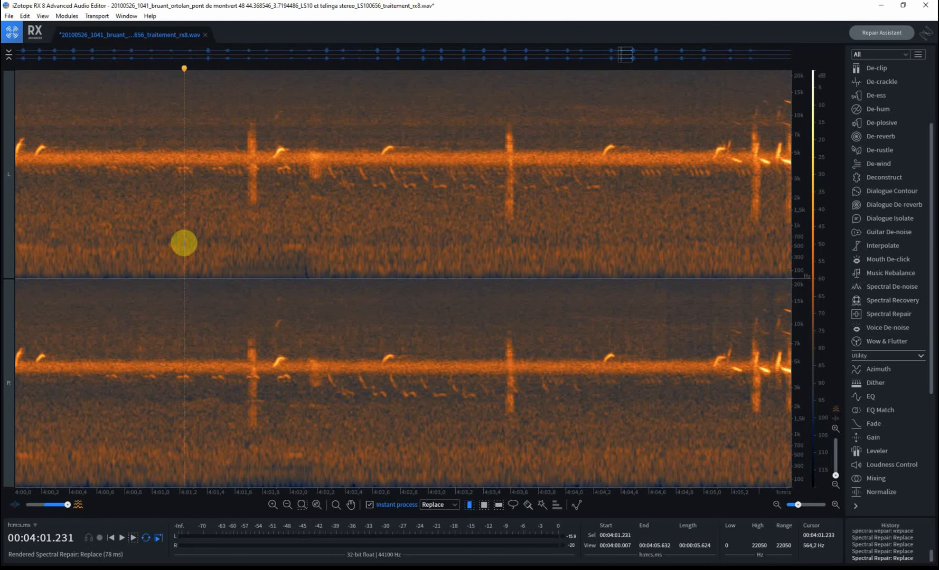
pyautogui.press('space')
pyautogui.press('space')
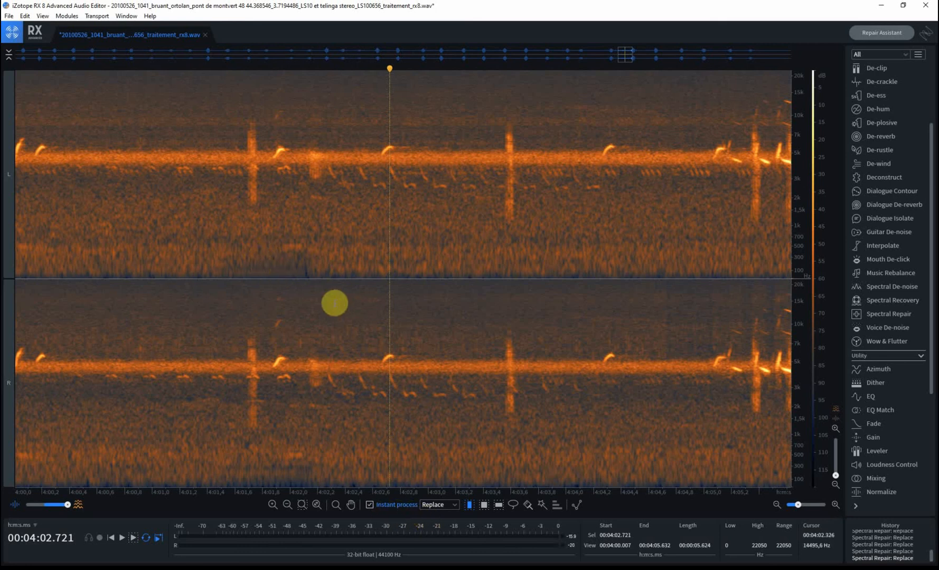
# Undo the three brushed Replace repairs near 4:01.6 to 4:02.0
pyautogui.hotkey('ctrl', 'z')
pyautogui.hotkey('ctrl', 'z')
pyautogui.hotkey('ctrl', 'z')
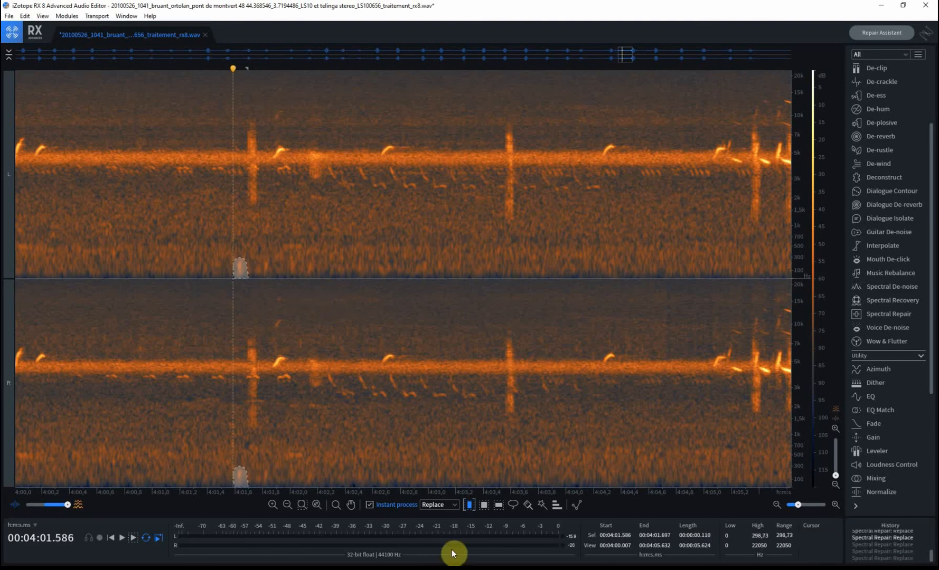
# Try brushing the low-frequency patch around 4:01.6 again with several overlapping instant Replace strokes
pyautogui.click(529, 505)
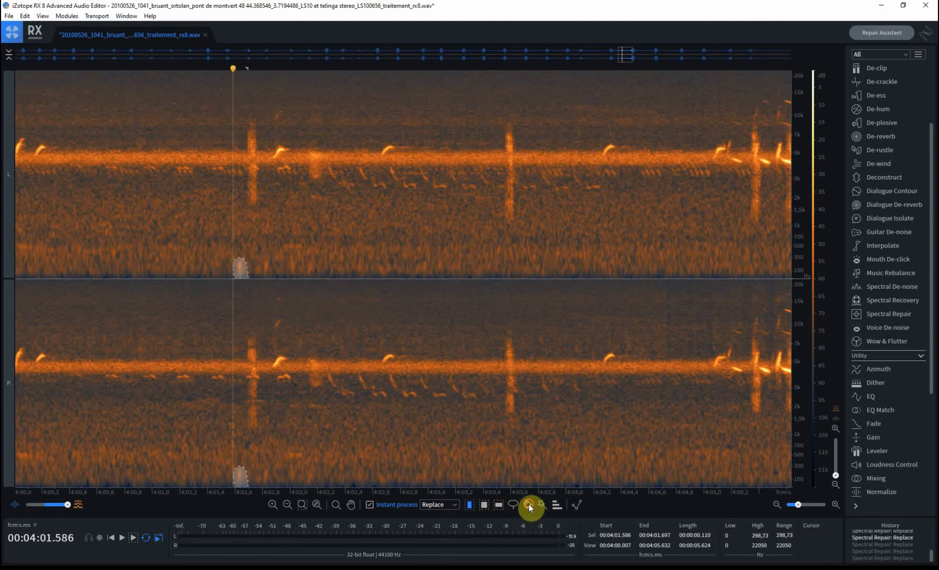
pyautogui.click(246, 265)
pyautogui.moveTo(246, 265); pyautogui.dragTo(244, 268)
pyautogui.click(259, 267)
pyautogui.click(242, 266)
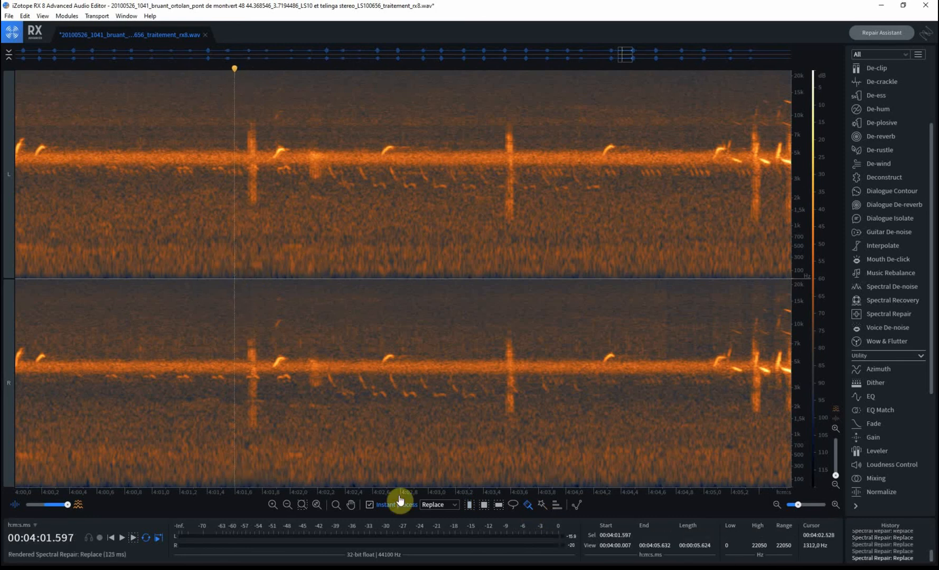
# Turn off instant processing and undo the latest brushed Replace repairs
pyautogui.click(370, 506)
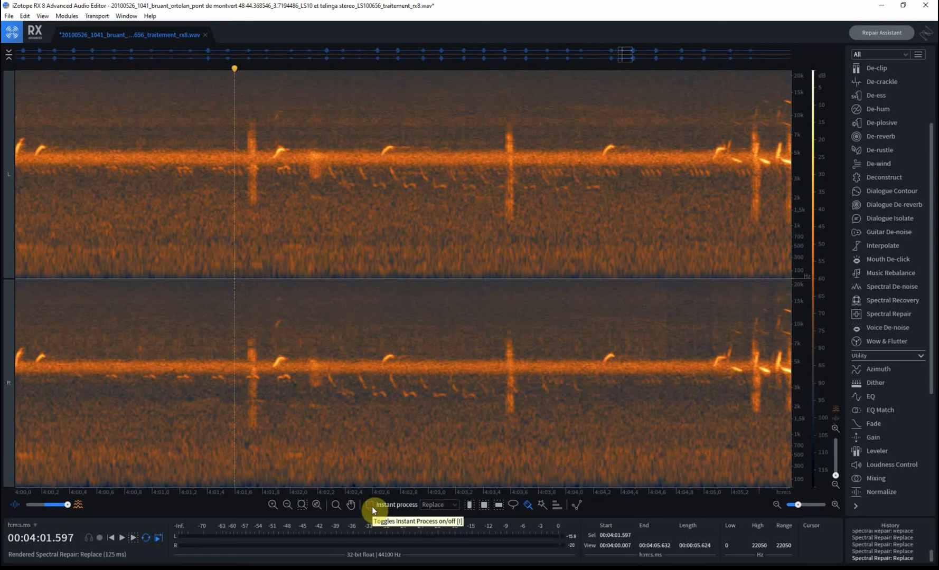
pyautogui.hotkey('ctrl', 'z')
pyautogui.hotkey('ctrl', 'z')
pyautogui.hotkey('ctrl', 'z')
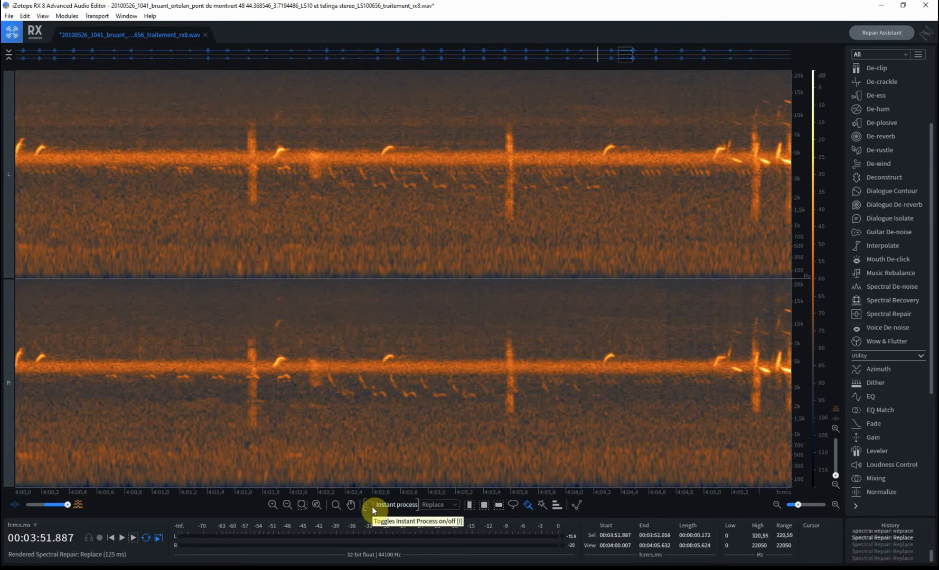
# Brush one continuous selection over the low frequencies up to about 384 Hz from 4:01.576 to 4:02.206, and open Spectral Repair
pyautogui.moveTo(239, 261)
pyautogui.mouseDown()
pyautogui.moveTo(242, 269)
pyautogui.moveTo(307, 272)
pyautogui.moveTo(246, 264)
pyautogui.moveTo(257, 258)
pyautogui.mouseUp()
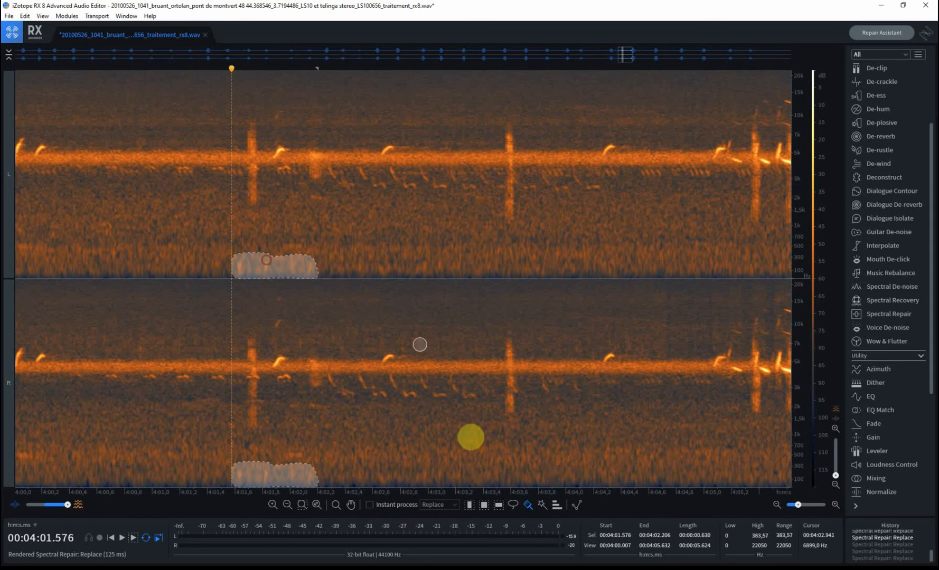
pyautogui.click(886, 311)
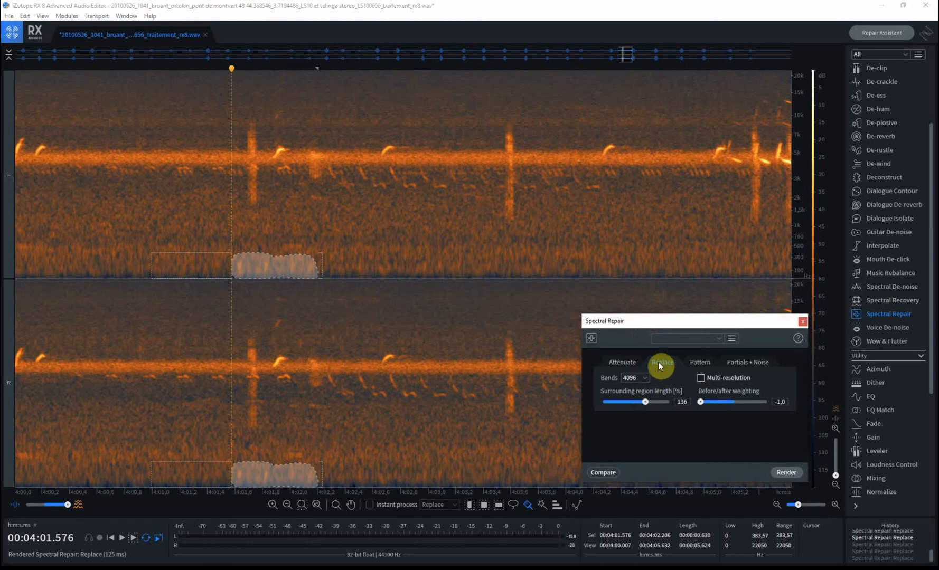
# Try rendering the selection in Replace mode with a surrounding region length of 166% and before/after weighting of -0.1
pyautogui.moveTo(641, 402)
pyautogui.mouseDown()
pyautogui.moveTo(630, 402)
pyautogui.moveTo(654, 402)
pyautogui.mouseUp()
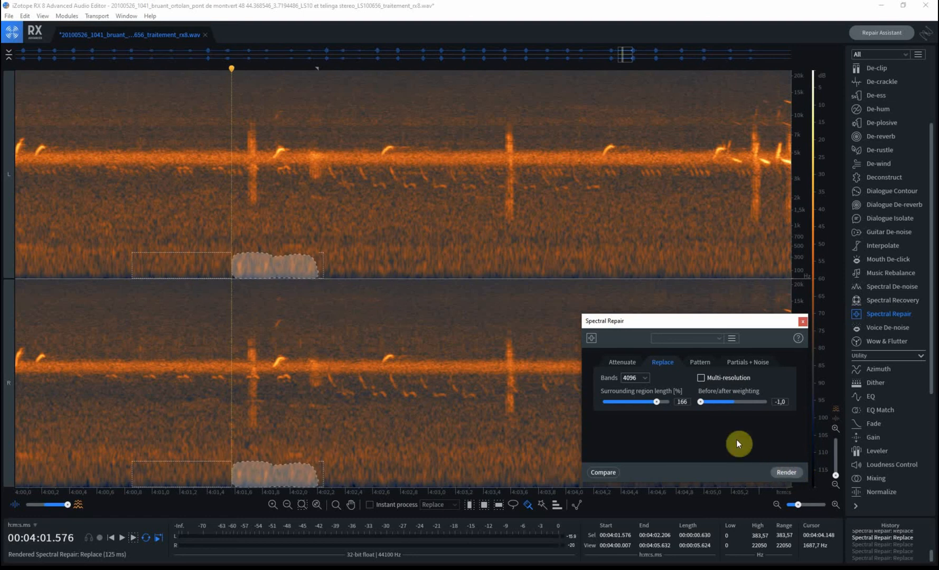
pyautogui.moveTo(701, 402); pyautogui.dragTo(726, 402)
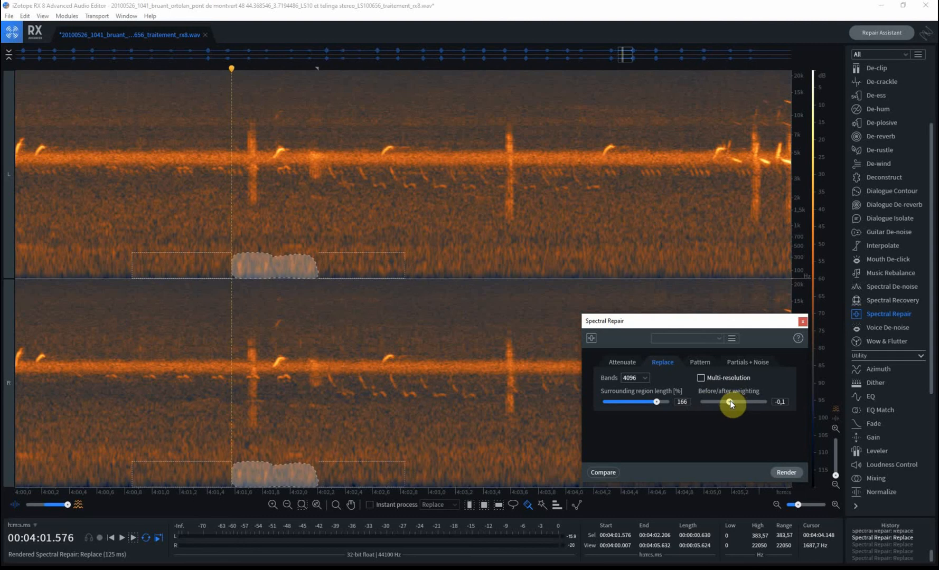
pyautogui.click(786, 473)
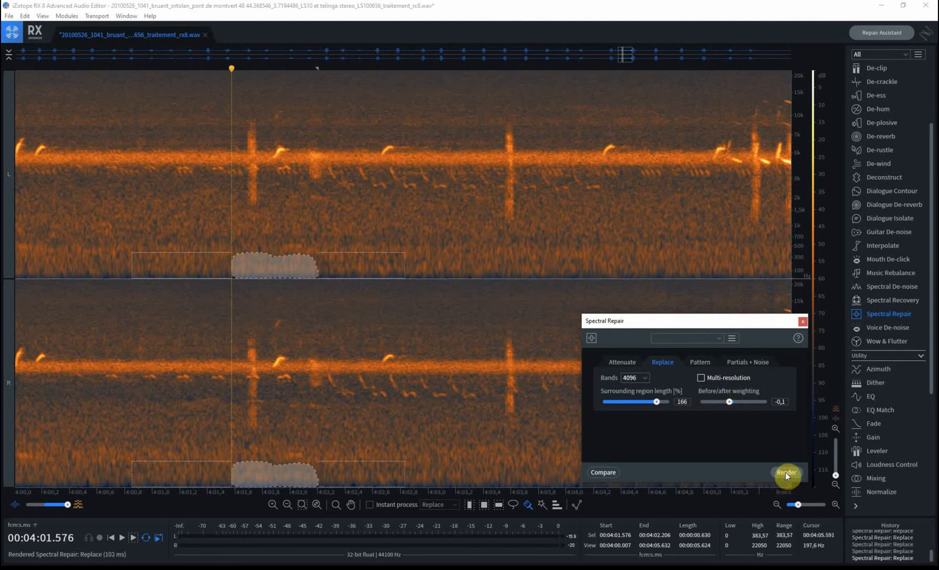
# Play the Replace result from 4:00.672 with the time selection tool, and undo that render
pyautogui.click(467, 506)
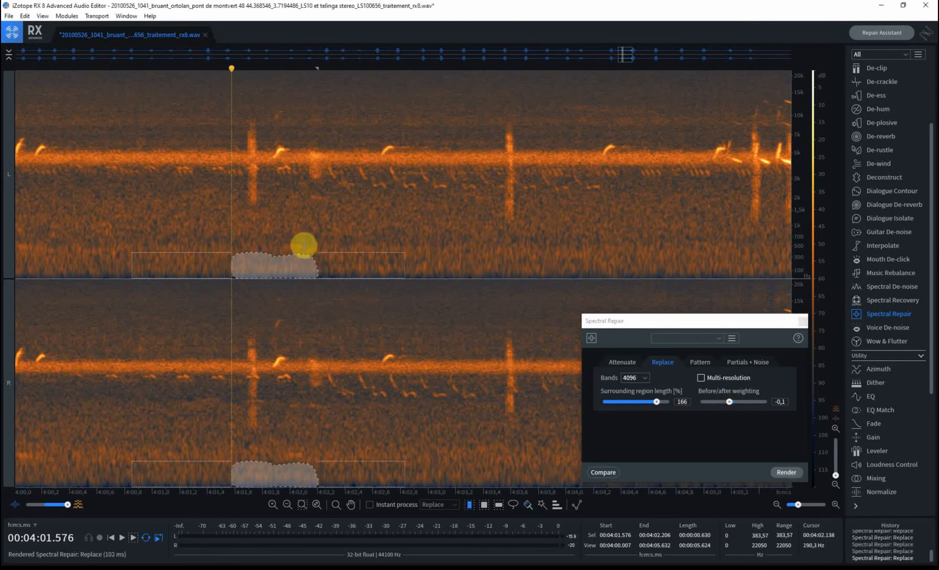
pyautogui.click(108, 236)
pyautogui.press('space')
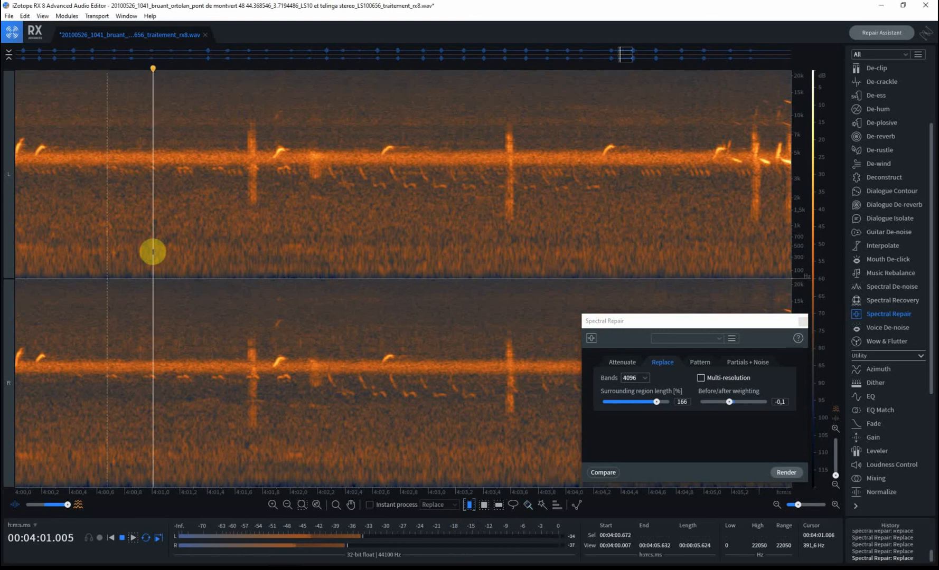
pyautogui.press('space')
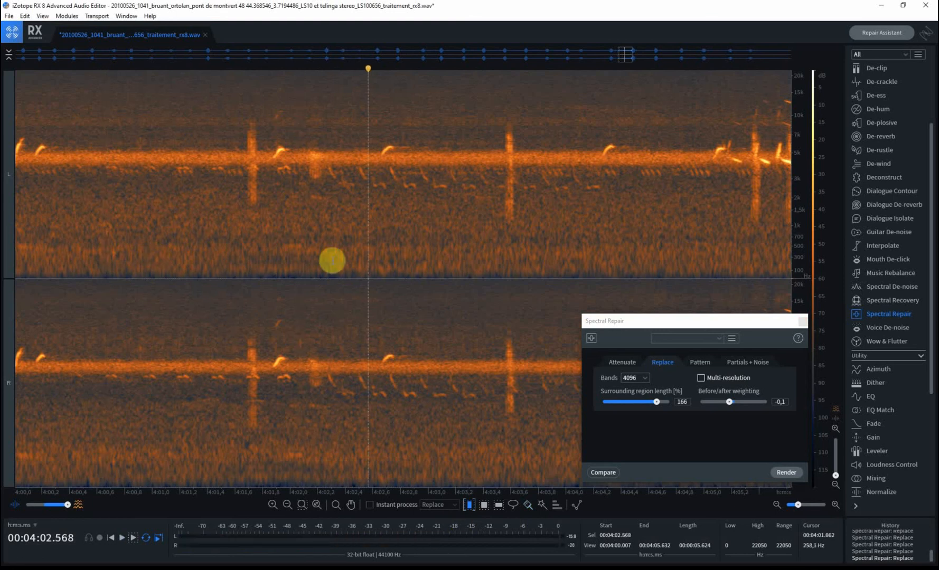
pyautogui.hotkey('ctrl', 'z')
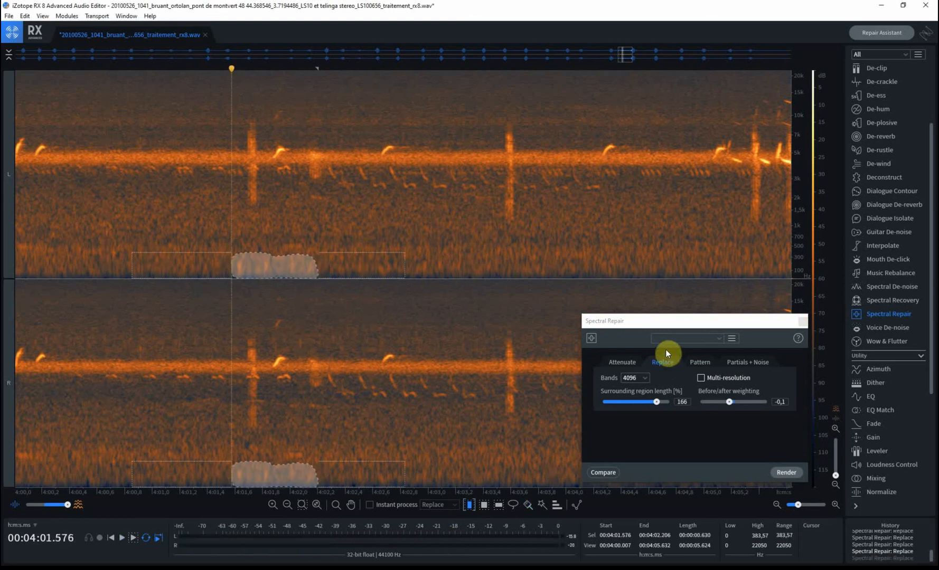
# Render the low-frequency selection in Pattern mode with a surrounding region length of 182% and a pattern search range of 3.0 s
pyautogui.click(701, 362)
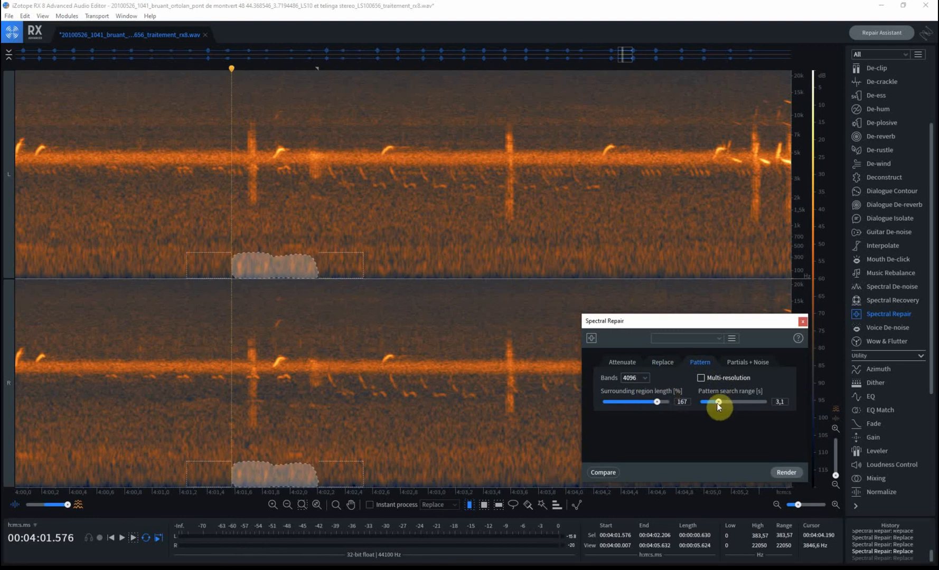
pyautogui.moveTo(718, 403); pyautogui.dragTo(717, 402)
pyautogui.moveTo(657, 405); pyautogui.dragTo(664, 405)
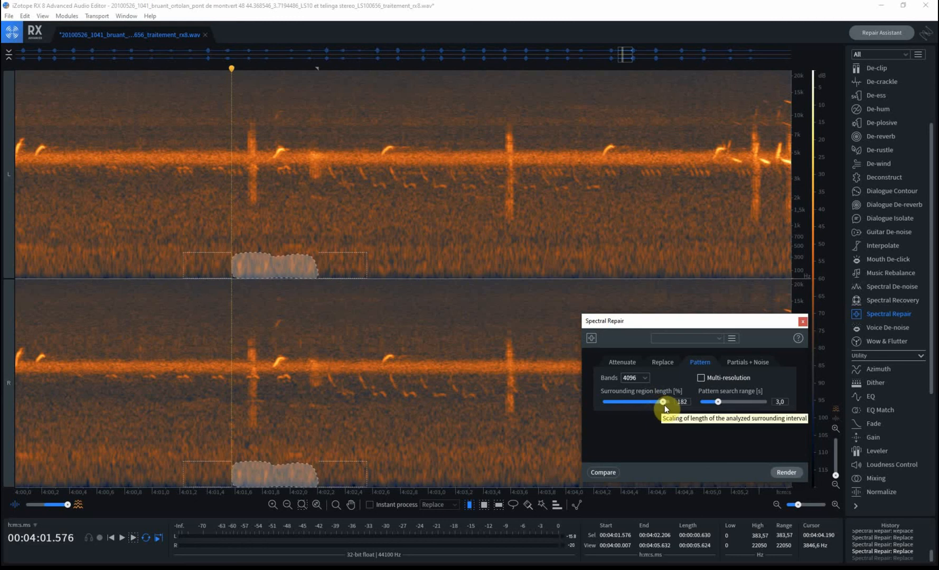
pyautogui.click(777, 471)
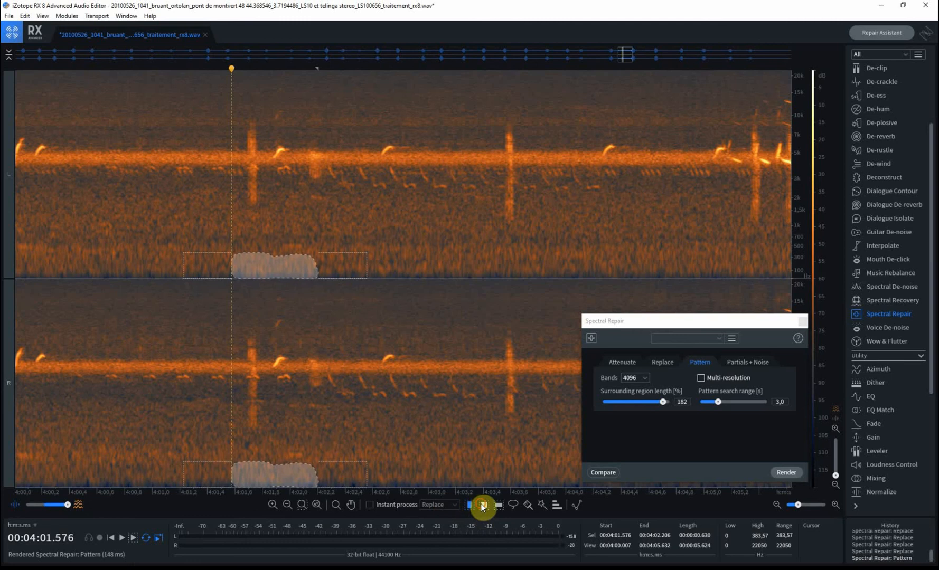
# Play the Pattern repair from 4:00.647 to check it, and close Spectral Repair
pyautogui.click(89, 245)
pyautogui.click(104, 218)
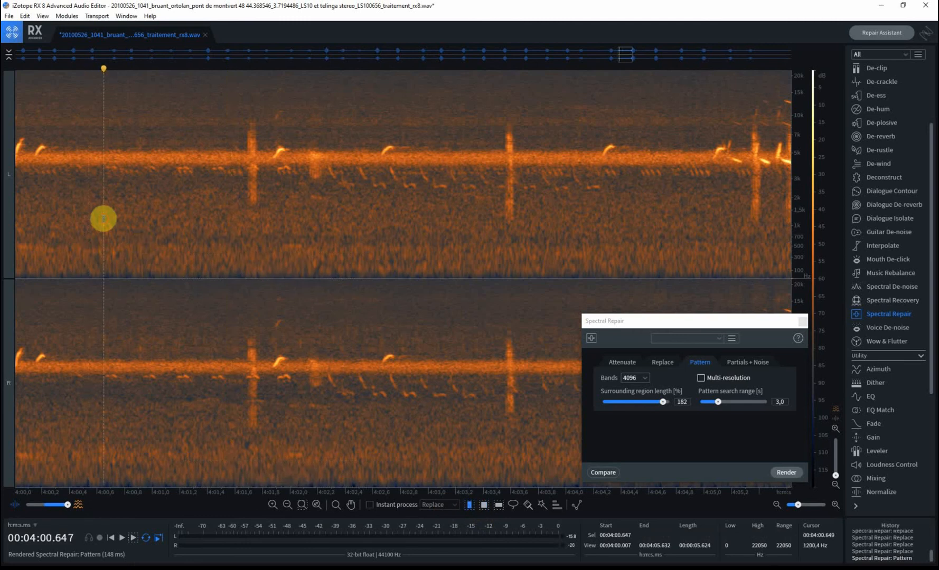
pyautogui.press('space')
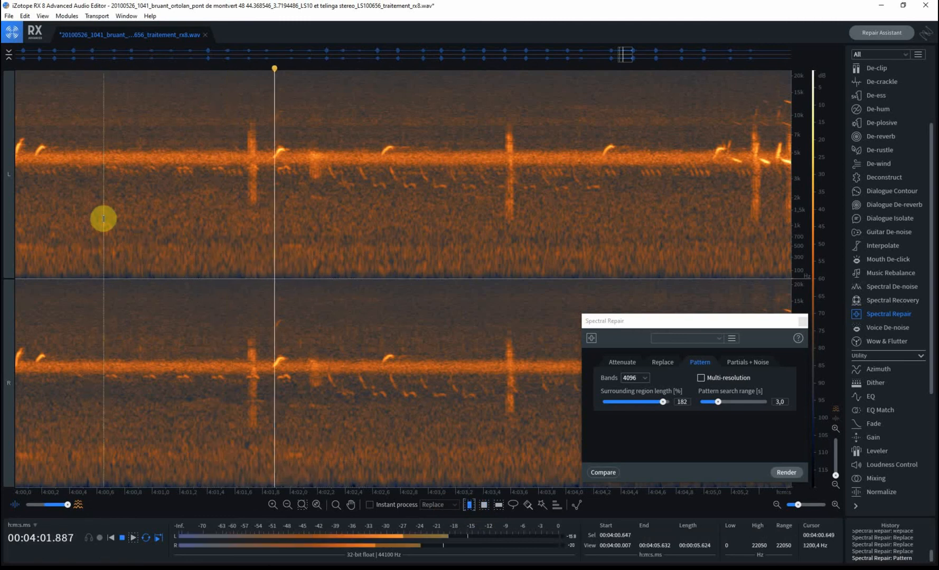
pyautogui.press('space')
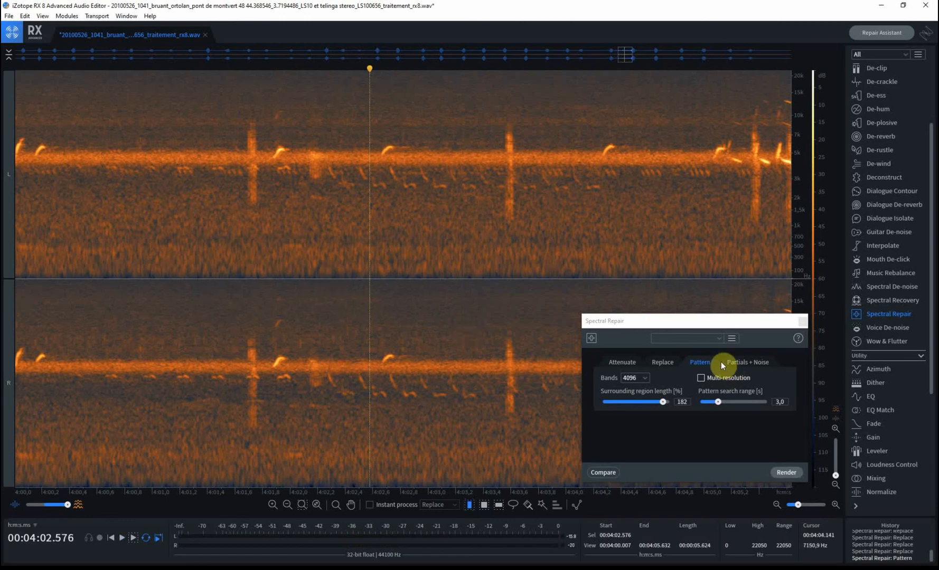
pyautogui.click(802, 322)
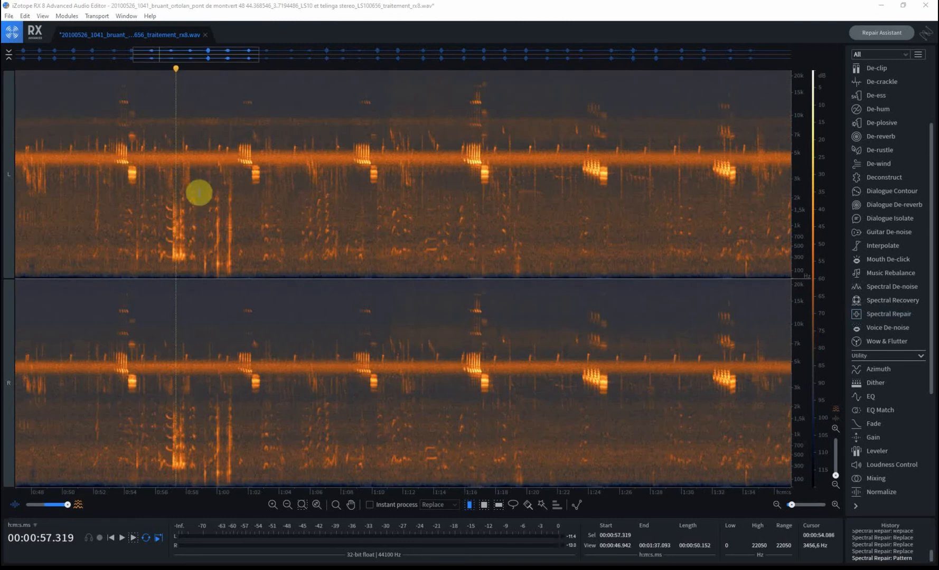
# Examine the low-frequency noises between about 52 s and 1:00 in a wide time view
pyautogui.click(92, 205)
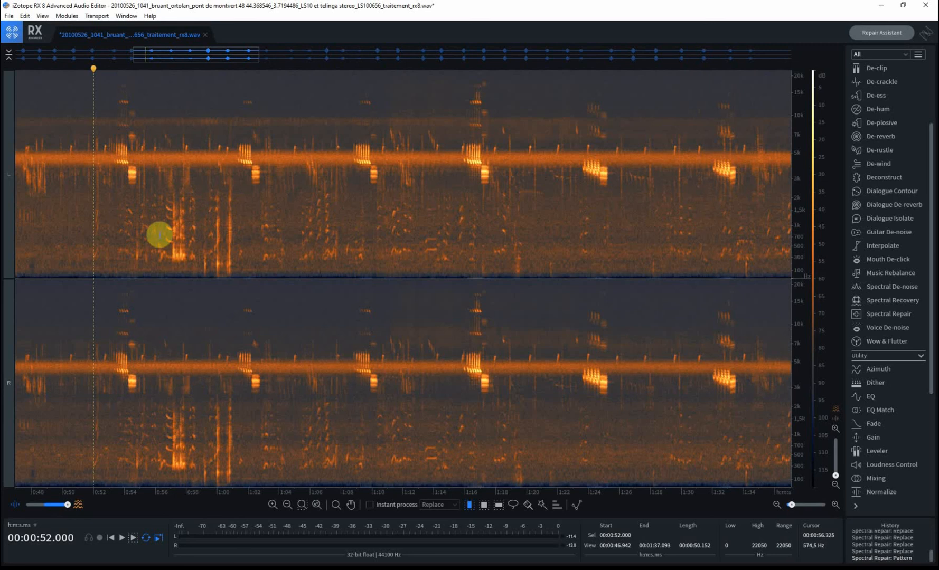
pyautogui.click(172, 226)
pyautogui.click(224, 214)
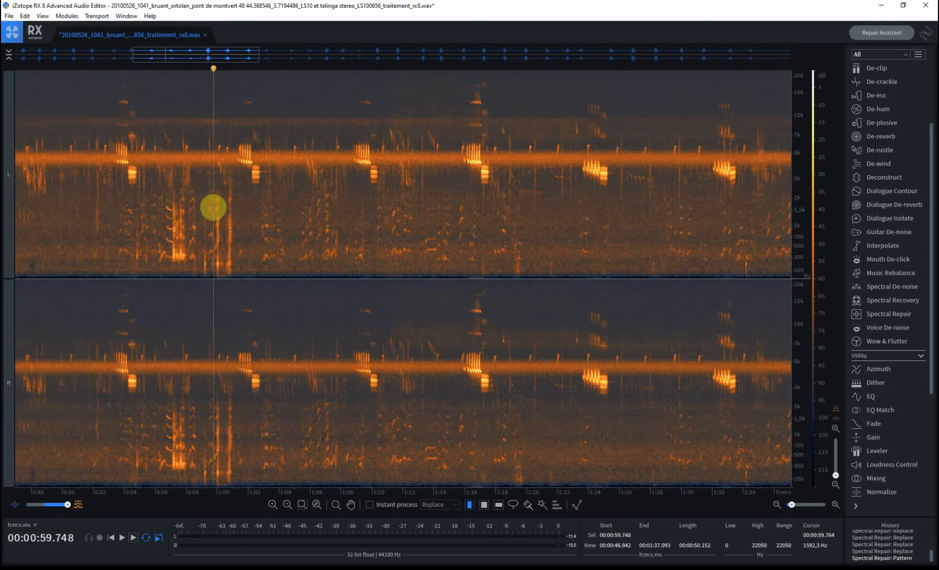
# Set up Dialogue Isolate with the Reduce Dialogue preset and dialogue gain at -Inf, and close it without rendering
pyautogui.click(63, 209)
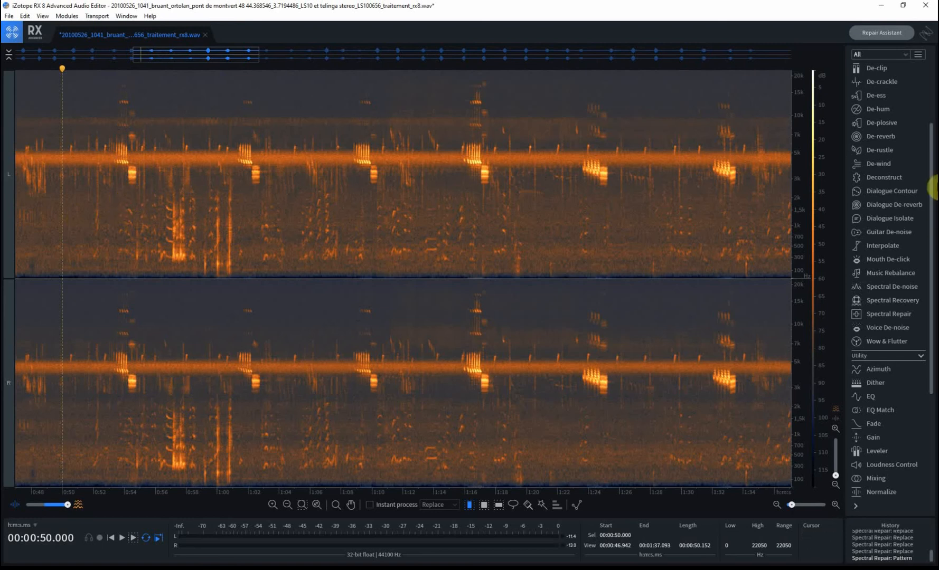
pyautogui.click(881, 219)
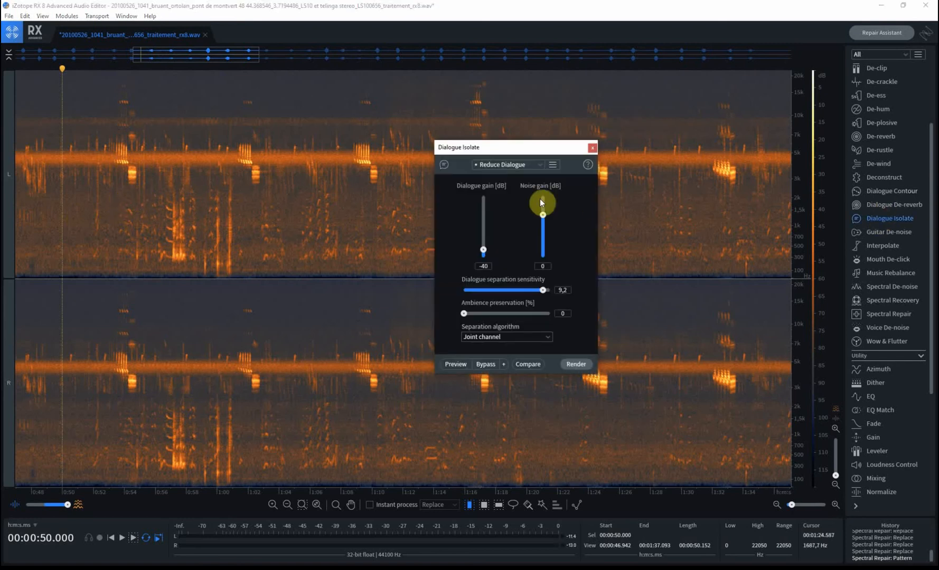
pyautogui.click(540, 164)
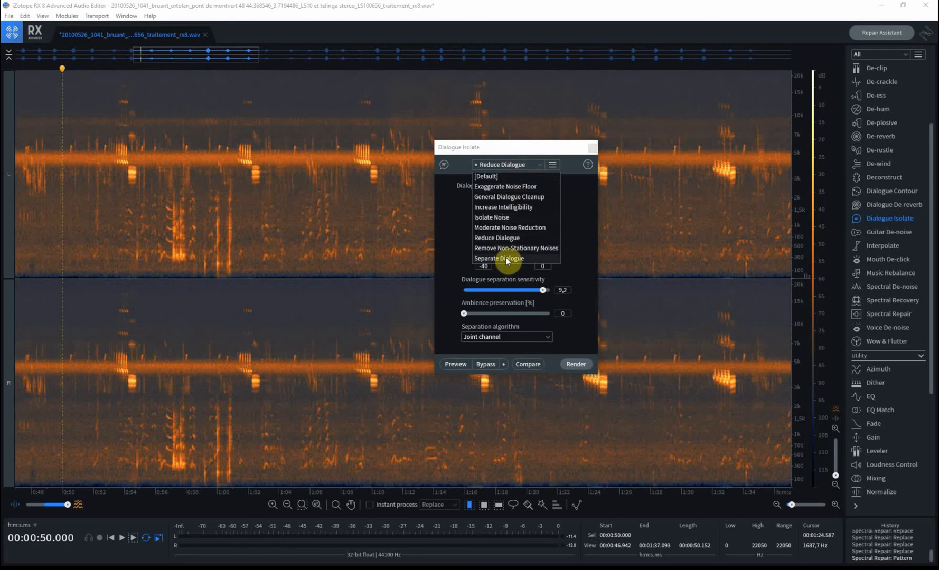
pyautogui.click(496, 238)
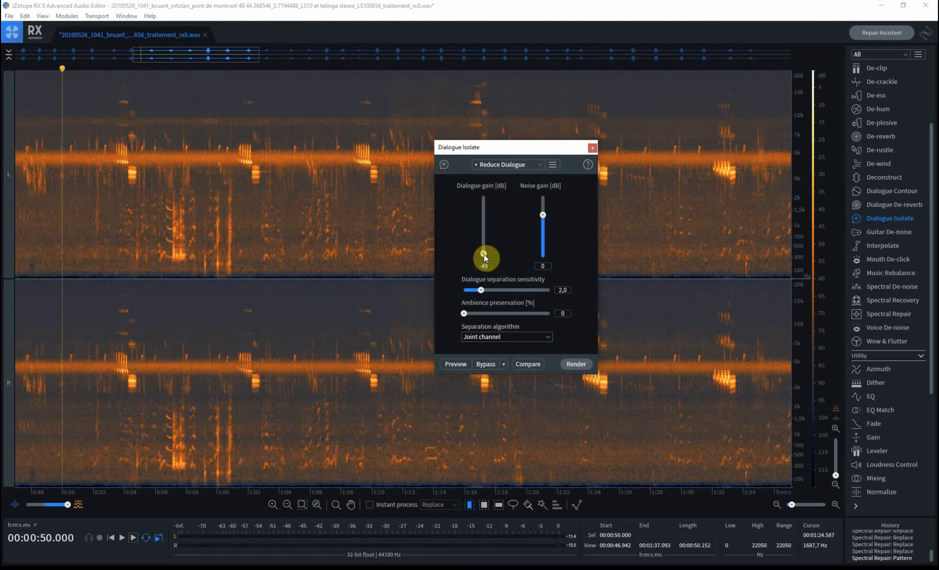
pyautogui.moveTo(483, 255); pyautogui.dragTo(486, 262)
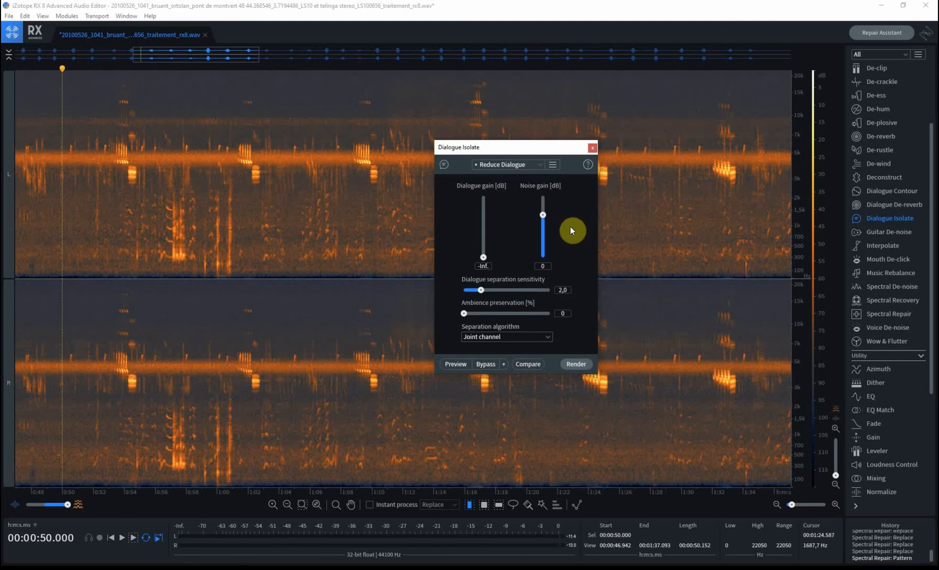
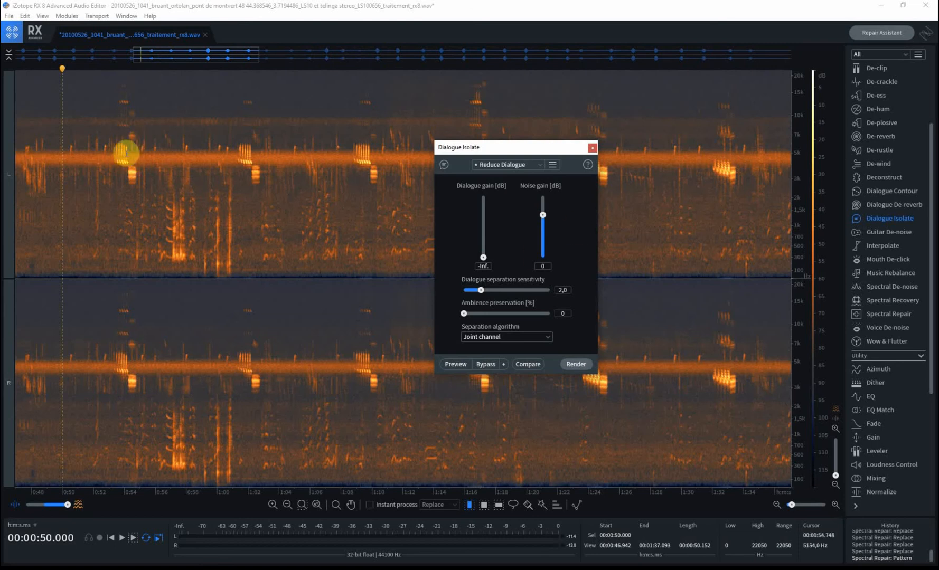
pyautogui.click(593, 148)
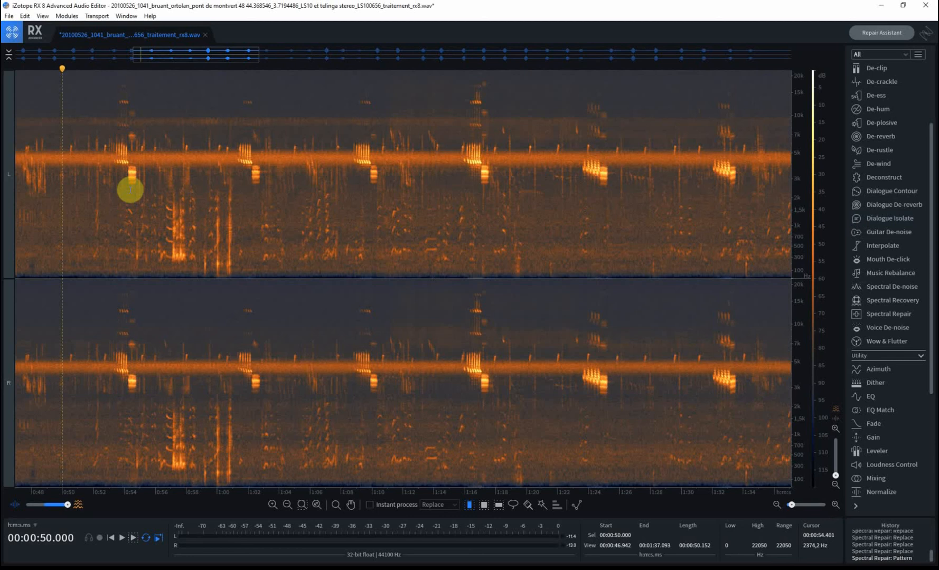
# Copy a clean low-frequency patch from 21.568 s to 27.324 s, below 2662.7 Hz, using a time-frequency selection
pyautogui.scroll(3, 130, 224)
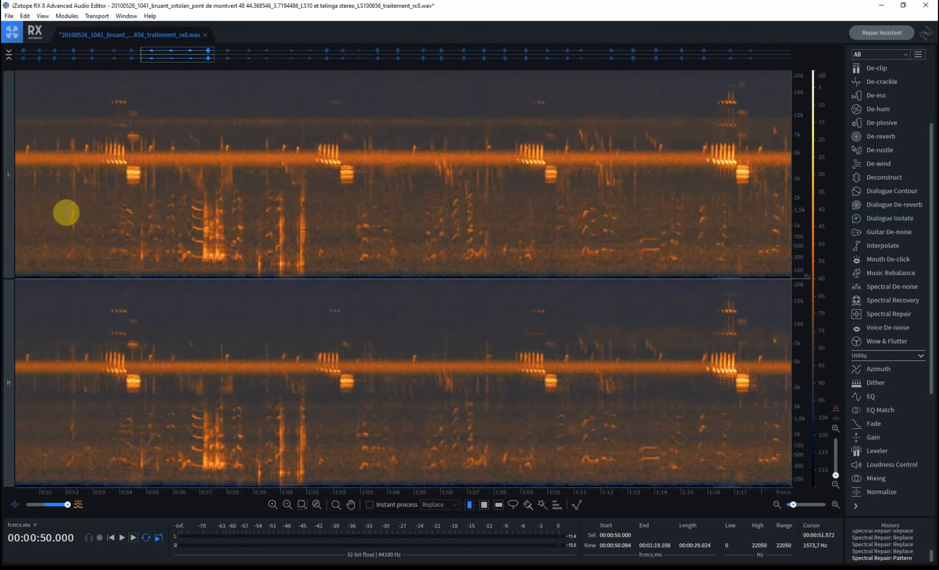
pyautogui.scroll(-3, 140, 227)
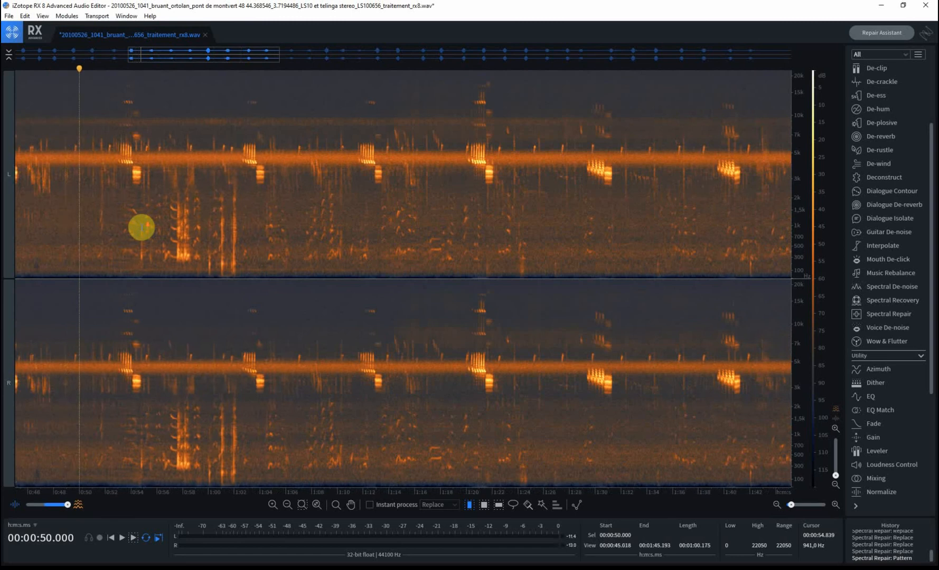
pyautogui.hscroll(-2, 141, 226)
pyautogui.hscroll(-3, 46, 210)
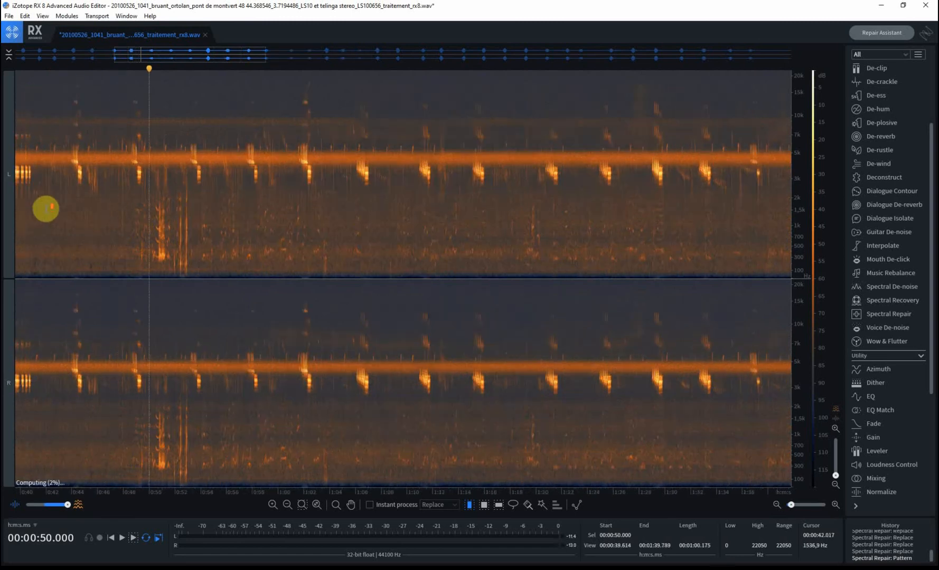
pyautogui.scroll(4, 65, 214)
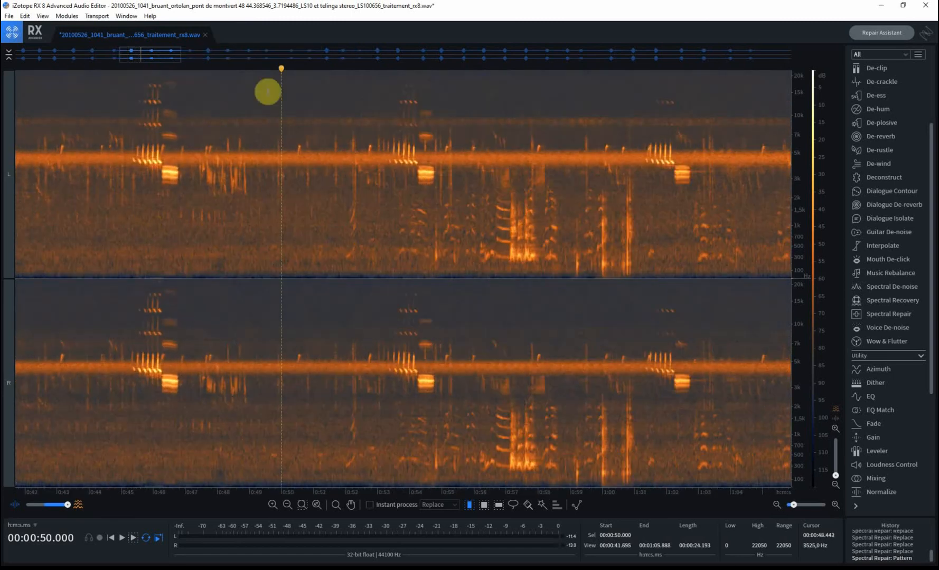
pyautogui.moveTo(148, 58); pyautogui.dragTo(102, 76)
pyautogui.scroll(-3, 317, 147)
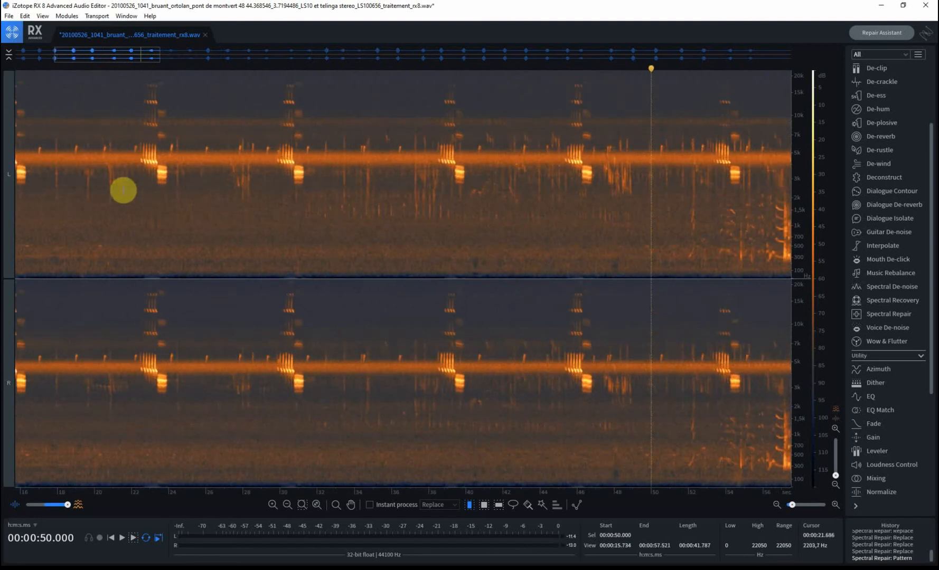
pyautogui.click(484, 505)
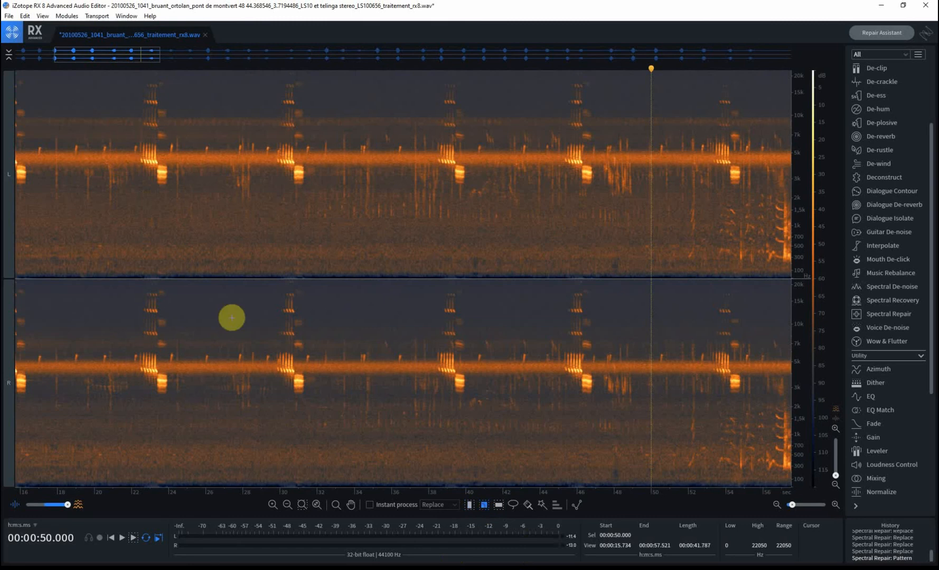
pyautogui.moveTo(122, 183); pyautogui.dragTo(212, 214)
pyautogui.click(215, 212)
pyautogui.moveTo(125, 184); pyautogui.dragTo(194, 228)
pyautogui.click(214, 205)
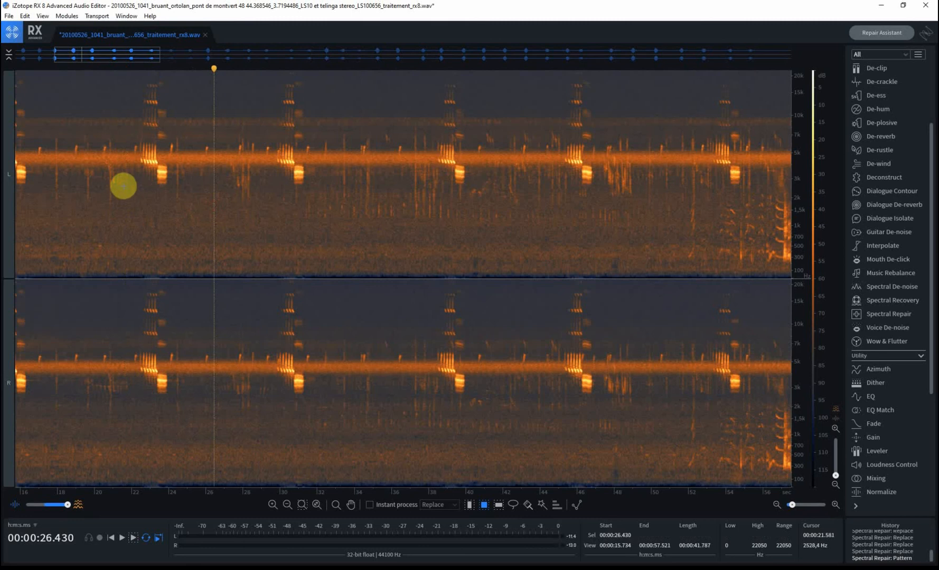
pyautogui.moveTo(123, 185); pyautogui.dragTo(231, 279)
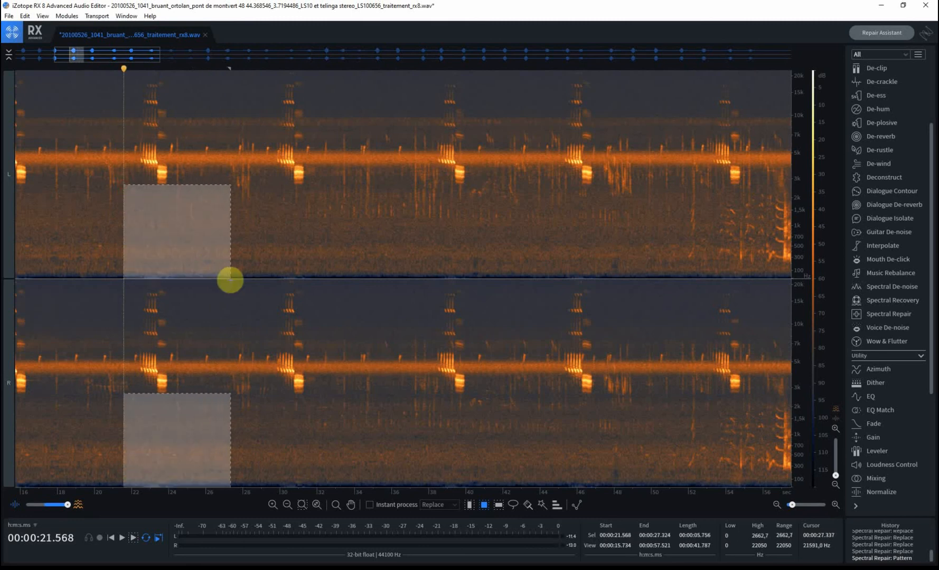
pyautogui.hotkey('ctrl', 'c')
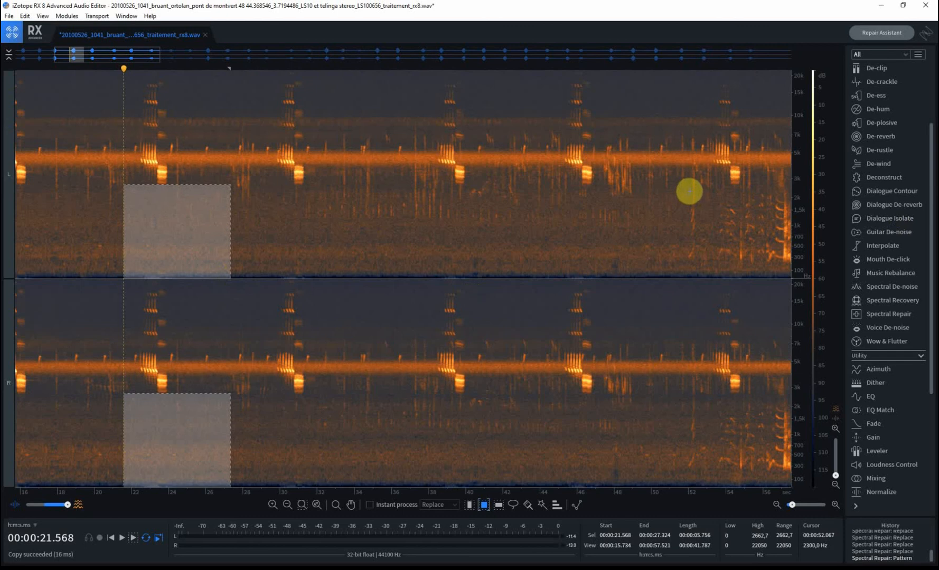
# Paste the clean patch over the low-frequency noises at 52.000 s, 57.573 s and 1:03.197
pyautogui.click(689, 189)
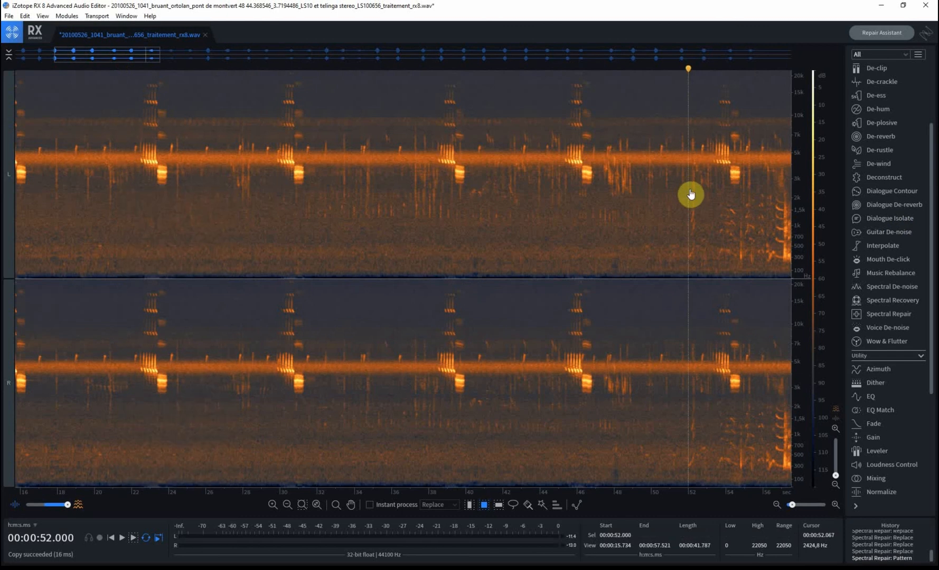
pyautogui.hotkey('ctrl', 'v')
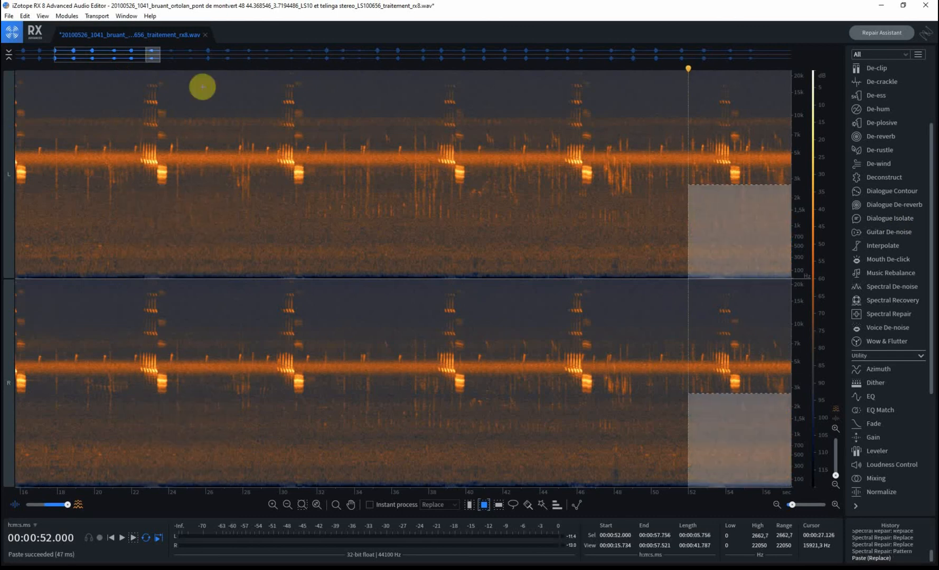
pyautogui.moveTo(133, 55); pyautogui.dragTo(210, 55)
pyautogui.click(325, 178)
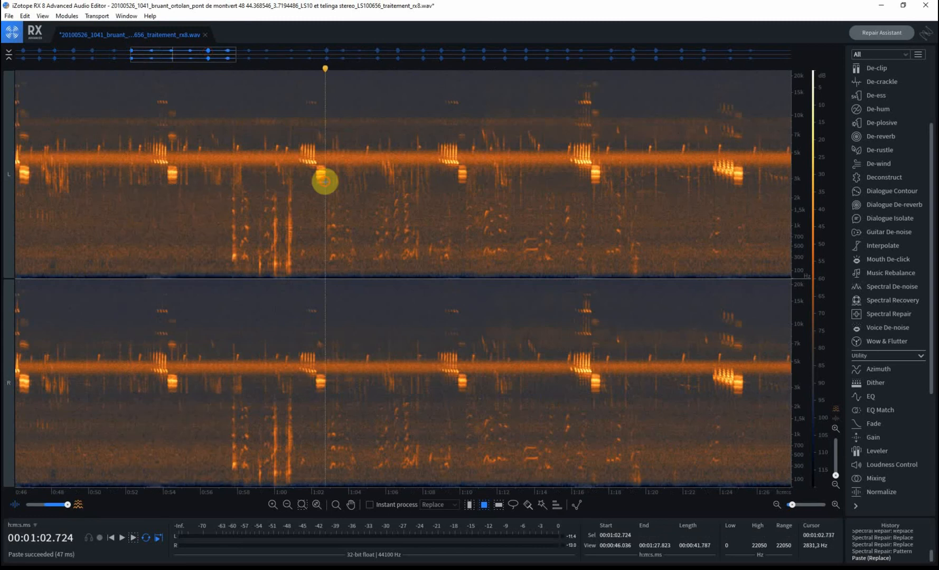
pyautogui.click(229, 183)
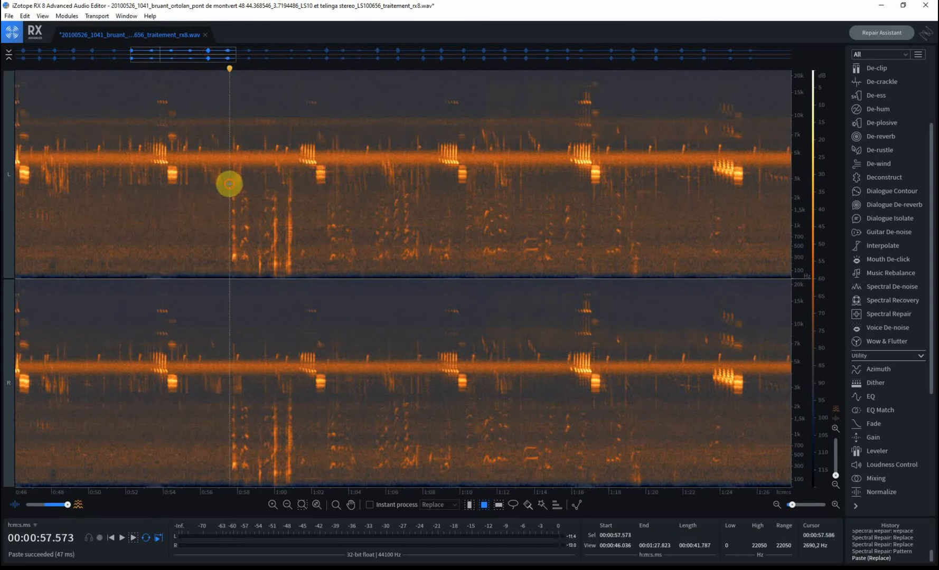
pyautogui.hotkey('ctrl', 'v')
pyautogui.click(368, 203)
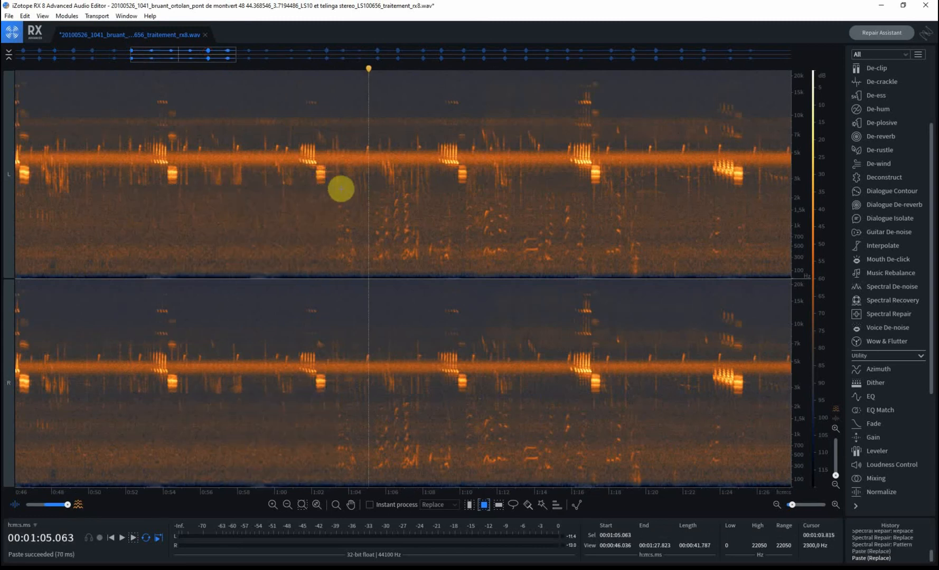
pyautogui.click(334, 185)
pyautogui.hotkey('ctrl', 'v')
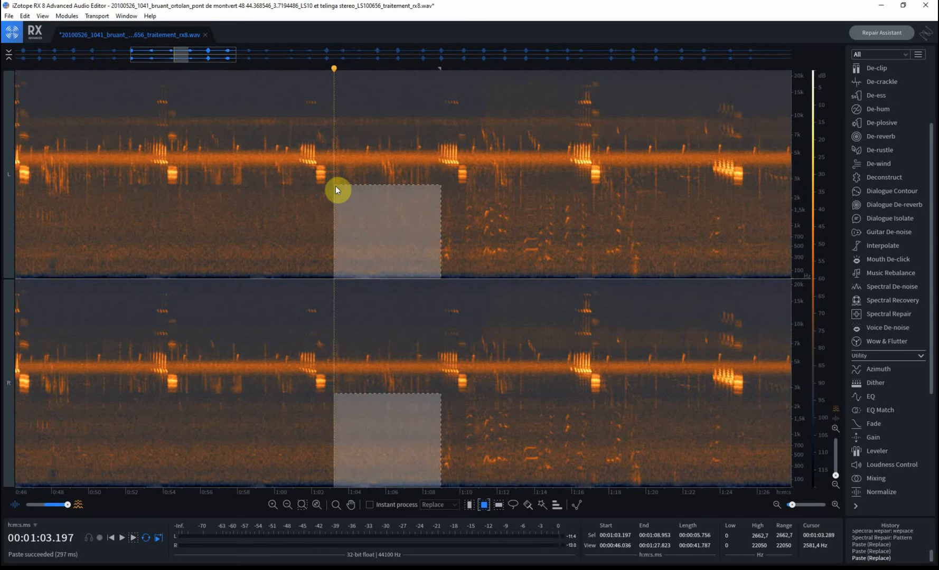
pyautogui.click(511, 226)
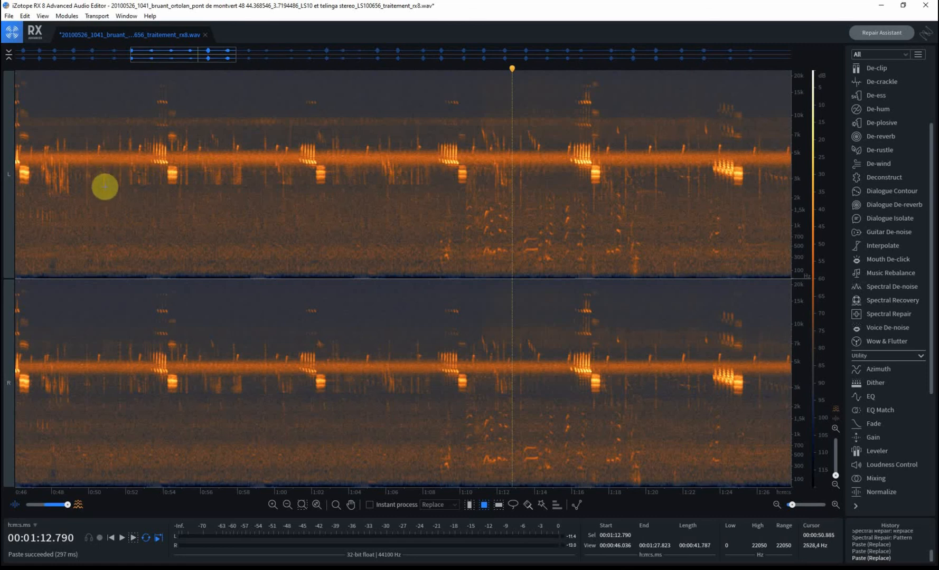
# Play the patched passage from 46.903 s to check the pasted background
pyautogui.click(159, 199)
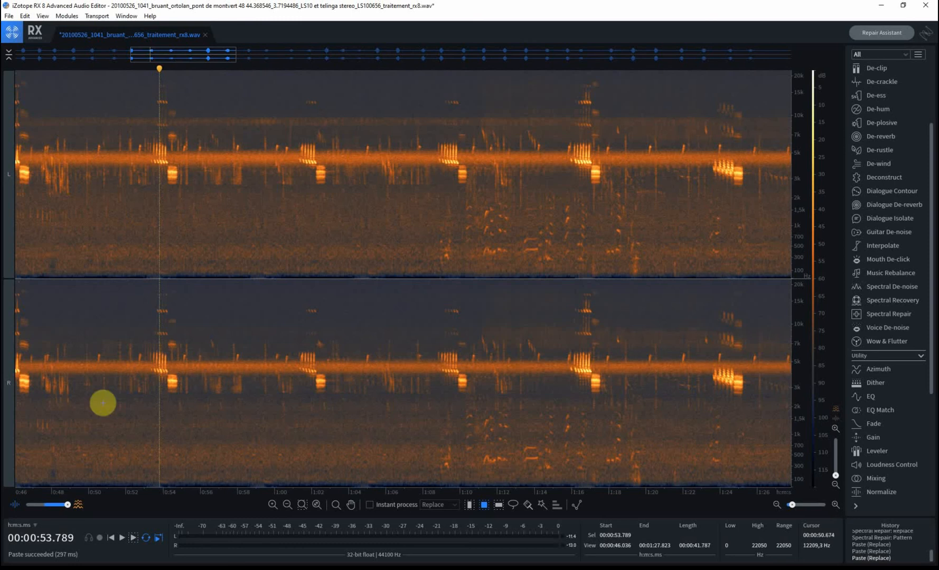
pyautogui.click(31, 150)
pyautogui.press('space')
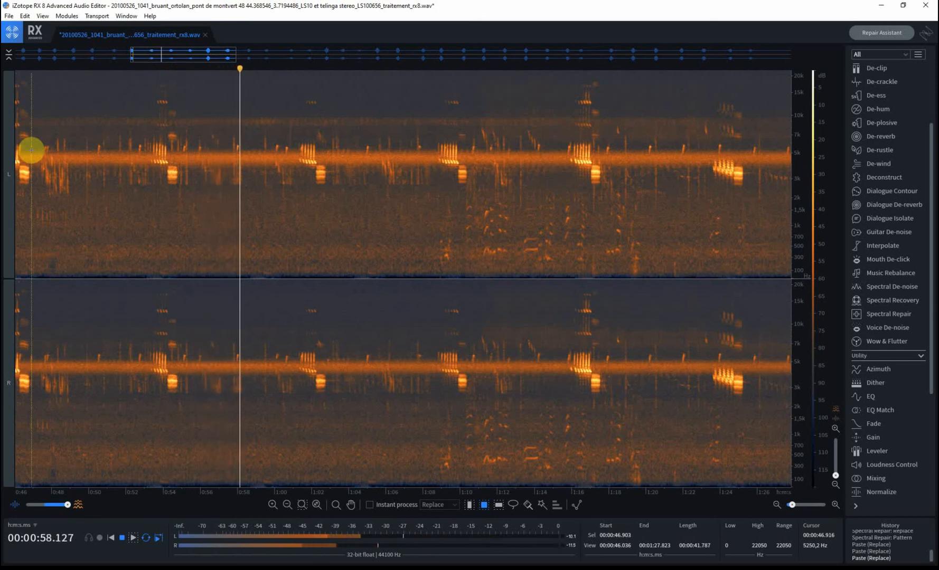
pyautogui.press('space')
# Undo the three patch pastes and play the original noises from 52.738 s for comparison
pyautogui.click(140, 162)
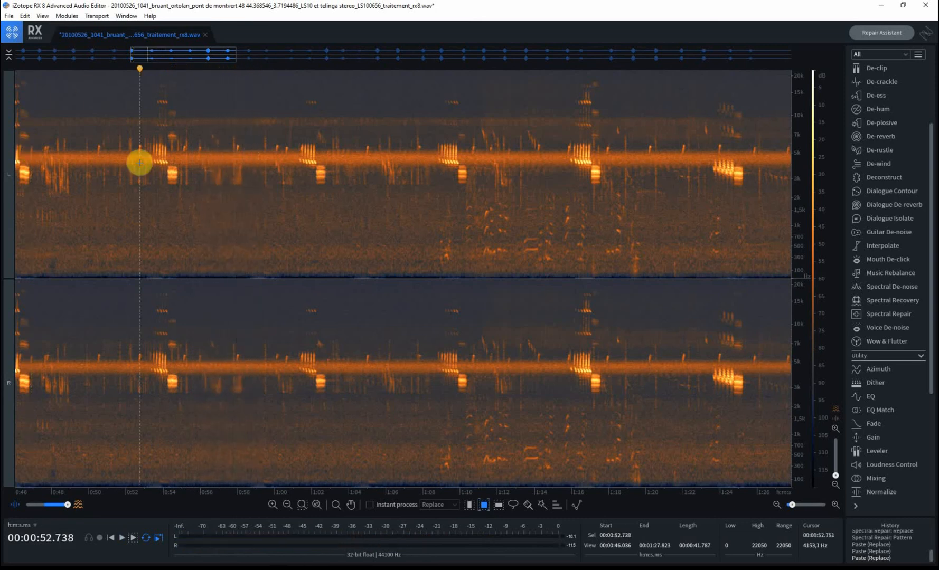
pyautogui.hotkey('ctrl', 'z')
pyautogui.hotkey('ctrl', 'z')
pyautogui.hotkey('ctrl', 'z')
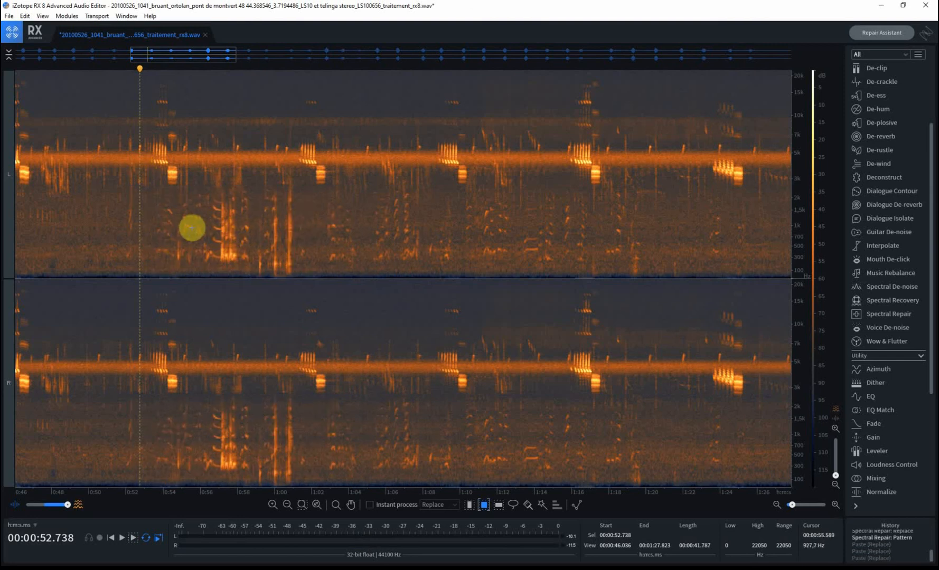
pyautogui.press('space')
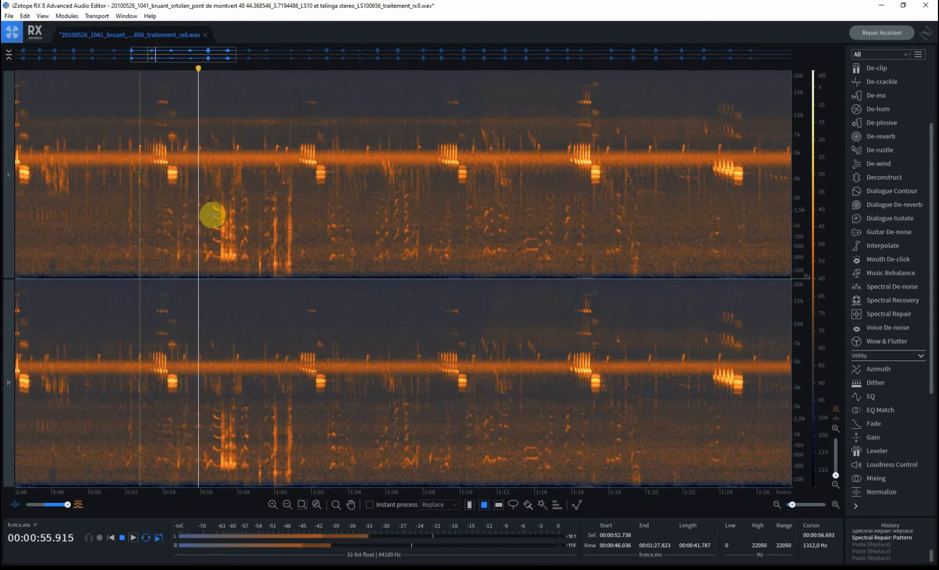
# Redo the first two patch pastes
pyautogui.click(25, 16)
pyautogui.click(38, 37)
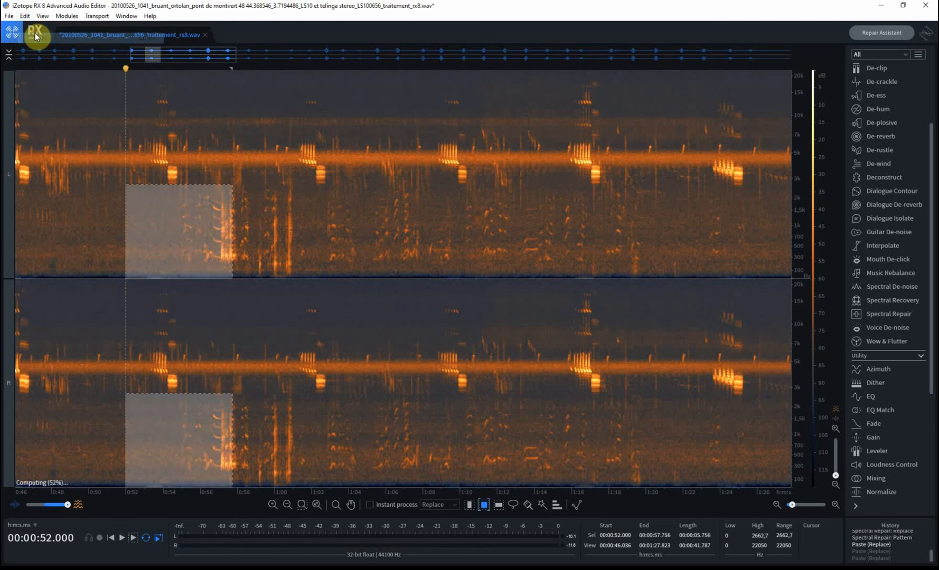
pyautogui.click(25, 16)
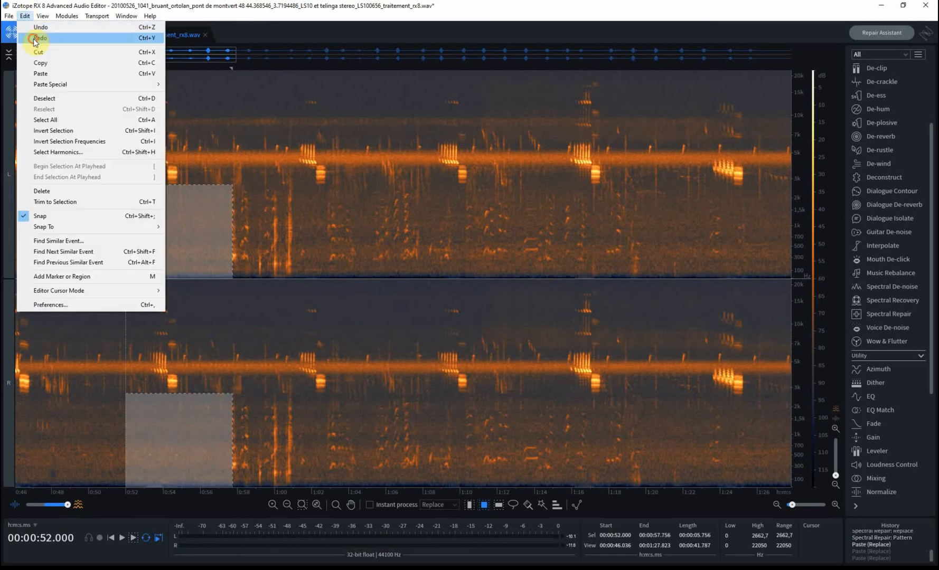
pyautogui.click(37, 36)
# Play the restored patches from 52.000 s, and undo both pastes again
pyautogui.click(169, 173)
pyautogui.click(124, 143)
pyautogui.press('space')
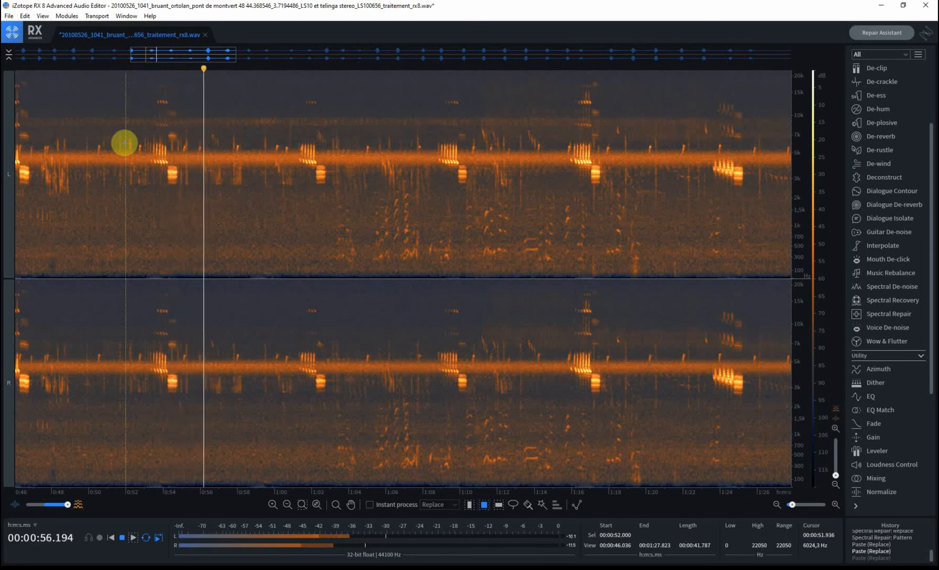
pyautogui.press('space')
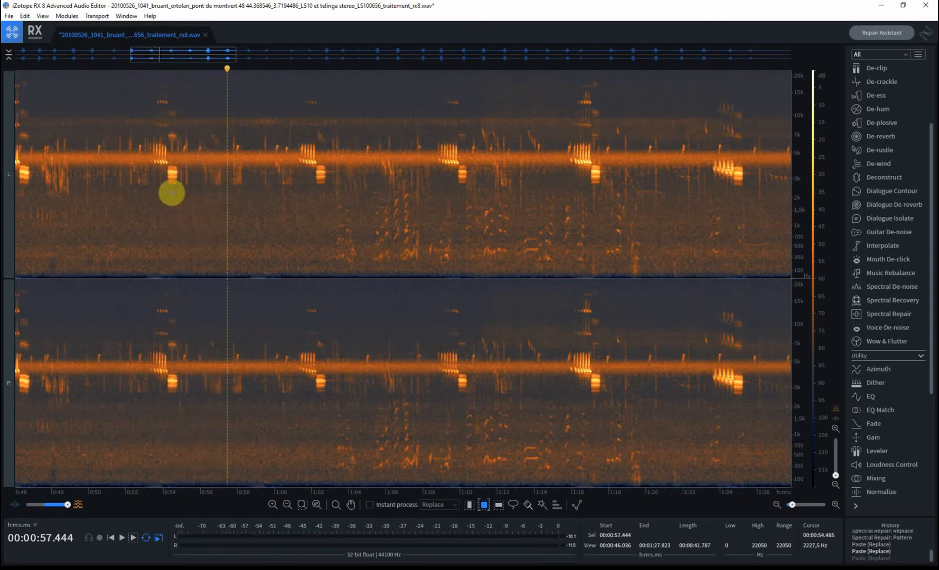
pyautogui.hotkey('ctrl', 'z')
pyautogui.hotkey('ctrl', 'z')
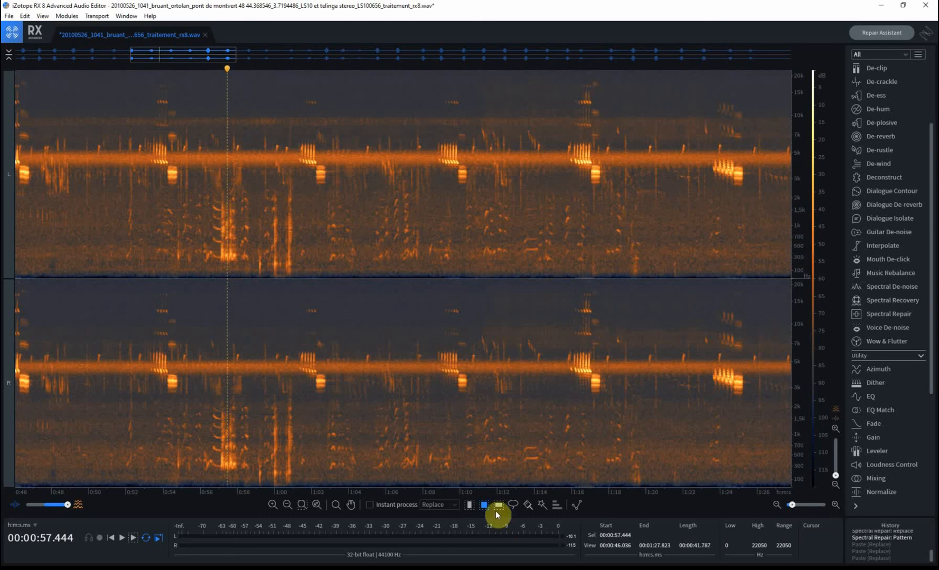
# Brush-select the low-frequency noises below the bunting songs, starting at about 0:51.9 and keeping the song notes outside the selection
pyautogui.click(528, 506)
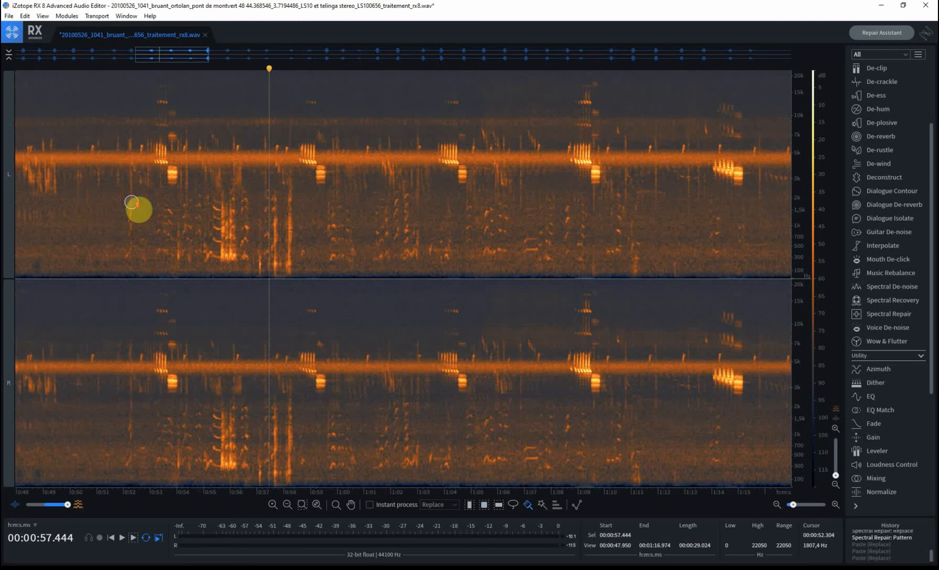
pyautogui.scroll(2, 131, 200)
pyautogui.moveTo(132, 199); pyautogui.dragTo(127, 259)
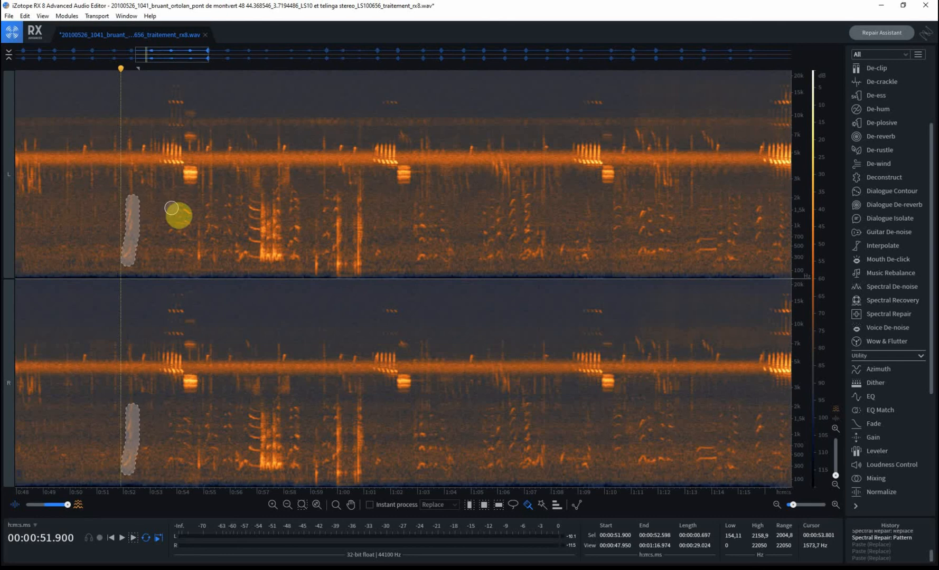
pyautogui.moveTo(174, 203)
pyautogui.mouseDown()
pyautogui.moveTo(184, 262)
pyautogui.moveTo(181, 226)
pyautogui.moveTo(185, 259)
pyautogui.moveTo(204, 209)
pyautogui.moveTo(213, 237)
pyautogui.moveTo(213, 197)
pyautogui.moveTo(227, 254)
pyautogui.moveTo(245, 212)
pyautogui.moveTo(254, 260)
pyautogui.moveTo(252, 204)
pyautogui.moveTo(270, 264)
pyautogui.moveTo(264, 203)
pyautogui.mouseUp()
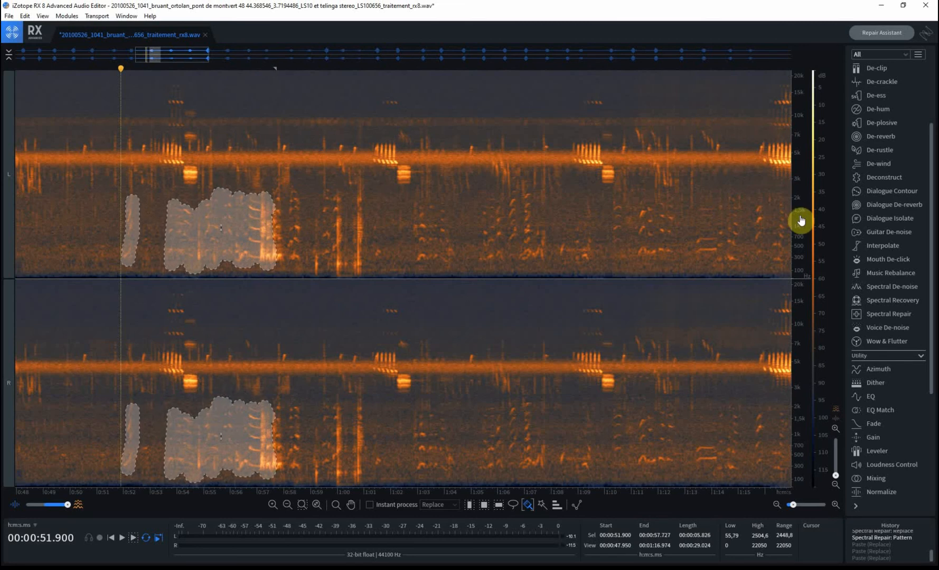
pyautogui.scroll(3, 800, 221)
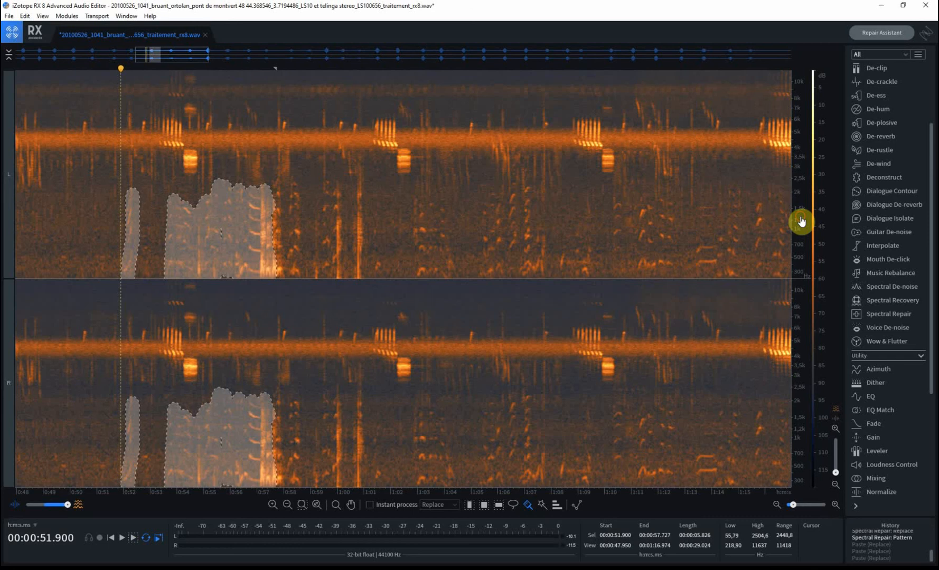
pyautogui.moveTo(801, 222); pyautogui.dragTo(804, 201)
pyautogui.scroll(2, 804, 208)
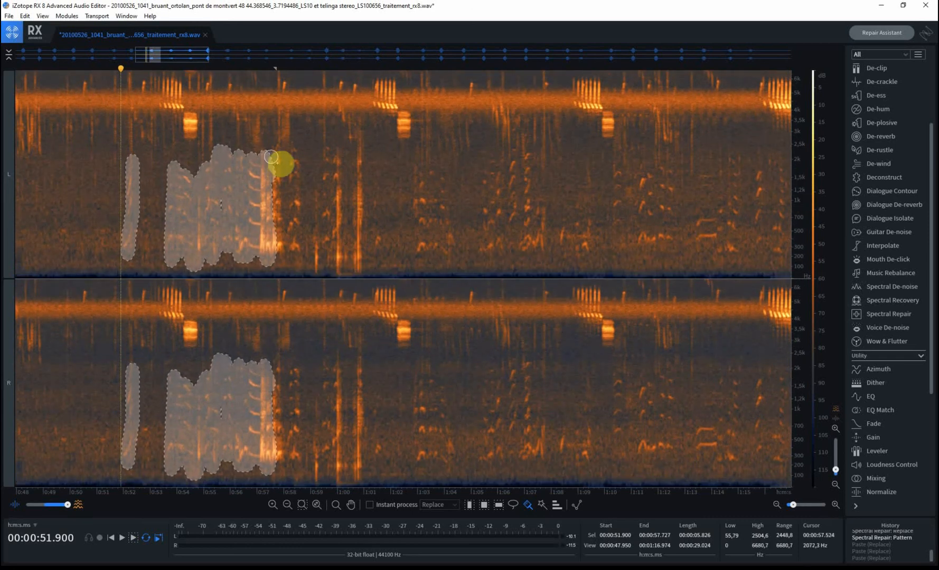
pyautogui.moveTo(277, 159)
pyautogui.mouseDown()
pyautogui.moveTo(281, 254)
pyautogui.moveTo(301, 241)
pyautogui.moveTo(299, 160)
pyautogui.mouseUp()
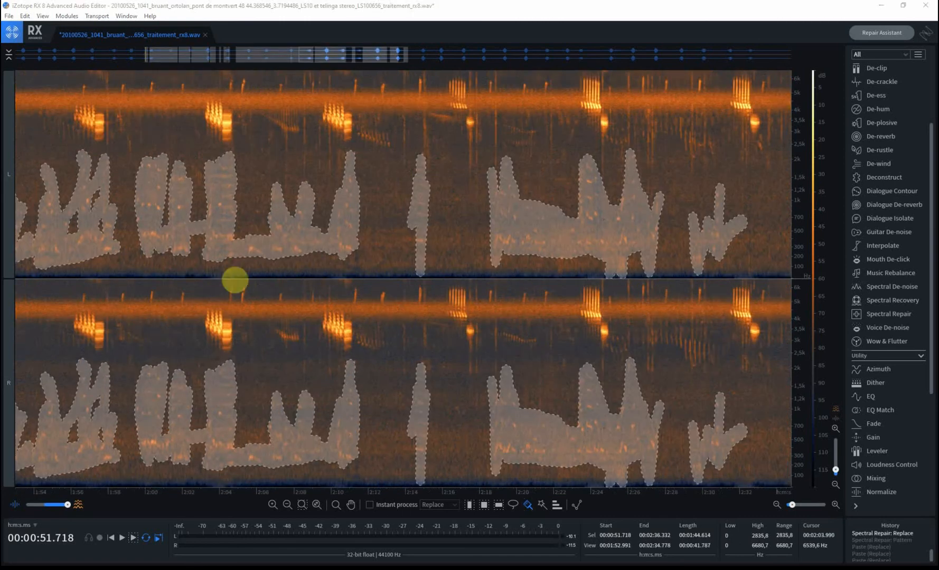
# Cut all the brushed low-frequency noises between about 0:51.7 and 2:36.3 out of the spectrogram
pyautogui.scroll(-8, 268, 240)
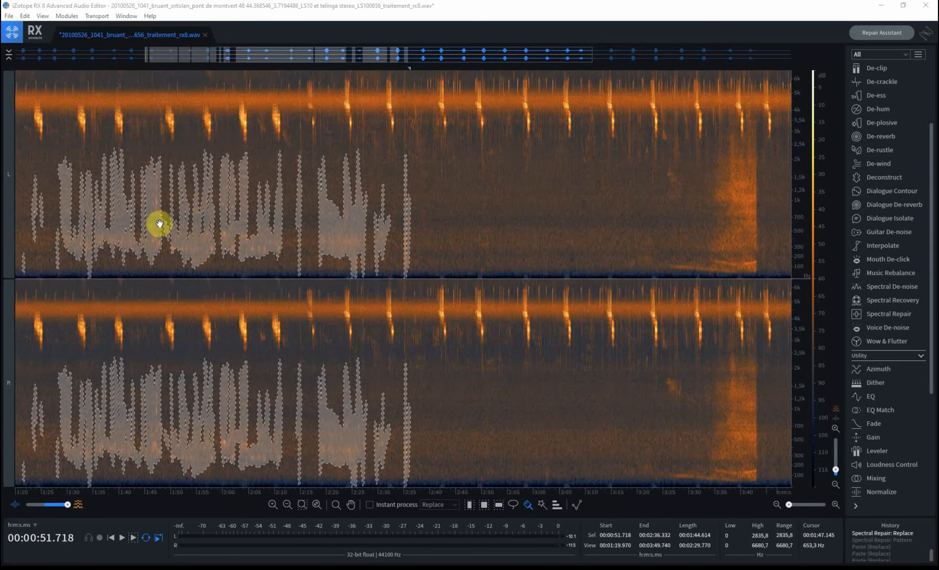
pyautogui.scroll(6, 94, 220)
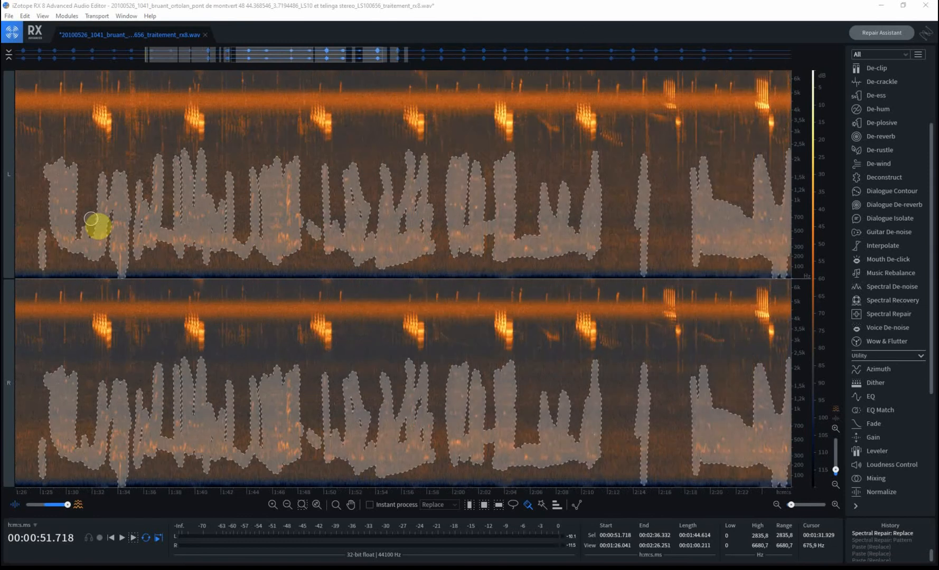
pyautogui.scroll(2, 92, 221)
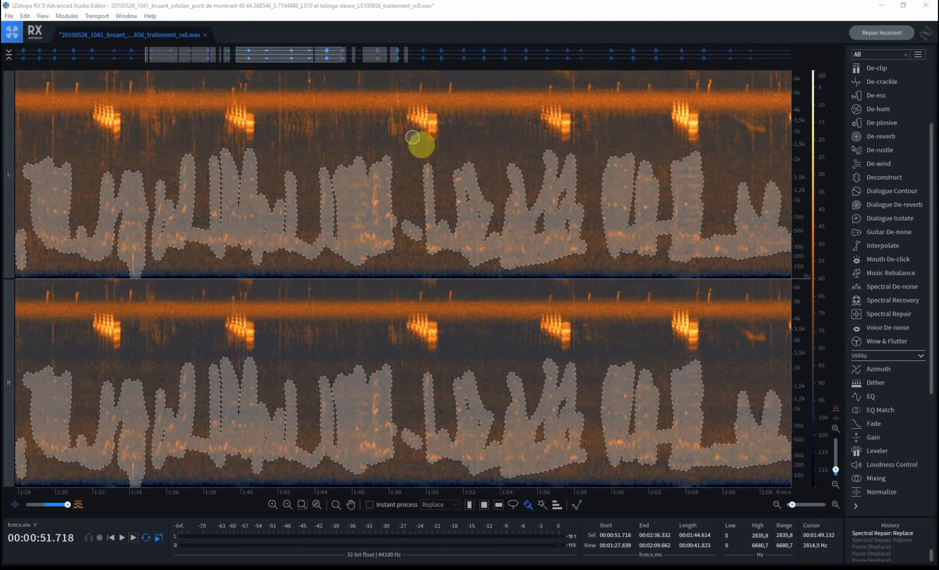
pyautogui.scroll(-3, 294, 187)
pyautogui.scroll(-5, 257, 217)
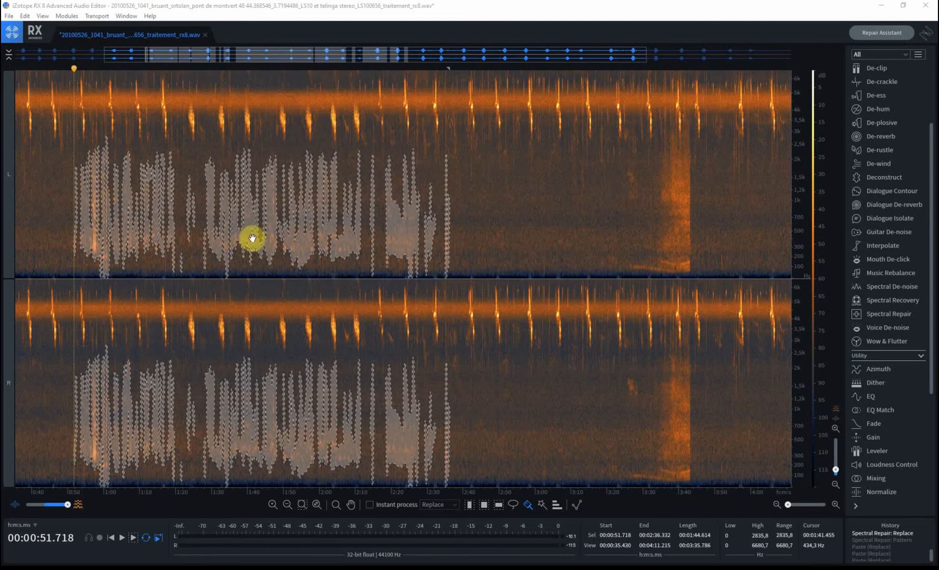
pyautogui.rightClick(268, 204)
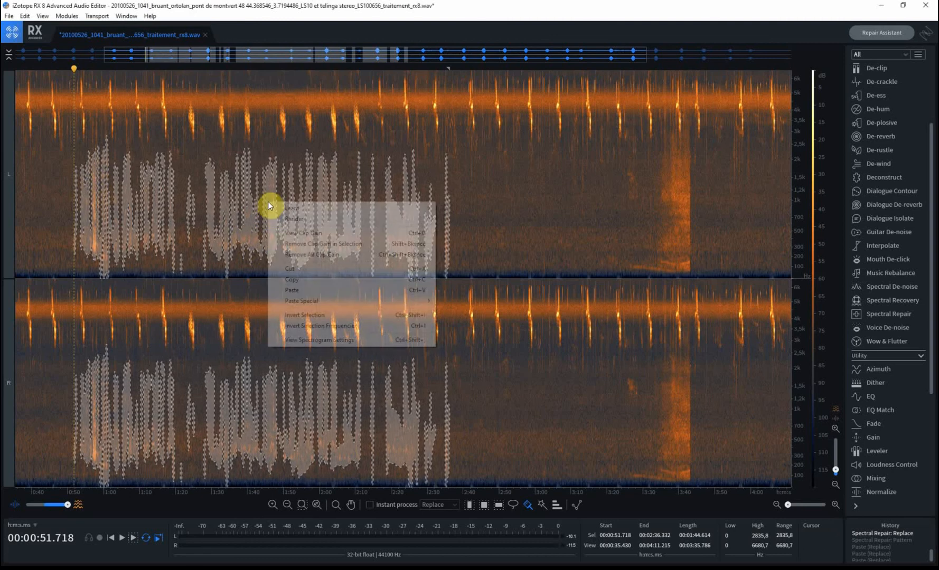
pyautogui.click(316, 274)
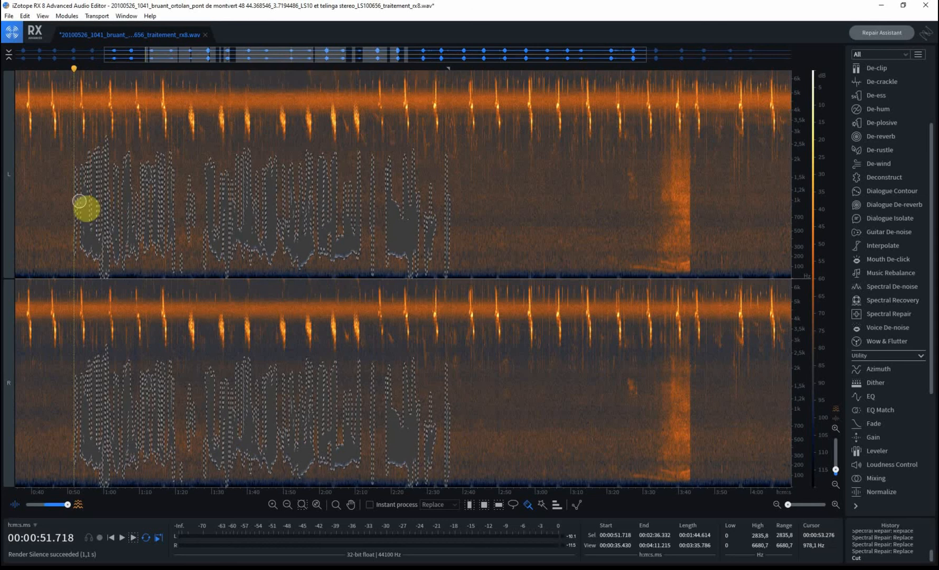
# Brush-select clean low-frequency background samples between the cut-out gaps, at about 1:20 to 1:23 and 1:26 to 1:27
pyautogui.scroll(5, 170, 205)
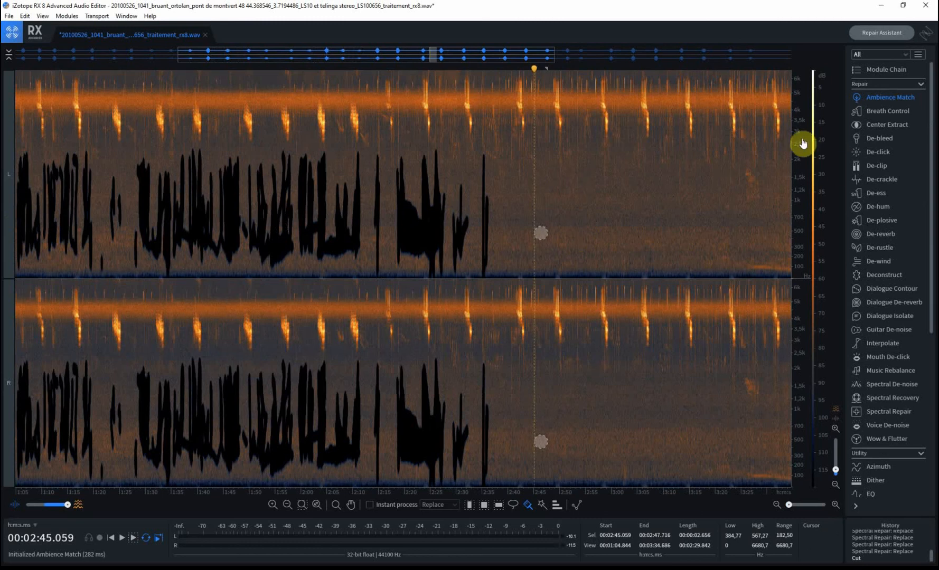
pyautogui.scroll(-3, 803, 143)
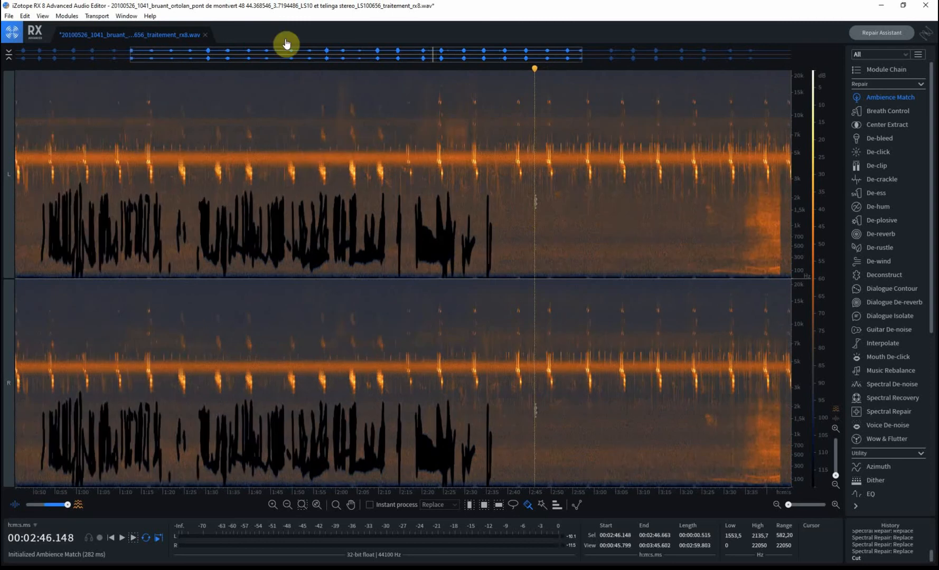
pyautogui.moveTo(288, 47); pyautogui.dragTo(243, 39)
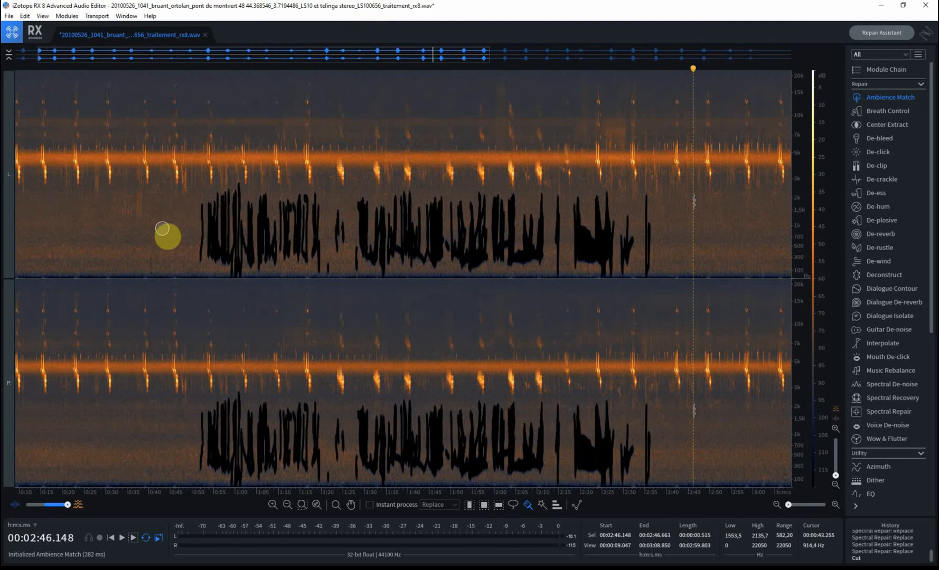
pyautogui.scroll(3, 176, 229)
pyautogui.scroll(3, 176, 229)
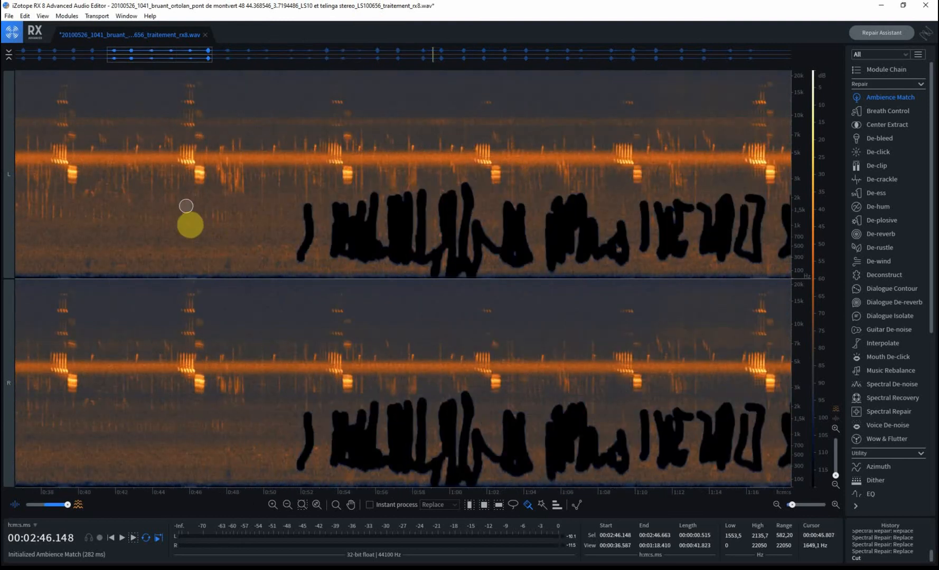
pyautogui.scroll(-5, 168, 234)
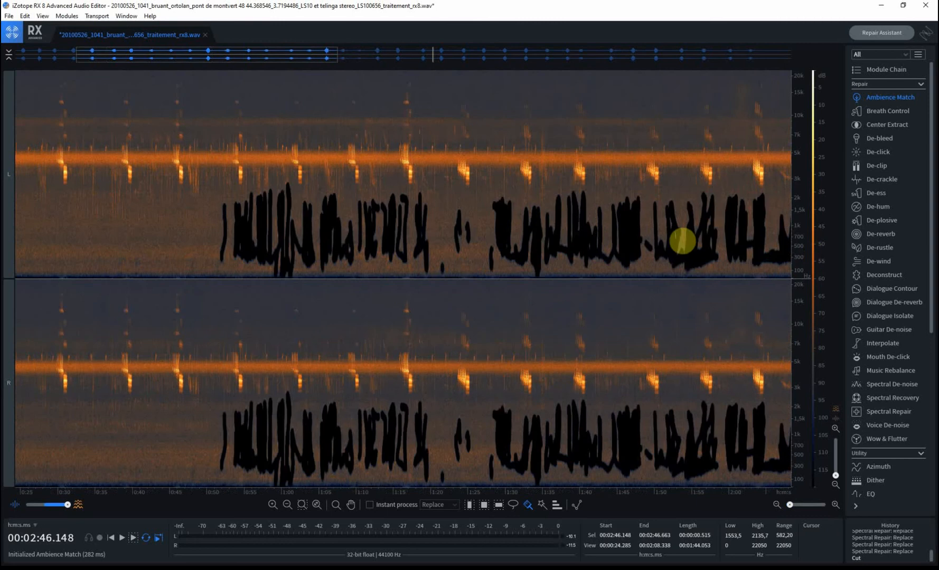
pyautogui.scroll(4, 538, 208)
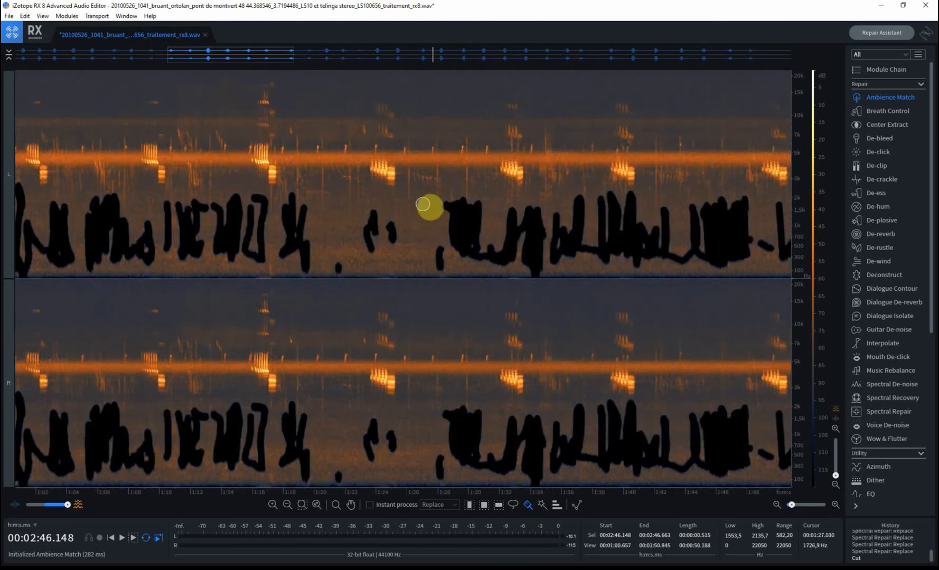
pyautogui.moveTo(421, 197); pyautogui.dragTo(422, 256)
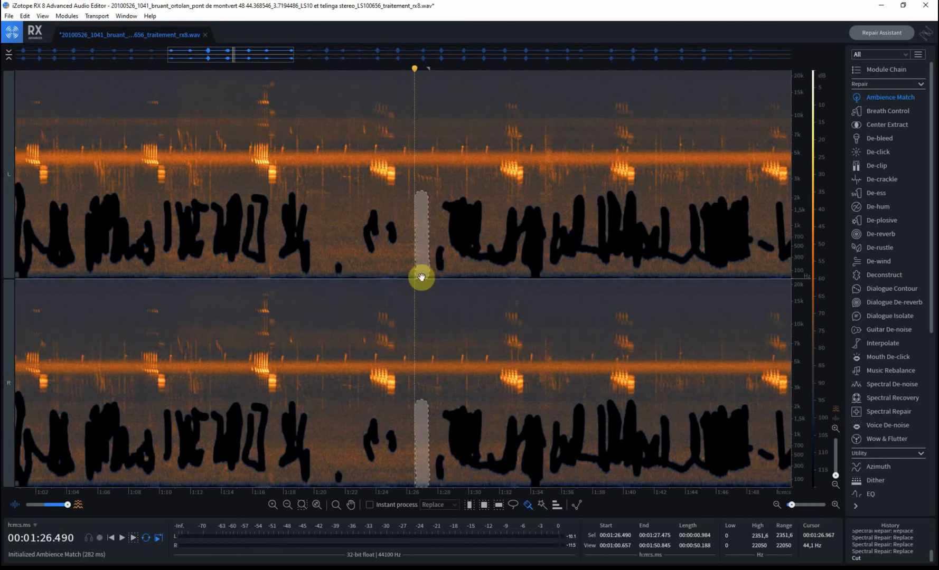
pyautogui.moveTo(416, 271); pyautogui.dragTo(412, 218)
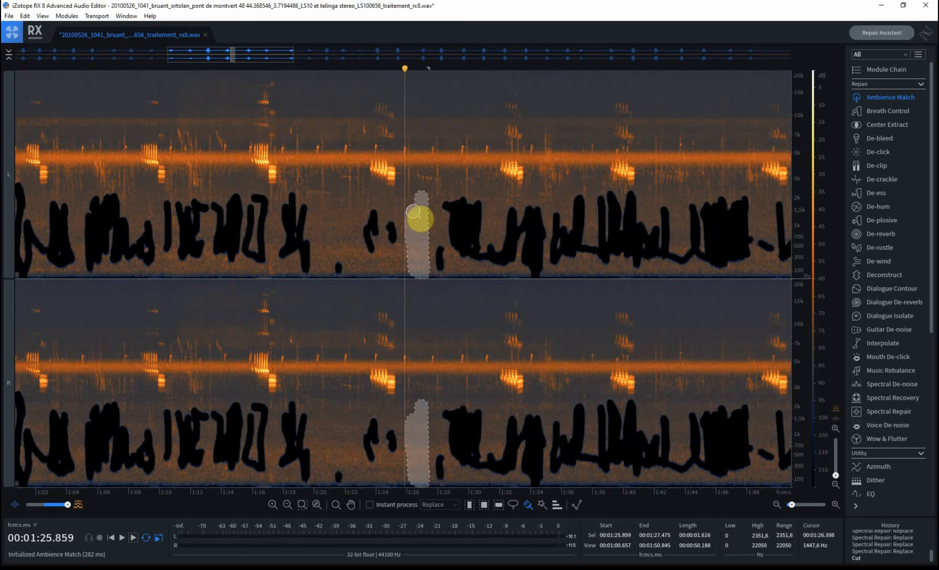
pyautogui.moveTo(337, 201); pyautogui.dragTo(323, 272)
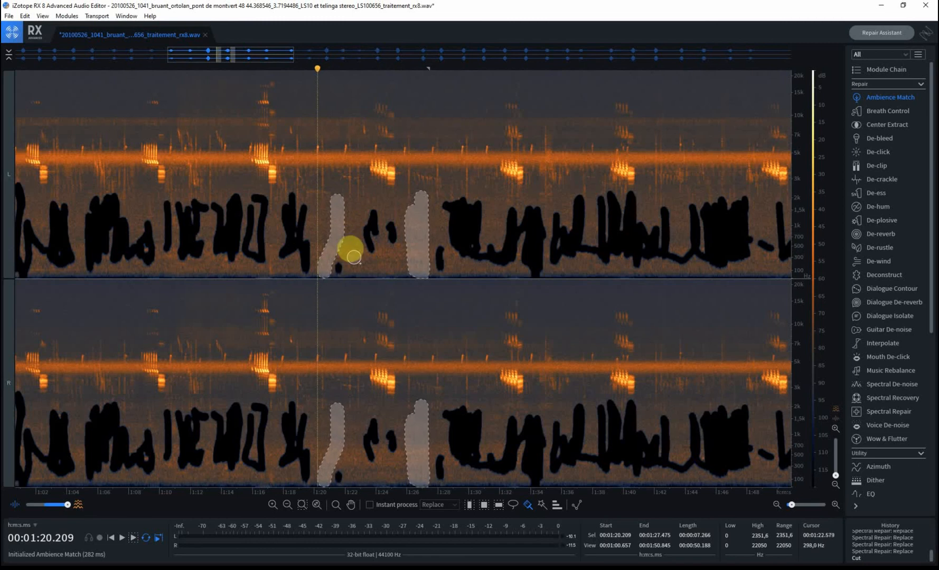
pyautogui.moveTo(338, 225); pyautogui.dragTo(359, 266)
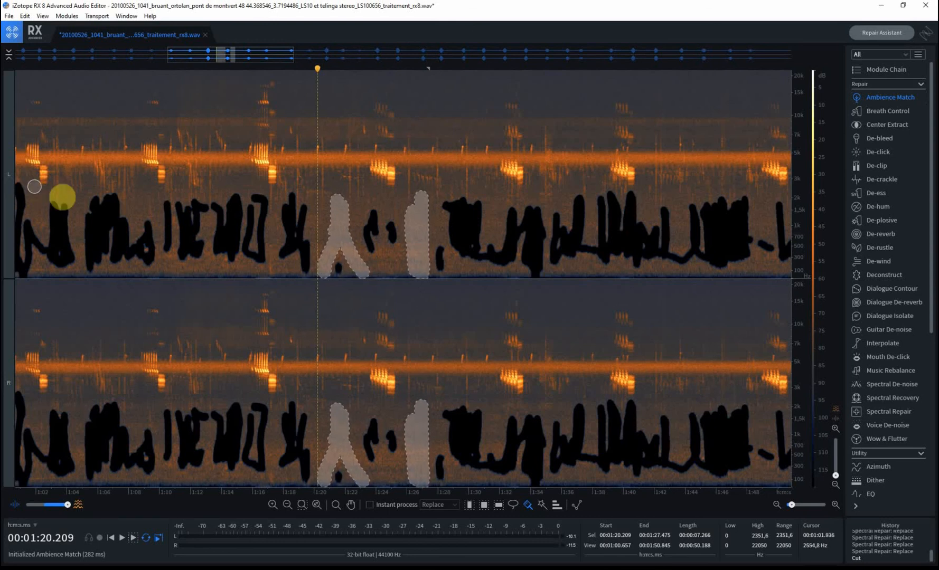
# Add background strips at about 0:51 and 1:02 to the brush selection, and learn the ambience profile from it in Ambience Match
pyautogui.moveTo(260, 59); pyautogui.dragTo(219, 50)
pyautogui.scroll(3, 113, 206)
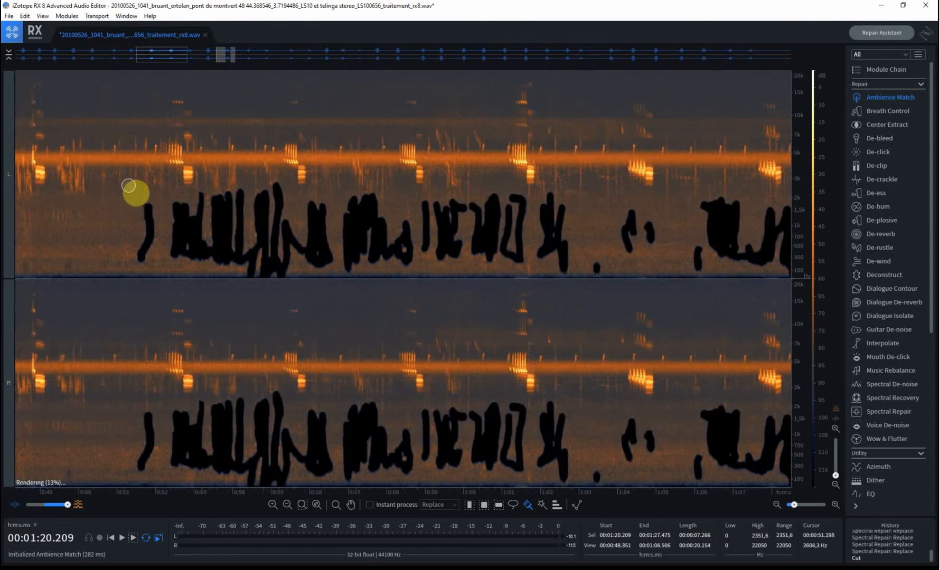
pyautogui.keyDown('shift'); pyautogui.click(118, 186); pyautogui.keyUp('shift')
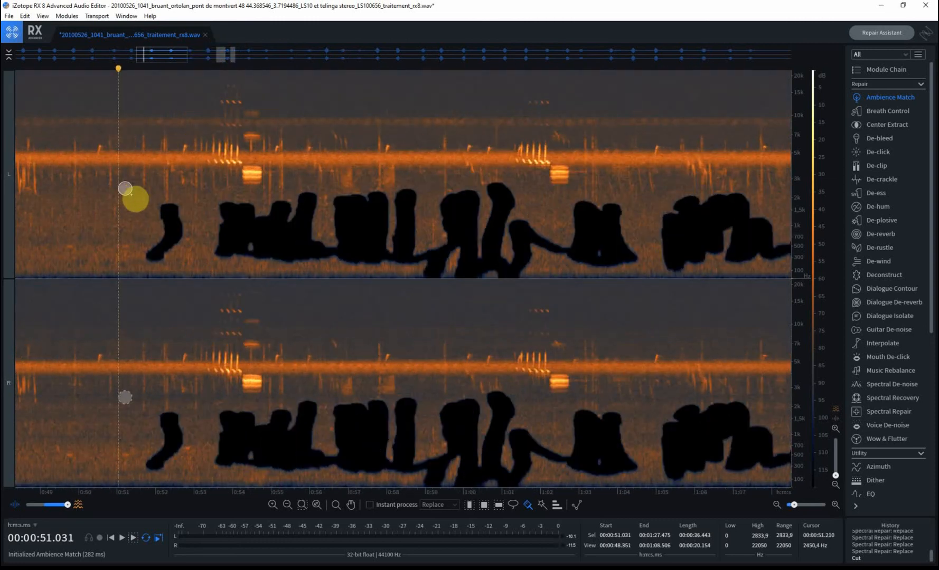
pyautogui.moveTo(133, 216); pyautogui.dragTo(133, 254)
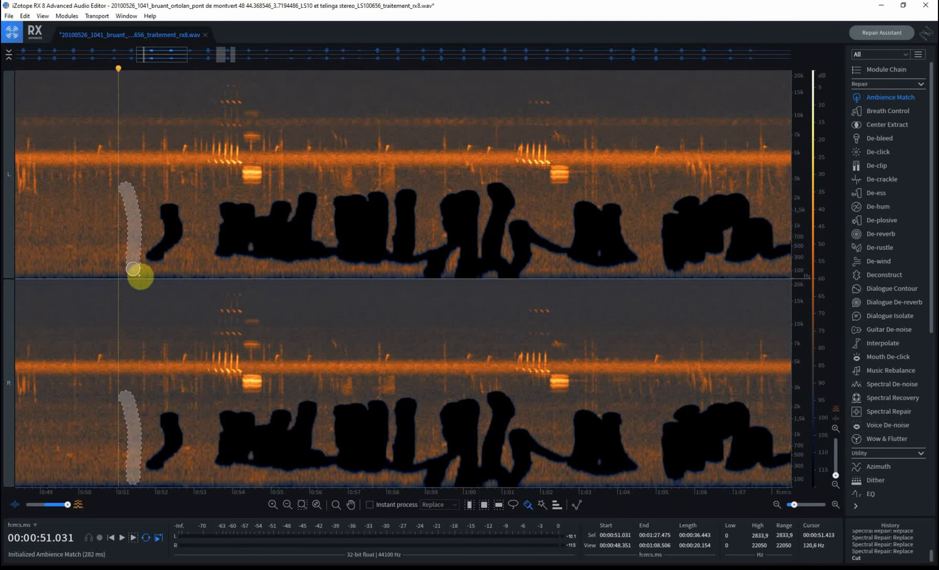
pyautogui.moveTo(529, 182); pyautogui.dragTo(553, 230)
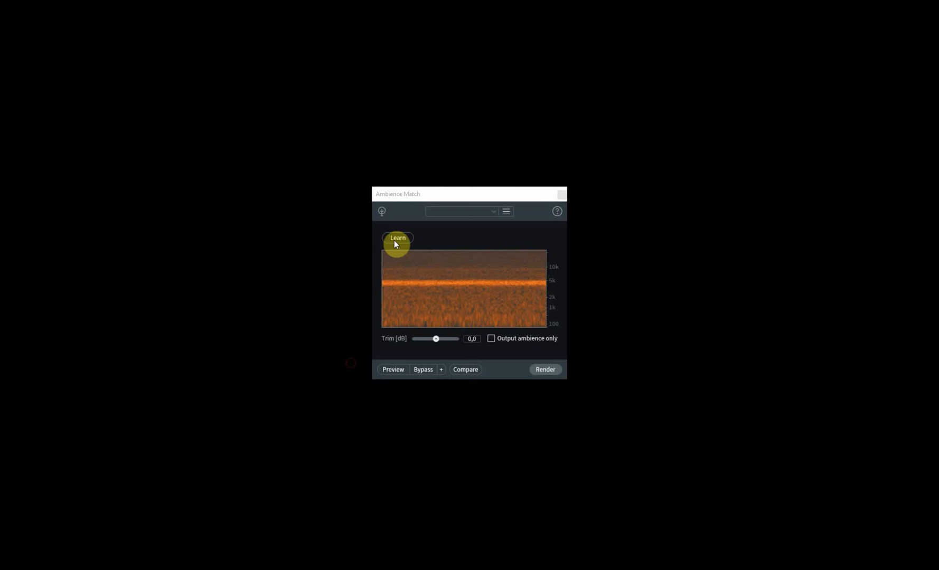
pyautogui.click(394, 241)
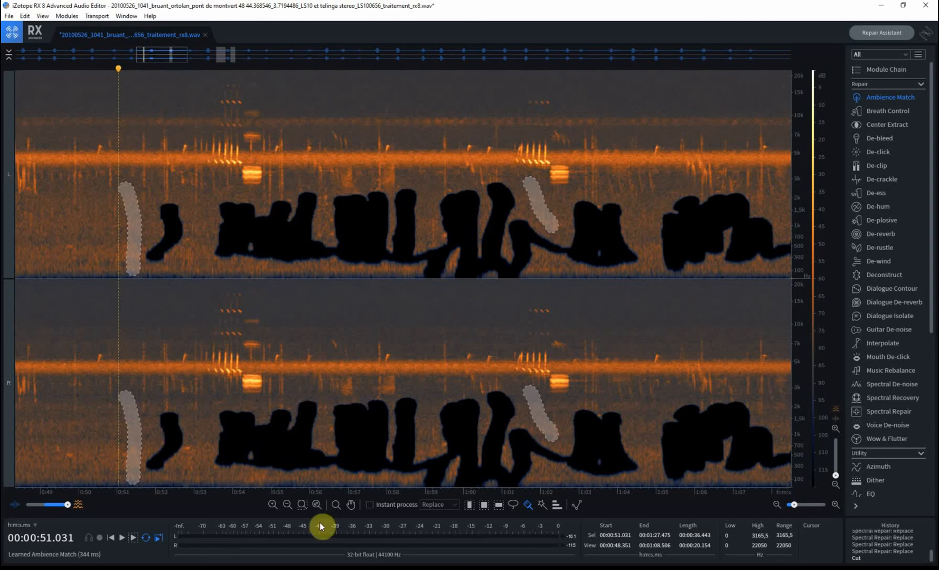
# Select the time range from about 0:48.4 to 2:38.7 covering all the cut-out gaps, and render Ambience Match on it
pyautogui.click(471, 506)
pyautogui.click(471, 285)
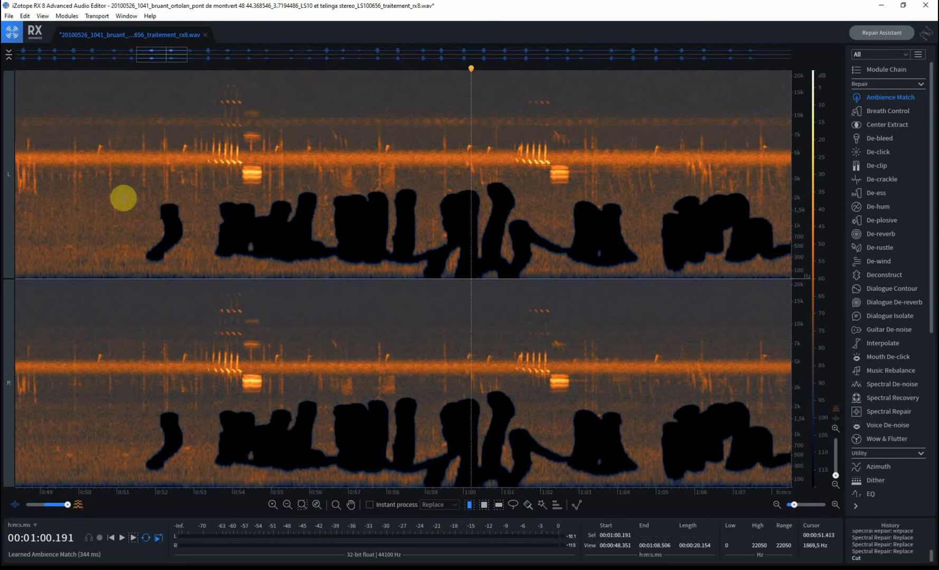
pyautogui.moveTo(123, 198); pyautogui.dragTo(362, 180)
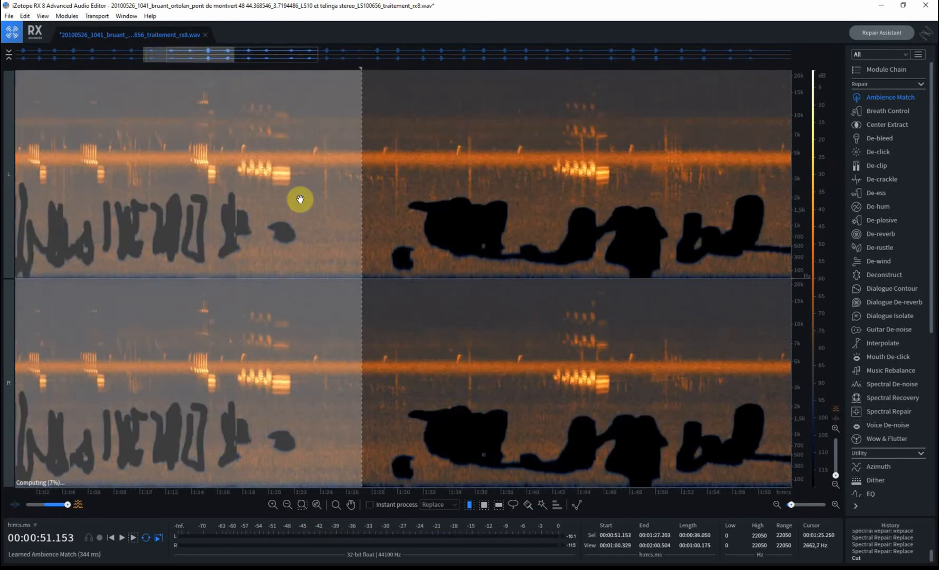
pyautogui.scroll(-5, 342, 227)
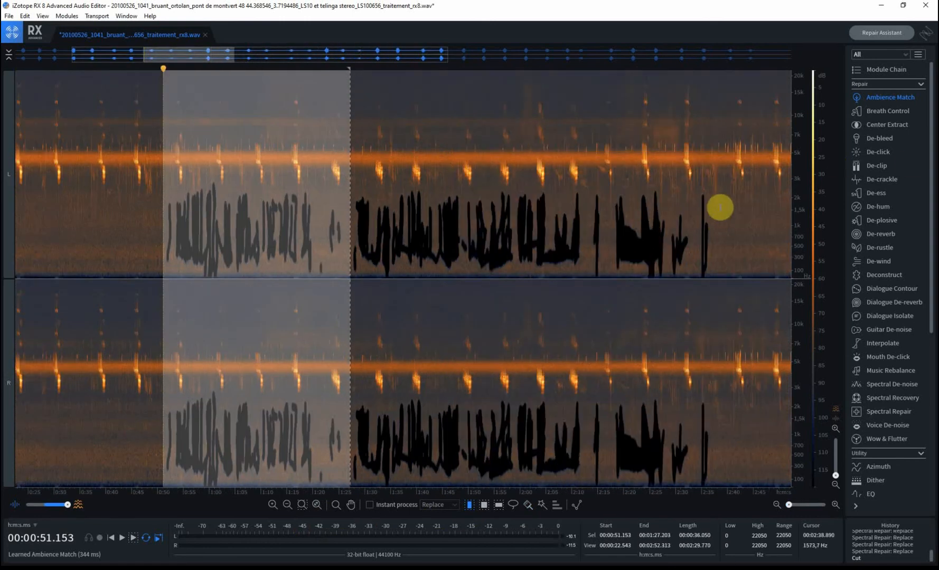
pyautogui.moveTo(720, 208); pyautogui.dragTo(149, 189)
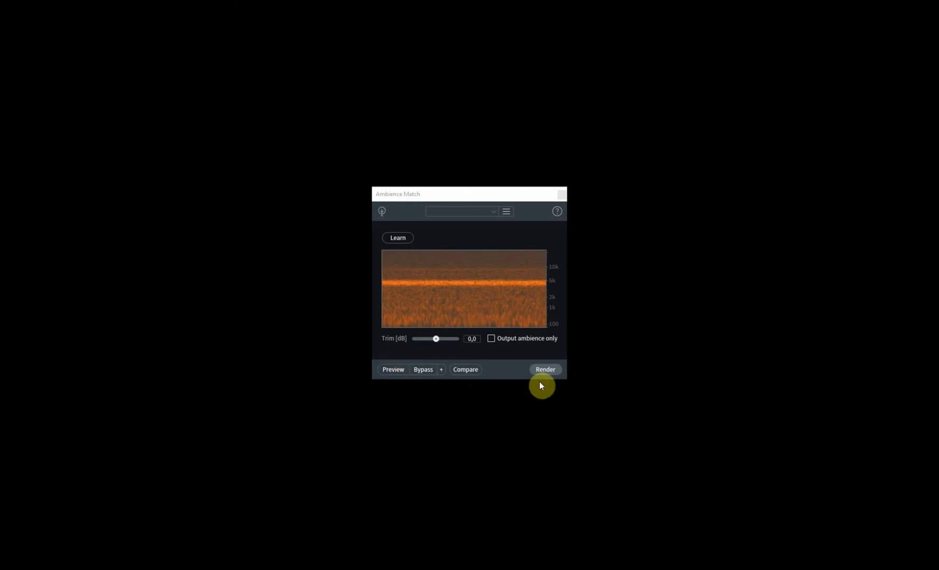
pyautogui.click(545, 370)
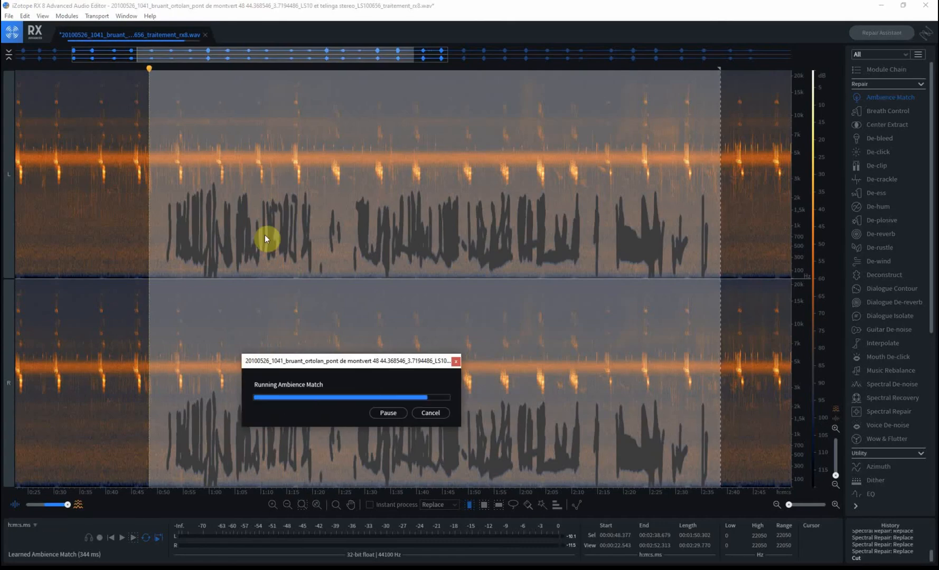
pyautogui.scroll(2, 258, 217)
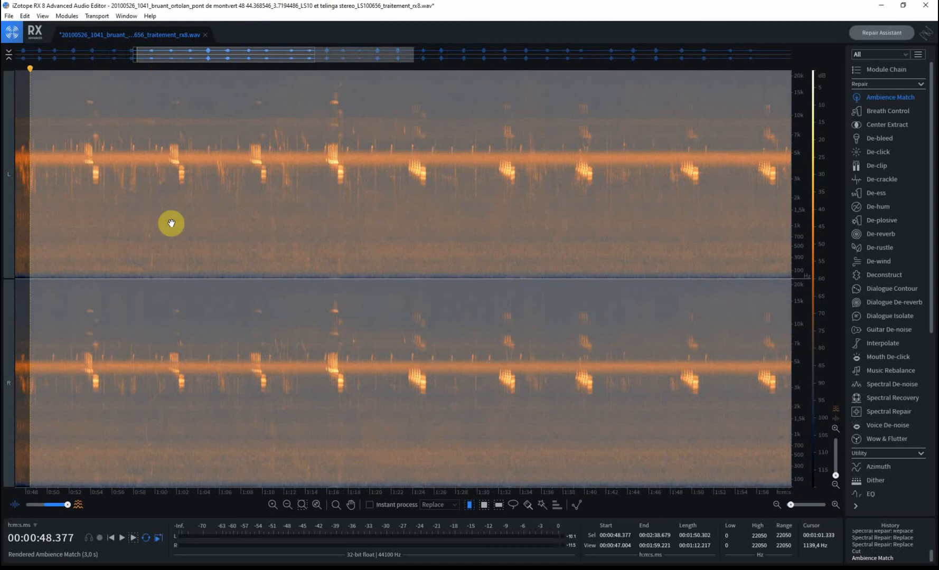
pyautogui.click(171, 223)
pyautogui.scroll(3, 55, 211)
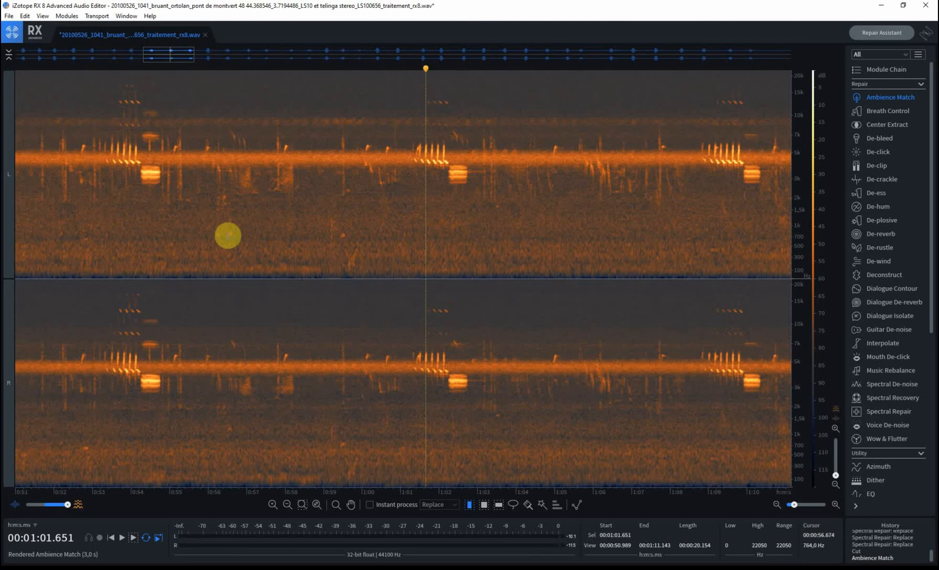
pyautogui.scroll(-1, 127, 224)
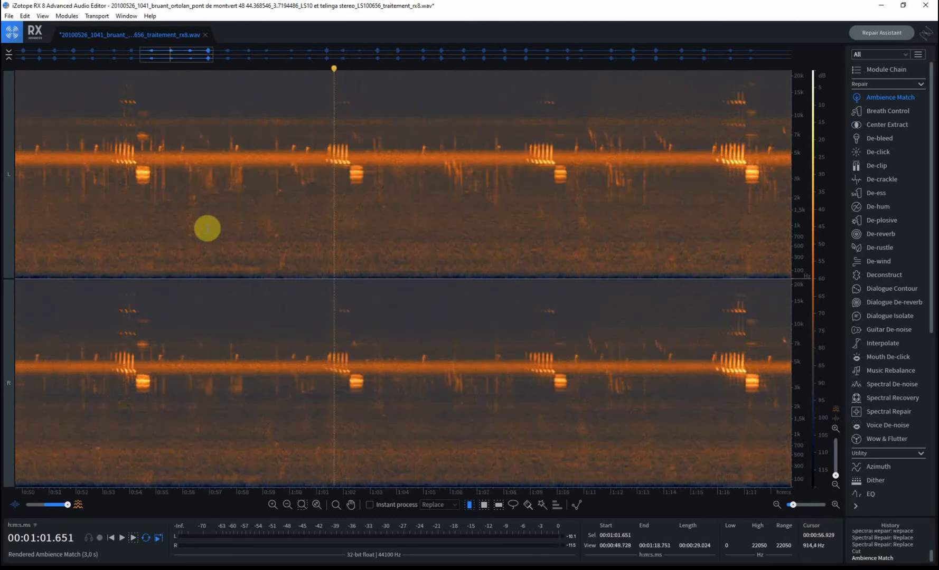
# Play back the Ambience Match result from about 0:46 to 1:04
pyautogui.scroll(-2, 207, 228)
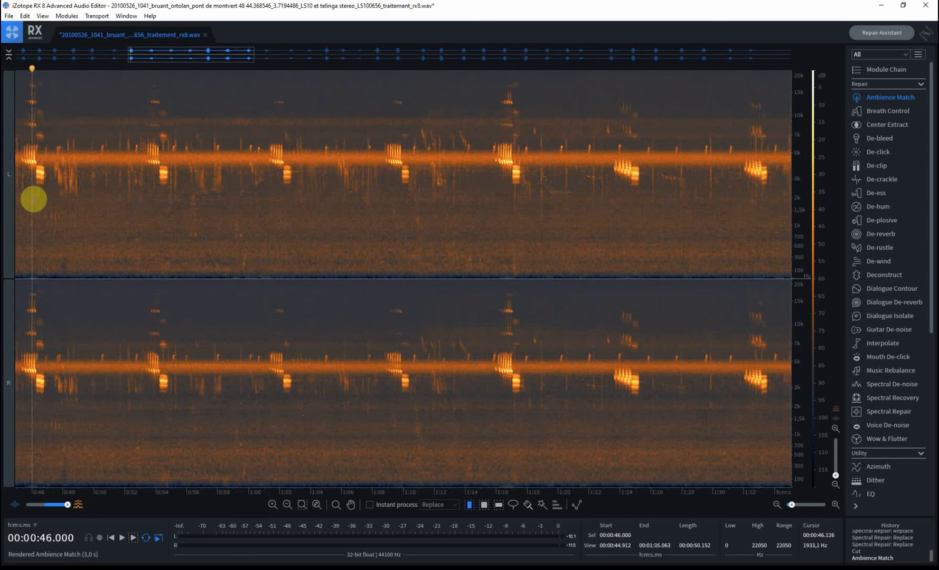
pyautogui.press('space')
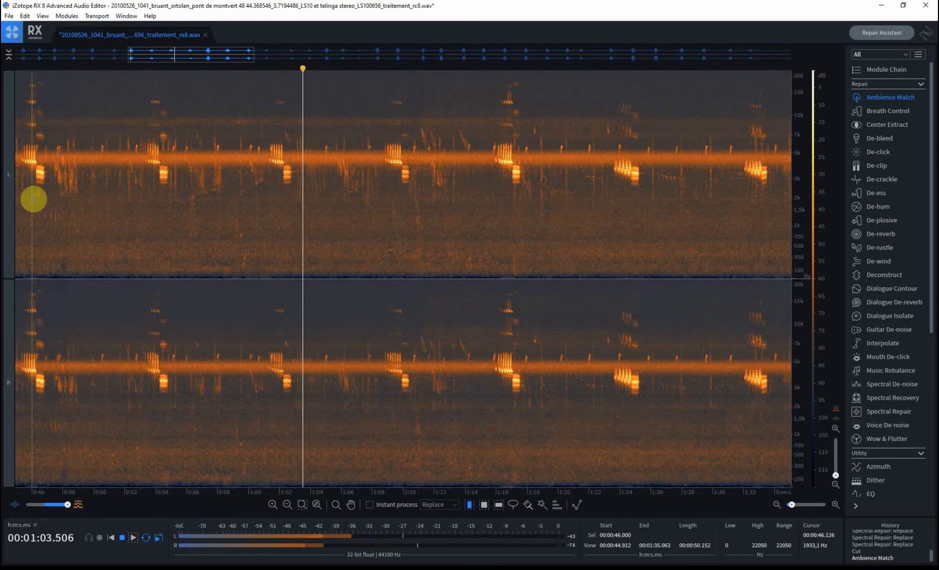
pyautogui.press('space')
# Brush-select the remaining low-frequency noises at about 0:56.1 to 0:56.8 and 0:59.1 to 1:00.0, and cut them out
pyautogui.scroll(3, 186, 251)
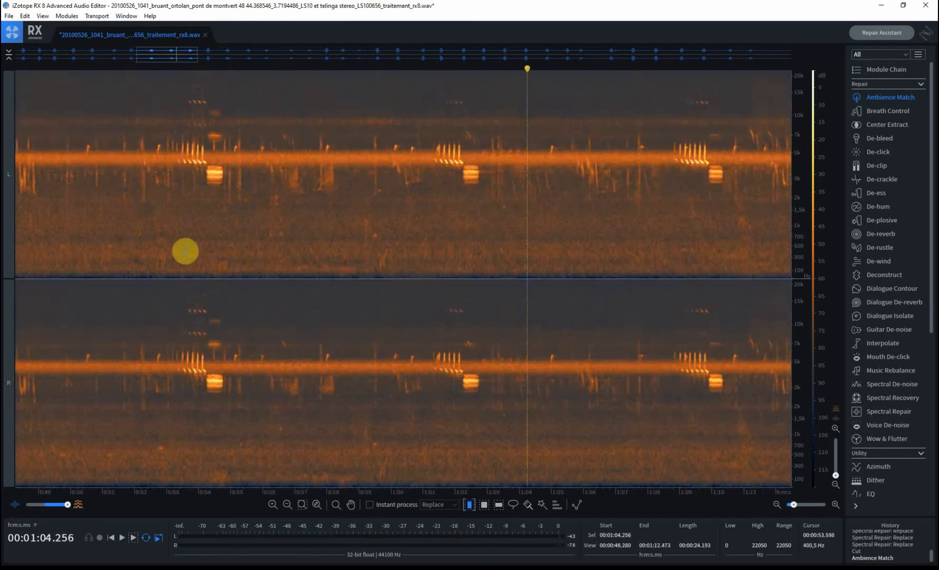
pyautogui.scroll(2, 186, 251)
pyautogui.scroll(2, 311, 186)
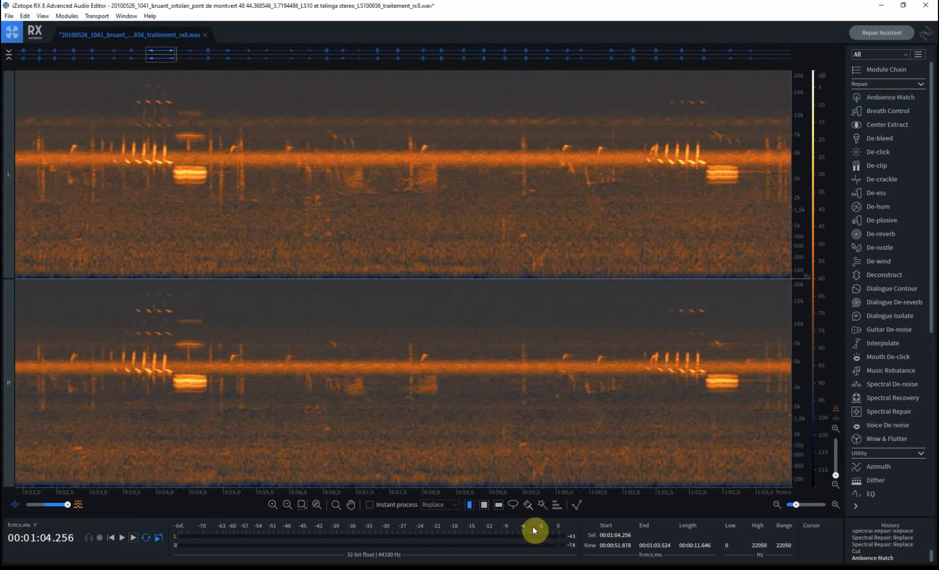
pyautogui.click(529, 505)
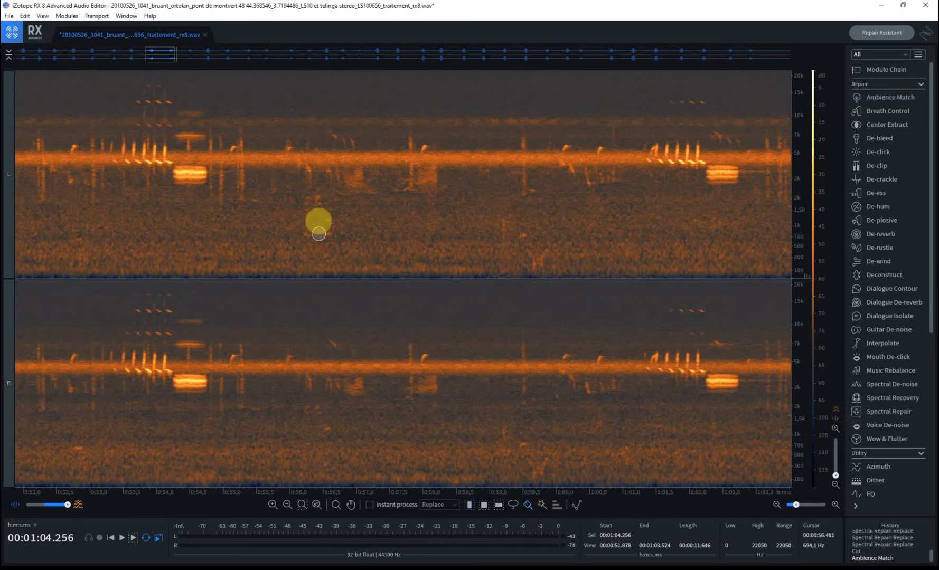
pyautogui.moveTo(316, 197); pyautogui.dragTo(332, 232)
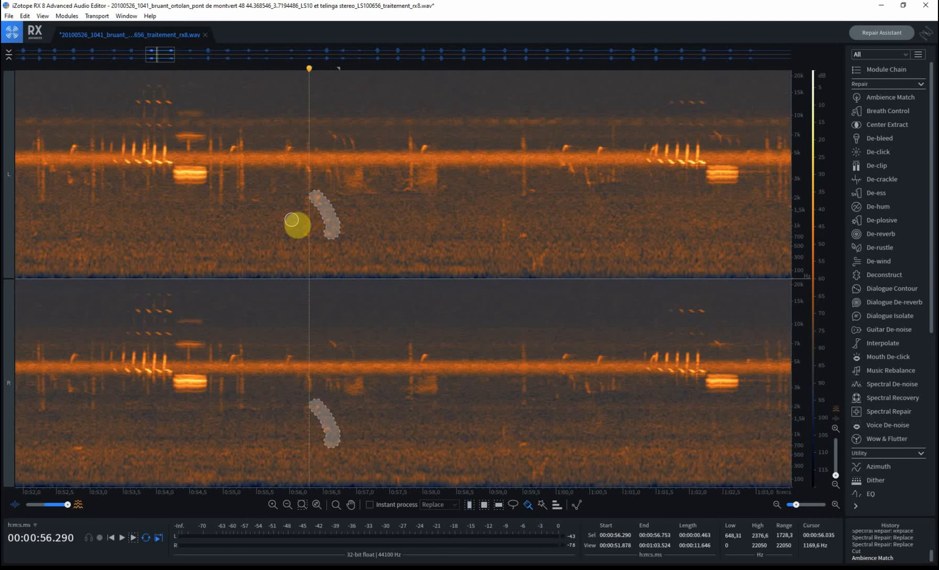
pyautogui.moveTo(302, 201); pyautogui.dragTo(306, 242)
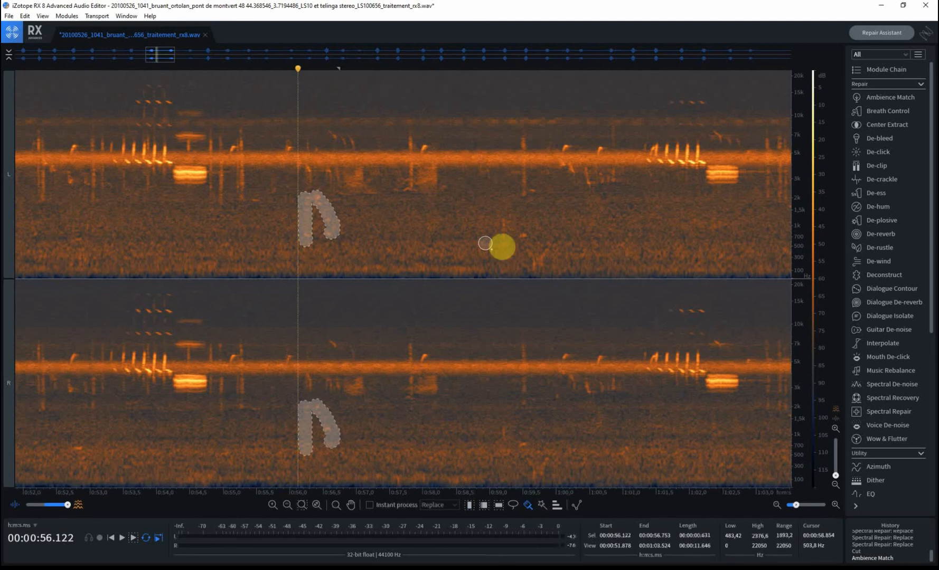
pyautogui.moveTo(502, 217)
pyautogui.mouseDown()
pyautogui.moveTo(526, 234)
pyautogui.moveTo(524, 280)
pyautogui.moveTo(526, 249)
pyautogui.moveTo(550, 252)
pyautogui.moveTo(545, 272)
pyautogui.mouseUp()
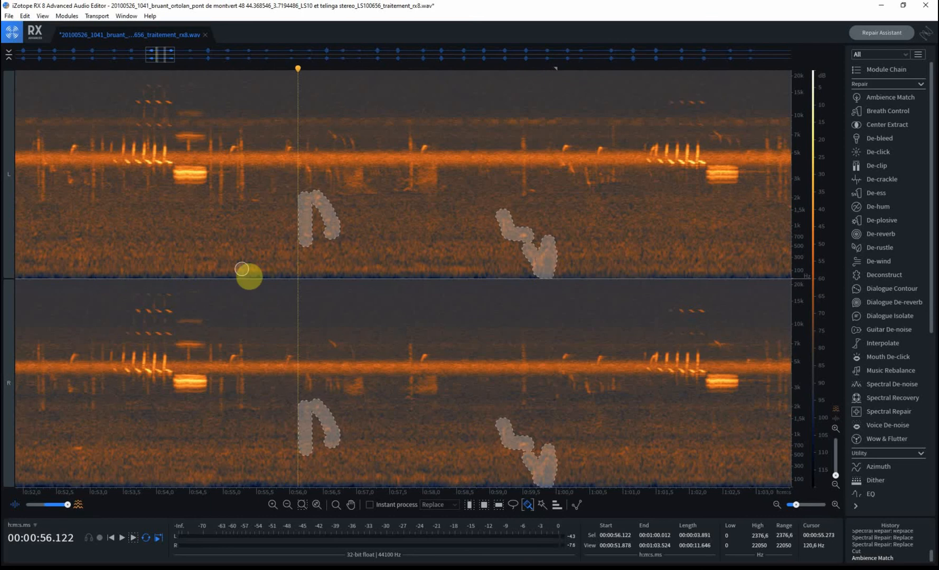
pyautogui.hotkey('ctrl', 'x')
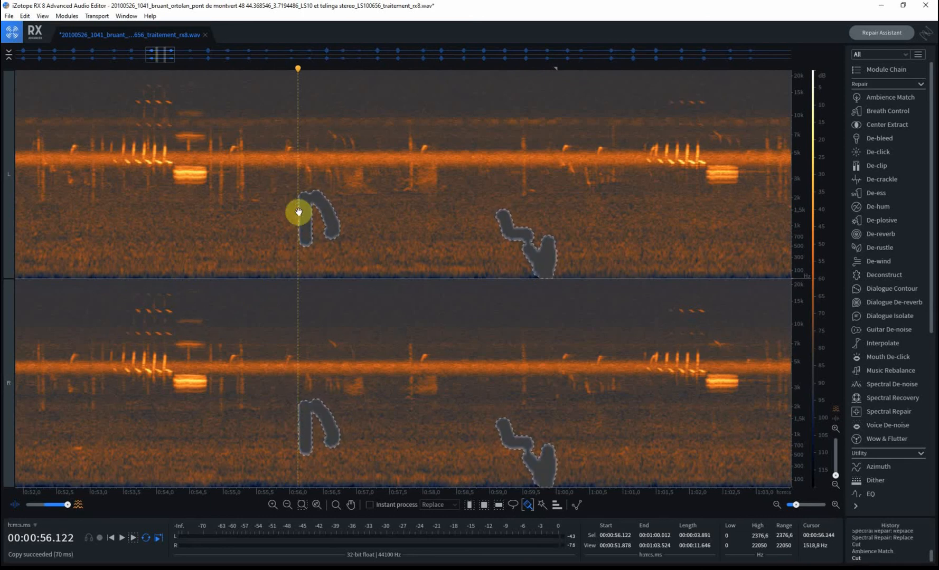
# Select the time range from about 0:56.0 to 1:00.3 covering the new gaps, and render Ambience Match on it
pyautogui.click(469, 505)
pyautogui.click(309, 243)
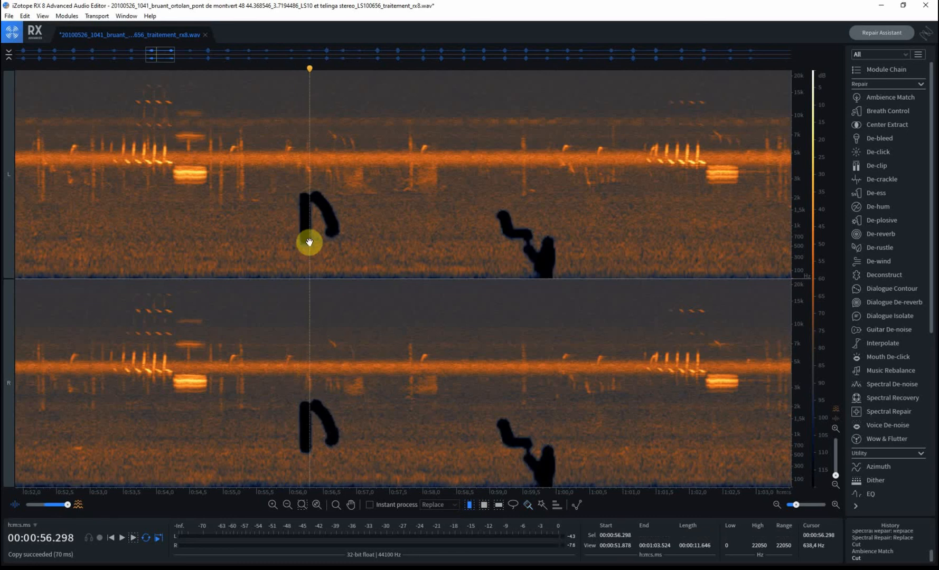
pyautogui.moveTo(290, 209); pyautogui.dragTo(578, 199)
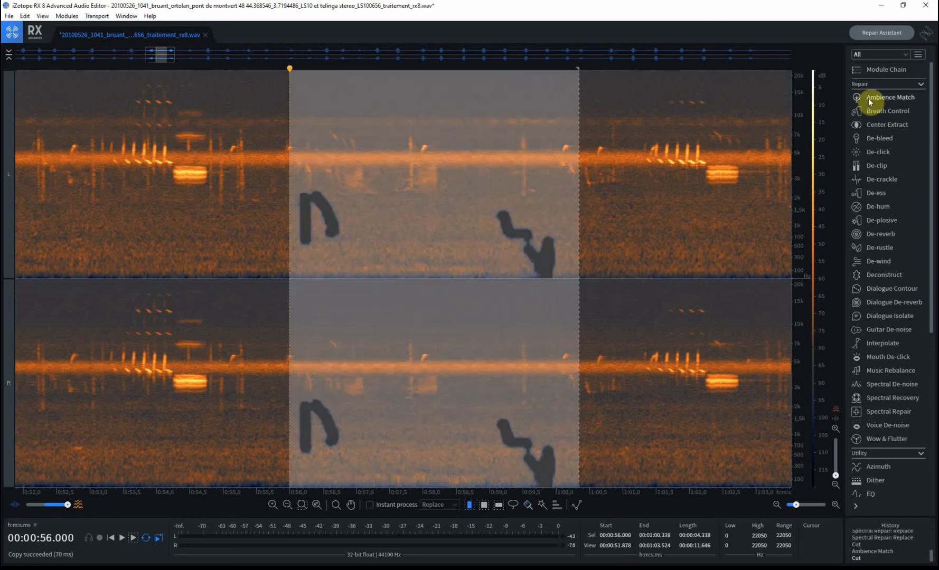
pyautogui.click(887, 97)
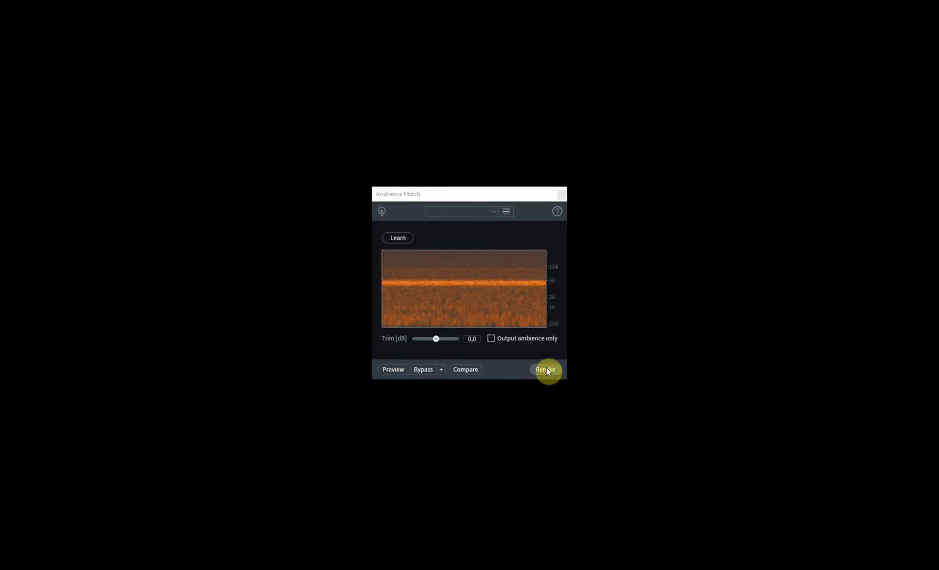
pyautogui.click(546, 369)
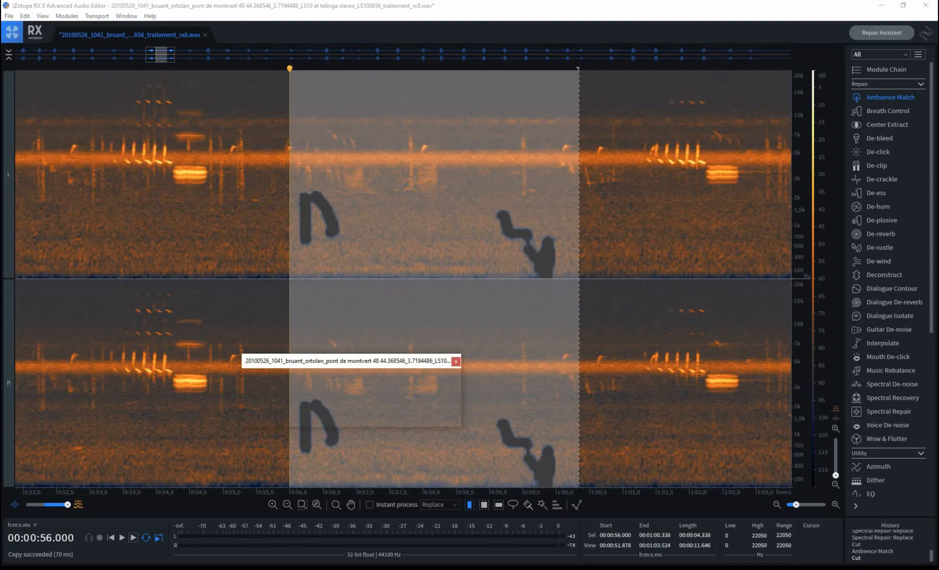
pyautogui.click(278, 212)
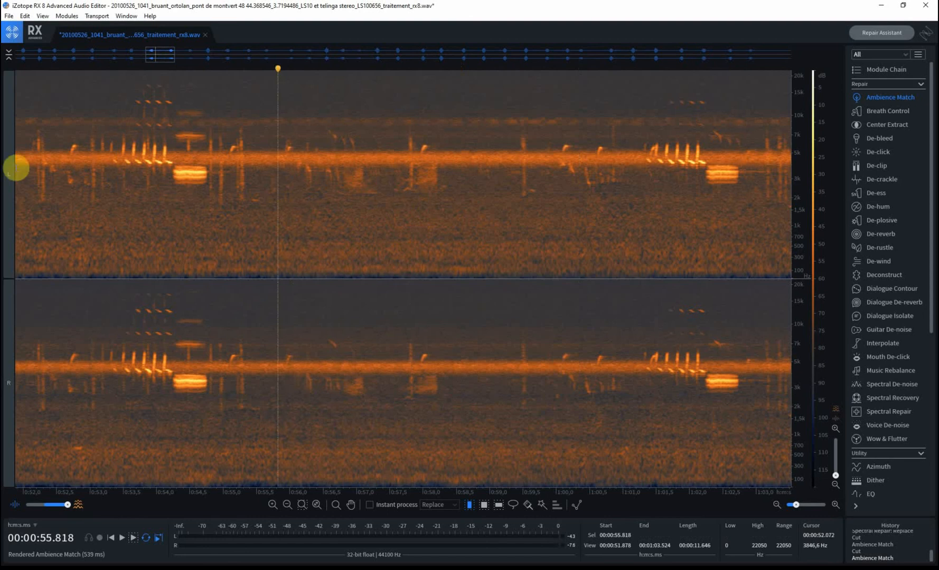
# Play back the filled passage from about 0:52.9, and review the whole cleaned recording
pyautogui.click(83, 169)
pyautogui.press('space')
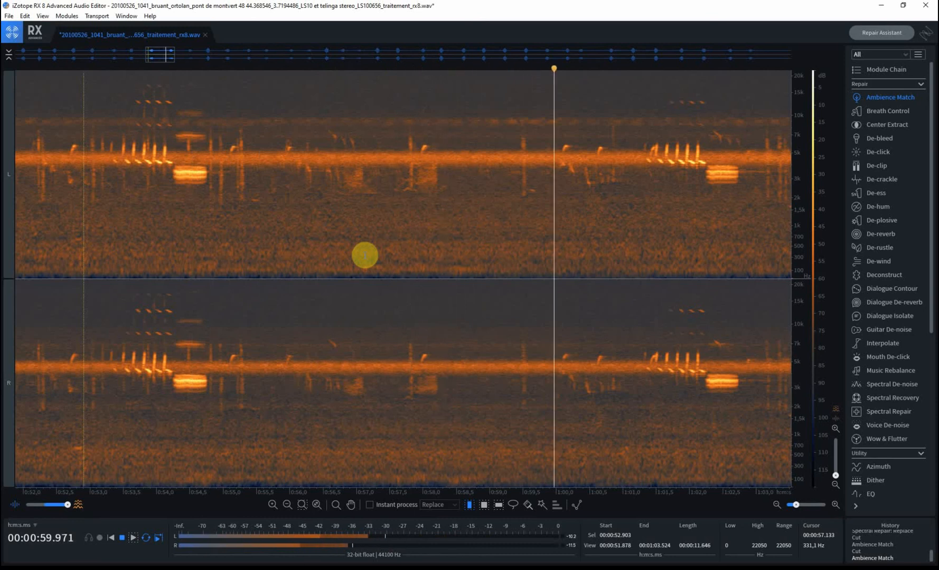
pyautogui.scroll(-5, 314, 159)
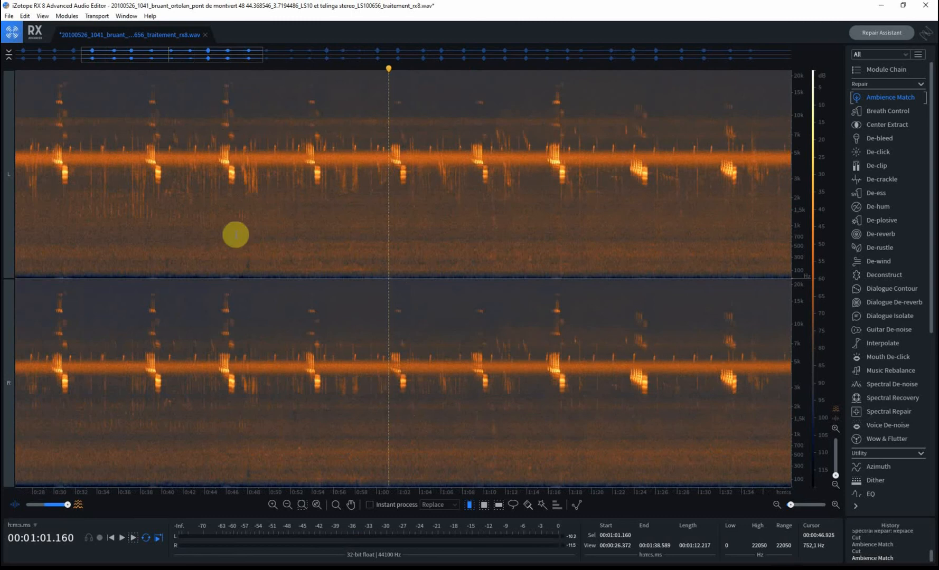
pyautogui.scroll(-3, 243, 206)
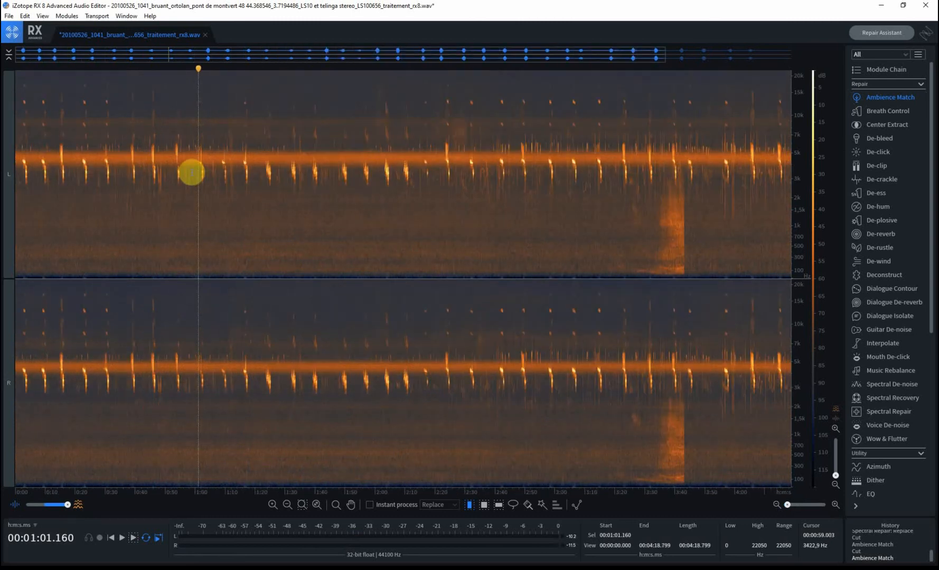
pyautogui.scroll(1, 191, 173)
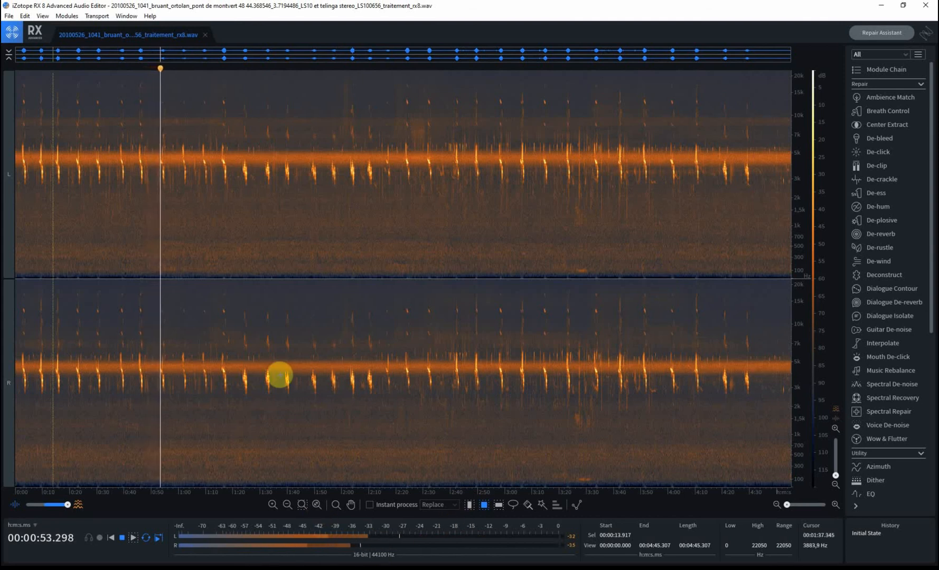
pyautogui.press('space')
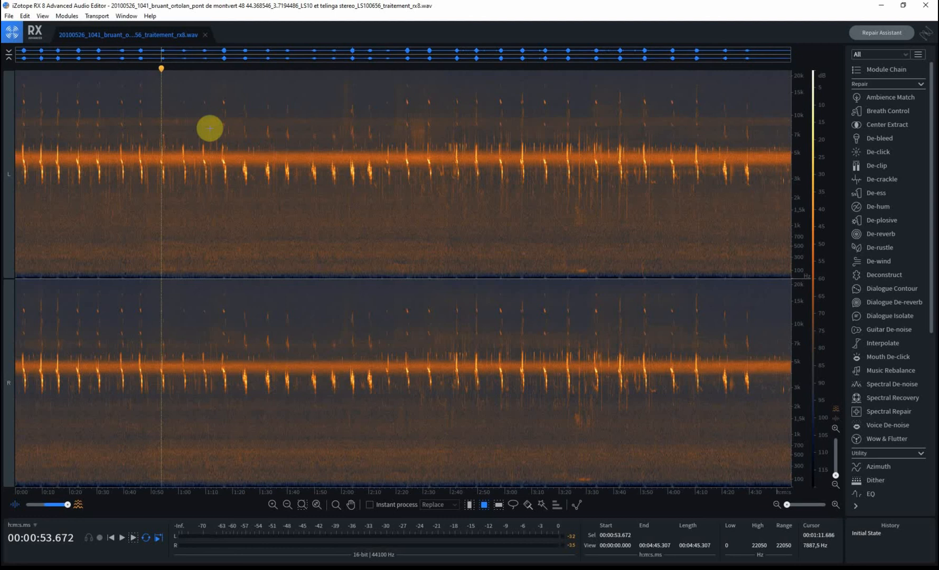